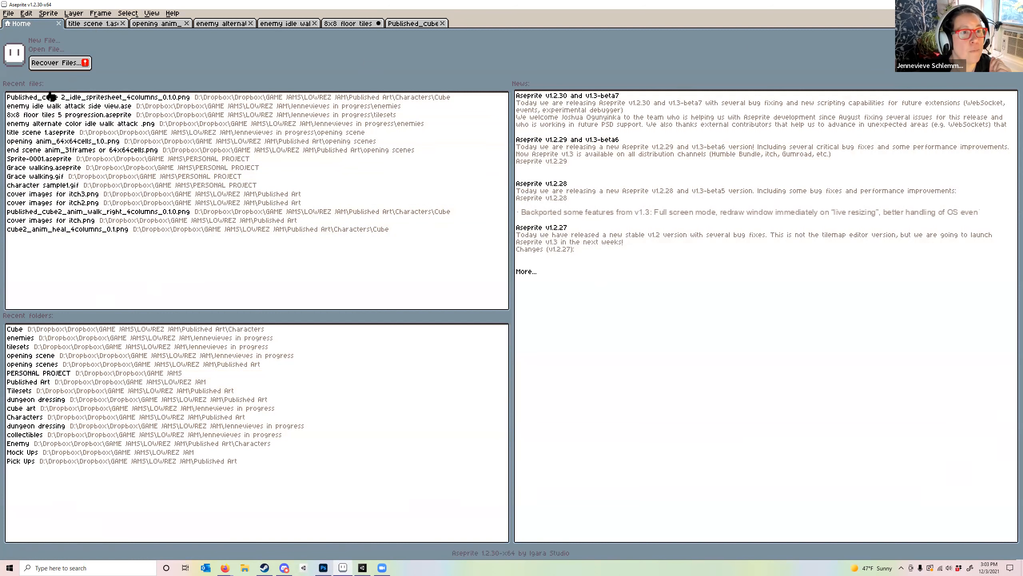
Create a new 64 × 64 RGBA sprite with a transparent background
{"action": "left_click", "coordinate": [10, 14]}
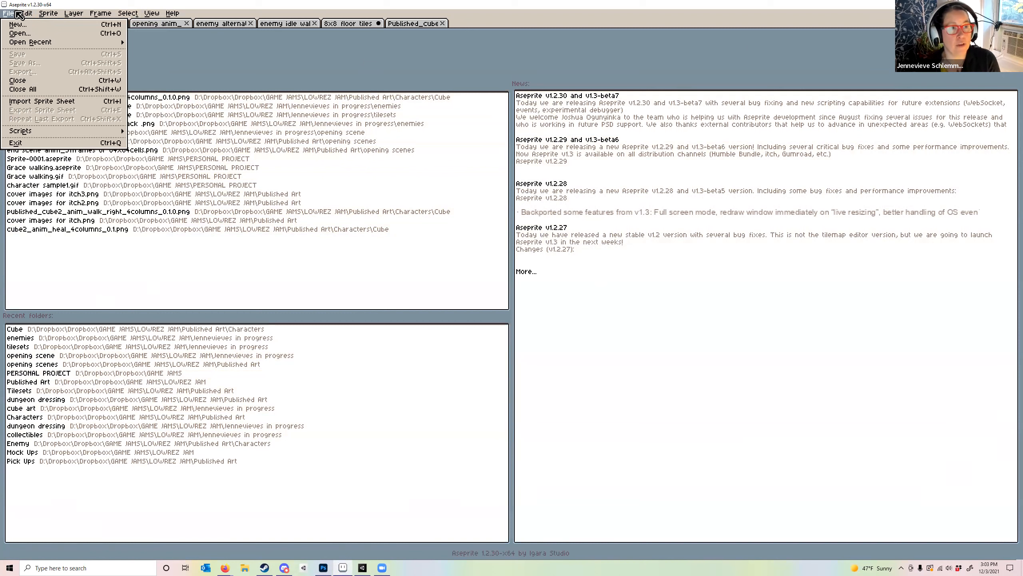
{"action": "left_click", "coordinate": [17, 26]}
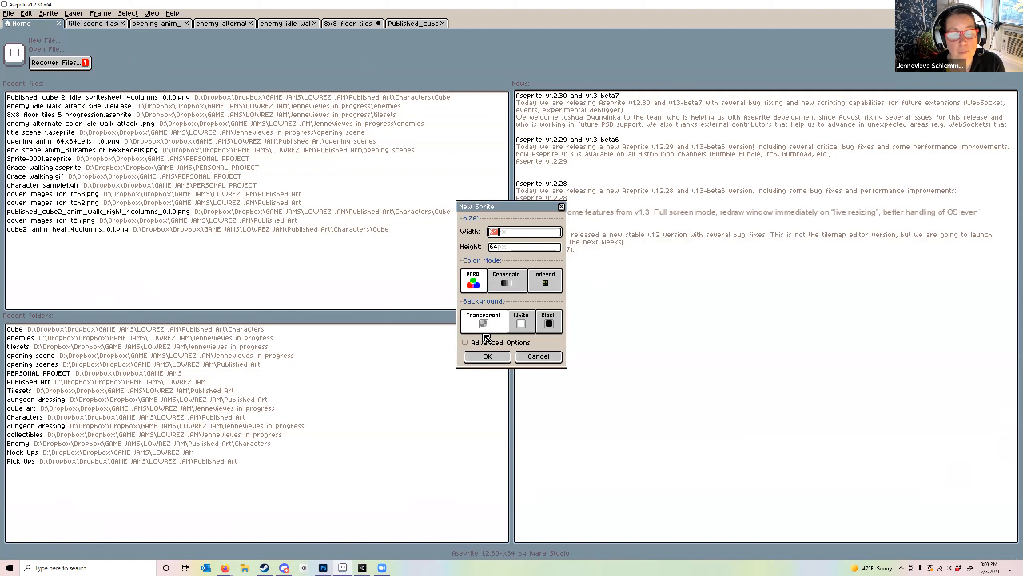
{"action": "left_click", "coordinate": [487, 357]}
{"action": "scroll", "coordinate": [564, 210], "scroll_direction": "up", "scroll_amount": 3}
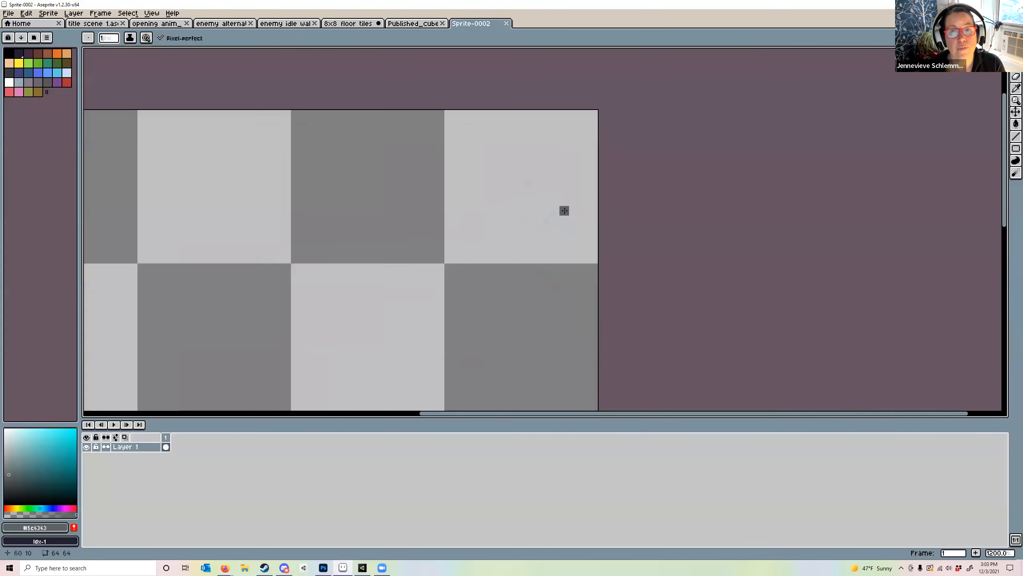
{"action": "scroll", "coordinate": [417, 222], "scroll_direction": "up", "scroll_amount": 2}
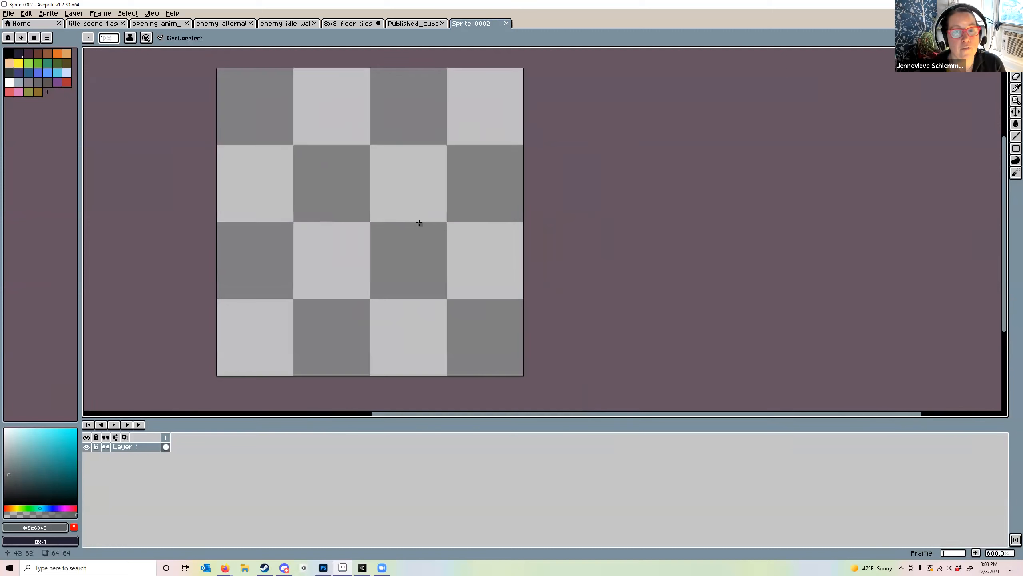
{"action": "scroll", "coordinate": [420, 222], "scroll_direction": "down", "scroll_amount": 1}
{"action": "scroll", "coordinate": [513, 201], "scroll_direction": "down", "scroll_amount": 1}
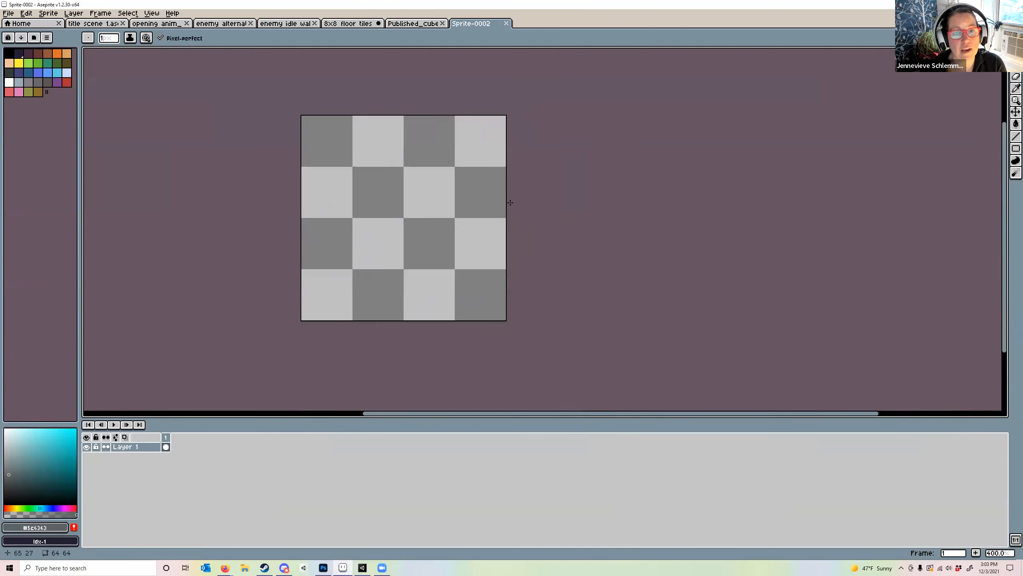
{"action": "scroll", "coordinate": [511, 202], "scroll_direction": "up", "scroll_amount": 2}
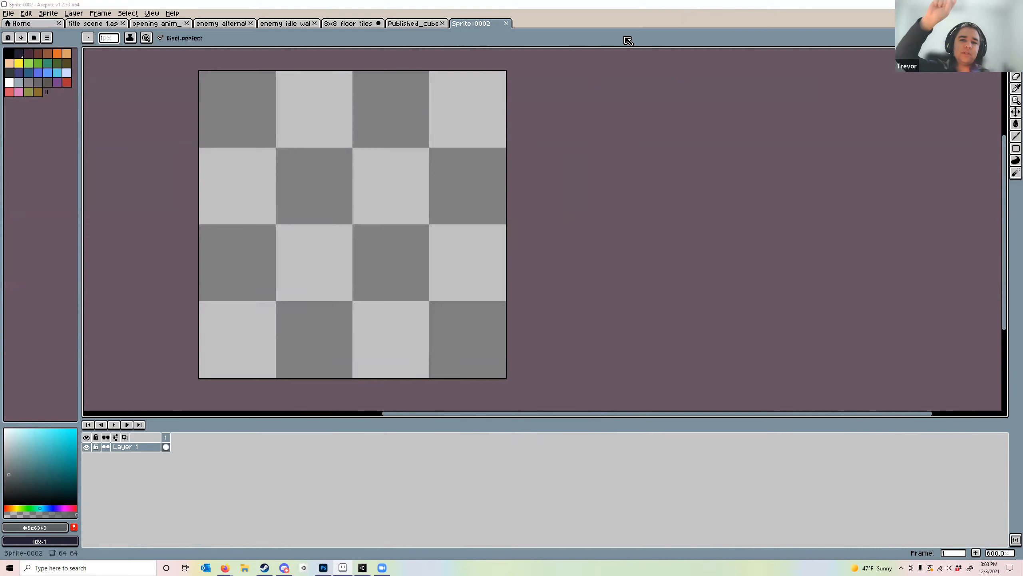
{"action": "left_click", "coordinate": [621, 123]}
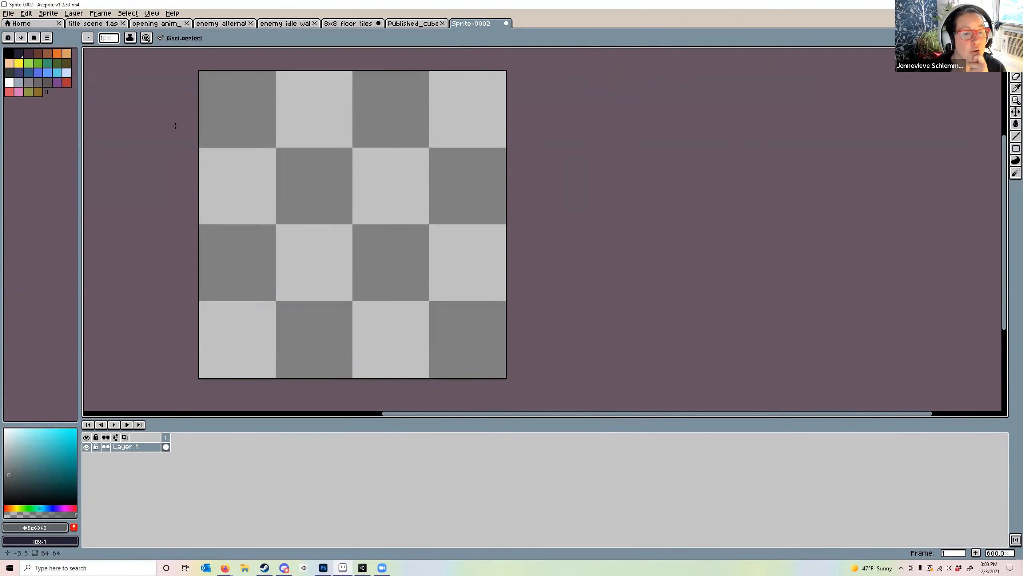
{"action": "scroll", "coordinate": [283, 104], "scroll_direction": "up", "scroll_amount": 4}
{"action": "scroll", "coordinate": [283, 106], "scroll_direction": "down", "scroll_amount": 5}
{"action": "scroll", "coordinate": [283, 106], "scroll_direction": "up", "scroll_amount": 2}
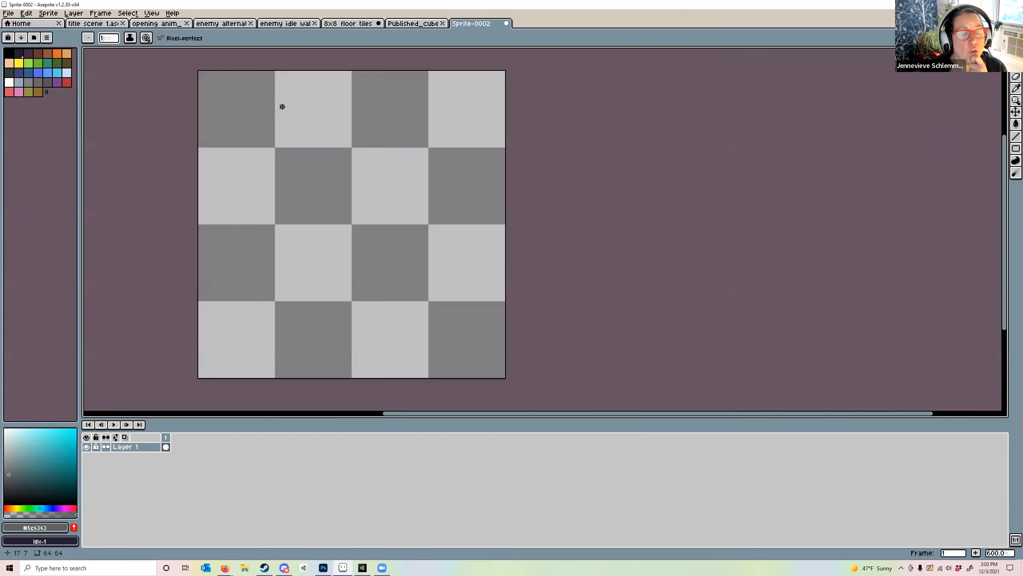
Show the Preview window for the new sprite
{"action": "scroll", "coordinate": [283, 107], "scroll_direction": "down", "scroll_amount": 1}
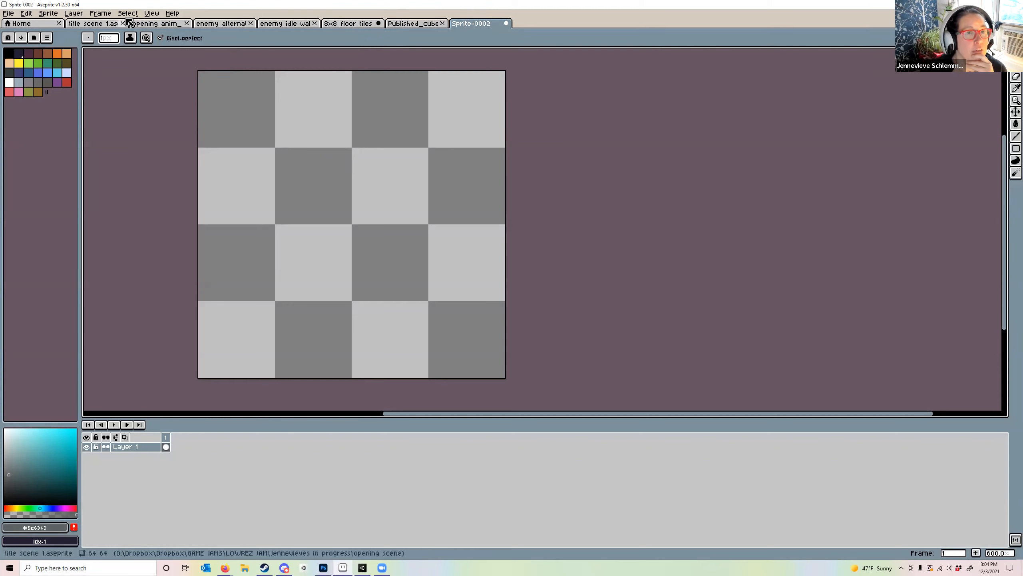
{"action": "left_click", "coordinate": [152, 13]}
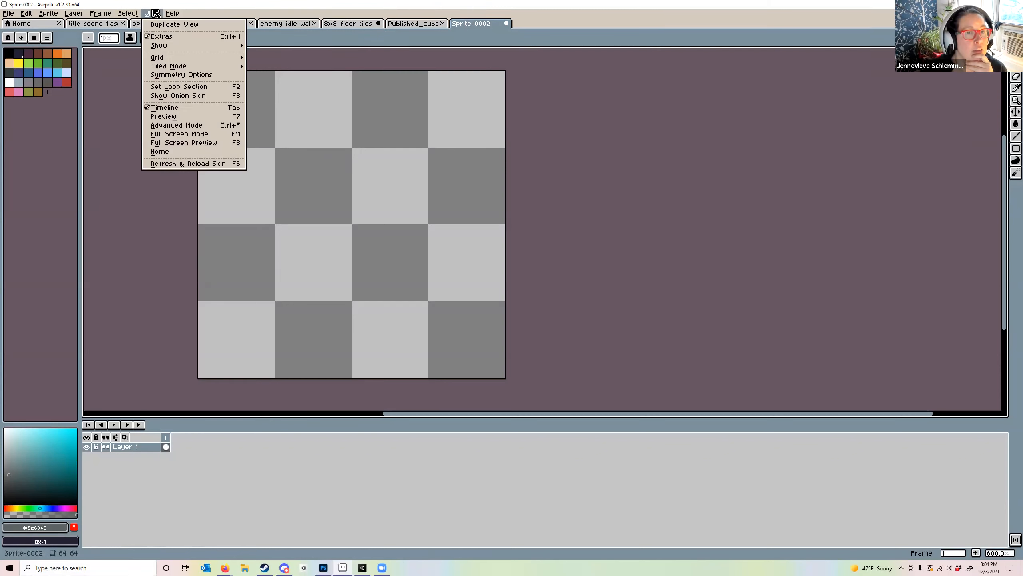
{"action": "left_click", "coordinate": [162, 116]}
Compare the blank canvas with its preview at different zoom levels
{"action": "scroll", "coordinate": [699, 162], "scroll_direction": "up", "scroll_amount": 2}
{"action": "scroll", "coordinate": [698, 163], "scroll_direction": "down", "scroll_amount": 1}
{"action": "scroll", "coordinate": [699, 163], "scroll_direction": "up", "scroll_amount": 3}
{"action": "scroll", "coordinate": [698, 163], "scroll_direction": "down", "scroll_amount": 3}
{"action": "scroll", "coordinate": [698, 163], "scroll_direction": "down", "scroll_amount": 1}
{"action": "scroll", "coordinate": [697, 163], "scroll_direction": "up", "scroll_amount": 1}
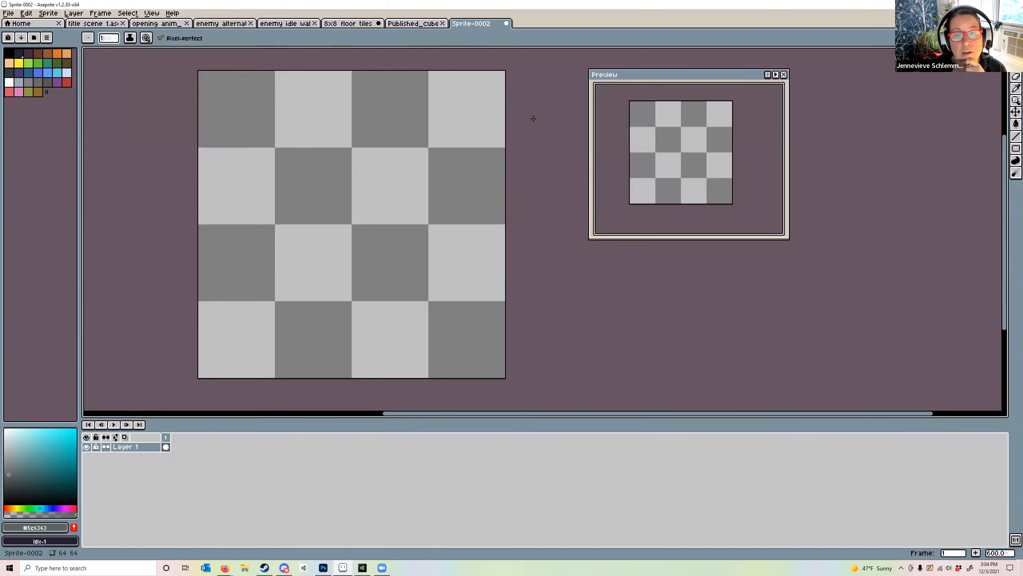
{"action": "scroll", "coordinate": [386, 231], "scroll_direction": "up", "scroll_amount": 6}
{"action": "scroll", "coordinate": [364, 226], "scroll_direction": "down", "scroll_amount": 8}
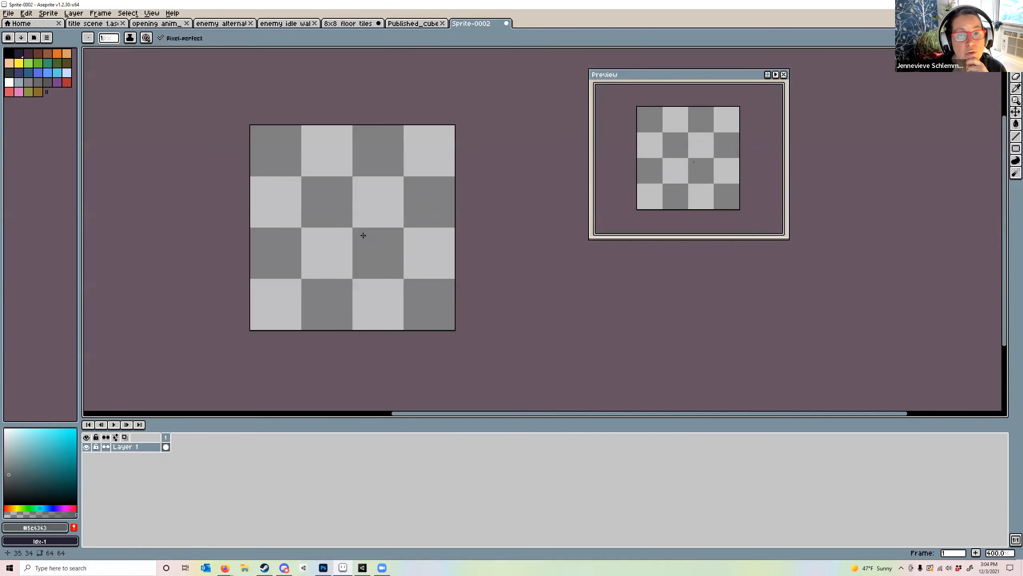
{"action": "scroll", "coordinate": [361, 232], "scroll_direction": "up", "scroll_amount": 3}
{"action": "scroll", "coordinate": [359, 234], "scroll_direction": "down", "scroll_amount": 3}
{"action": "scroll", "coordinate": [359, 238], "scroll_direction": "up", "scroll_amount": 1}
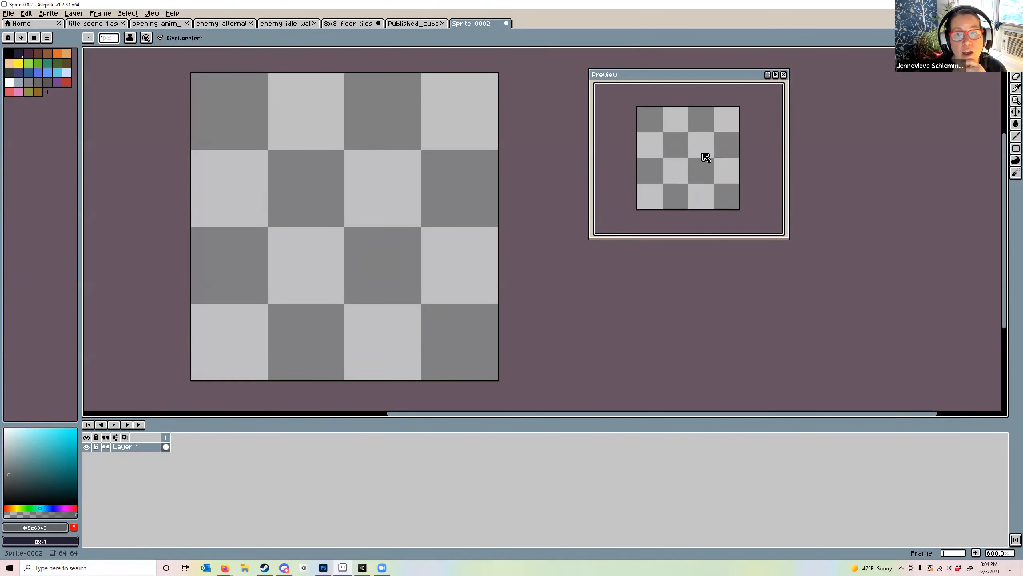
{"action": "scroll", "coordinate": [705, 157], "scroll_direction": "down", "scroll_amount": 2}
{"action": "scroll", "coordinate": [706, 157], "scroll_direction": "up", "scroll_amount": 2}
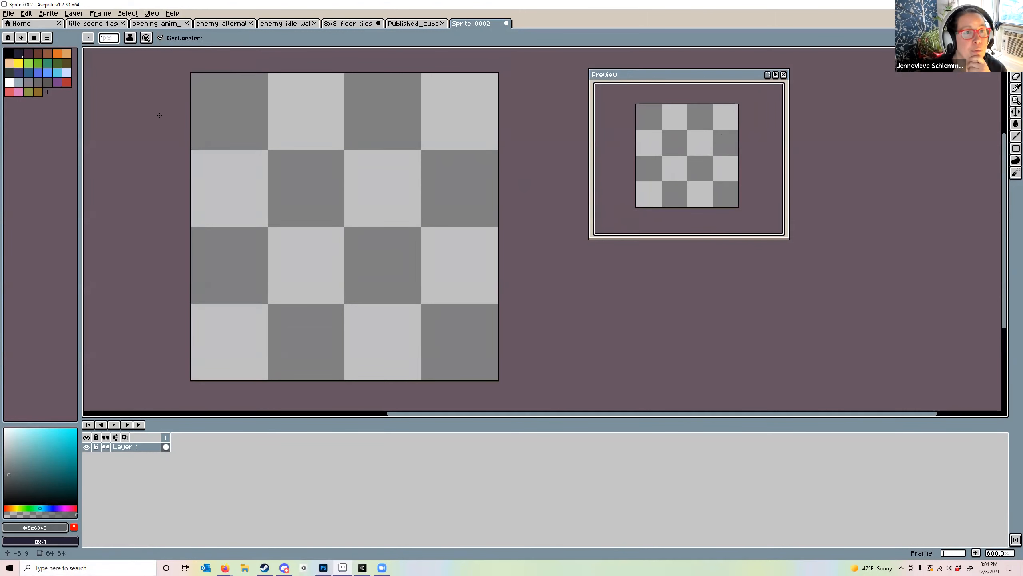
Switch to the title scene 1 sprite, shift the Preview window away from the artwork and play the animation from frame 1
{"action": "left_click", "coordinate": [93, 25]}
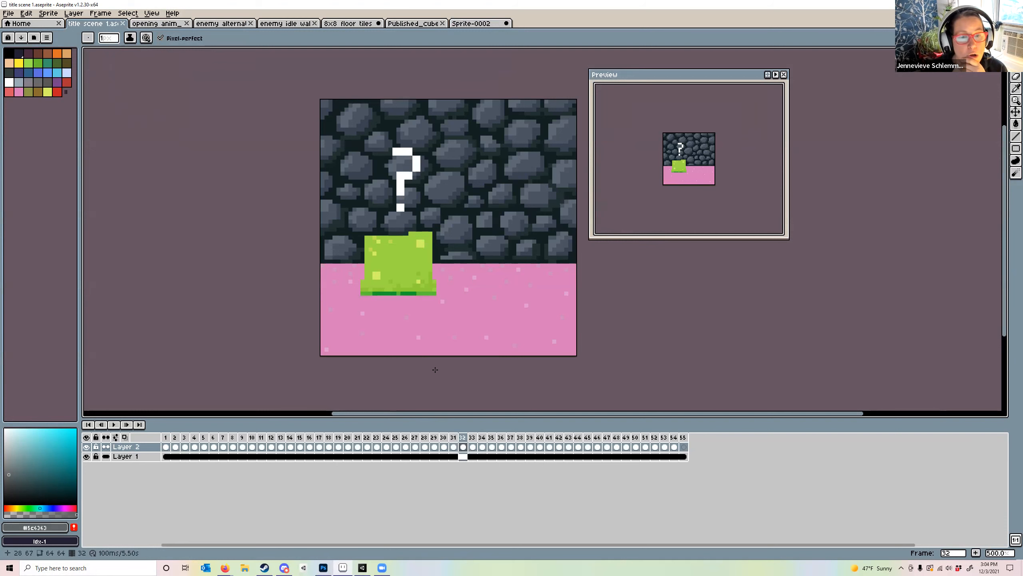
{"action": "left_click", "coordinate": [167, 437]}
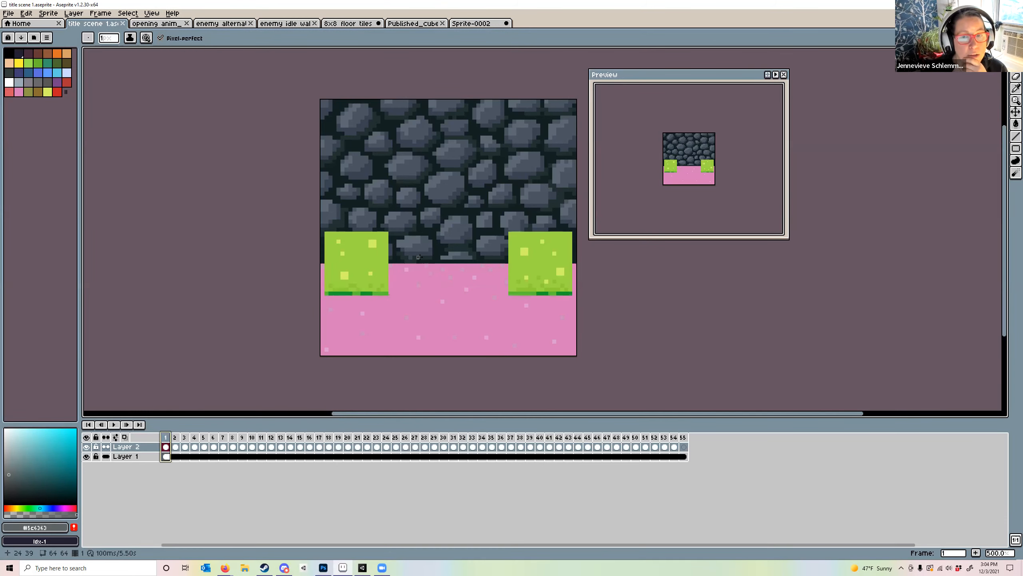
{"action": "left_click_drag", "start_coordinate": [689, 78], "coordinate": [728, 79]}
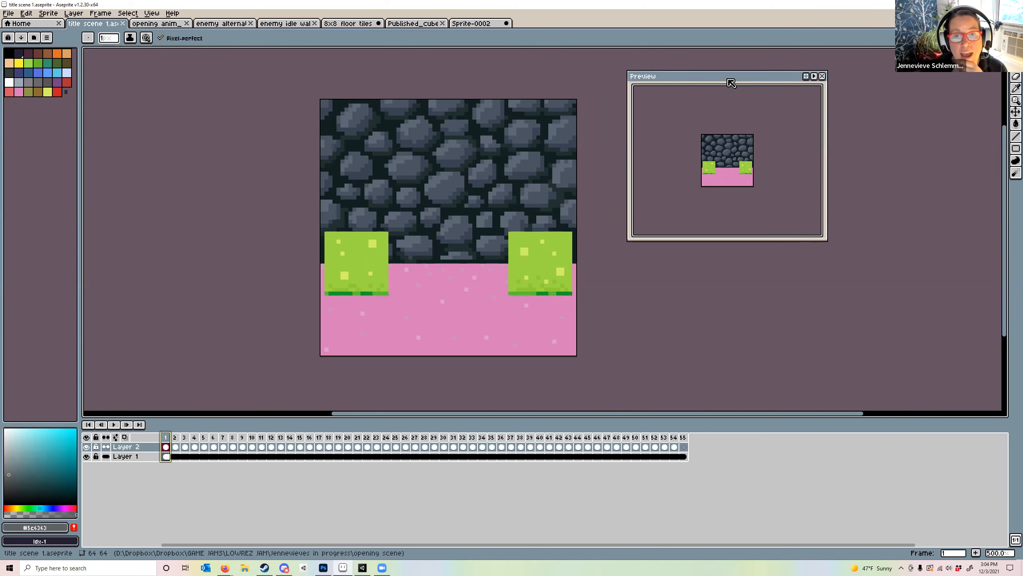
{"action": "left_click", "coordinate": [116, 425]}
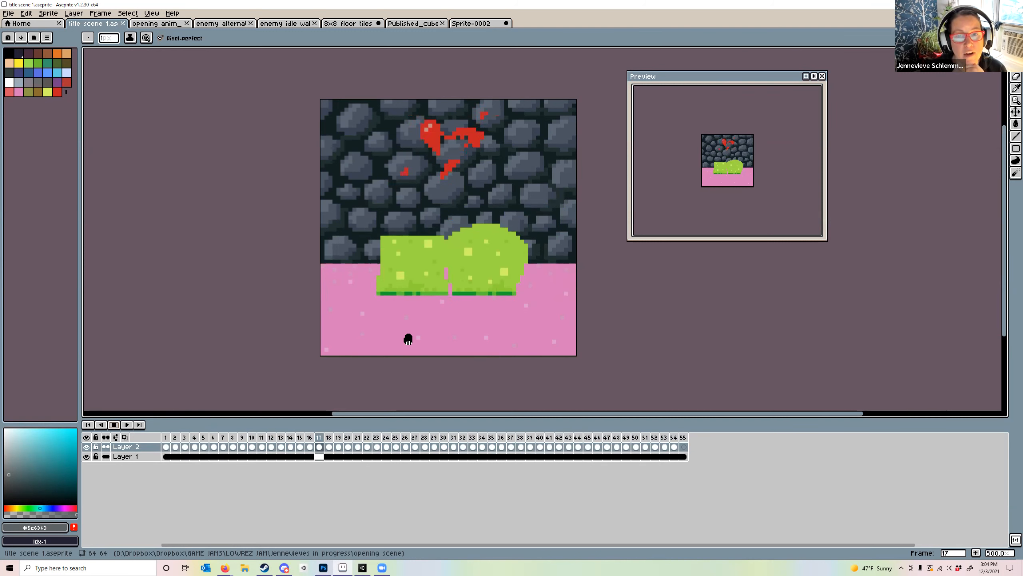
{"action": "left_click", "coordinate": [115, 424]}
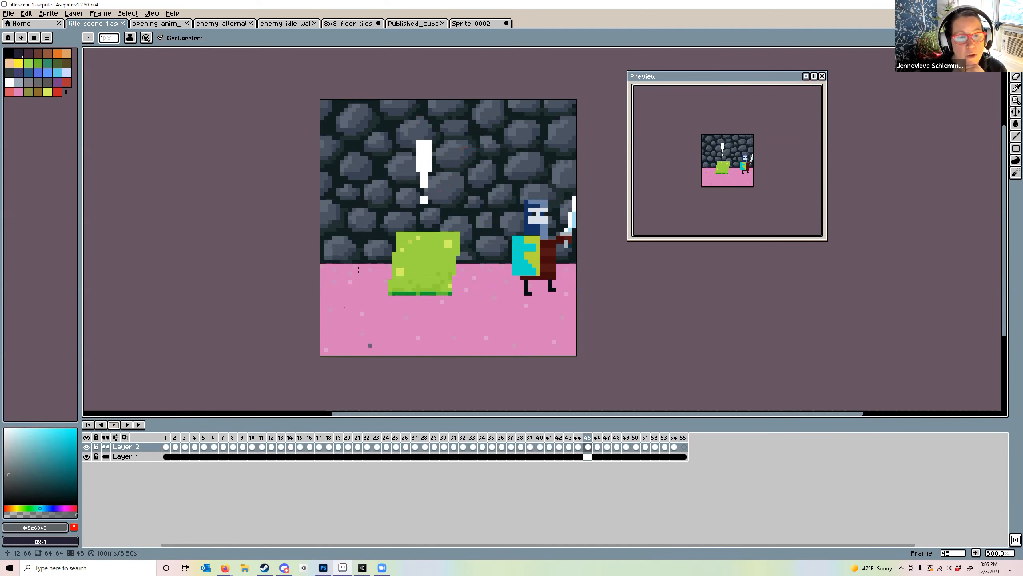
Switch to the opening anim sprite sheet, move the Preview window clear of the strip and examine its exported frames
{"action": "left_click", "coordinate": [155, 25]}
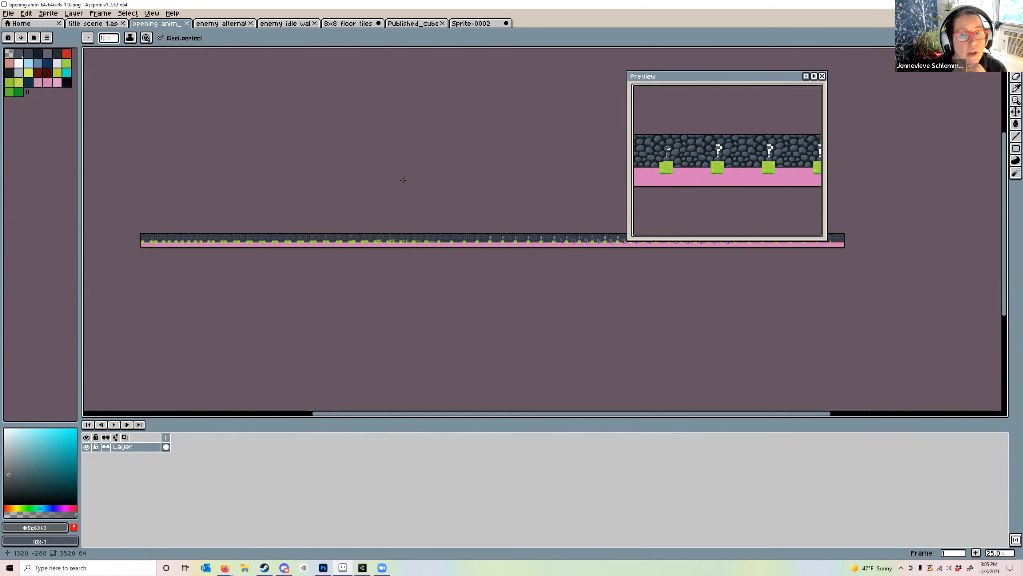
{"action": "scroll", "coordinate": [431, 179], "scroll_direction": "up", "scroll_amount": 1}
{"action": "left_click_drag", "start_coordinate": [687, 76], "coordinate": [729, 60]}
{"action": "scroll", "coordinate": [631, 252], "scroll_direction": "up", "scroll_amount": 6}
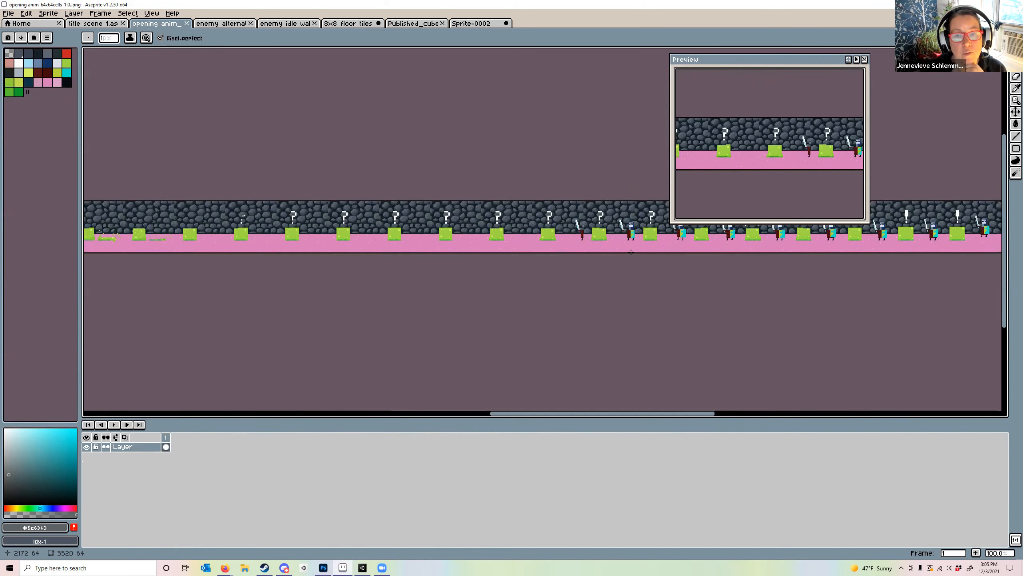
{"action": "scroll", "coordinate": [630, 252], "scroll_direction": "down", "scroll_amount": 8}
{"action": "scroll", "coordinate": [631, 251], "scroll_direction": "up", "scroll_amount": 1}
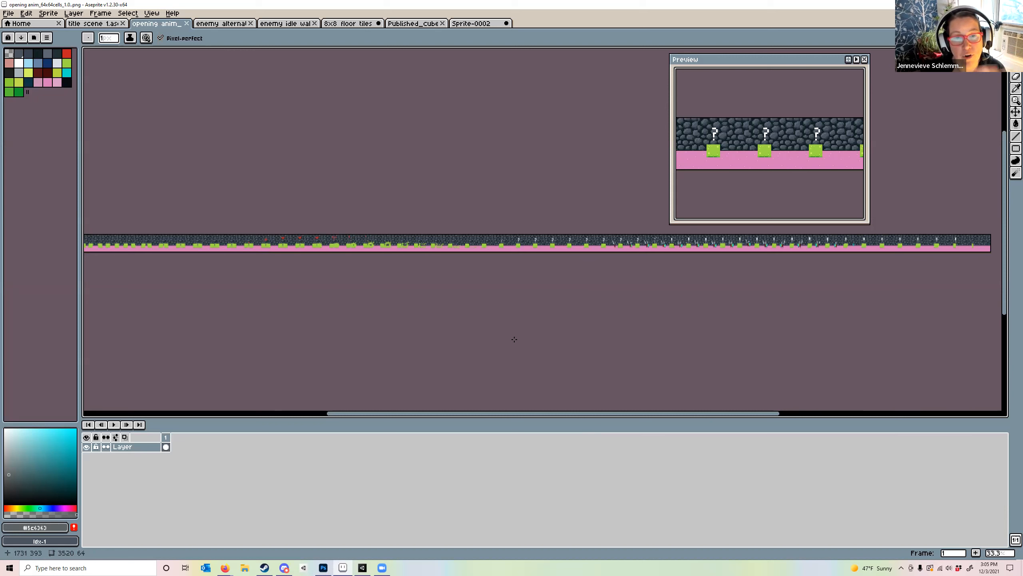
{"action": "scroll", "coordinate": [514, 321], "scroll_direction": "down", "scroll_amount": 1}
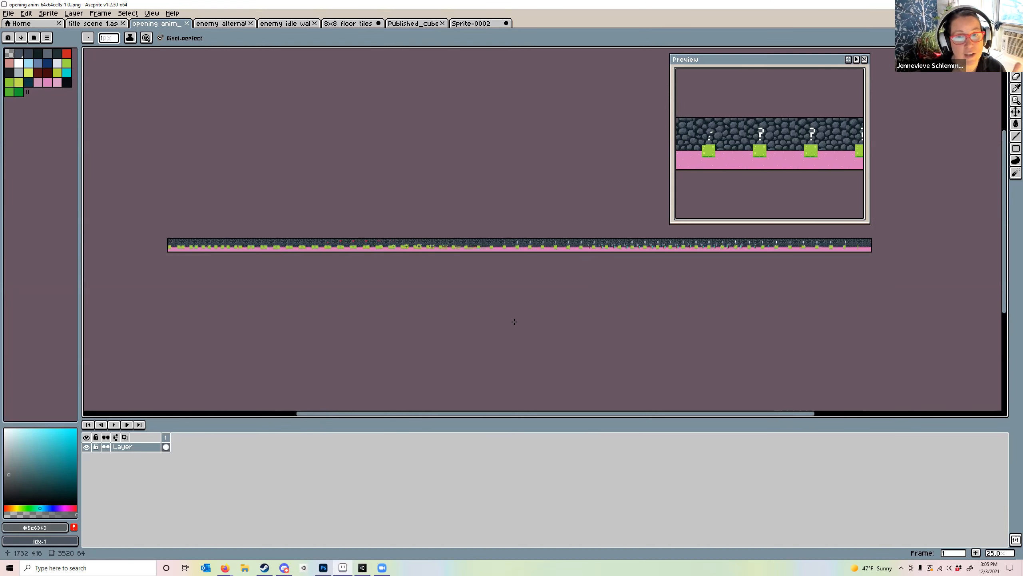
Compare the enemy alternate color sprite sheet with the animated enemy idle walk attack side view sprite, playing its animation
{"action": "left_click", "coordinate": [223, 24]}
{"action": "left_click_drag", "start_coordinate": [434, 141], "coordinate": [440, 185]}
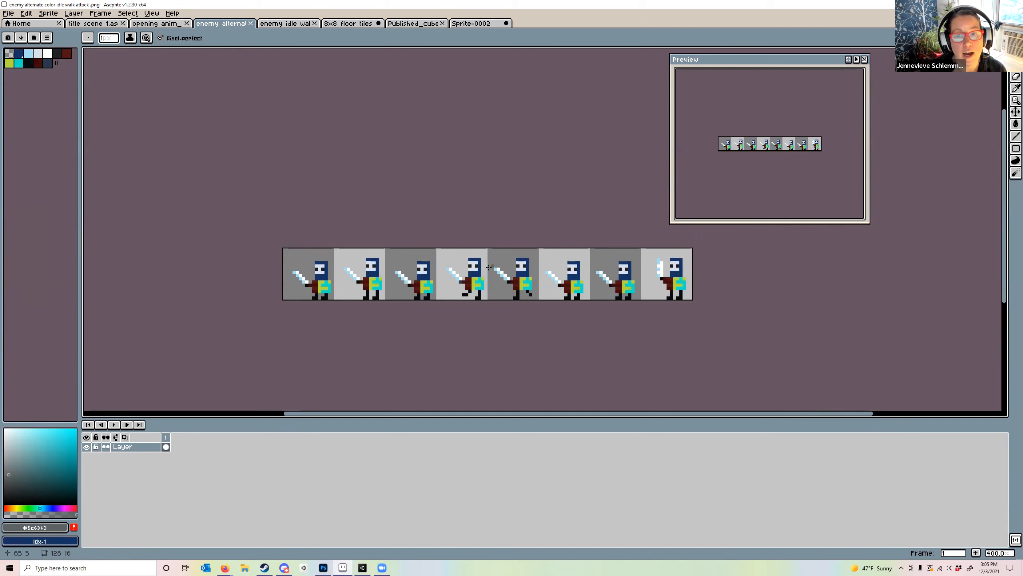
{"action": "left_click", "coordinate": [295, 25]}
{"action": "left_click", "coordinate": [114, 424]}
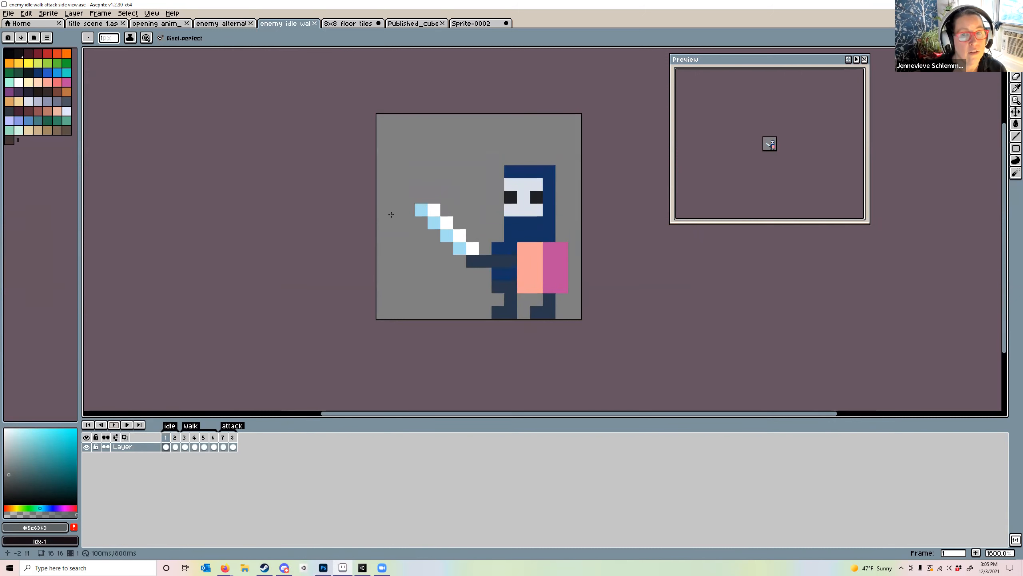
{"action": "left_click", "coordinate": [227, 25]}
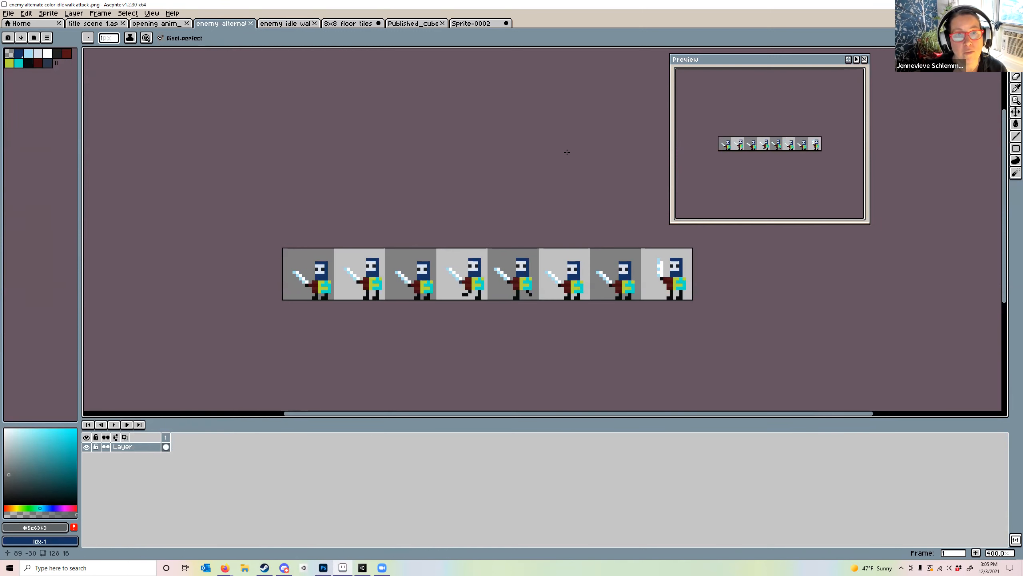
Switch to the 8x8 floor tiles sprite and examine its repeating brick pattern
{"action": "left_click", "coordinate": [349, 24]}
{"action": "scroll", "coordinate": [356, 107], "scroll_direction": "up", "scroll_amount": 2}
{"action": "scroll", "coordinate": [357, 107], "scroll_direction": "down", "scroll_amount": 3}
{"action": "scroll", "coordinate": [357, 107], "scroll_direction": "up", "scroll_amount": 1}
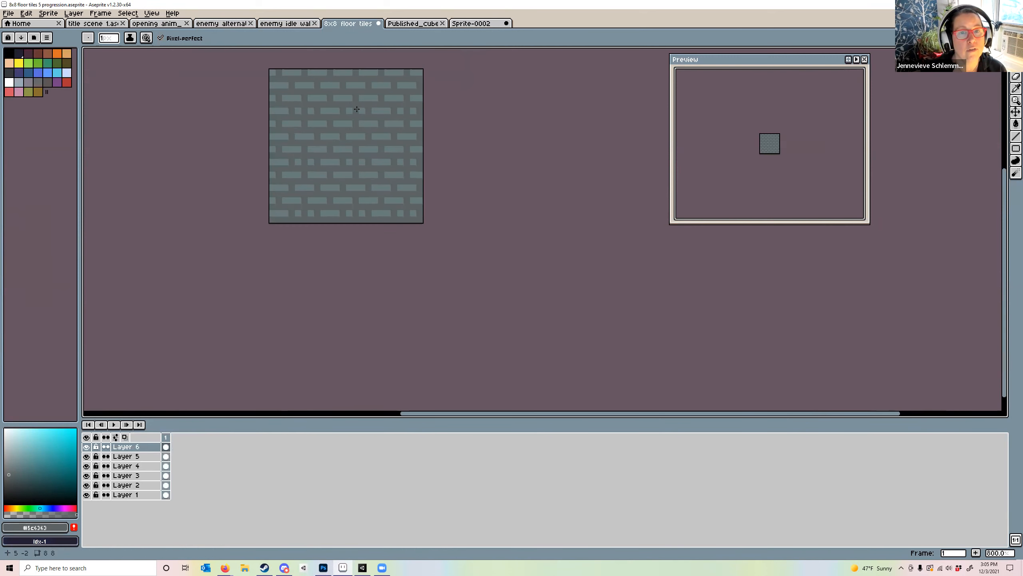
Set the floor tile's tiled mode to None and inspect the single tile
{"action": "left_click", "coordinate": [128, 13]}
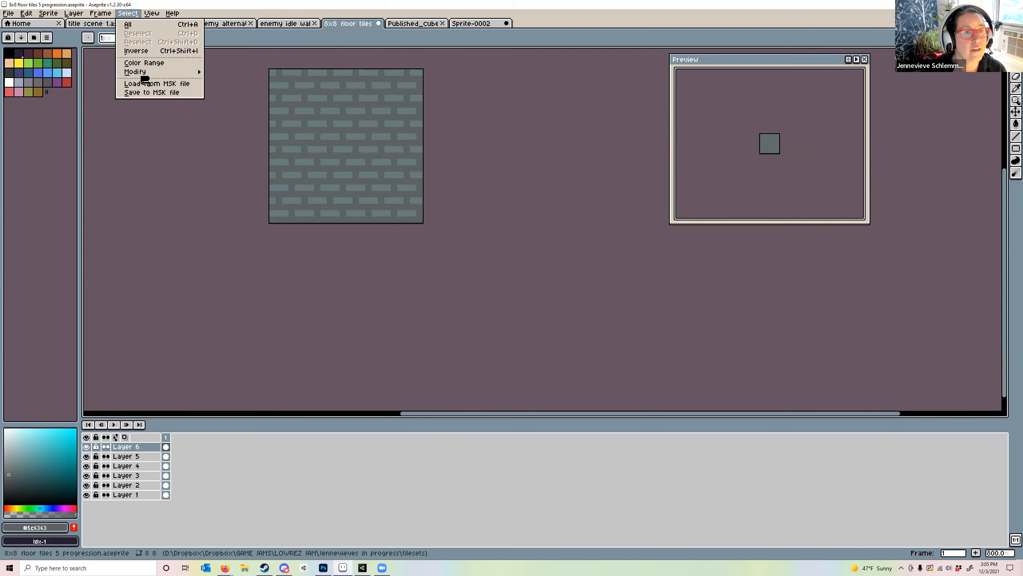
{"action": "mouse_move", "coordinate": [151, 12]}
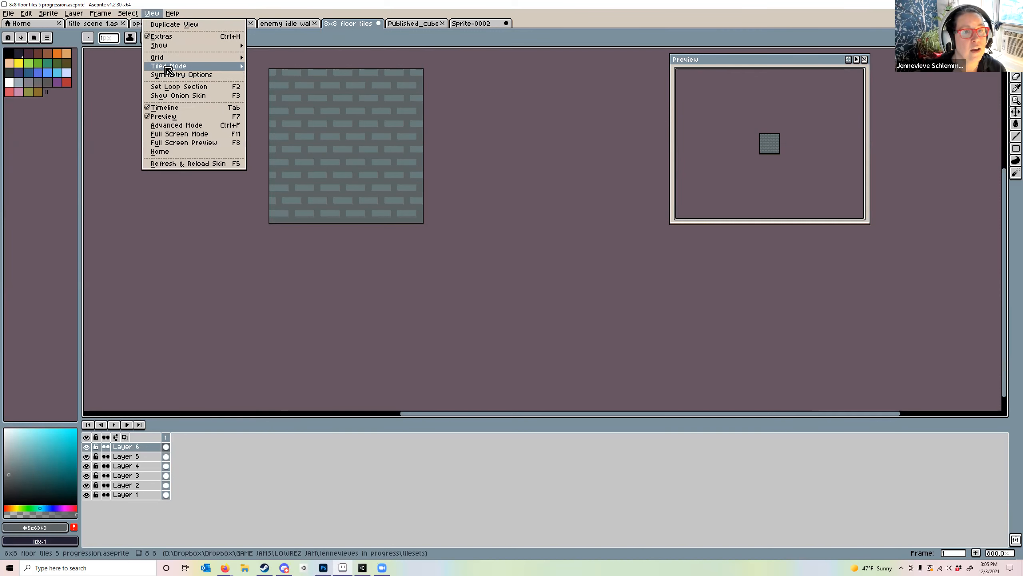
{"action": "mouse_move", "coordinate": [173, 66]}
{"action": "left_click", "coordinate": [261, 67]}
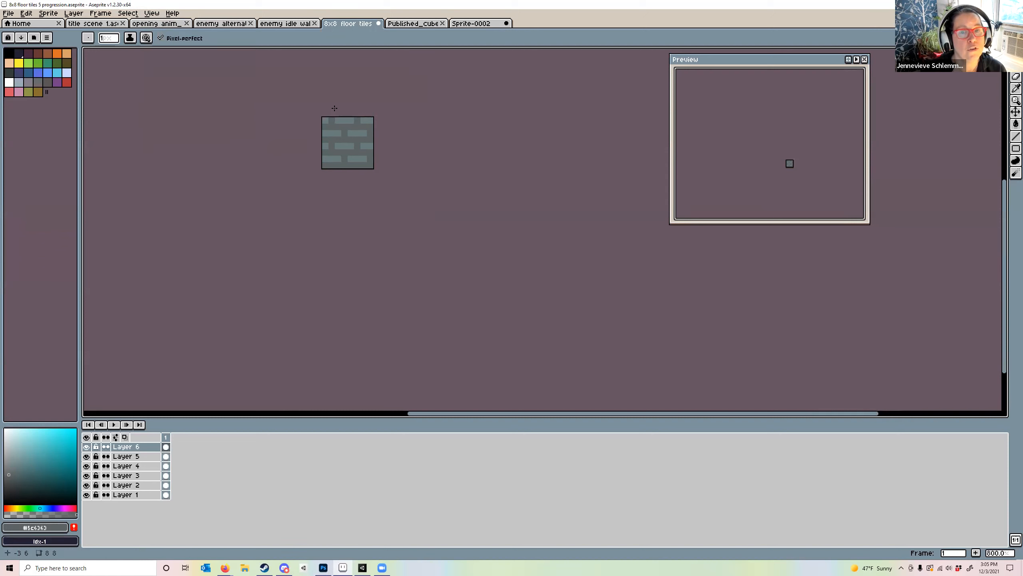
{"action": "scroll", "coordinate": [334, 103], "scroll_direction": "up", "scroll_amount": 6}
{"action": "scroll", "coordinate": [334, 103], "scroll_direction": "down", "scroll_amount": 1}
{"action": "scroll", "coordinate": [334, 103], "scroll_direction": "up", "scroll_amount": 1}
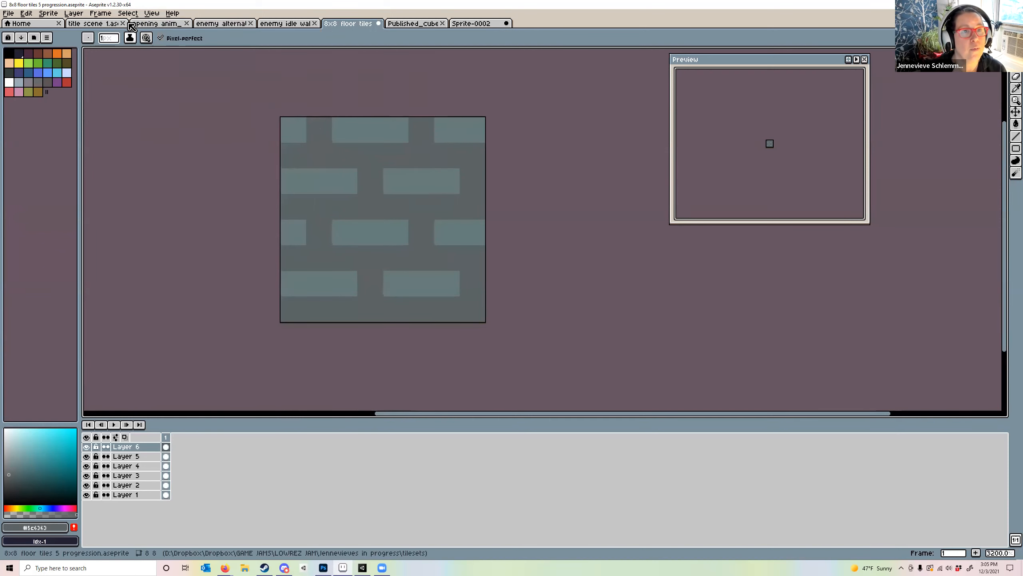
Set the floor tile's tiled mode to Tiled in Both Axes
{"action": "left_click", "coordinate": [151, 12]}
{"action": "mouse_move", "coordinate": [177, 65]}
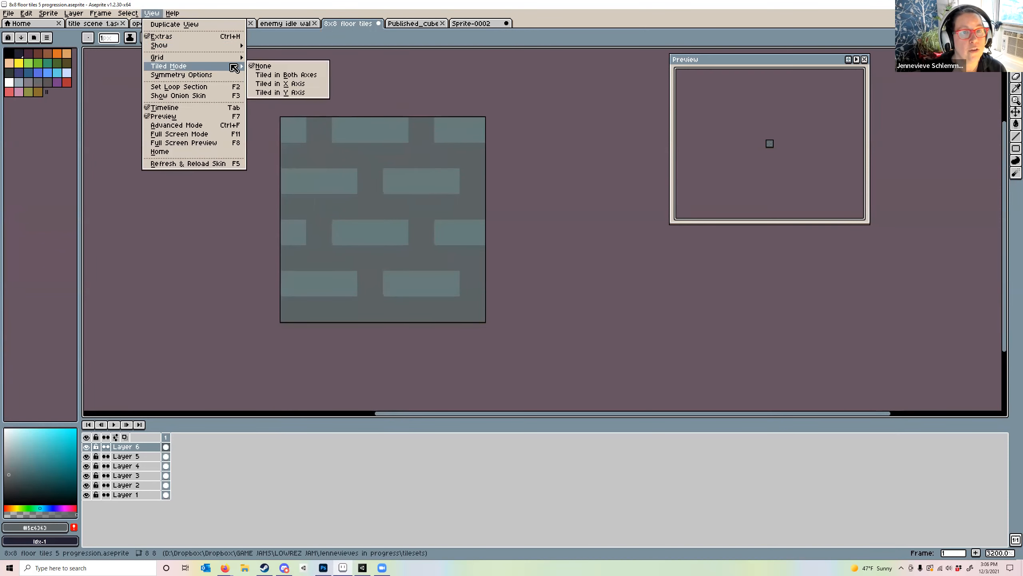
{"action": "left_click", "coordinate": [278, 76]}
{"action": "scroll", "coordinate": [268, 115], "scroll_direction": "down", "scroll_amount": 6}
{"action": "scroll", "coordinate": [269, 118], "scroll_direction": "up", "scroll_amount": 2}
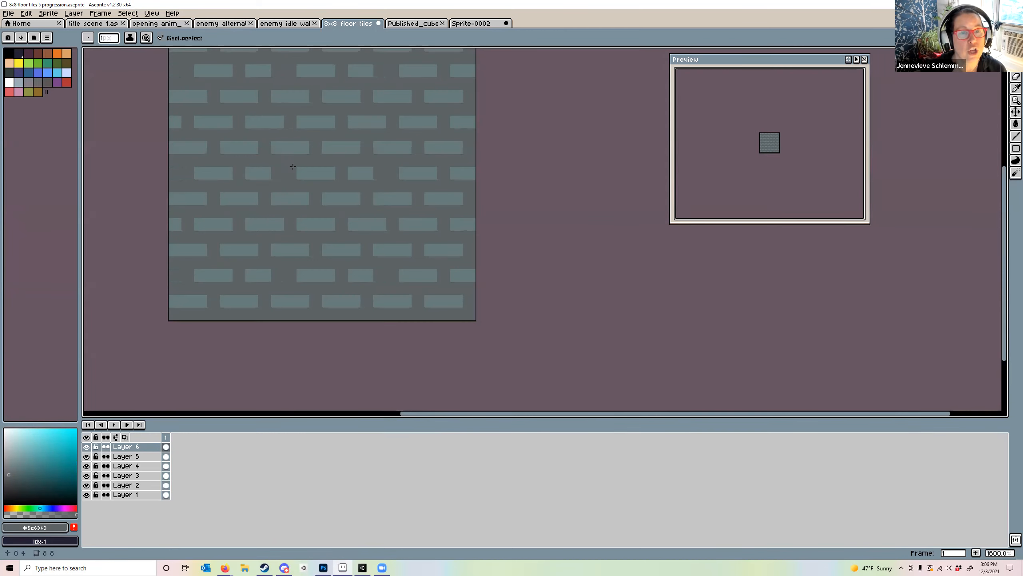
Paint three dark grey pixels over the bricks of the tiled floor pattern to break up its regularity
{"action": "scroll", "coordinate": [278, 170], "scroll_direction": "down", "scroll_amount": 2}
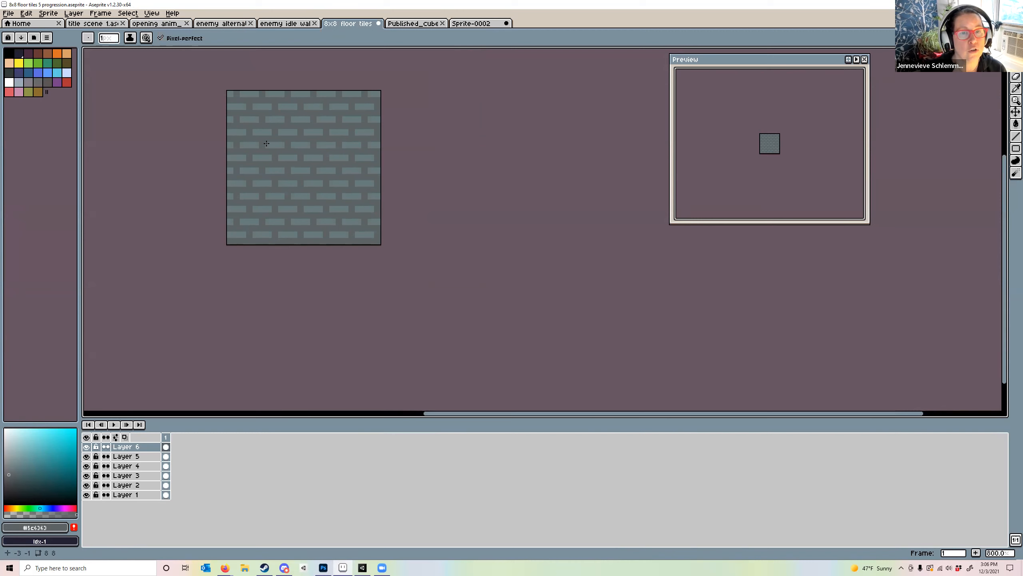
{"action": "left_click", "coordinate": [261, 134]}
{"action": "left_click", "coordinate": [269, 133]}
{"action": "left_click", "coordinate": [281, 146]}
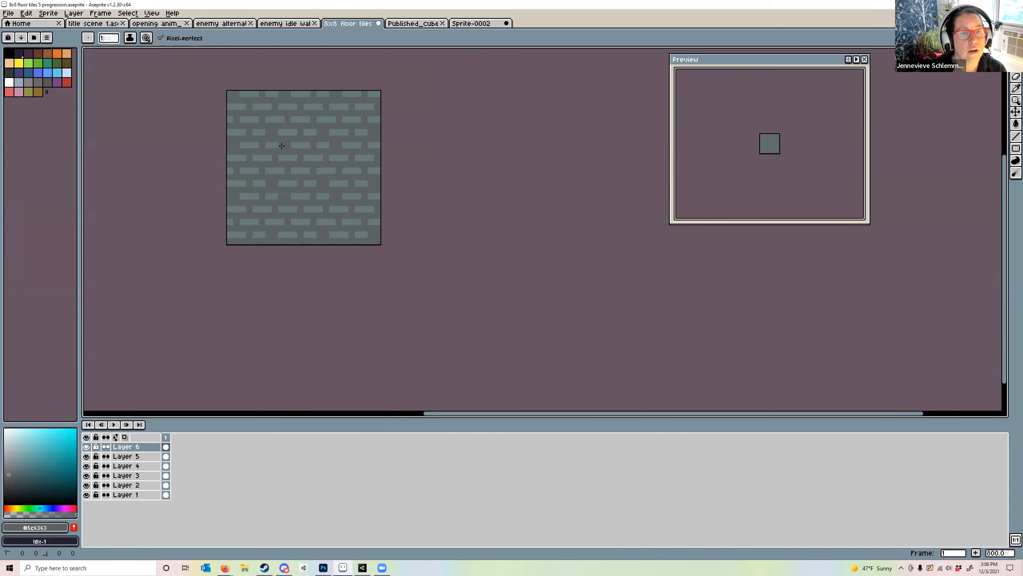
Darken more single pixels along the bricks of the tiled floor pattern to vary brick lengths, undoing one of them
{"action": "left_click", "coordinate": [269, 158]}
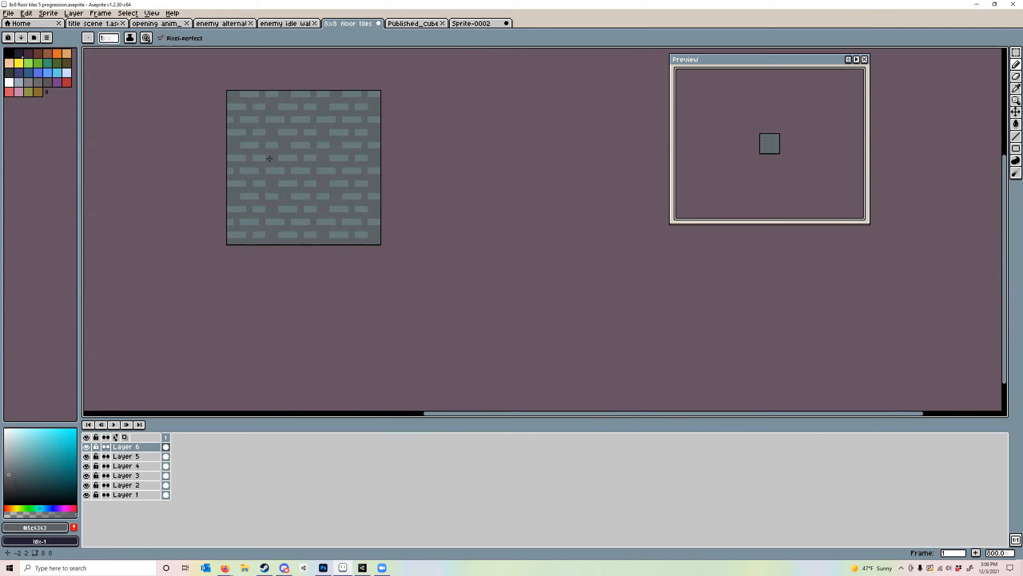
{"action": "left_click", "coordinate": [257, 145]}
{"action": "left_click", "coordinate": [333, 134]}
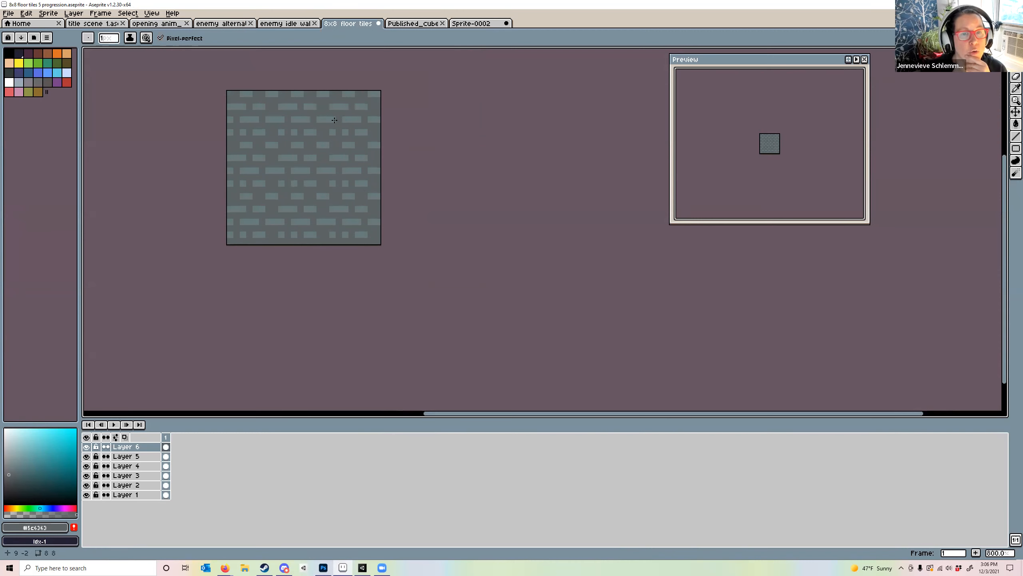
{"action": "left_click", "coordinate": [289, 158]}
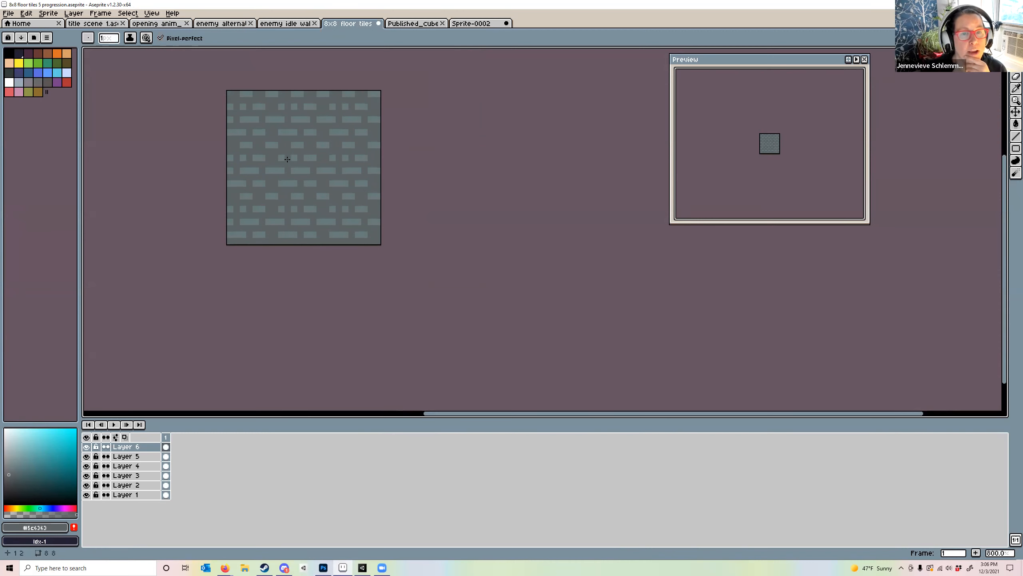
{"action": "key", "text": "ctrl+z"}
{"action": "left_click", "coordinate": [287, 152]}
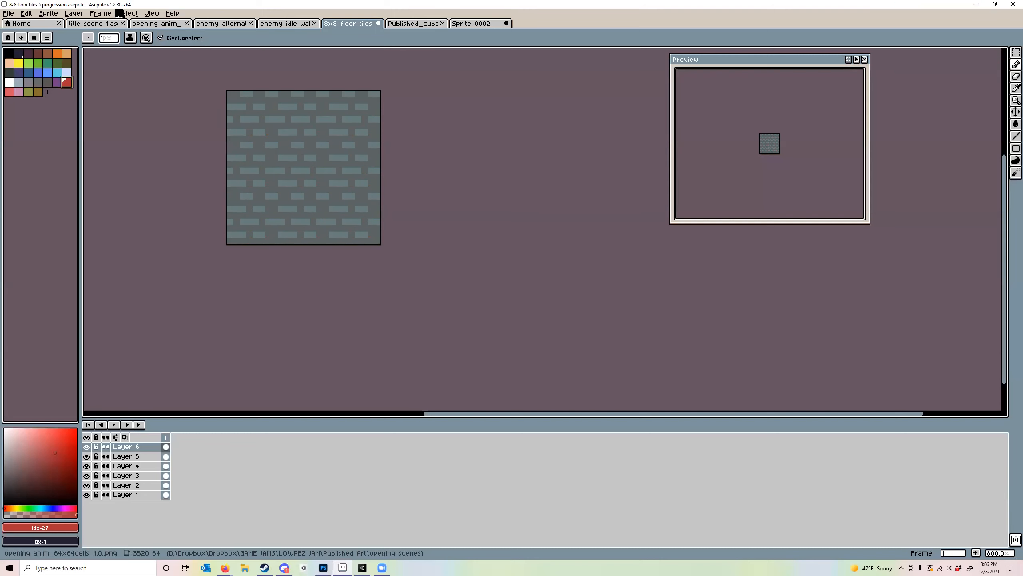
Turn off tiled mode for the floor tile and inspect the edited single tile up close
{"action": "left_click", "coordinate": [108, 16]}
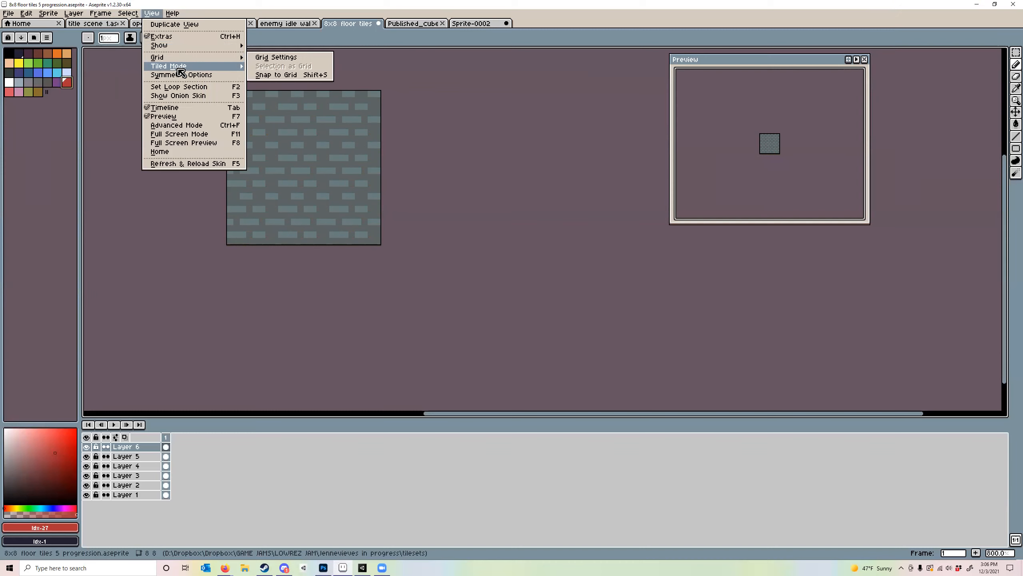
{"action": "mouse_move", "coordinate": [181, 66]}
{"action": "left_click", "coordinate": [266, 66]}
{"action": "scroll", "coordinate": [221, 128], "scroll_direction": "up", "scroll_amount": 5}
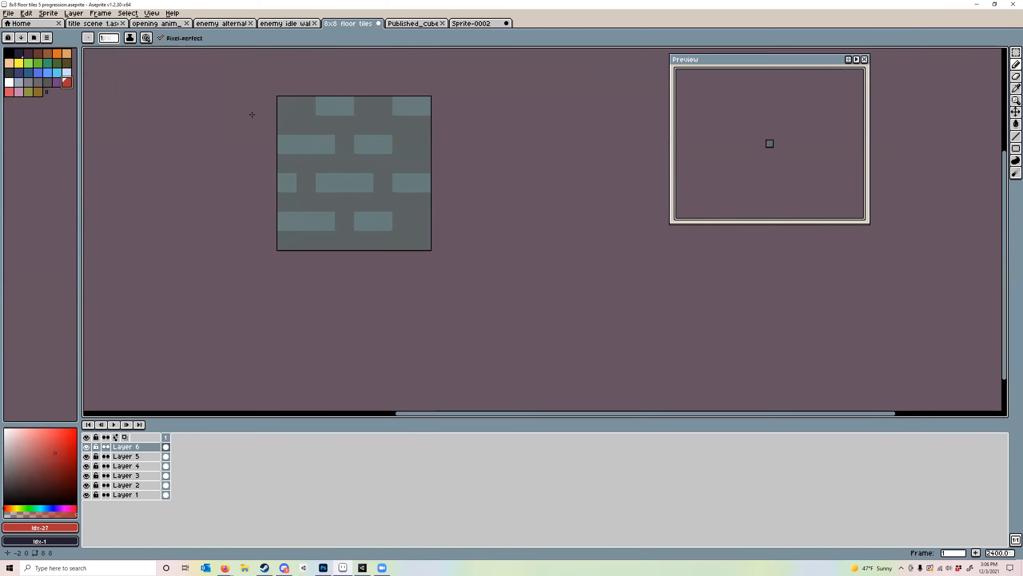
{"action": "scroll", "coordinate": [248, 111], "scroll_direction": "down", "scroll_amount": 2}
{"action": "scroll", "coordinate": [249, 112], "scroll_direction": "up", "scroll_amount": 3}
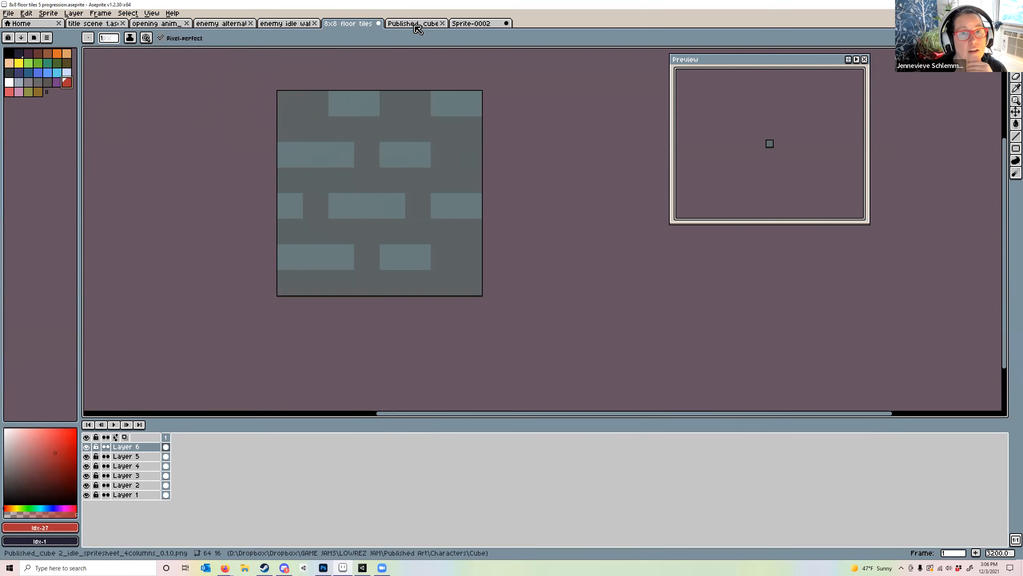
Switch to the published cube idle sprite sheet and examine its four frames
{"action": "left_click", "coordinate": [415, 24]}
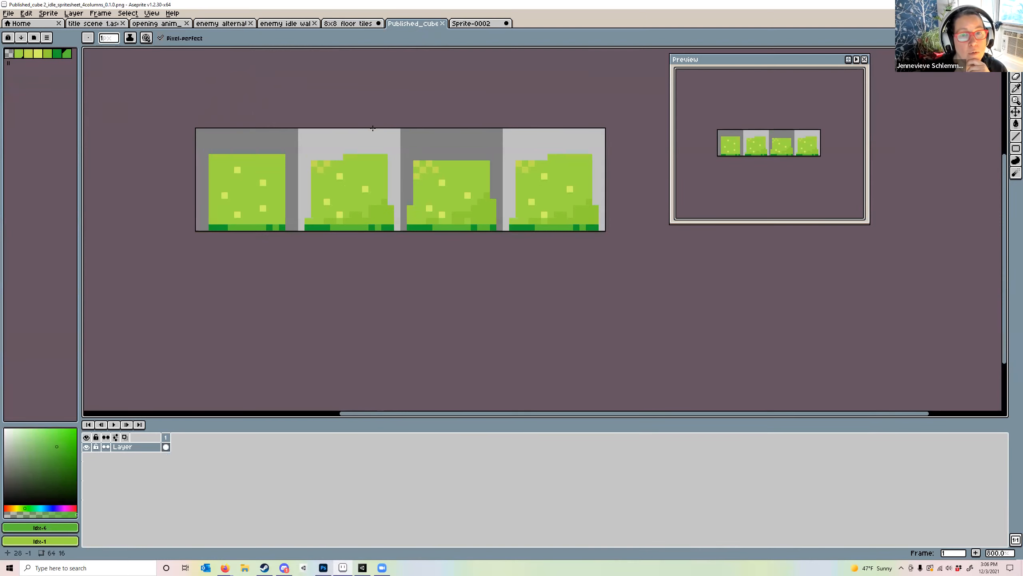
{"action": "scroll", "coordinate": [276, 267], "scroll_direction": "up", "scroll_amount": 1}
{"action": "scroll", "coordinate": [277, 266], "scroll_direction": "down", "scroll_amount": 1}
{"action": "scroll", "coordinate": [276, 266], "scroll_direction": "up", "scroll_amount": 1}
{"action": "scroll", "coordinate": [276, 267], "scroll_direction": "down", "scroll_amount": 1}
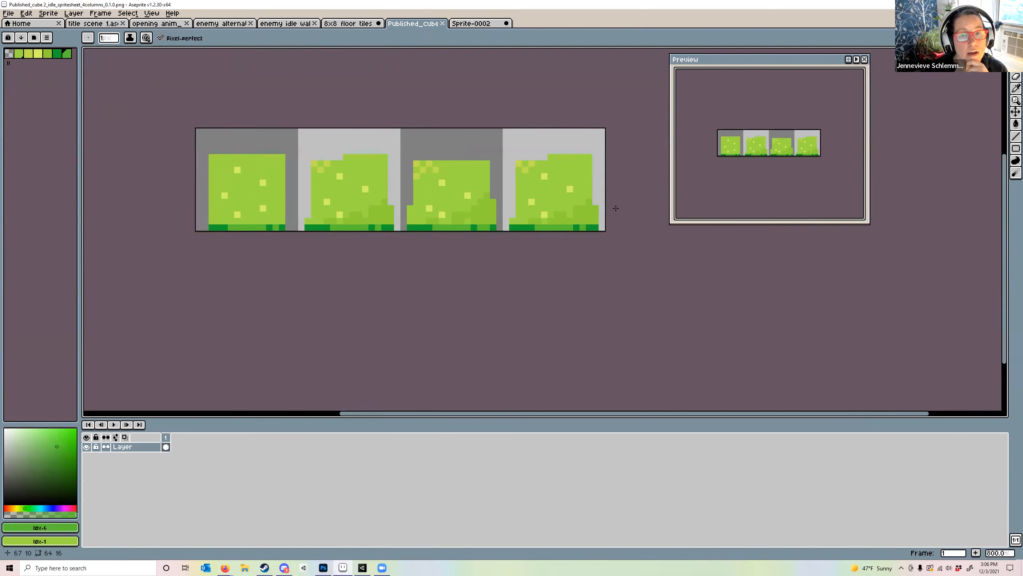
Switch to the 64 × 64 Sprite-0002 canvas and choose black, palette index 0, as the drawing colour
{"action": "left_click", "coordinate": [479, 25]}
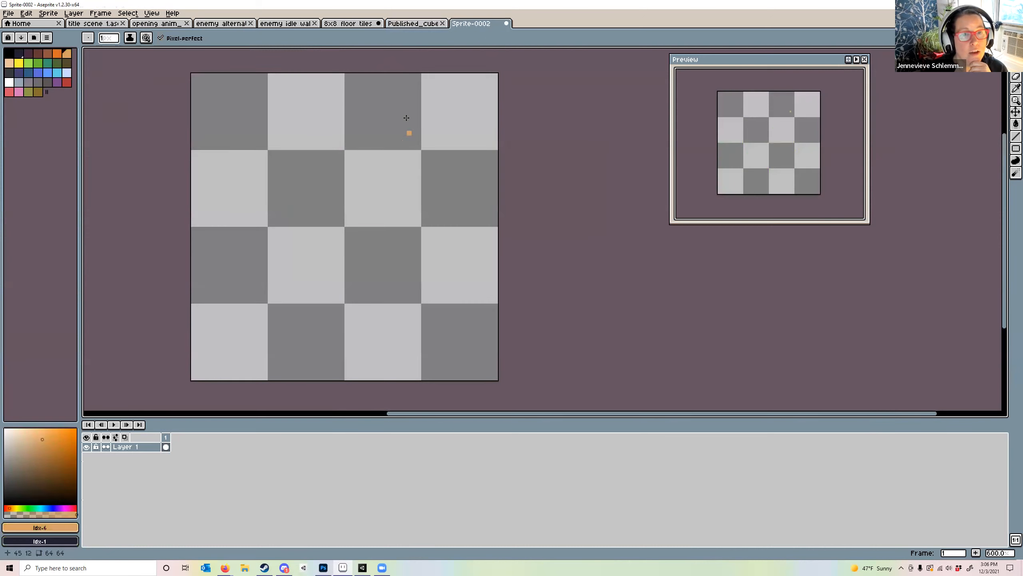
{"action": "scroll", "coordinate": [363, 161], "scroll_direction": "down", "scroll_amount": 4}
{"action": "scroll", "coordinate": [335, 175], "scroll_direction": "up", "scroll_amount": 3}
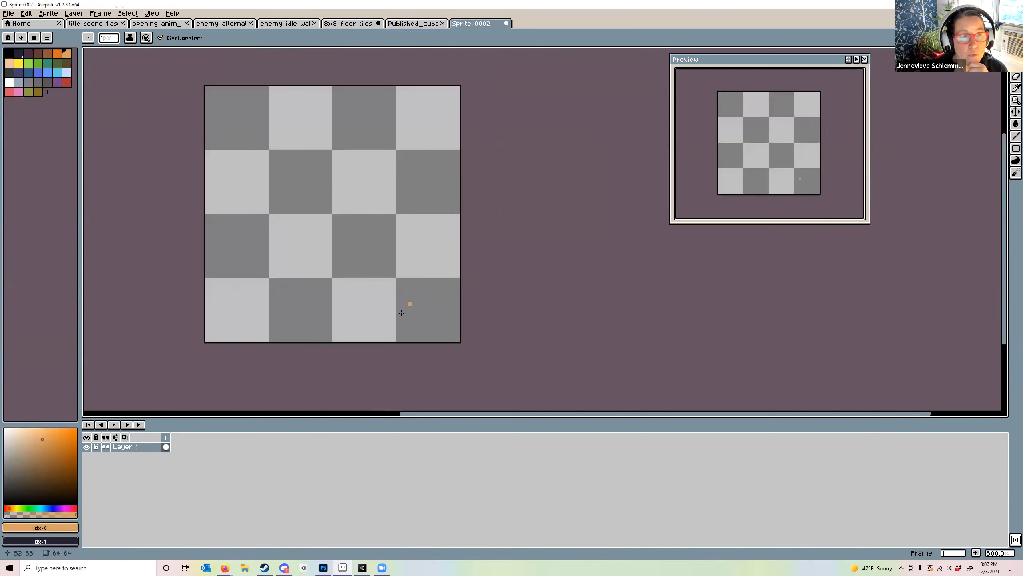
{"action": "left_click", "coordinate": [10, 53]}
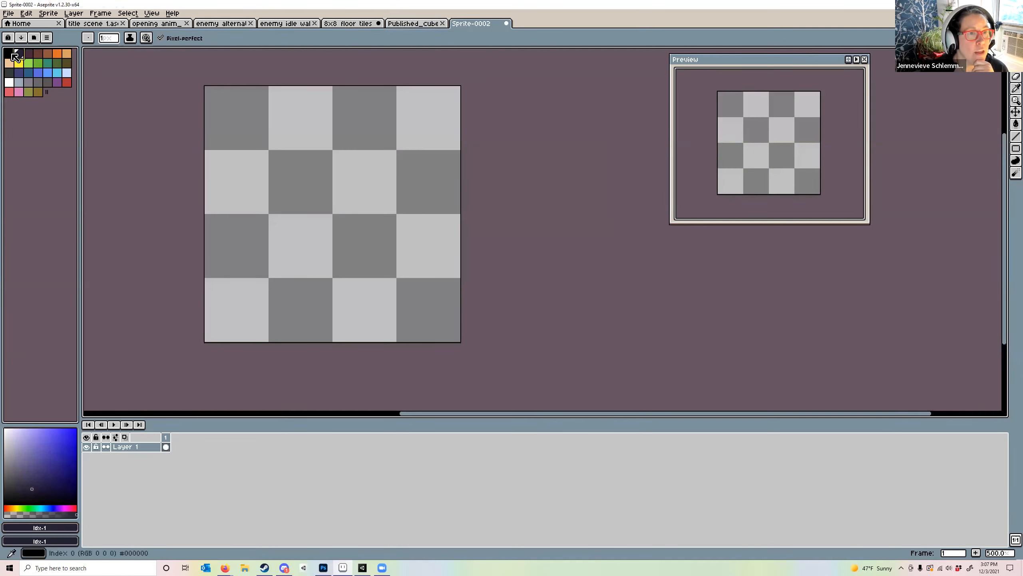
{"action": "left_click", "coordinate": [302, 240]}
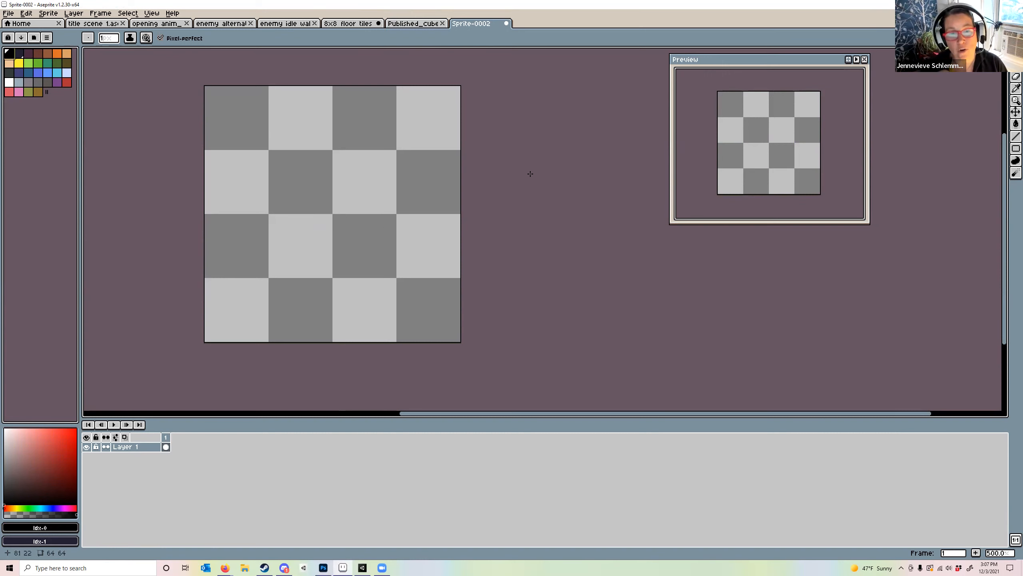
{"action": "left_click", "coordinate": [430, 255]}
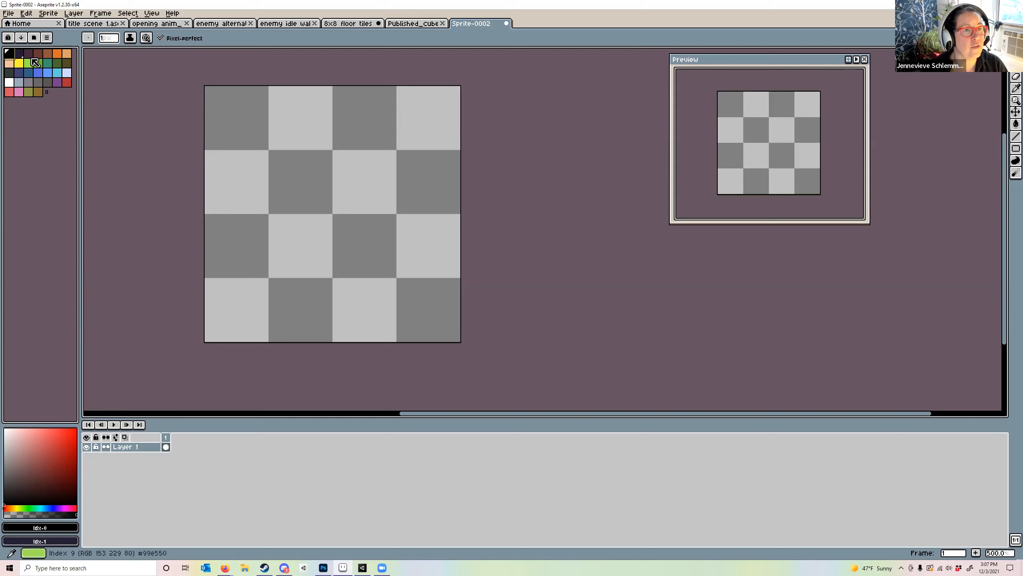
{"action": "mouse_move", "coordinate": [43, 93]}
{"action": "left_mouse_down"}
{"action": "mouse_move", "coordinate": [33, 220]}
{"action": "mouse_move", "coordinate": [43, 94]}
{"action": "left_mouse_up"}
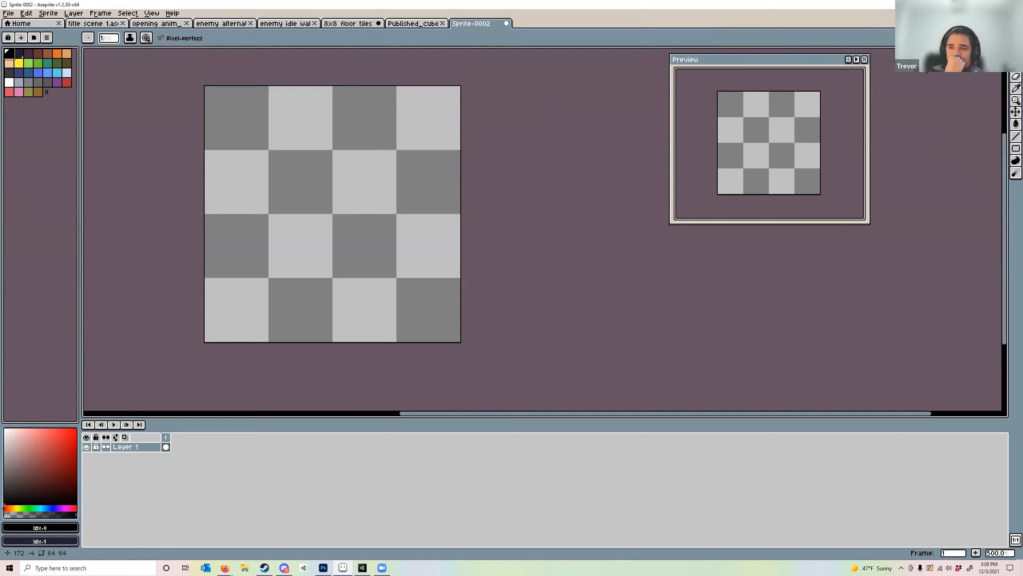
{"action": "left_click", "coordinate": [354, 139]}
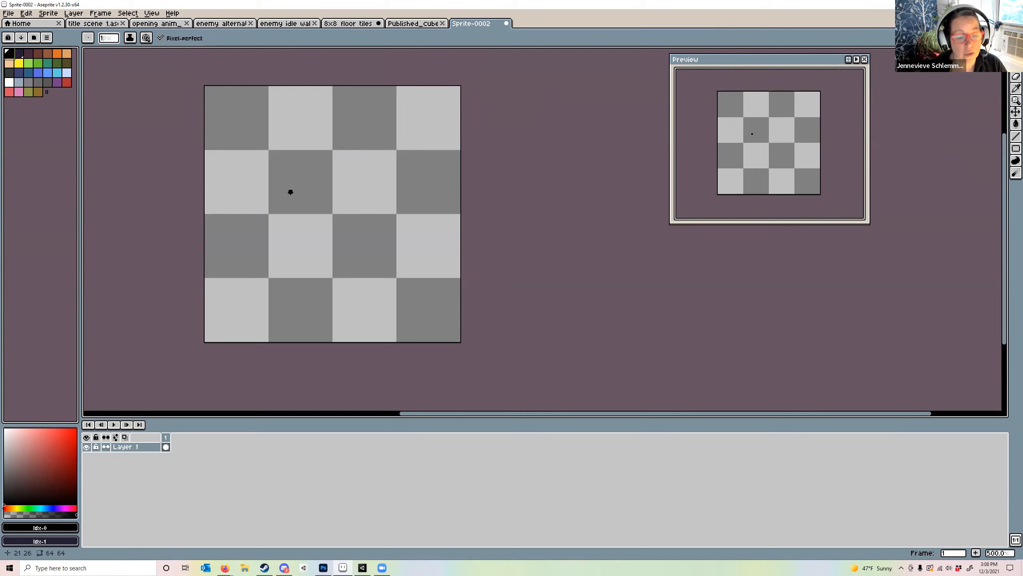
Scribble a thick black diagonal stroke across the canvas with the Pencil tool and remove it with the Eraser tool
{"action": "mouse_move", "coordinate": [269, 197]}
{"action": "left_mouse_down"}
{"action": "mouse_move", "coordinate": [327, 167]}
{"action": "mouse_move", "coordinate": [319, 179]}
{"action": "mouse_move", "coordinate": [304, 186]}
{"action": "mouse_move", "coordinate": [329, 165]}
{"action": "mouse_move", "coordinate": [293, 158]}
{"action": "mouse_move", "coordinate": [316, 174]}
{"action": "mouse_move", "coordinate": [305, 162]}
{"action": "mouse_move", "coordinate": [311, 181]}
{"action": "mouse_move", "coordinate": [292, 208]}
{"action": "mouse_move", "coordinate": [316, 181]}
{"action": "mouse_move", "coordinate": [274, 199]}
{"action": "mouse_move", "coordinate": [399, 143]}
{"action": "left_mouse_up"}
{"action": "key", "text": "e"}
{"action": "key", "text": "v"}
{"action": "key", "text": "b"}
{"action": "mouse_move", "coordinate": [310, 172]}
{"action": "left_mouse_down"}
{"action": "mouse_move", "coordinate": [350, 155]}
{"action": "mouse_move", "coordinate": [369, 172]}
{"action": "mouse_move", "coordinate": [424, 140]}
{"action": "left_mouse_up"}
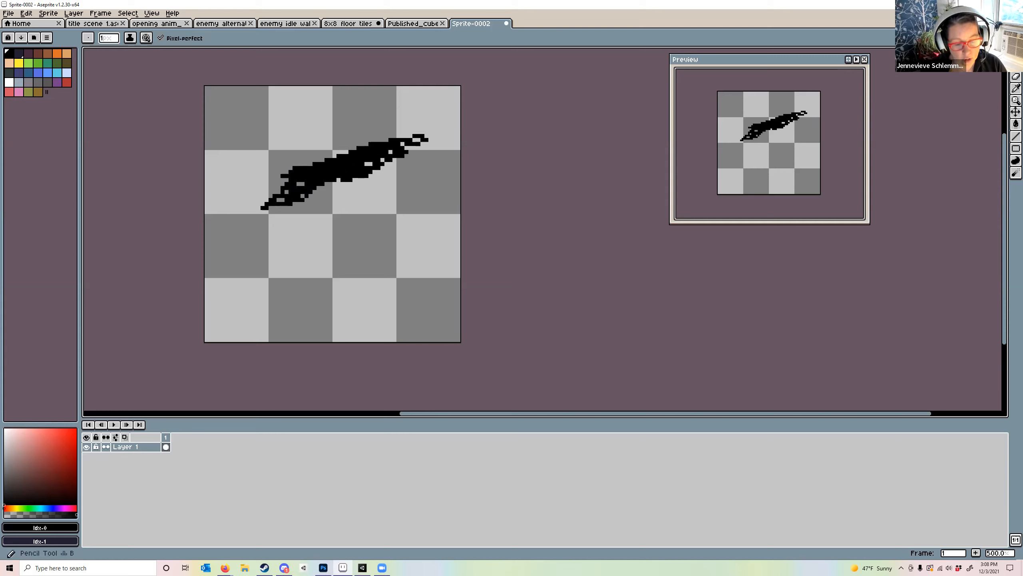
{"action": "key", "text": "e"}
{"action": "mouse_move", "coordinate": [348, 174]}
{"action": "left_mouse_down"}
{"action": "mouse_move", "coordinate": [344, 145]}
{"action": "mouse_move", "coordinate": [369, 178]}
{"action": "mouse_move", "coordinate": [348, 146]}
{"action": "mouse_move", "coordinate": [377, 173]}
{"action": "mouse_move", "coordinate": [352, 146]}
{"action": "mouse_move", "coordinate": [348, 178]}
{"action": "mouse_move", "coordinate": [332, 166]}
{"action": "mouse_move", "coordinate": [332, 178]}
{"action": "mouse_move", "coordinate": [328, 162]}
{"action": "mouse_move", "coordinate": [440, 134]}
{"action": "mouse_move", "coordinate": [380, 138]}
{"action": "mouse_move", "coordinate": [457, 134]}
{"action": "mouse_move", "coordinate": [273, 206]}
{"action": "mouse_move", "coordinate": [357, 174]}
{"action": "mouse_move", "coordinate": [288, 202]}
{"action": "mouse_move", "coordinate": [308, 162]}
{"action": "mouse_move", "coordinate": [280, 170]}
{"action": "mouse_move", "coordinate": [304, 173]}
{"action": "mouse_move", "coordinate": [284, 173]}
{"action": "mouse_move", "coordinate": [272, 201]}
{"action": "left_mouse_up"}
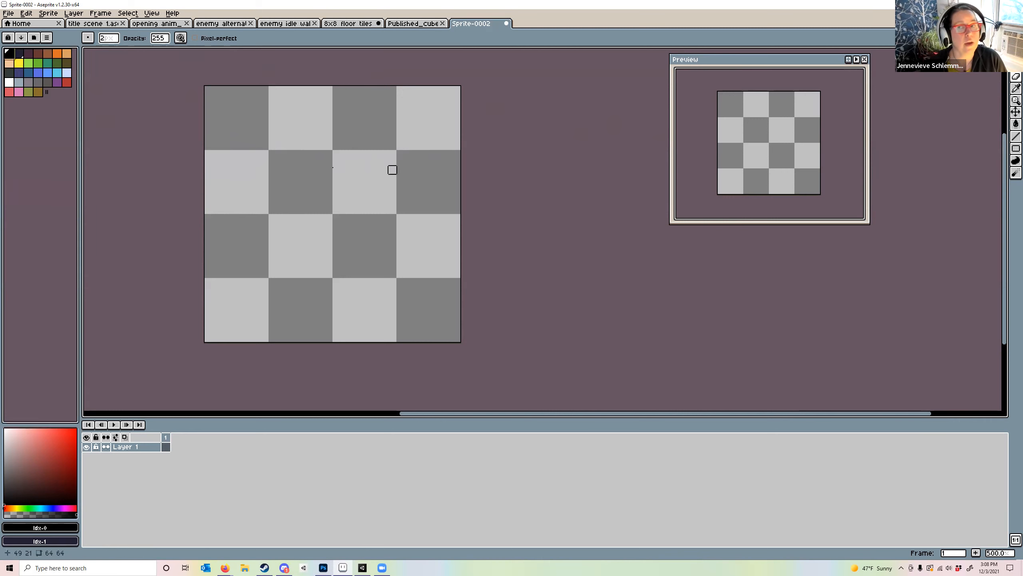
Draw a closed, rounded black outline in the middle of the canvas with the Pencil tool and fill it using the Paint Bucket
{"action": "key", "text": "b"}
{"action": "mouse_move", "coordinate": [270, 176]}
{"action": "left_mouse_down"}
{"action": "mouse_move", "coordinate": [286, 161]}
{"action": "mouse_move", "coordinate": [346, 151]}
{"action": "mouse_move", "coordinate": [380, 173]}
{"action": "mouse_move", "coordinate": [382, 211]}
{"action": "mouse_move", "coordinate": [359, 237]}
{"action": "mouse_move", "coordinate": [287, 249]}
{"action": "mouse_move", "coordinate": [264, 214]}
{"action": "mouse_move", "coordinate": [277, 167]}
{"action": "mouse_move", "coordinate": [327, 145]}
{"action": "mouse_move", "coordinate": [382, 171]}
{"action": "mouse_move", "coordinate": [391, 197]}
{"action": "mouse_move", "coordinate": [354, 237]}
{"action": "mouse_move", "coordinate": [285, 244]}
{"action": "left_mouse_up"}
{"action": "left_click", "coordinate": [310, 223]}
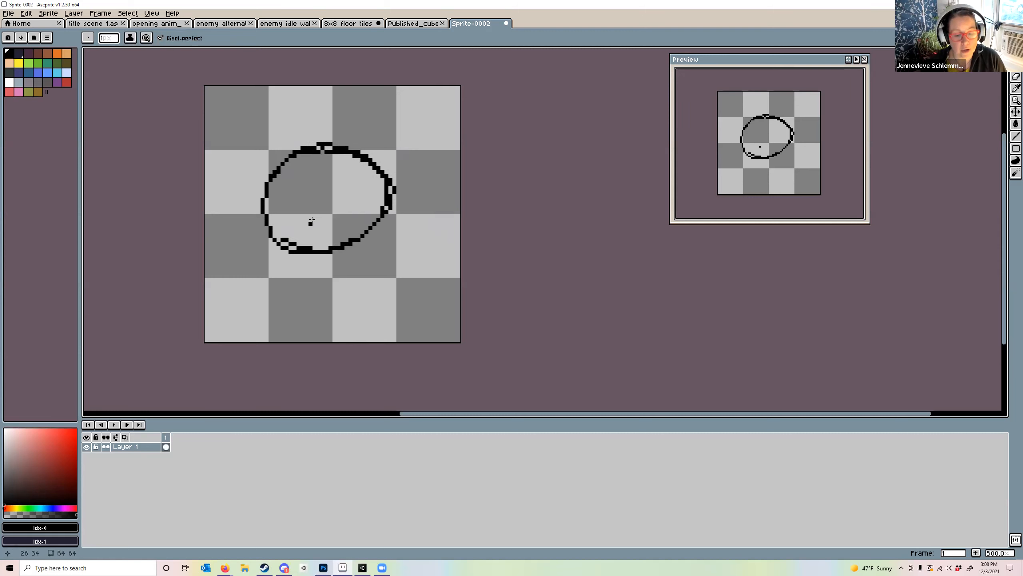
{"action": "key", "text": "g"}
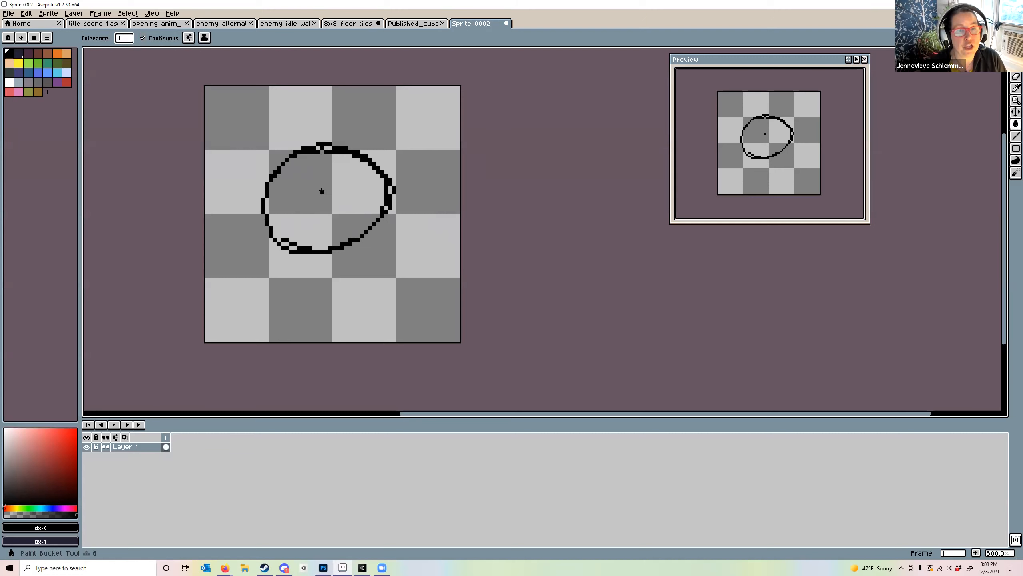
{"action": "left_click", "coordinate": [322, 190]}
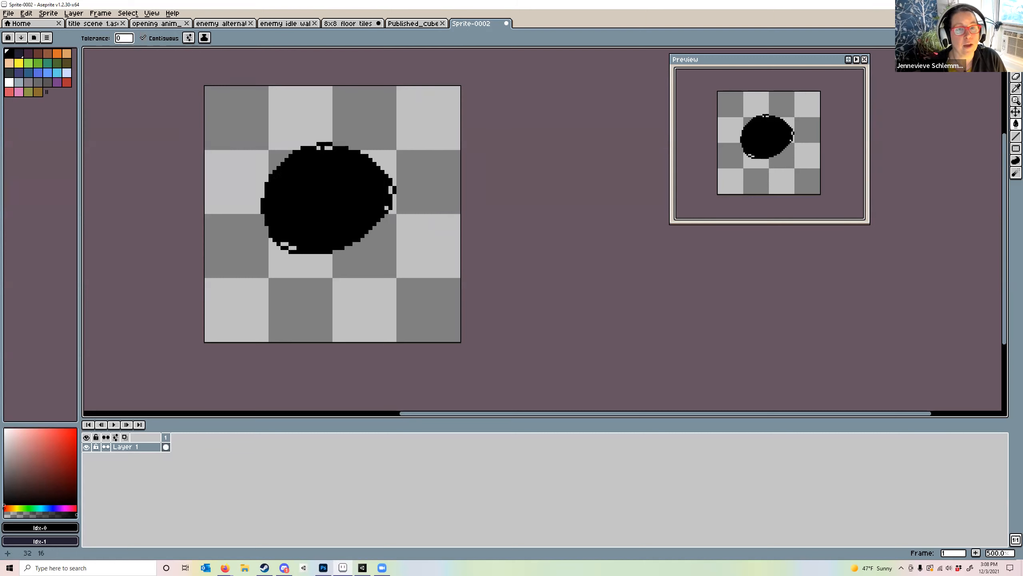
Paint over the leftover gaps along the edge of the black blob with the Pencil tool
{"action": "key", "text": "b"}
{"action": "left_click_drag", "start_coordinate": [294, 252], "coordinate": [283, 244]}
{"action": "left_click_drag", "start_coordinate": [327, 152], "coordinate": [320, 148]}
{"action": "mouse_move", "coordinate": [389, 190]}
{"action": "left_mouse_down"}
{"action": "mouse_move", "coordinate": [380, 224]}
{"action": "mouse_move", "coordinate": [395, 196]}
{"action": "mouse_move", "coordinate": [345, 251]}
{"action": "mouse_move", "coordinate": [294, 251]}
{"action": "left_mouse_up"}
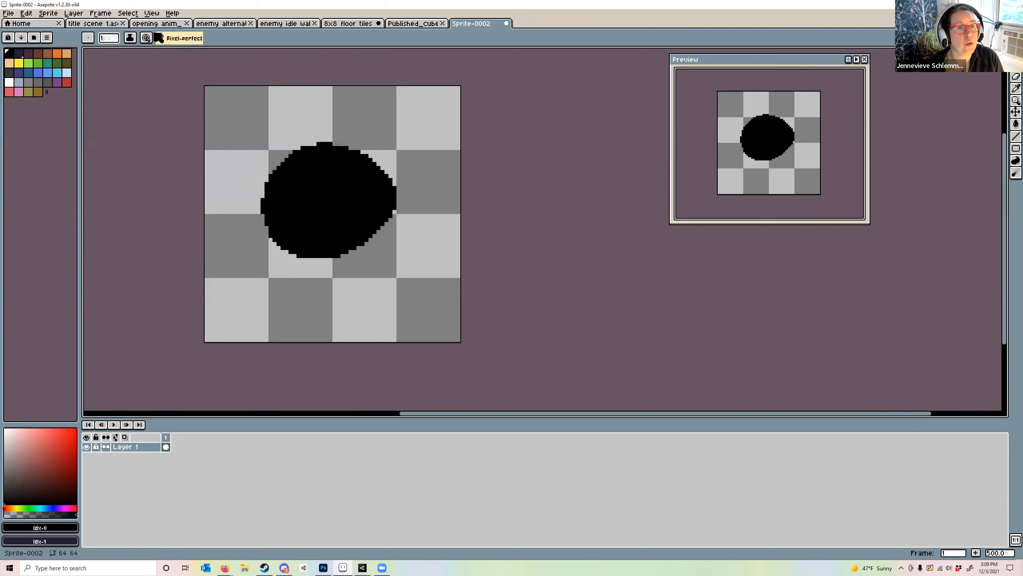
Set the Pencil brush size to 6 and paint a solid black round shape in the canvas's upper-left corner
{"action": "left_click", "coordinate": [110, 38]}
{"action": "mouse_move", "coordinate": [135, 53]}
{"action": "left_mouse_down"}
{"action": "mouse_move", "coordinate": [161, 58]}
{"action": "mouse_move", "coordinate": [110, 59]}
{"action": "left_mouse_up"}
{"action": "mouse_move", "coordinate": [215, 96]}
{"action": "left_mouse_down"}
{"action": "mouse_move", "coordinate": [248, 136]}
{"action": "mouse_move", "coordinate": [208, 107]}
{"action": "mouse_move", "coordinate": [217, 145]}
{"action": "mouse_move", "coordinate": [250, 93]}
{"action": "left_mouse_up"}
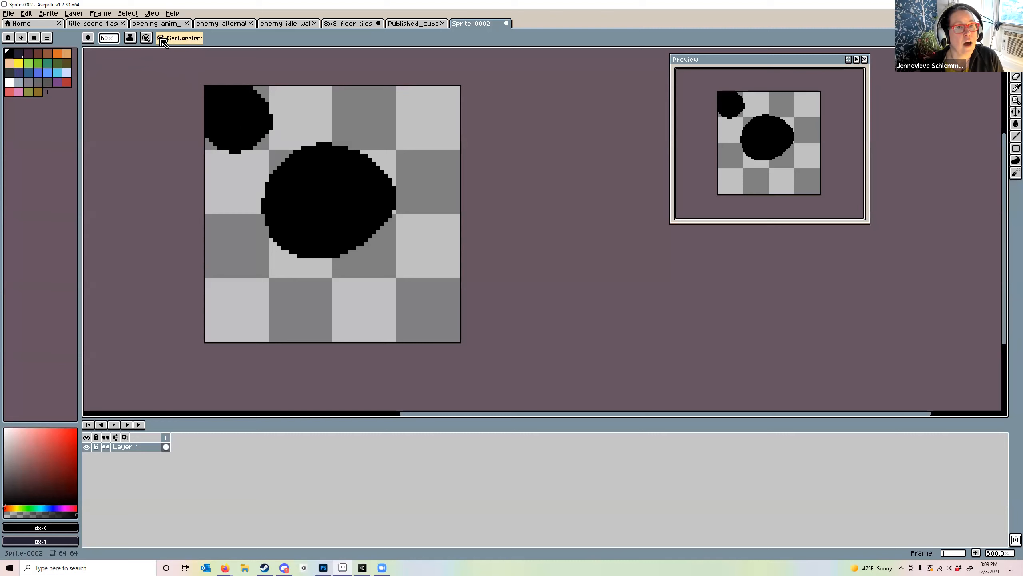
Set the Pencil brush size to 1 and draw a thin black arch below the large blob
{"action": "left_click", "coordinate": [112, 40]}
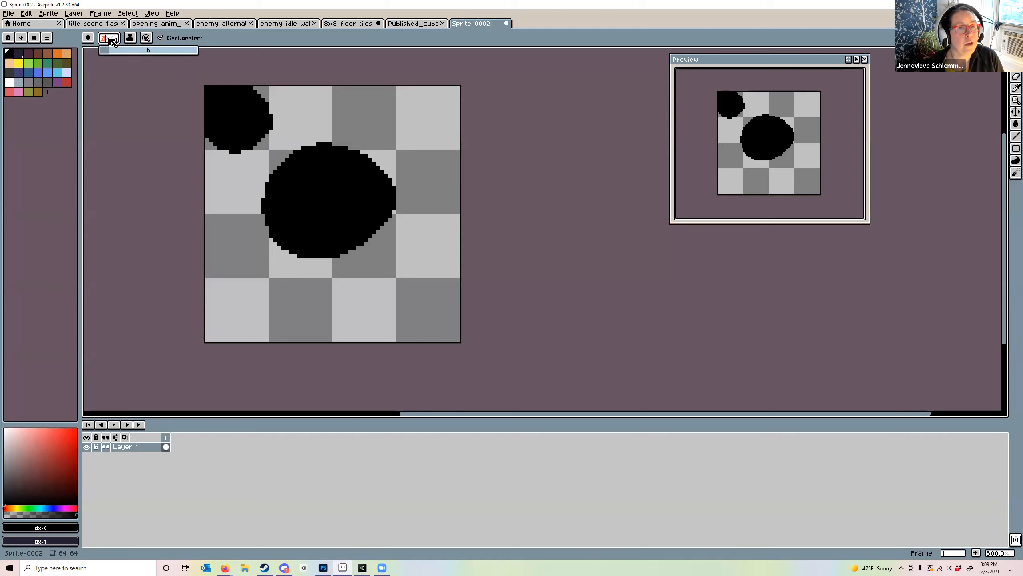
{"action": "left_click_drag", "start_coordinate": [113, 50], "coordinate": [89, 61]}
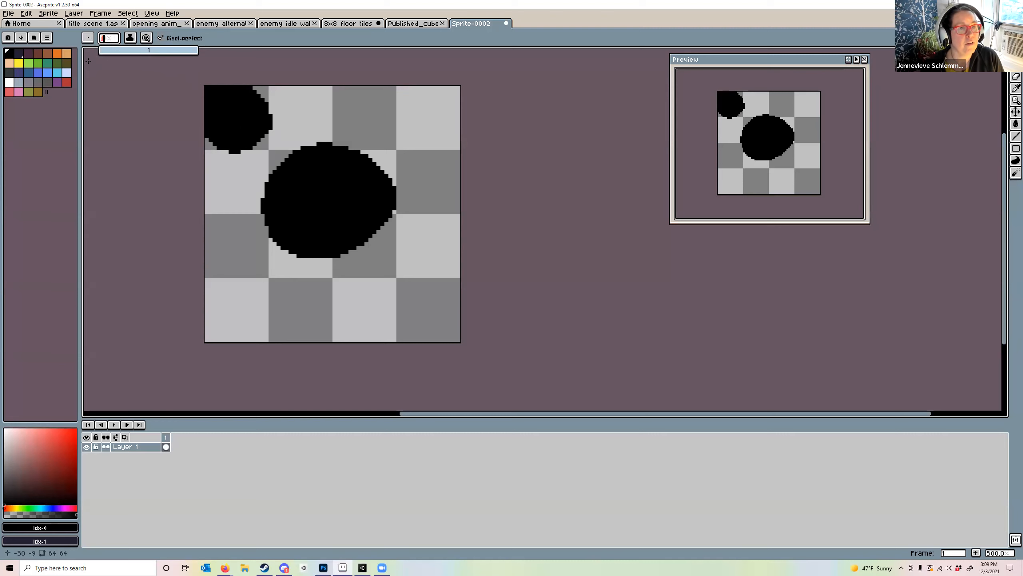
{"action": "left_click", "coordinate": [321, 323]}
{"action": "mouse_move", "coordinate": [318, 323]}
{"action": "left_mouse_down"}
{"action": "mouse_move", "coordinate": [335, 301]}
{"action": "mouse_move", "coordinate": [383, 282]}
{"action": "mouse_move", "coordinate": [413, 286]}
{"action": "mouse_move", "coordinate": [447, 329]}
{"action": "left_mouse_up"}
{"action": "left_click", "coordinate": [414, 336]}
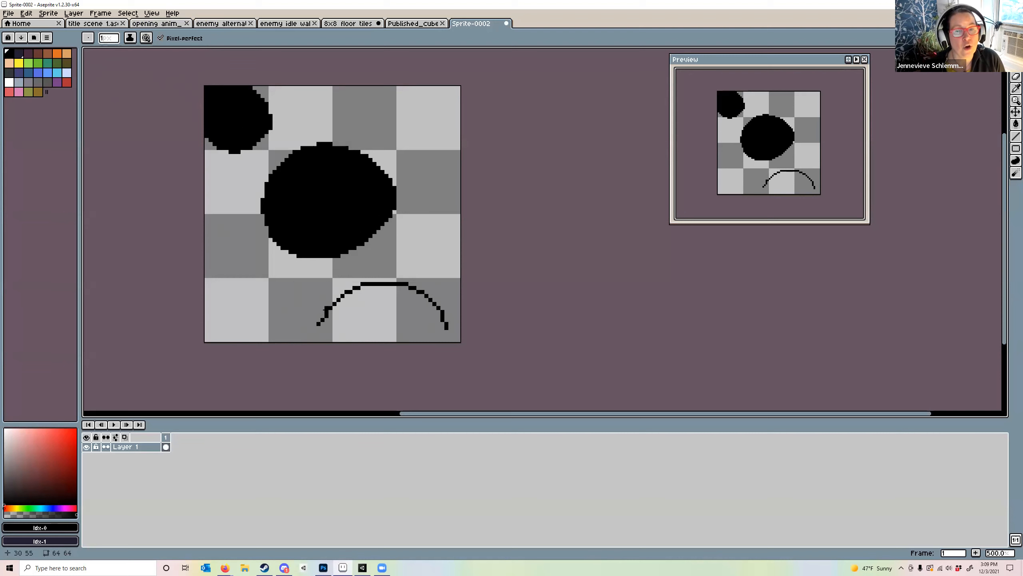
Paint a small vertical cluster of black pixels beside the left end of the arch
{"action": "left_click", "coordinate": [287, 292]}
{"action": "left_click_drag", "start_coordinate": [290, 301], "coordinate": [290, 305]}
{"action": "left_click", "coordinate": [291, 314]}
{"action": "left_click", "coordinate": [287, 303]}
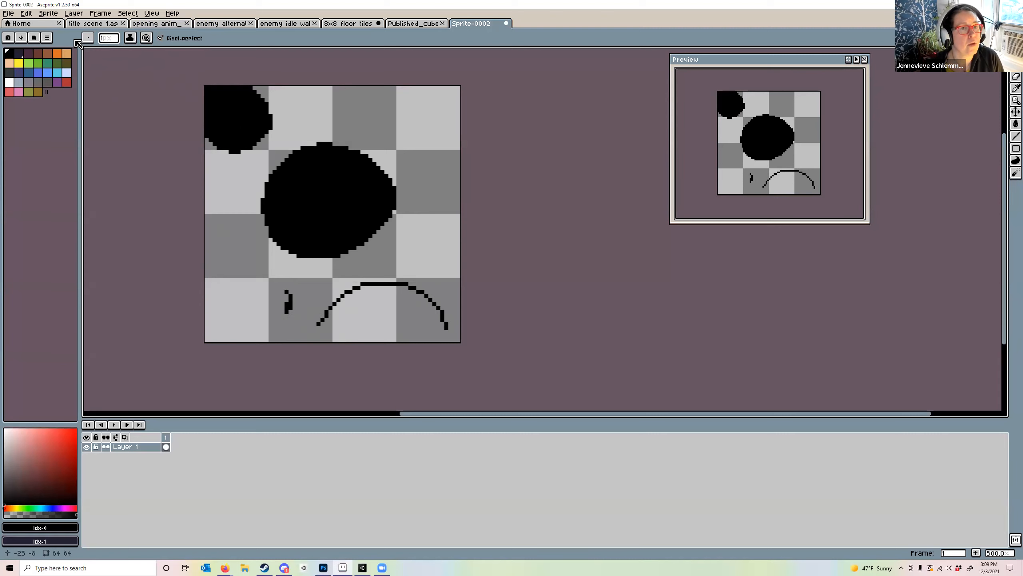
Turn off Pixel-perfect, thicken the arch with rough freehand strokes, and add scattered black pixels beside it
{"action": "left_click", "coordinate": [160, 38]}
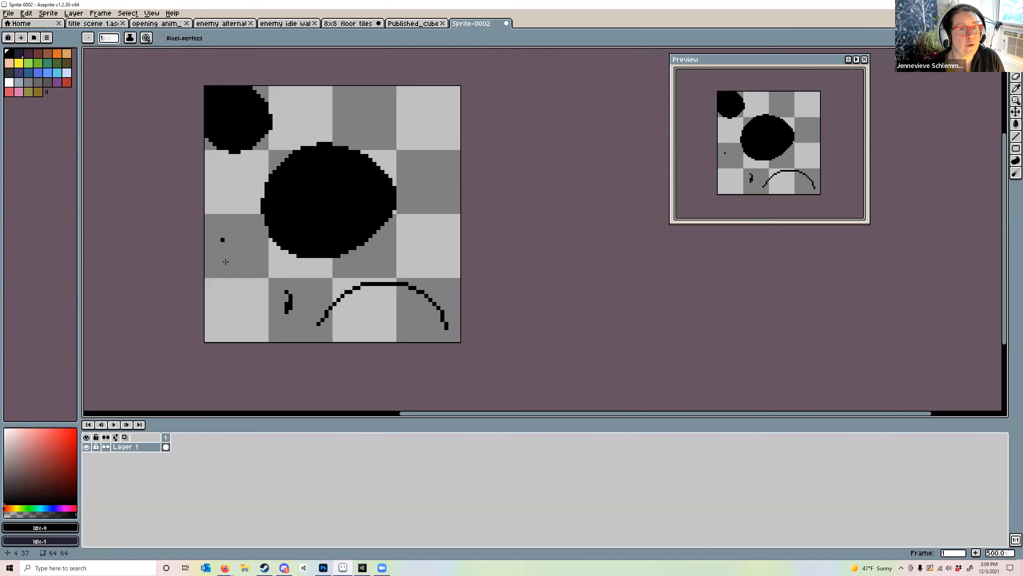
{"action": "mouse_move", "coordinate": [310, 311]}
{"action": "left_mouse_down"}
{"action": "mouse_move", "coordinate": [341, 289]}
{"action": "mouse_move", "coordinate": [404, 286]}
{"action": "mouse_move", "coordinate": [442, 324]}
{"action": "mouse_move", "coordinate": [377, 288]}
{"action": "mouse_move", "coordinate": [306, 318]}
{"action": "mouse_move", "coordinate": [327, 308]}
{"action": "mouse_move", "coordinate": [313, 326]}
{"action": "left_mouse_up"}
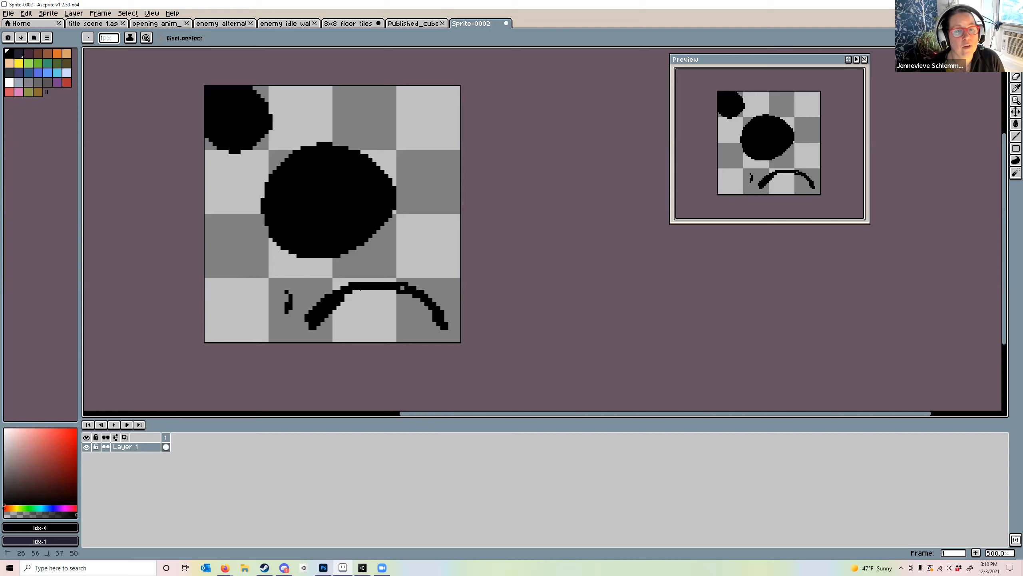
{"action": "mouse_move", "coordinate": [403, 288]}
{"action": "left_mouse_down"}
{"action": "mouse_move", "coordinate": [450, 341]}
{"action": "mouse_move", "coordinate": [400, 296]}
{"action": "mouse_move", "coordinate": [351, 300]}
{"action": "left_mouse_up"}
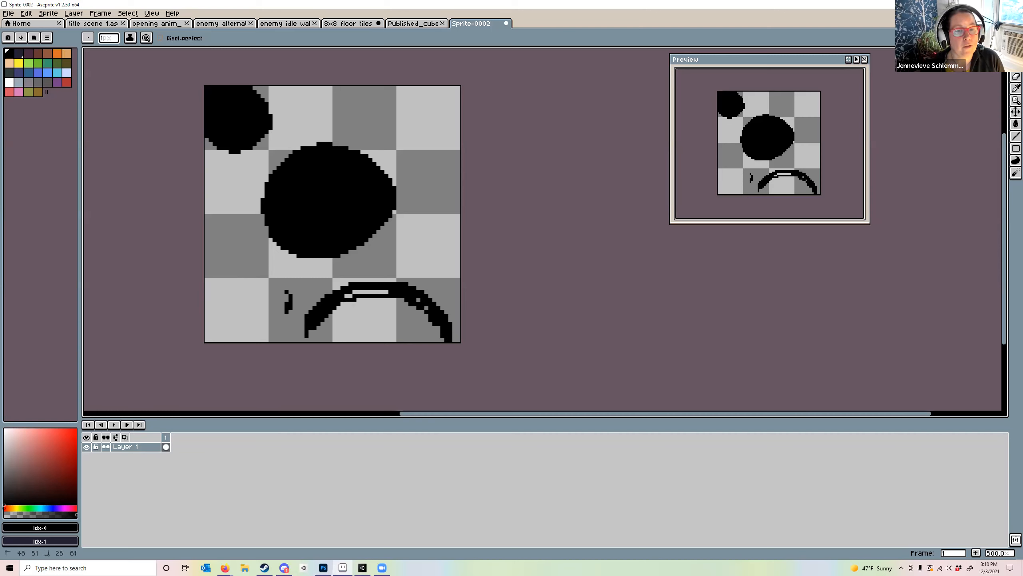
{"action": "left_click", "coordinate": [291, 271]}
{"action": "left_click", "coordinate": [270, 267]}
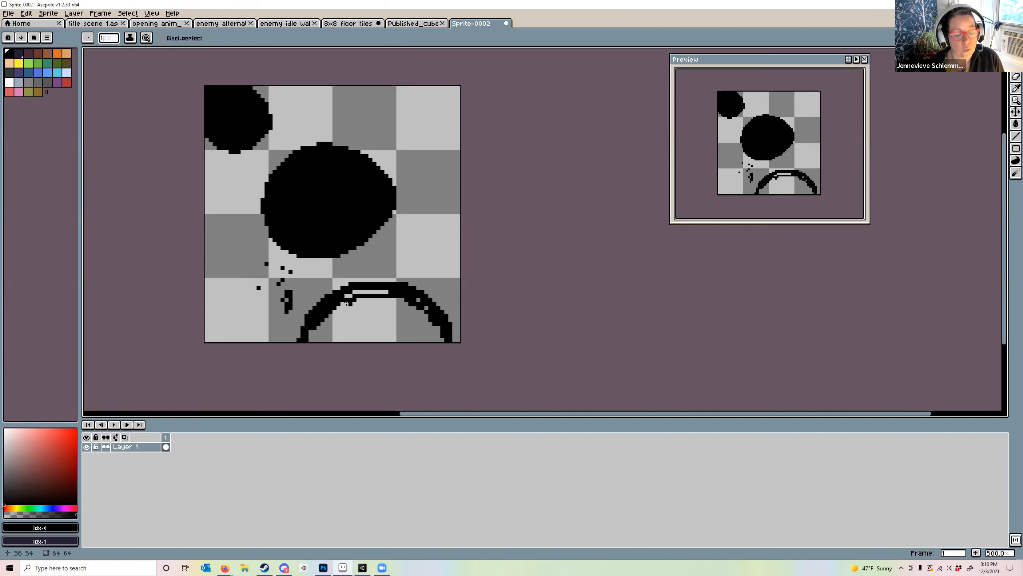
Undo the latest pencil marks, dot two more pixels near the small cluster, and undo those as well
{"action": "key", "text": "ctrl+z"}
{"action": "left_click", "coordinate": [262, 299]}
{"action": "left_click", "coordinate": [263, 280]}
{"action": "key", "text": "ctrl+z"}
{"action": "key", "text": "ctrl+z"}
{"action": "key", "text": "ctrl+z"}
{"action": "key", "text": "ctrl+z"}
{"action": "key", "text": "ctrl+z"}
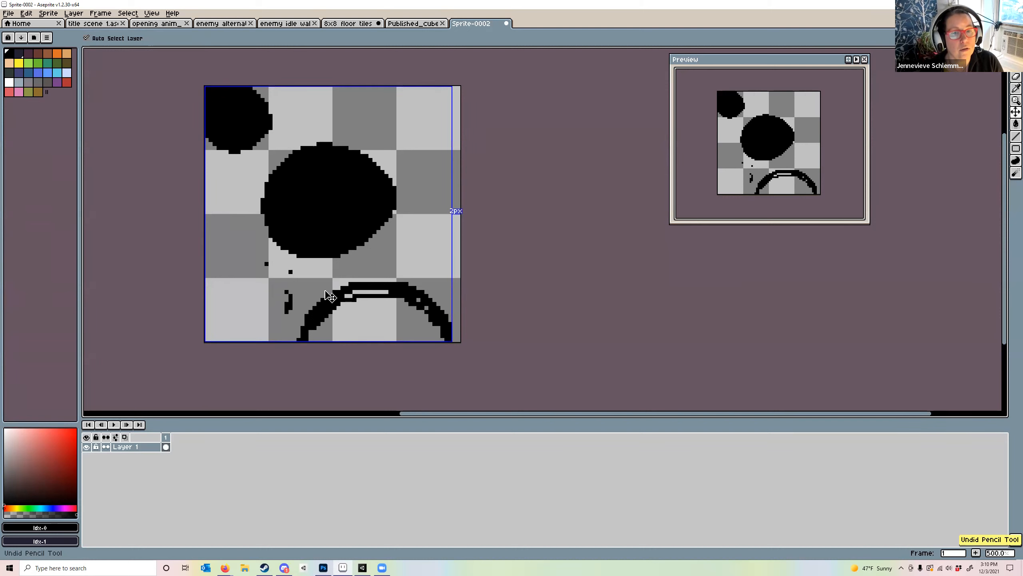
Undo all the remaining pencil strokes on Sprite-0002 until the canvas is empty
{"action": "left_click", "coordinate": [26, 12]}
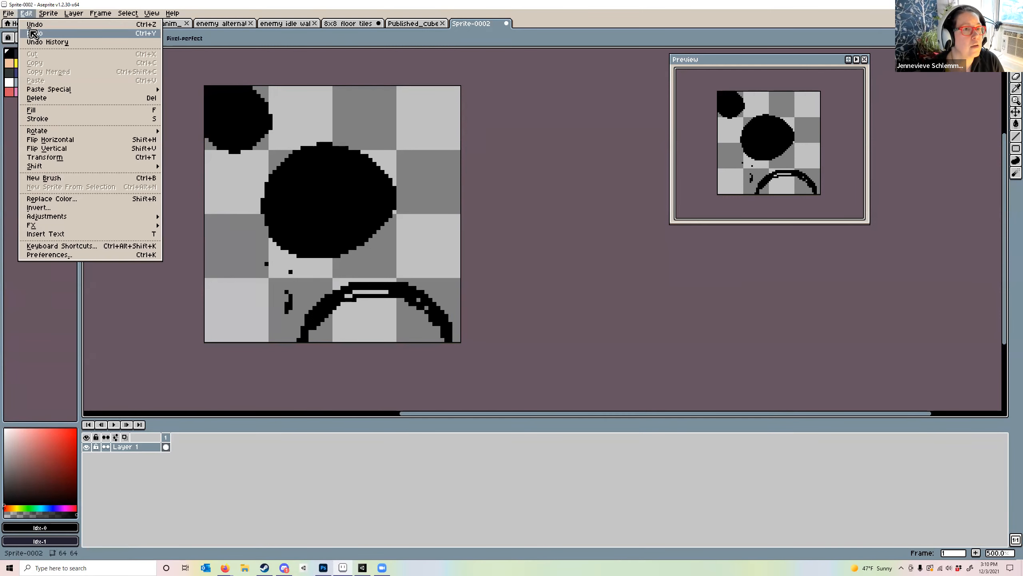
{"action": "left_click", "coordinate": [34, 24]}
{"action": "key", "text": "ctrl+z"}
{"action": "key", "text": "ctrl+z"}
{"action": "key", "text": "ctrl+z"}
{"action": "key", "text": "ctrl+z"}
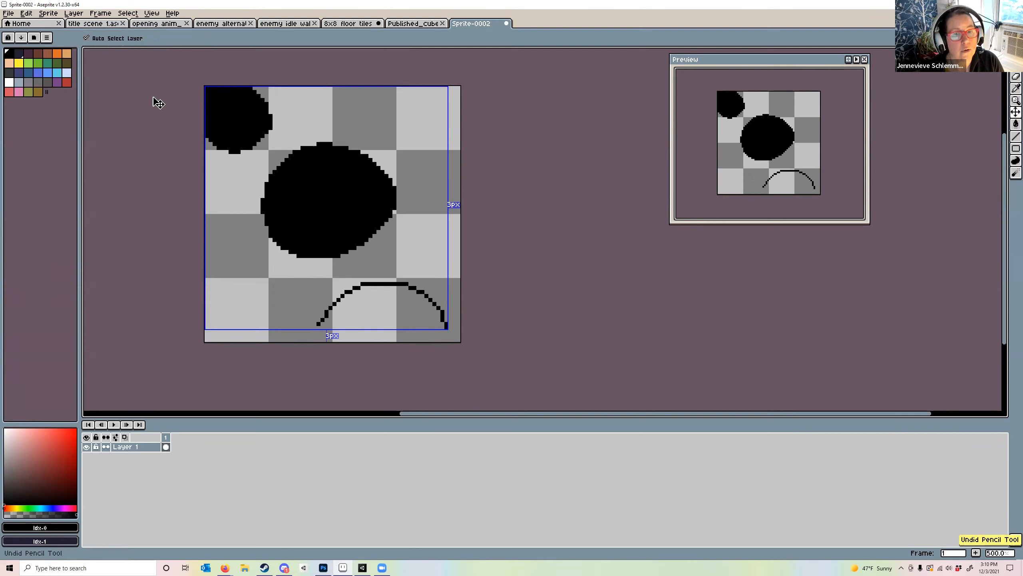
{"action": "key", "text": "ctrl+z"}
{"action": "key", "text": "ctrl+z"}
{"action": "key", "text": "ctrl+z"}
{"action": "key", "text": "ctrl+z"}
{"action": "key", "text": "ctrl+z"}
{"action": "key", "text": "ctrl+z"}
{"action": "key", "text": "ctrl+z"}
{"action": "key", "text": "ctrl+z"}
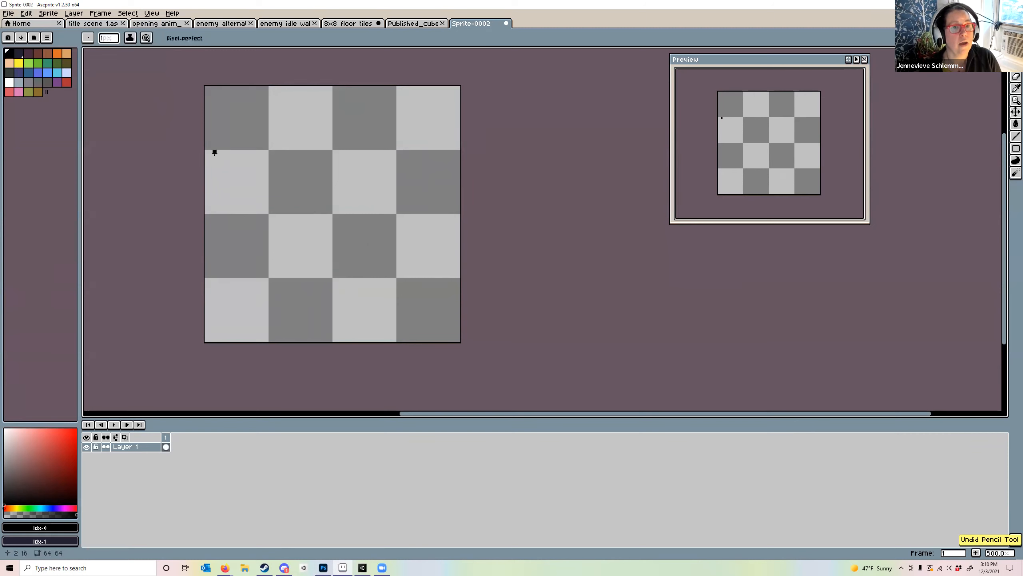
Set the pencil brush size to 11 and paint a solid black head and body silhouette in the middle of the canvas
{"action": "left_click", "coordinate": [108, 40]}
{"action": "mouse_move", "coordinate": [102, 50]}
{"action": "left_mouse_down"}
{"action": "mouse_move", "coordinate": [130, 54]}
{"action": "mouse_move", "coordinate": [117, 52]}
{"action": "left_mouse_up"}
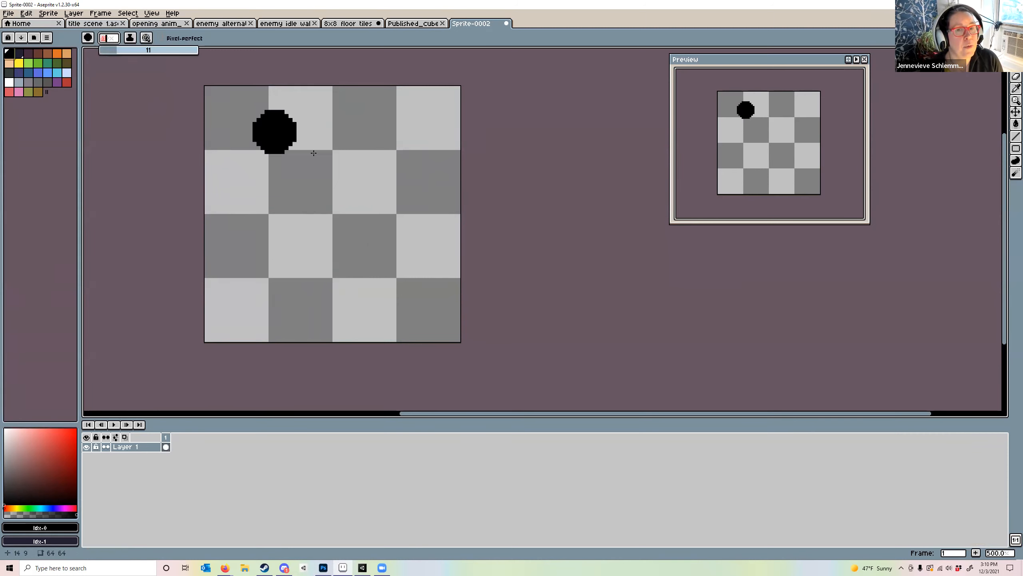
{"action": "mouse_move", "coordinate": [334, 153]}
{"action": "left_mouse_down"}
{"action": "mouse_move", "coordinate": [358, 183]}
{"action": "mouse_move", "coordinate": [320, 186]}
{"action": "mouse_move", "coordinate": [361, 244]}
{"action": "mouse_move", "coordinate": [342, 283]}
{"action": "mouse_move", "coordinate": [310, 282]}
{"action": "mouse_move", "coordinate": [335, 260]}
{"action": "mouse_move", "coordinate": [333, 299]}
{"action": "mouse_move", "coordinate": [376, 263]}
{"action": "mouse_move", "coordinate": [312, 211]}
{"action": "mouse_move", "coordinate": [300, 229]}
{"action": "mouse_move", "coordinate": [321, 323]}
{"action": "mouse_move", "coordinate": [366, 315]}
{"action": "mouse_move", "coordinate": [298, 317]}
{"action": "left_mouse_up"}
{"action": "mouse_move", "coordinate": [369, 203]}
{"action": "left_mouse_down"}
{"action": "mouse_move", "coordinate": [366, 167]}
{"action": "mouse_move", "coordinate": [347, 146]}
{"action": "mouse_move", "coordinate": [312, 159]}
{"action": "mouse_move", "coordinate": [308, 186]}
{"action": "left_mouse_up"}
{"action": "mouse_move", "coordinate": [346, 215]}
{"action": "left_mouse_down"}
{"action": "mouse_move", "coordinate": [370, 225]}
{"action": "mouse_move", "coordinate": [366, 272]}
{"action": "mouse_move", "coordinate": [371, 256]}
{"action": "left_mouse_up"}
{"action": "left_click_drag", "start_coordinate": [315, 231], "coordinate": [302, 264]}
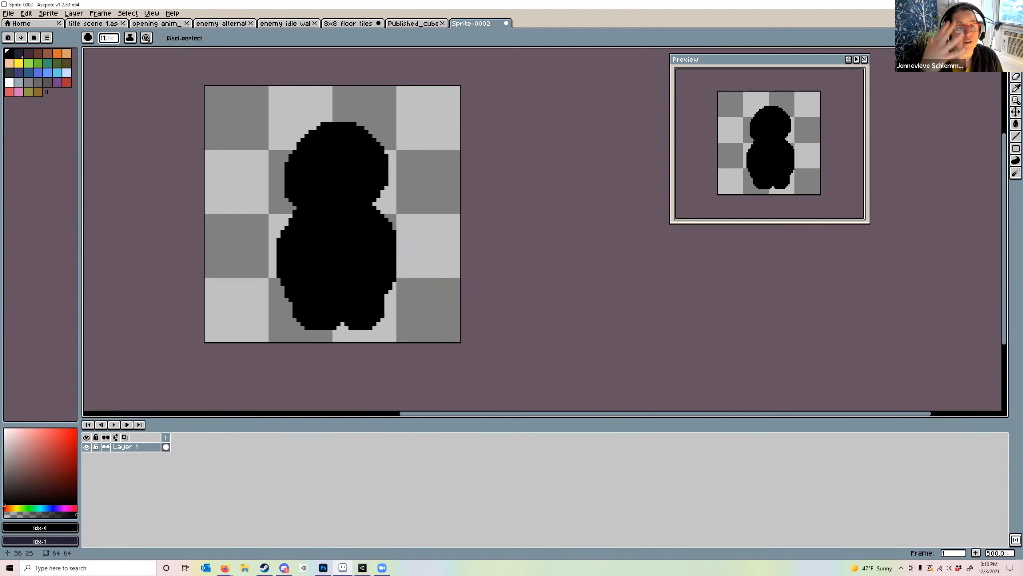
Paint two stubby black arms on the silhouette and fill in its shoulders
{"action": "mouse_move", "coordinate": [369, 234]}
{"action": "left_mouse_down"}
{"action": "mouse_move", "coordinate": [393, 236]}
{"action": "mouse_move", "coordinate": [272, 248]}
{"action": "mouse_move", "coordinate": [268, 258]}
{"action": "left_mouse_up"}
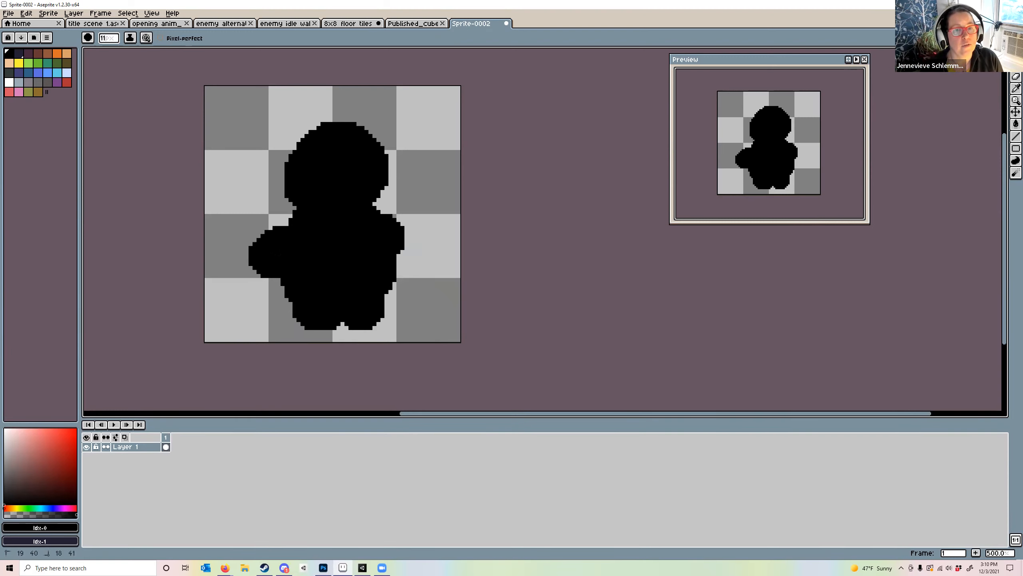
{"action": "left_click_drag", "start_coordinate": [390, 250], "coordinate": [410, 248]}
{"action": "left_click_drag", "start_coordinate": [258, 252], "coordinate": [269, 251]}
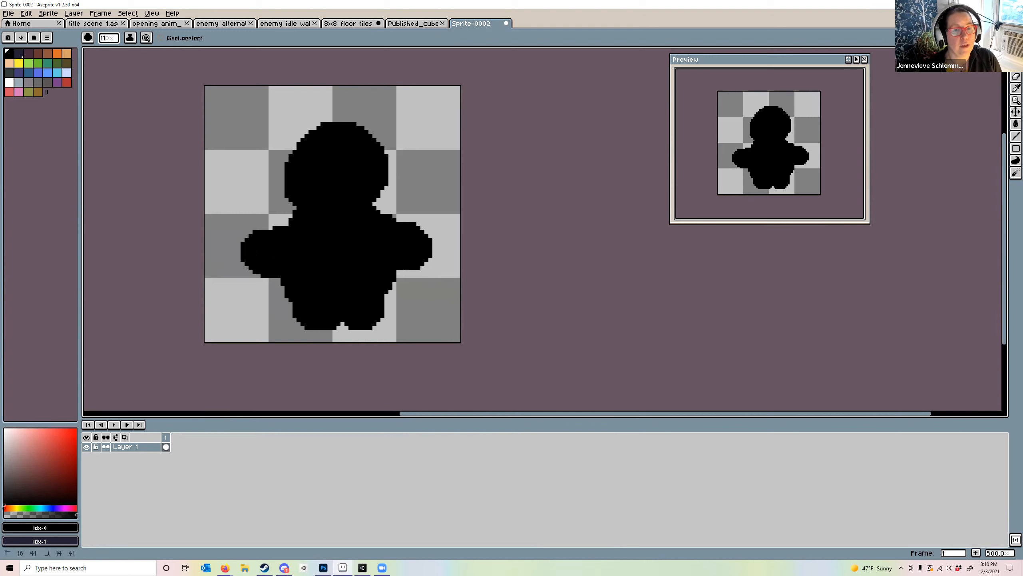
{"action": "left_click_drag", "start_coordinate": [354, 224], "coordinate": [372, 229]}
{"action": "left_click_drag", "start_coordinate": [303, 228], "coordinate": [296, 236]}
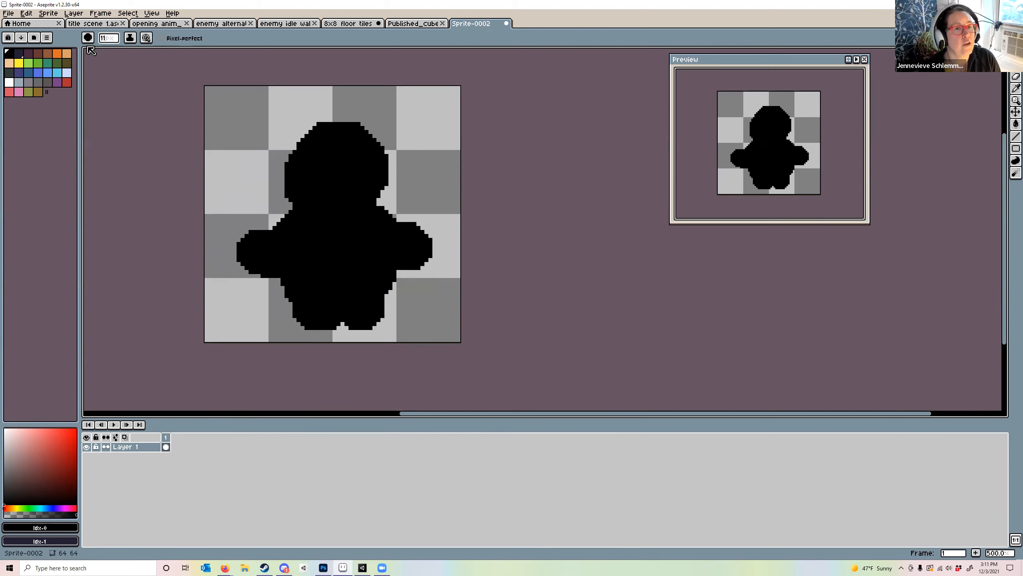
Reduce the brush size to 5 and paint a blue face inside the black head
{"action": "left_click", "coordinate": [107, 38]}
{"action": "left_click_drag", "start_coordinate": [116, 50], "coordinate": [107, 52]}
{"action": "left_click", "coordinate": [40, 72]}
{"action": "mouse_move", "coordinate": [364, 158]}
{"action": "left_mouse_down"}
{"action": "mouse_move", "coordinate": [347, 139]}
{"action": "mouse_move", "coordinate": [363, 174]}
{"action": "mouse_move", "coordinate": [317, 180]}
{"action": "mouse_move", "coordinate": [341, 167]}
{"action": "mouse_move", "coordinate": [336, 178]}
{"action": "mouse_move", "coordinate": [366, 189]}
{"action": "mouse_move", "coordinate": [378, 161]}
{"action": "mouse_move", "coordinate": [310, 174]}
{"action": "left_mouse_up"}
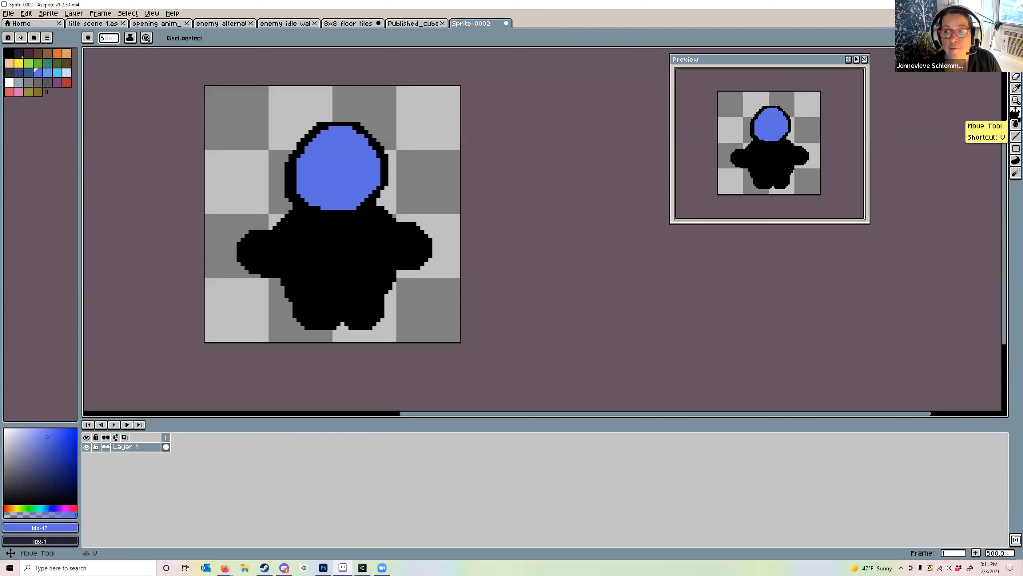
Use the Move tool to shift the figure down until its feet touch the canvas's bottom edge
{"action": "key", "text": "v"}
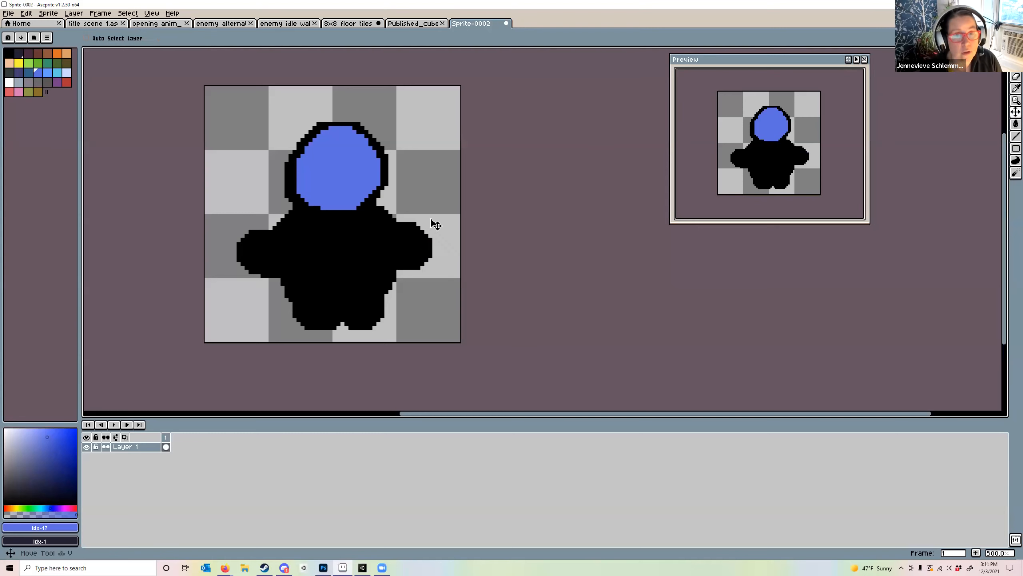
{"action": "mouse_move", "coordinate": [384, 231]}
{"action": "left_mouse_down"}
{"action": "mouse_move", "coordinate": [359, 224]}
{"action": "mouse_move", "coordinate": [393, 229]}
{"action": "mouse_move", "coordinate": [377, 210]}
{"action": "mouse_move", "coordinate": [354, 212]}
{"action": "mouse_move", "coordinate": [387, 241]}
{"action": "left_mouse_up"}
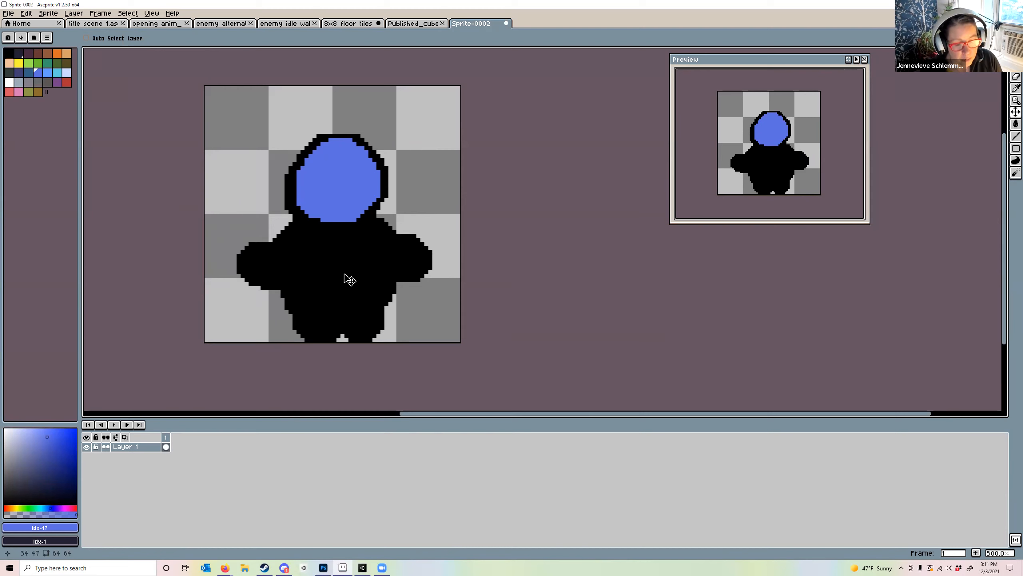
{"action": "left_click_drag", "start_coordinate": [349, 279], "coordinate": [359, 298]}
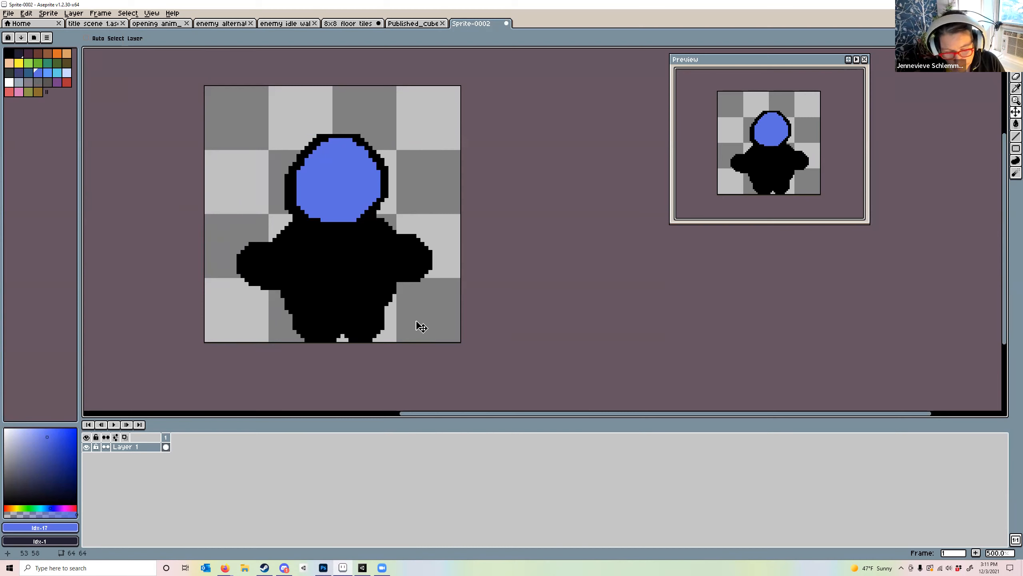
{"action": "key", "text": "i"}
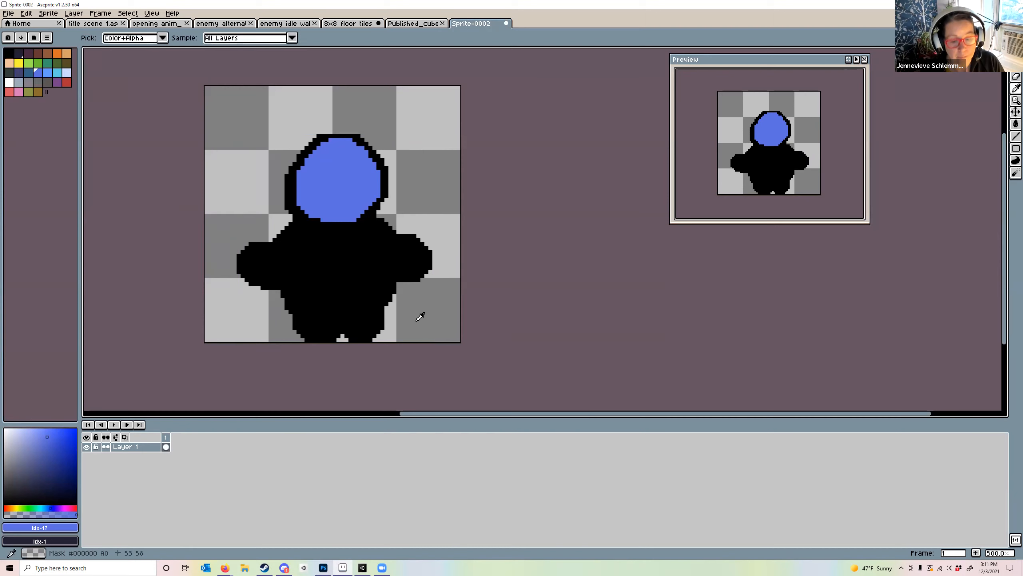
{"action": "key", "text": "v"}
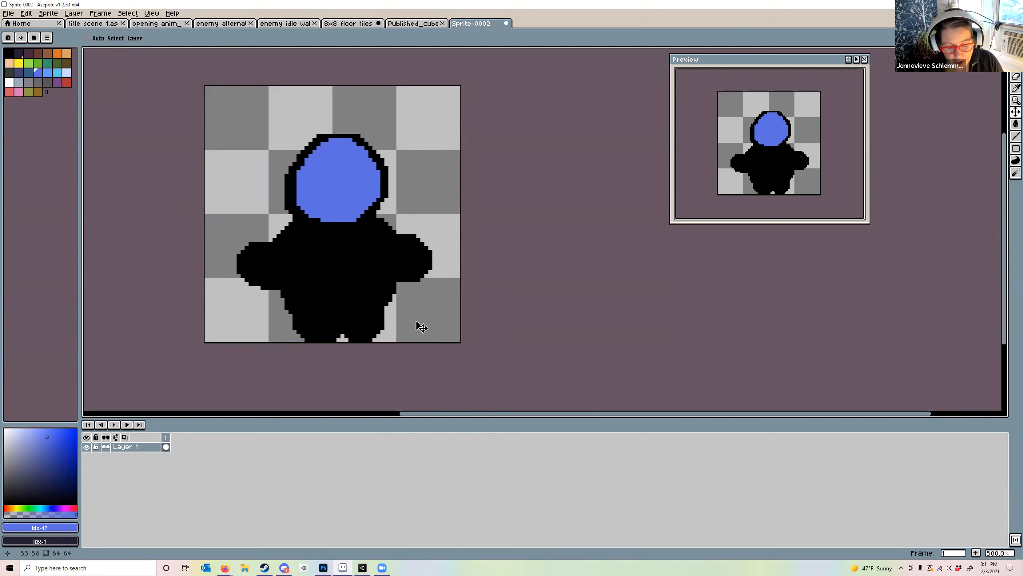
{"action": "key", "text": "ctrl"}
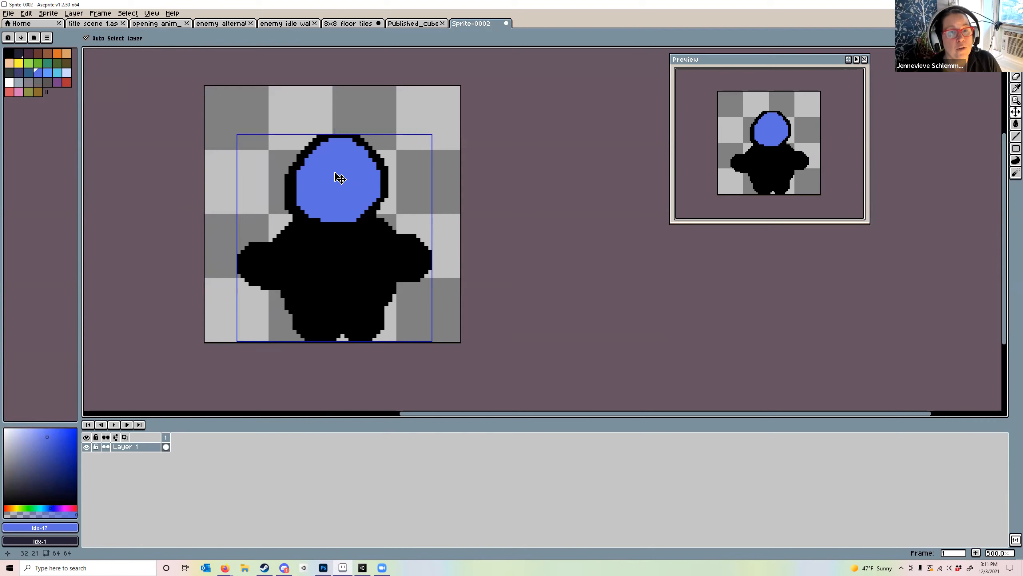
{"action": "key", "text": "ctrl"}
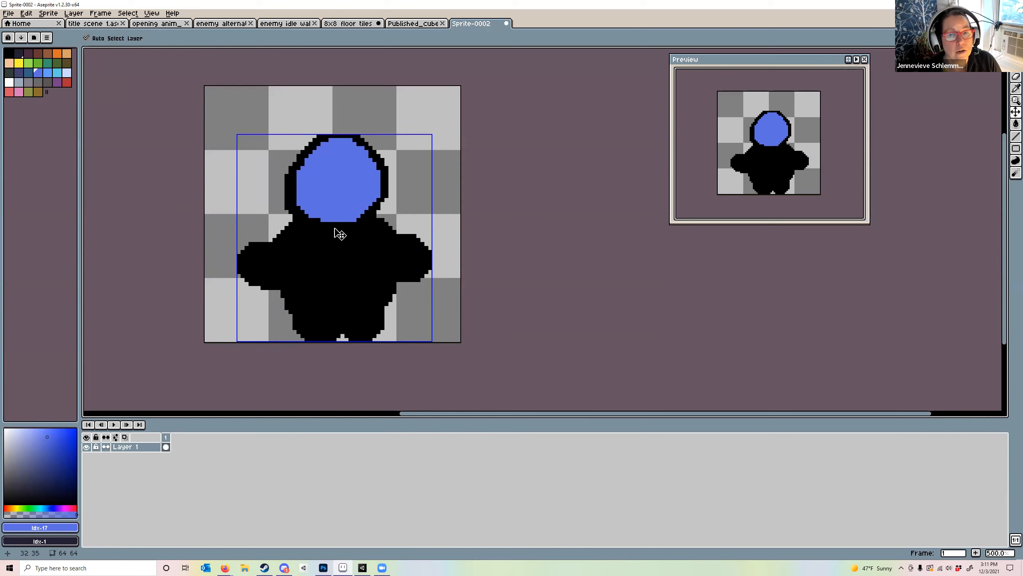
Paint a rounded blue patch and a smaller blue dot on the figure's chest with the Pencil tool
{"action": "key", "text": "b"}
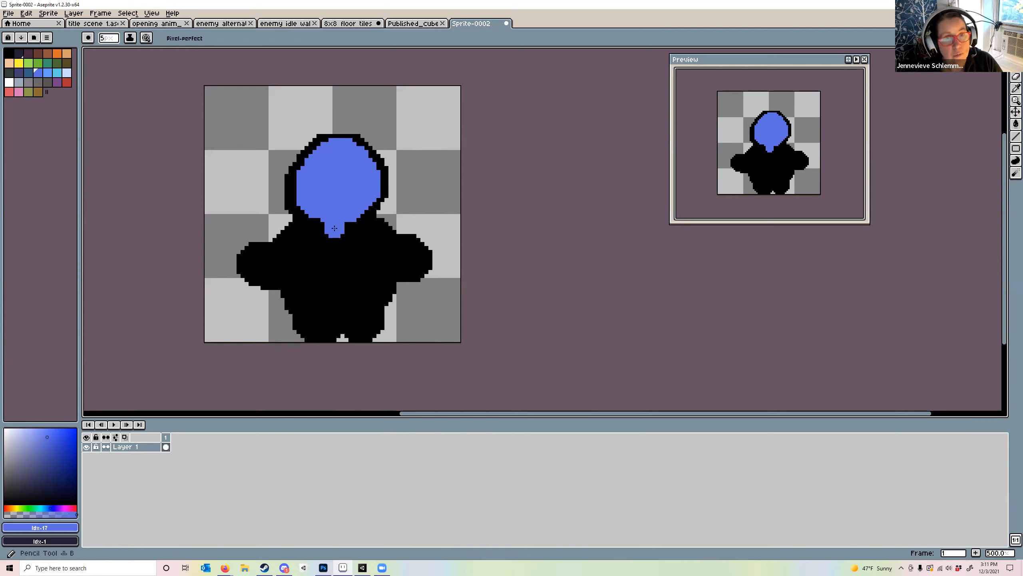
{"action": "left_click_drag", "start_coordinate": [343, 244], "coordinate": [342, 269]}
{"action": "left_click_drag", "start_coordinate": [283, 257], "coordinate": [312, 256]}
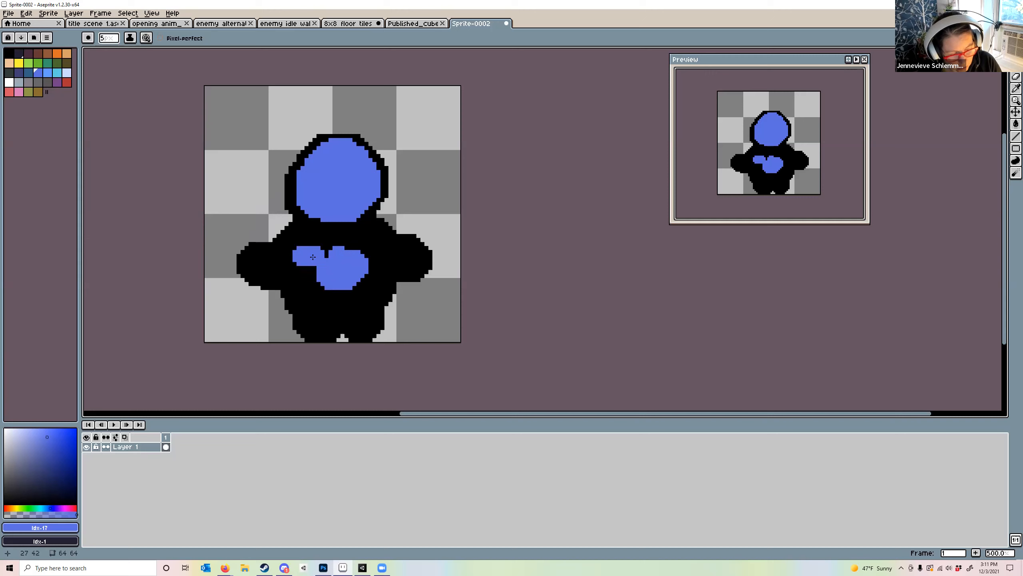
{"action": "key", "text": "ctrl+z"}
{"action": "key", "text": "i"}
{"action": "key", "text": "b"}
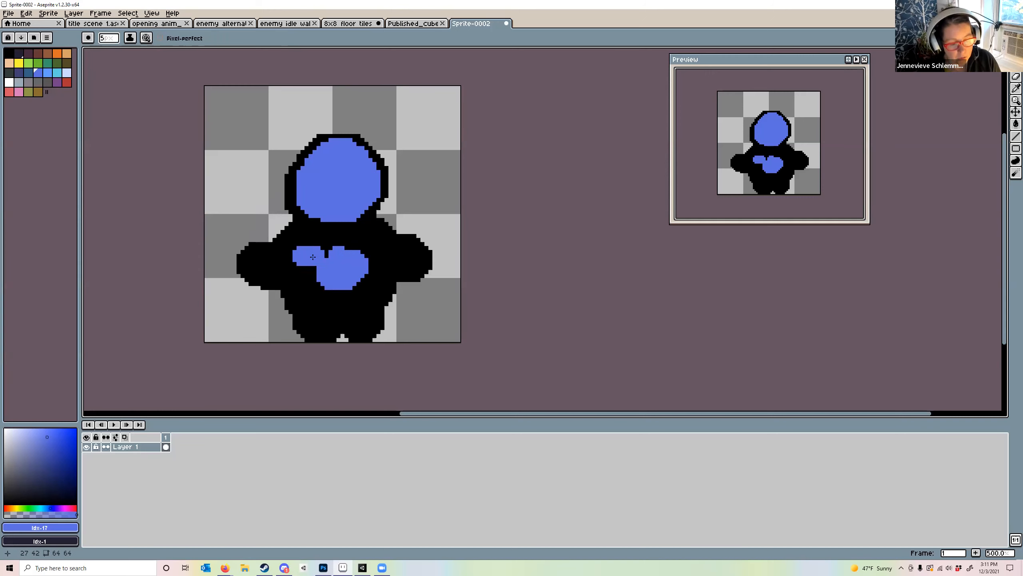
Sample black from the body with the Eyedropper and paint black centres inside the blue chest patch and the face
{"action": "key", "text": "i"}
{"action": "left_click", "coordinate": [305, 237]}
{"action": "key", "text": "b"}
{"action": "left_click_drag", "start_coordinate": [338, 268], "coordinate": [335, 272]}
{"action": "mouse_move", "coordinate": [355, 172]}
{"action": "left_mouse_down"}
{"action": "mouse_move", "coordinate": [351, 195]}
{"action": "mouse_move", "coordinate": [350, 172]}
{"action": "mouse_move", "coordinate": [330, 176]}
{"action": "left_mouse_up"}
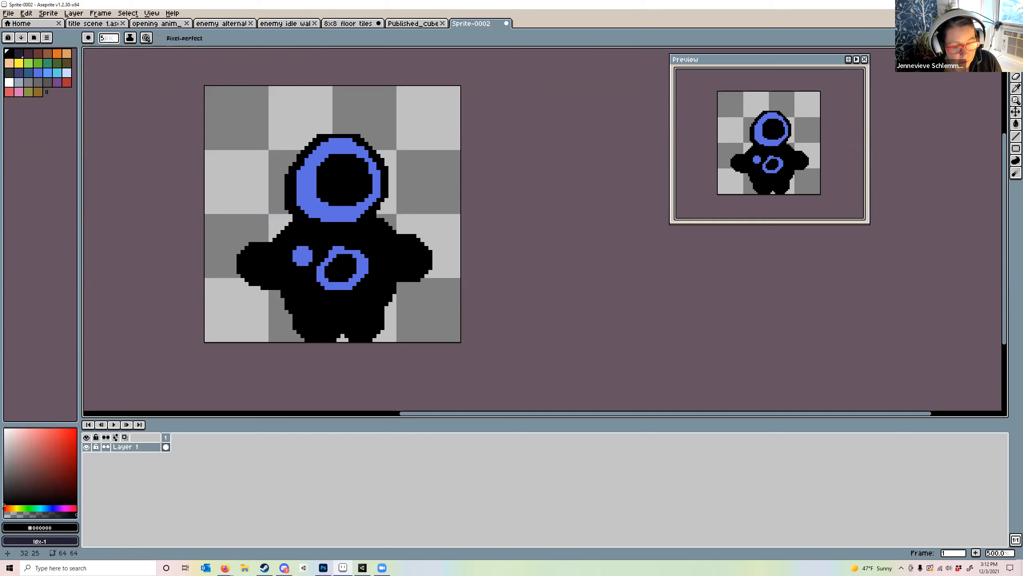
Sample the blue from the face and dot two eyes inside the black face centre
{"action": "left_click", "coordinate": [309, 182], "text": "alt"}
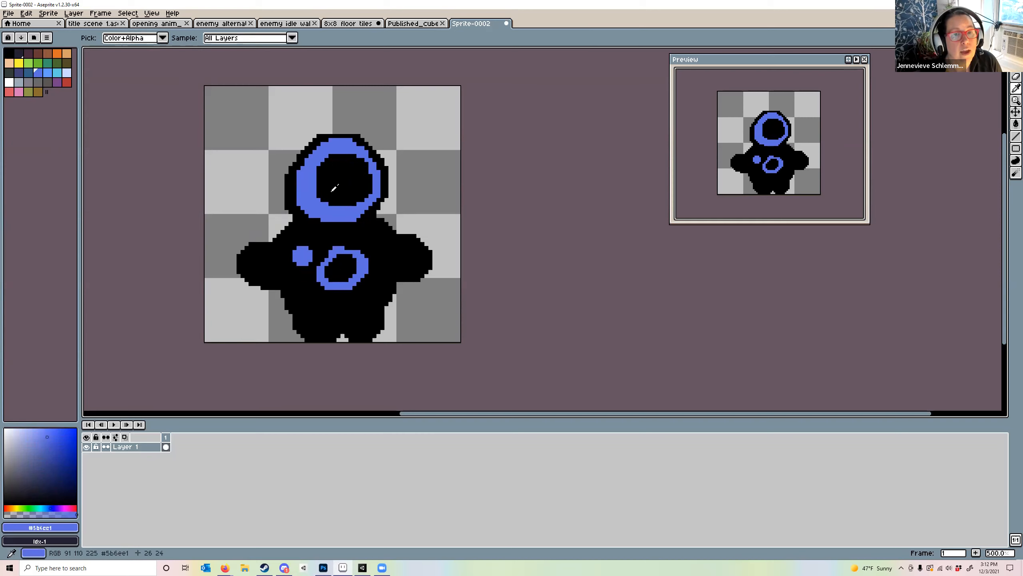
{"action": "left_click", "coordinate": [335, 183]}
{"action": "left_click", "coordinate": [360, 183]}
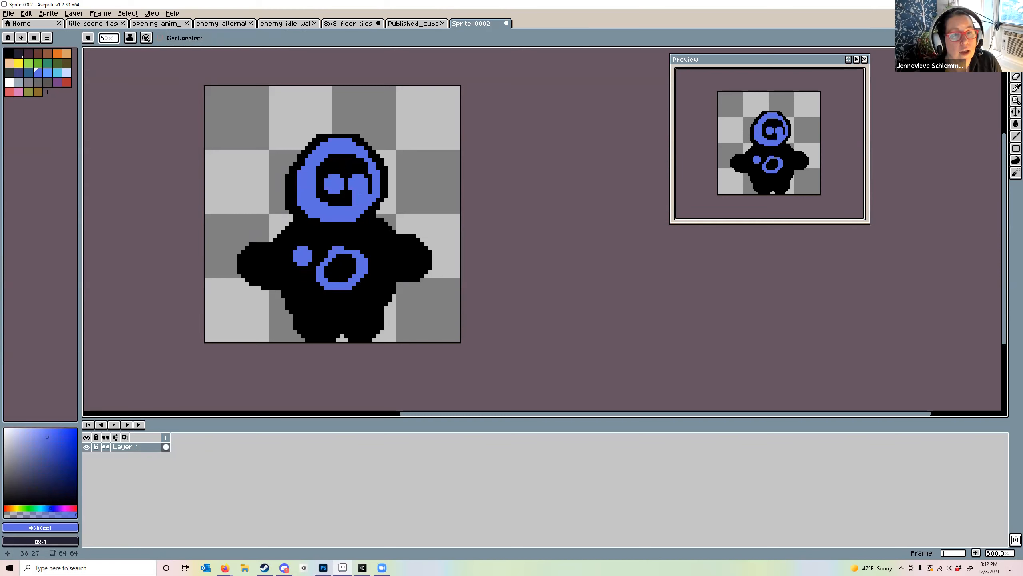
{"action": "key", "text": "ctrl+z"}
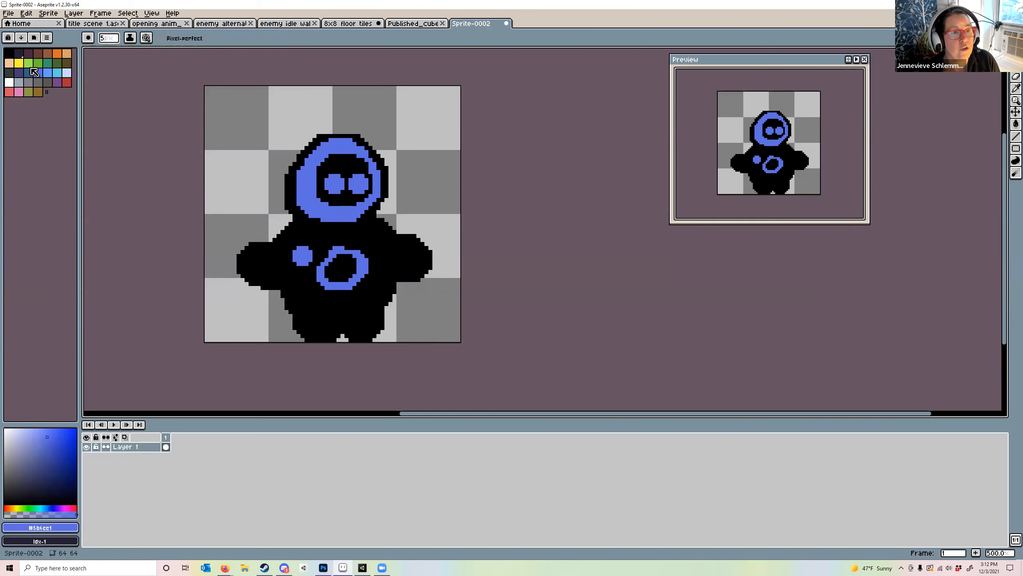
Dot red, purple and grey colour samples in a column in the empty area beside the figure's head
{"action": "left_click", "coordinate": [67, 83]}
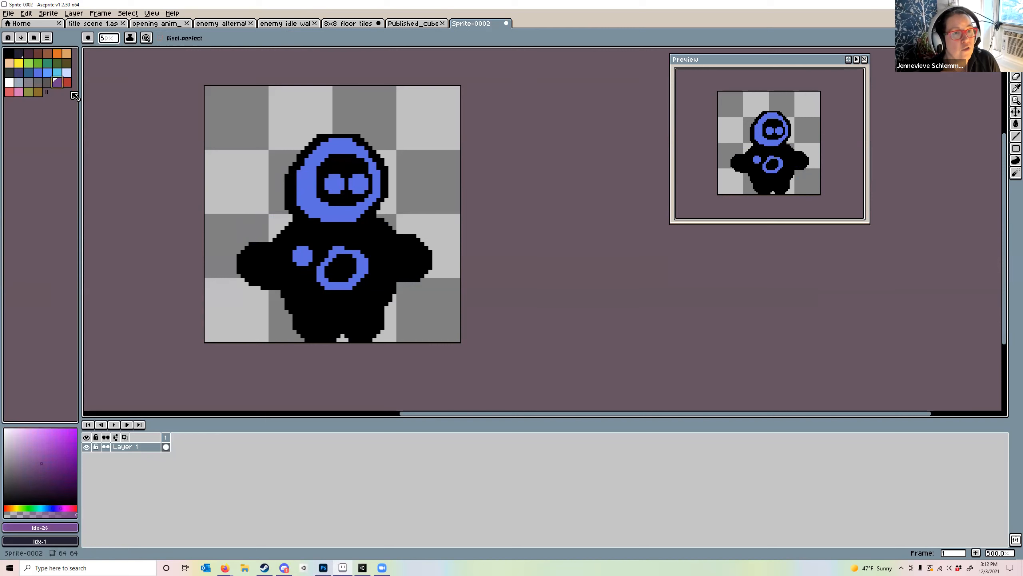
{"action": "left_click", "coordinate": [231, 133]}
{"action": "mouse_move", "coordinate": [231, 135]}
{"action": "left_mouse_down"}
{"action": "mouse_move", "coordinate": [247, 172]}
{"action": "mouse_move", "coordinate": [230, 165]}
{"action": "mouse_move", "coordinate": [224, 191]}
{"action": "left_mouse_up"}
{"action": "left_click", "coordinate": [57, 83]}
{"action": "left_click", "coordinate": [230, 164]}
{"action": "left_click", "coordinate": [47, 82]}
{"action": "key", "text": "ctrl+z"}
{"action": "left_click", "coordinate": [233, 198]}
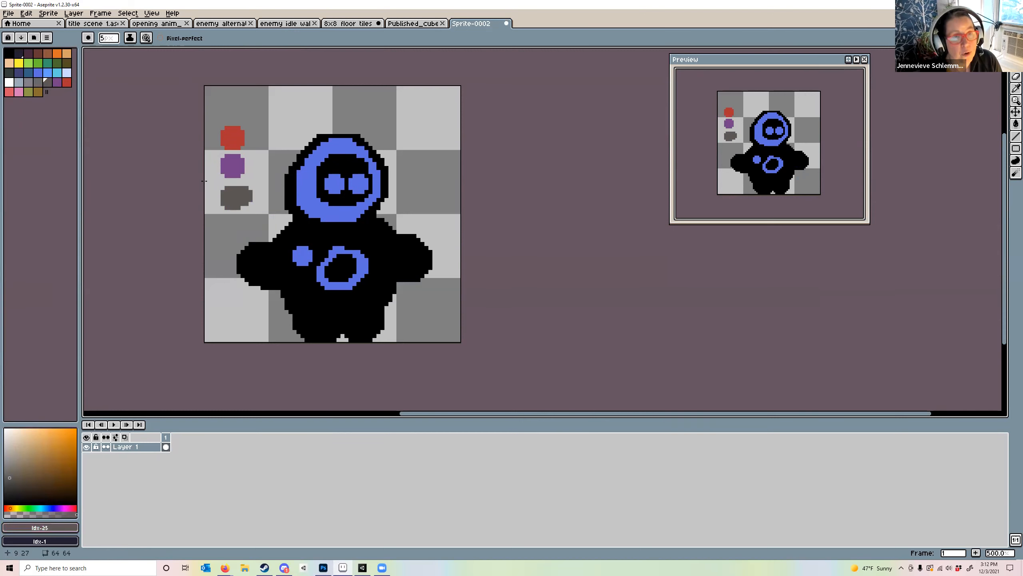
Sample the purple, grey and red dots in turn, stroke each colour over the torso's left side, and resample the blue
{"action": "left_click", "coordinate": [237, 167], "text": "alt"}
{"action": "mouse_move", "coordinate": [310, 240]}
{"action": "left_mouse_down"}
{"action": "mouse_move", "coordinate": [291, 257]}
{"action": "mouse_move", "coordinate": [314, 278]}
{"action": "mouse_move", "coordinate": [314, 294]}
{"action": "left_mouse_up"}
{"action": "left_click", "coordinate": [233, 197], "text": "alt"}
{"action": "mouse_move", "coordinate": [298, 235]}
{"action": "left_mouse_down"}
{"action": "mouse_move", "coordinate": [282, 242]}
{"action": "mouse_move", "coordinate": [279, 274]}
{"action": "mouse_move", "coordinate": [298, 290]}
{"action": "left_mouse_up"}
{"action": "left_click", "coordinate": [233, 137], "text": "alt"}
{"action": "mouse_move", "coordinate": [315, 244]}
{"action": "left_mouse_down"}
{"action": "mouse_move", "coordinate": [299, 263]}
{"action": "mouse_move", "coordinate": [310, 294]}
{"action": "mouse_move", "coordinate": [286, 273]}
{"action": "left_mouse_up"}
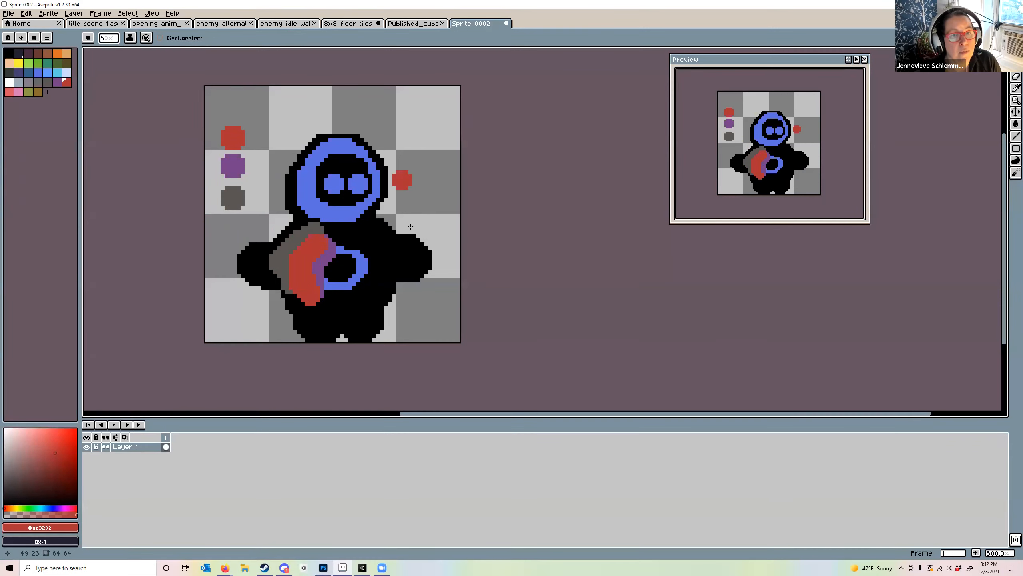
{"action": "key", "text": "i"}
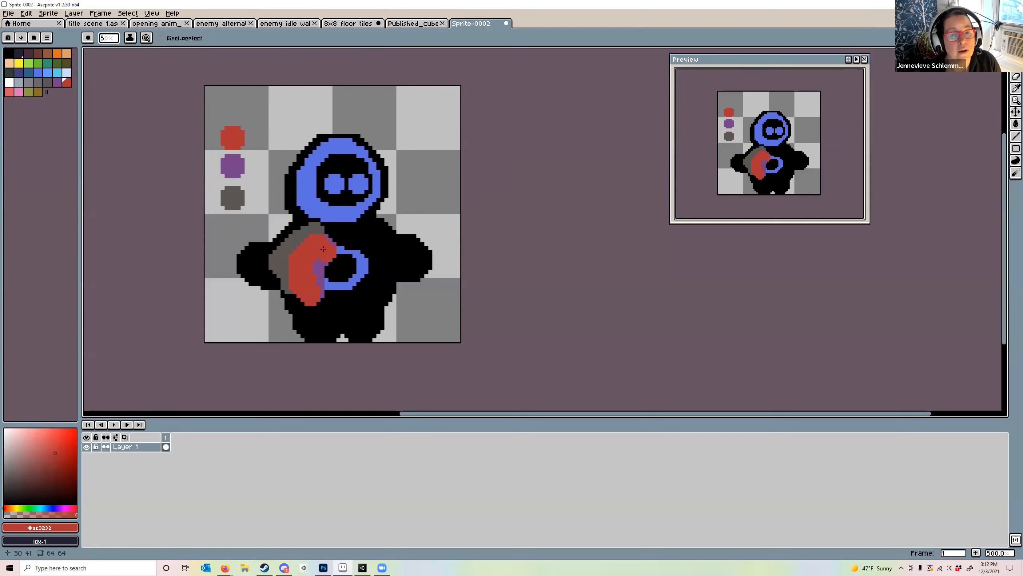
{"action": "left_click", "coordinate": [328, 285], "text": "alt"}
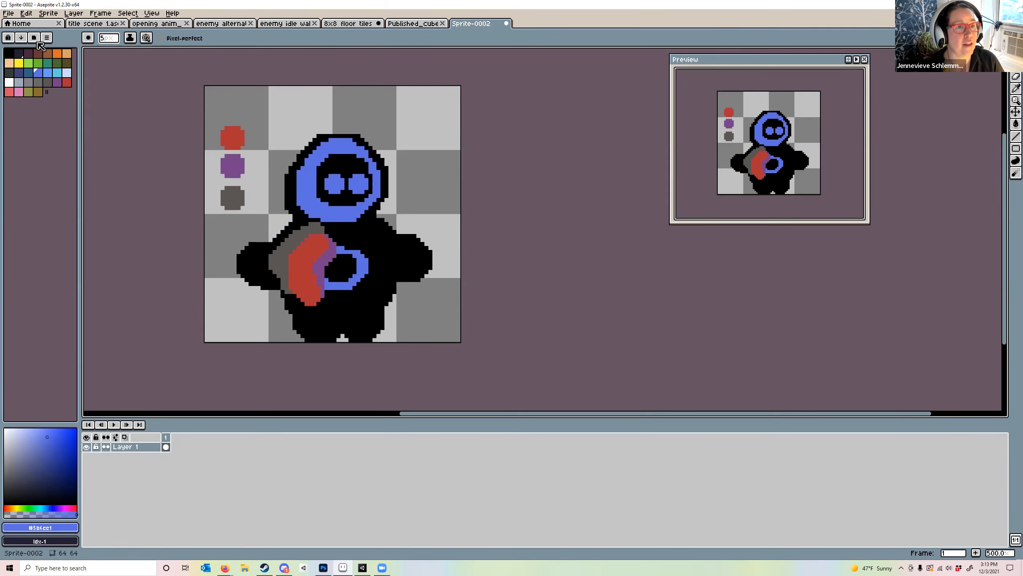
Open the palette presets and look through the available palettes
{"action": "left_click", "coordinate": [39, 41]}
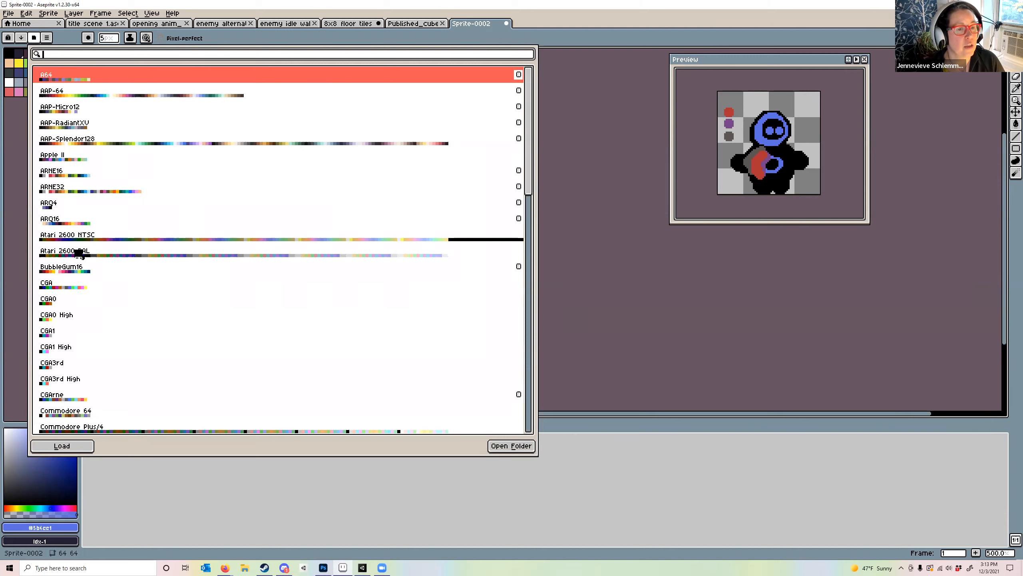
{"action": "scroll", "coordinate": [67, 336], "scroll_direction": "down", "scroll_amount": 3}
{"action": "scroll", "coordinate": [67, 336], "scroll_direction": "down", "scroll_amount": 1}
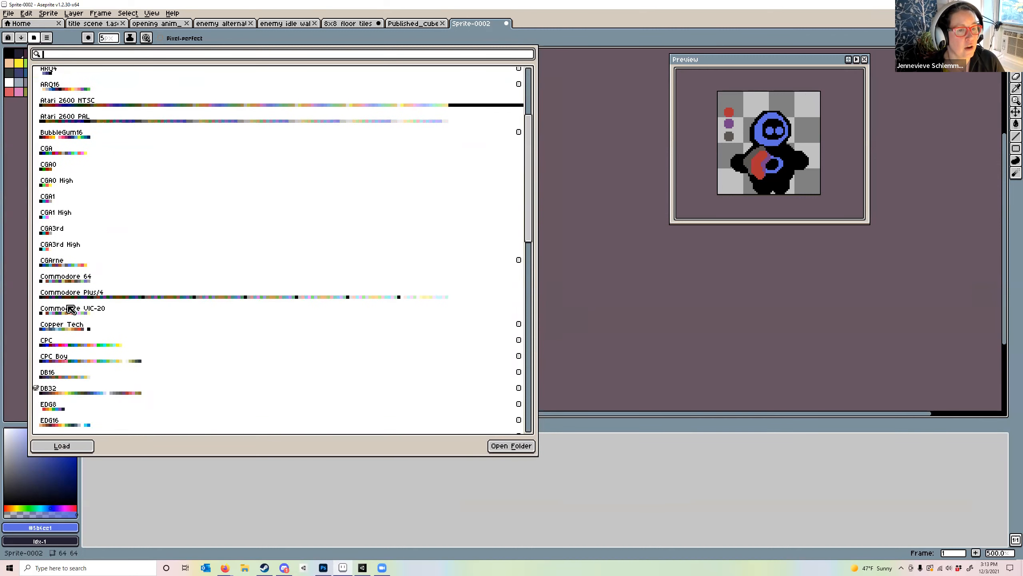
{"action": "scroll", "coordinate": [76, 315], "scroll_direction": "down", "scroll_amount": 5}
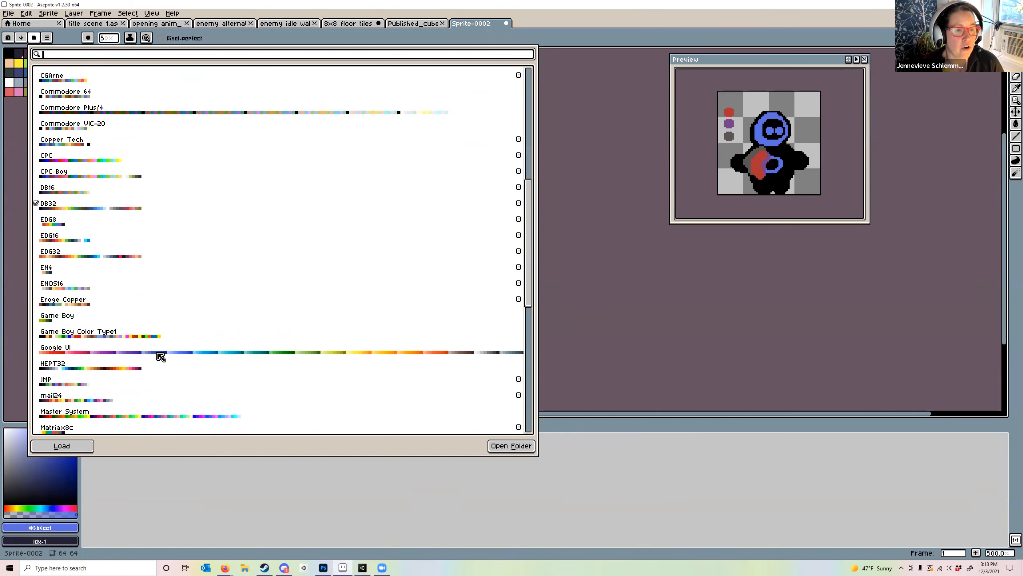
{"action": "scroll", "coordinate": [285, 305], "scroll_direction": "down", "scroll_amount": 2}
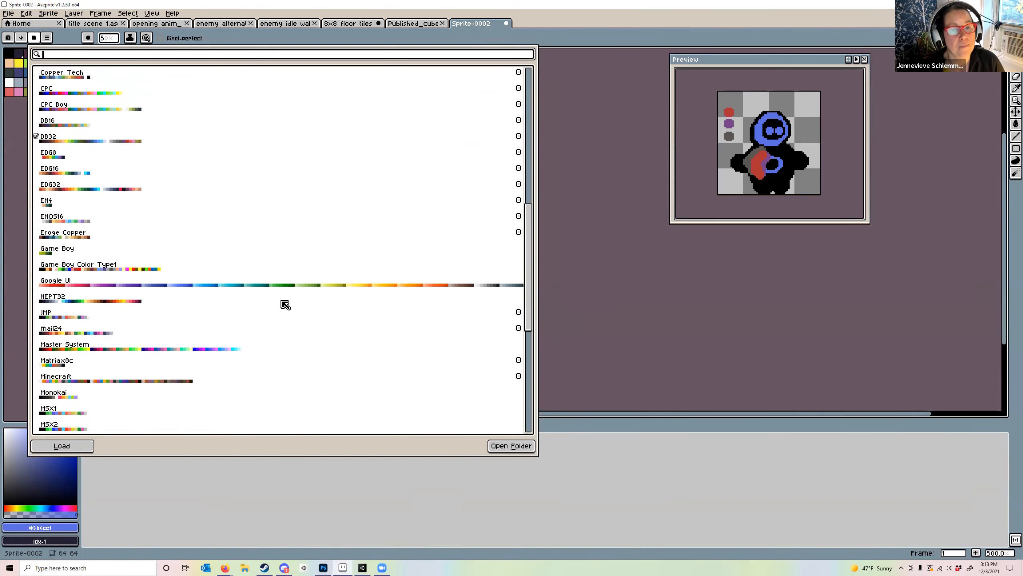
{"action": "scroll", "coordinate": [285, 304], "scroll_direction": "down", "scroll_amount": 4}
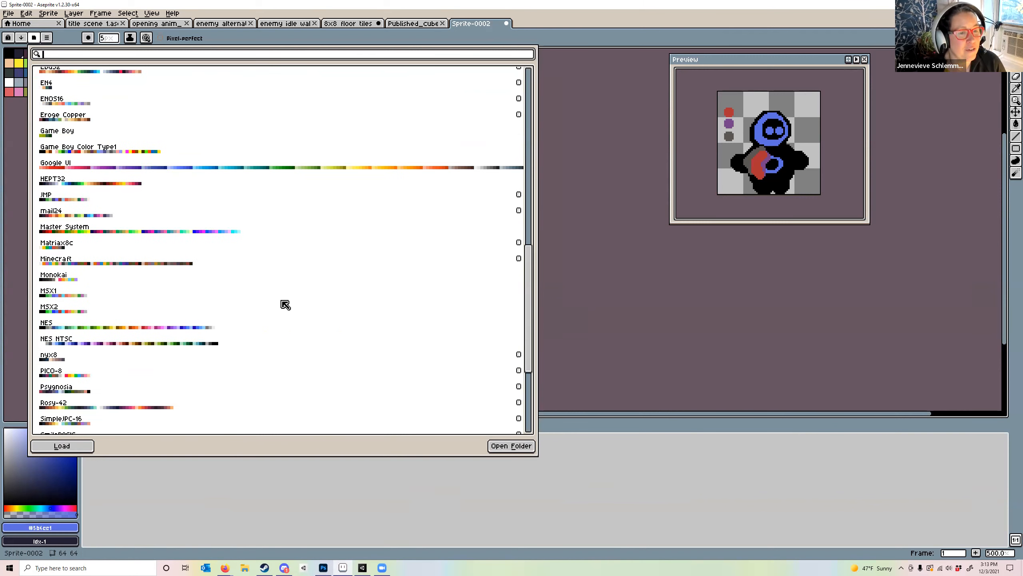
{"action": "scroll", "coordinate": [171, 339], "scroll_direction": "up", "scroll_amount": 8}
{"action": "scroll", "coordinate": [173, 262], "scroll_direction": "up", "scroll_amount": 8}
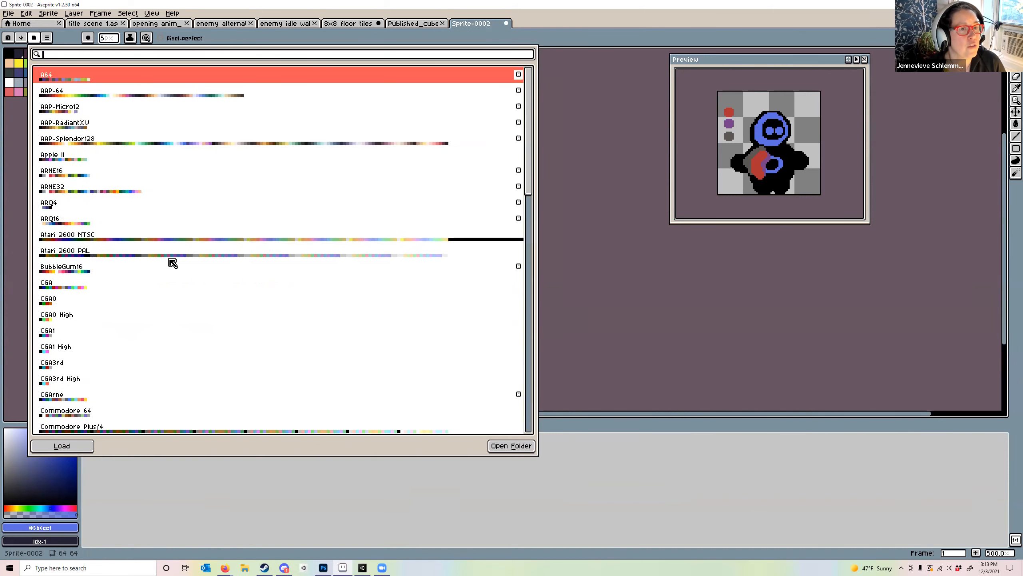
{"action": "scroll", "coordinate": [223, 262], "scroll_direction": "down", "scroll_amount": 5}
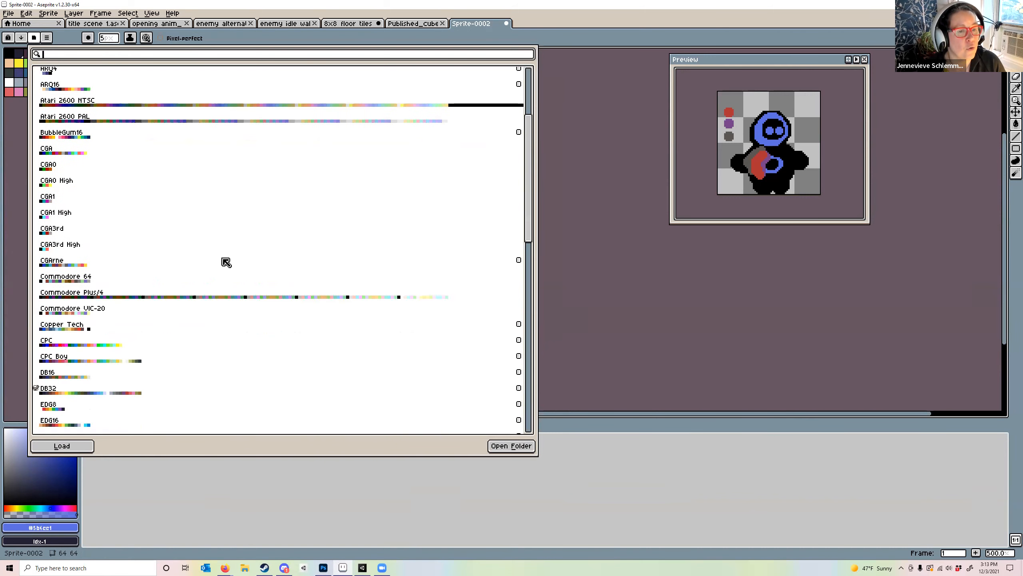
{"action": "scroll", "coordinate": [204, 290], "scroll_direction": "down", "scroll_amount": 5}
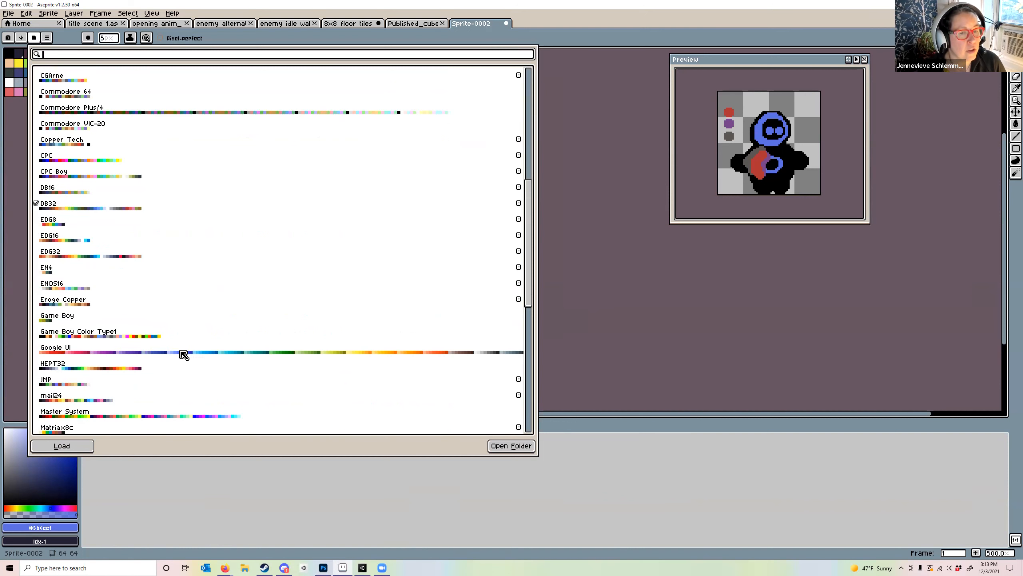
View the folder holding the Google UI palette file, close it, and load the Google UI palette
{"action": "left_click", "coordinate": [190, 354]}
{"action": "left_click", "coordinate": [511, 445]}
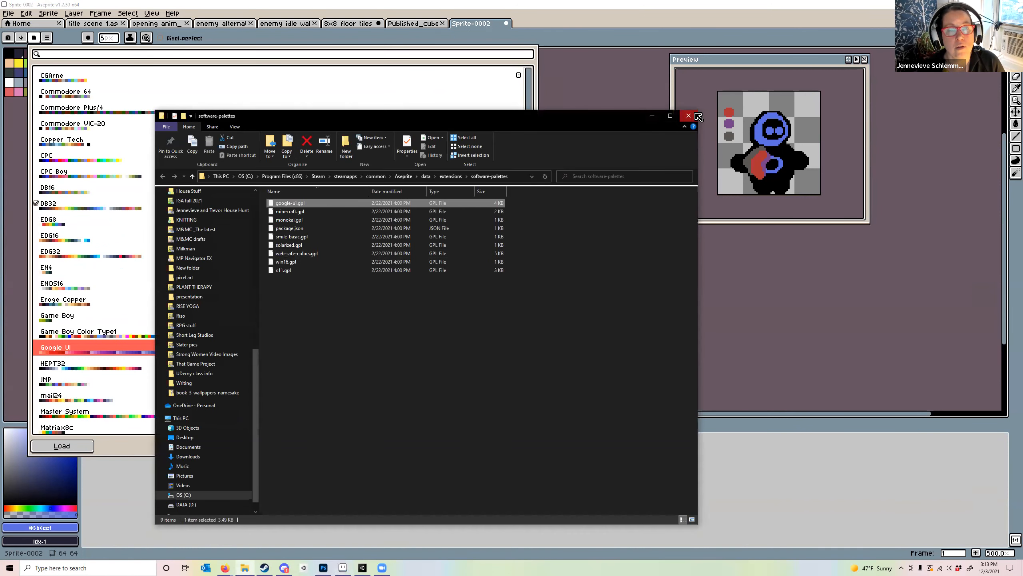
{"action": "left_click", "coordinate": [689, 115]}
{"action": "double_click", "coordinate": [142, 351]}
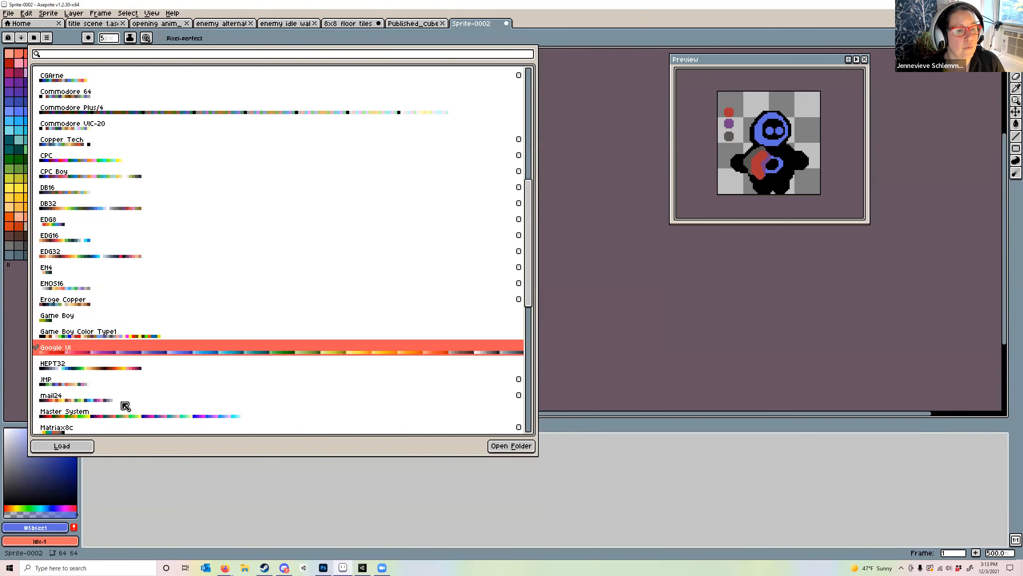
Close the palette presets and dot a blue colour sample below the grey one
{"action": "left_click", "coordinate": [578, 187]}
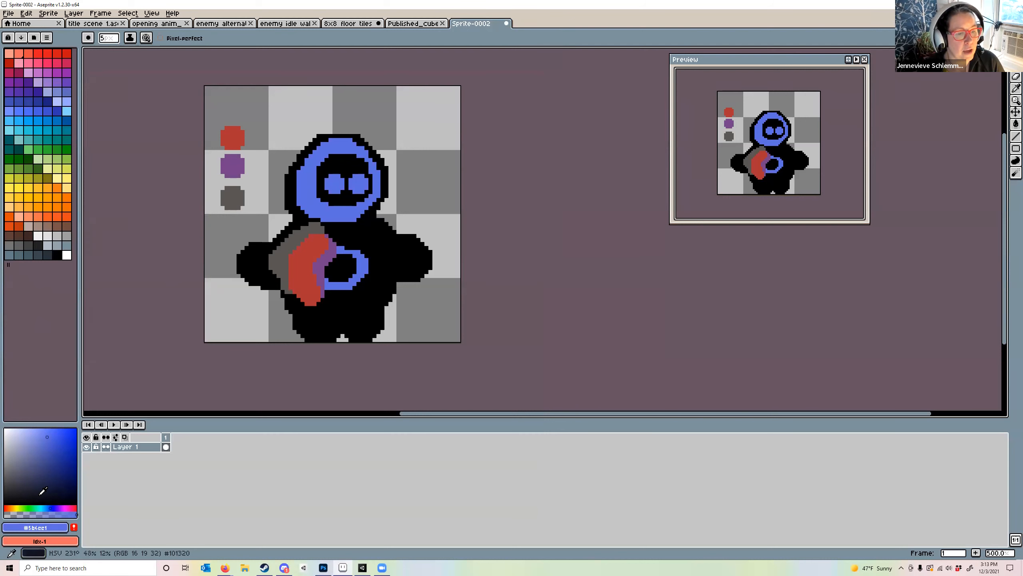
{"action": "left_click", "coordinate": [228, 229]}
{"action": "left_click_drag", "start_coordinate": [228, 229], "coordinate": [229, 226]}
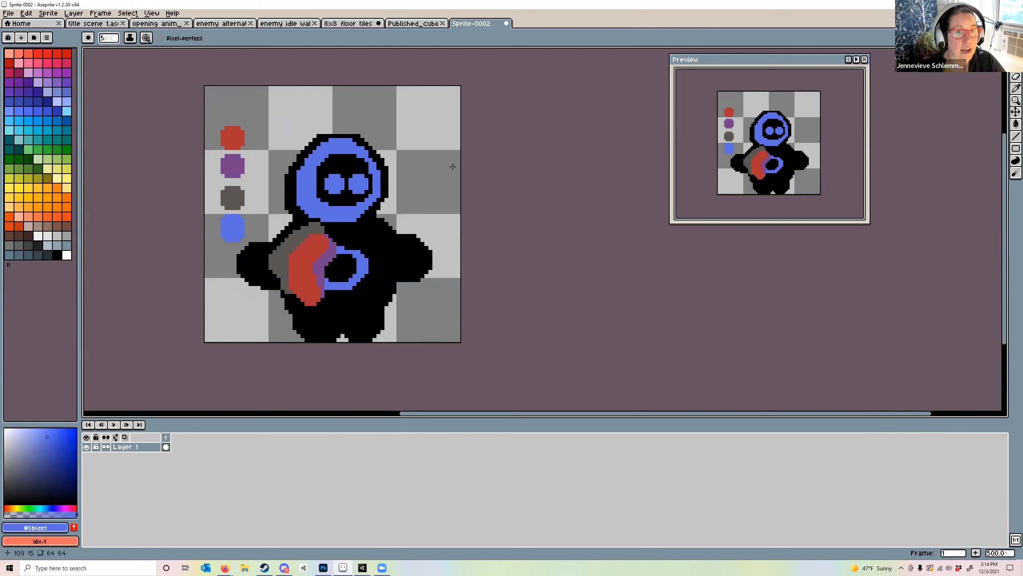
Zoom in and out on the figure with the Zoom tool, and again with the Pencil tool active
{"action": "left_click", "coordinate": [1016, 101]}
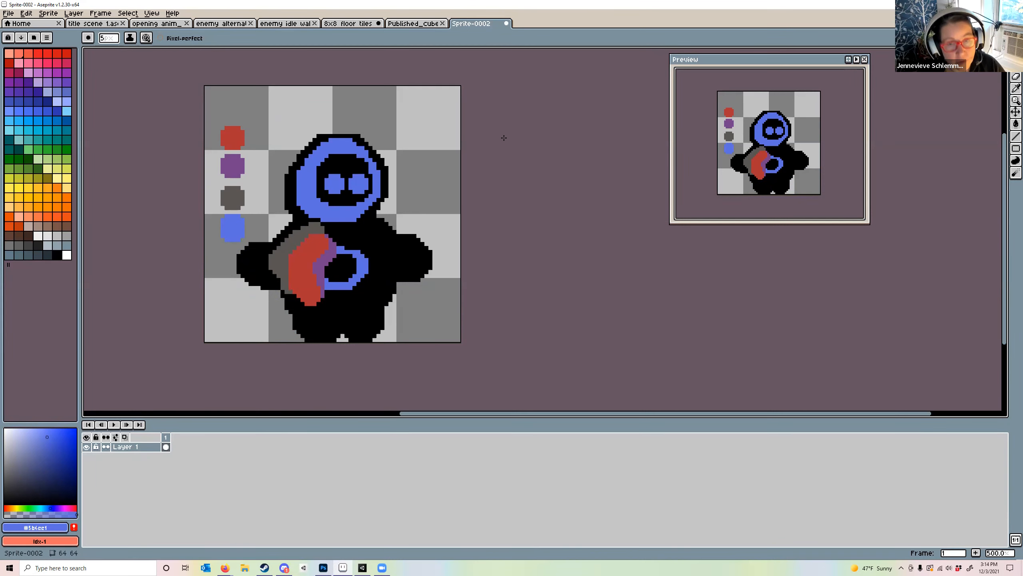
{"action": "scroll", "coordinate": [403, 200], "scroll_direction": "down", "scroll_amount": 1}
{"action": "scroll", "coordinate": [404, 200], "scroll_direction": "up", "scroll_amount": 6}
{"action": "scroll", "coordinate": [404, 200], "scroll_direction": "down", "scroll_amount": 8}
{"action": "scroll", "coordinate": [403, 200], "scroll_direction": "up", "scroll_amount": 8}
{"action": "scroll", "coordinate": [403, 201], "scroll_direction": "down", "scroll_amount": 7}
{"action": "scroll", "coordinate": [404, 200], "scroll_direction": "up", "scroll_amount": 5}
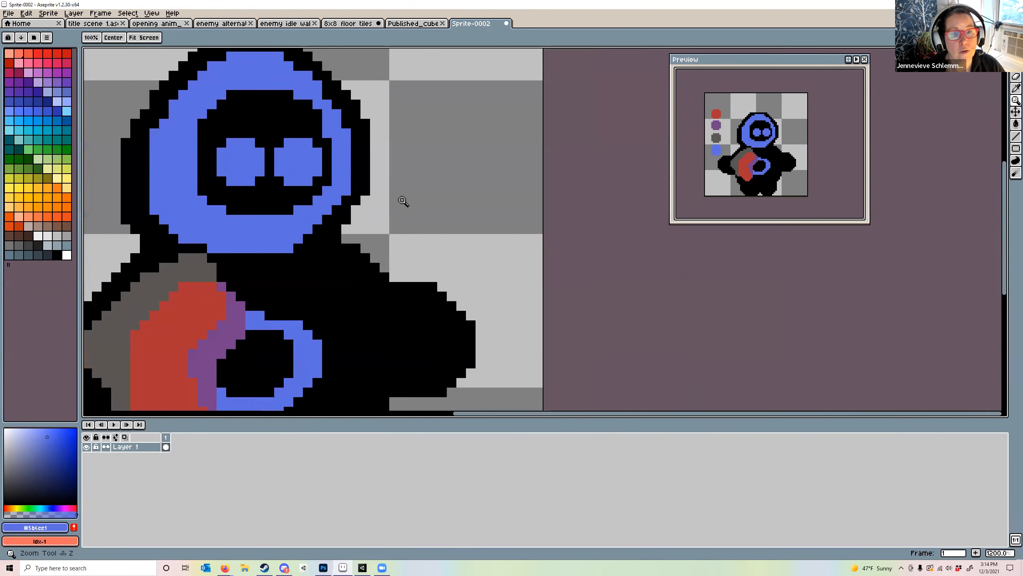
{"action": "scroll", "coordinate": [403, 200], "scroll_direction": "down", "scroll_amount": 5}
{"action": "scroll", "coordinate": [404, 200], "scroll_direction": "up", "scroll_amount": 4}
{"action": "scroll", "coordinate": [404, 201], "scroll_direction": "down", "scroll_amount": 4}
{"action": "scroll", "coordinate": [404, 200], "scroll_direction": "up", "scroll_amount": 4}
{"action": "scroll", "coordinate": [403, 200], "scroll_direction": "down", "scroll_amount": 5}
{"action": "scroll", "coordinate": [404, 200], "scroll_direction": "up", "scroll_amount": 5}
{"action": "scroll", "coordinate": [403, 200], "scroll_direction": "down", "scroll_amount": 6}
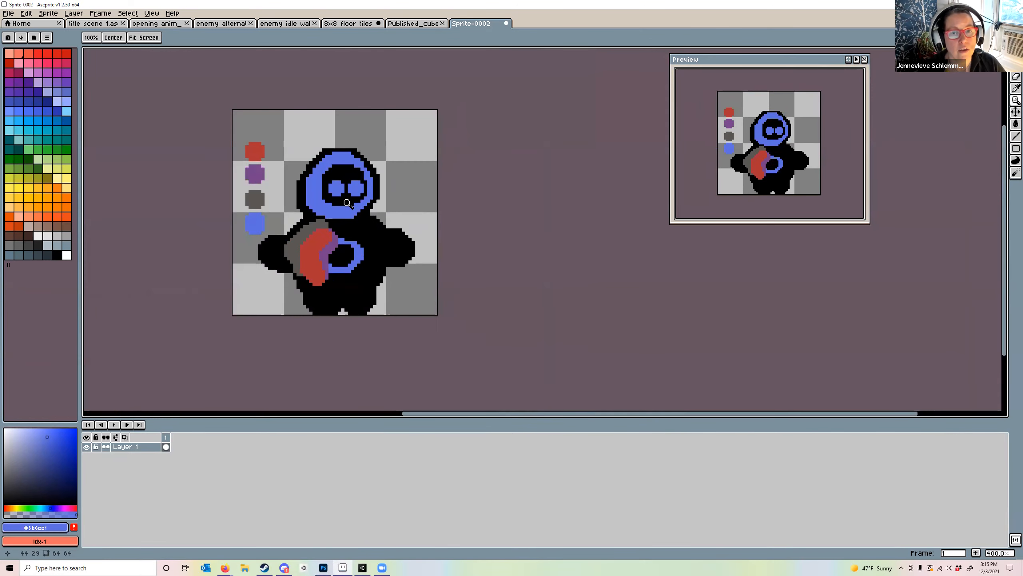
{"action": "scroll", "coordinate": [403, 201], "scroll_direction": "up", "scroll_amount": 3}
{"action": "scroll", "coordinate": [347, 203], "scroll_direction": "down", "scroll_amount": 1}
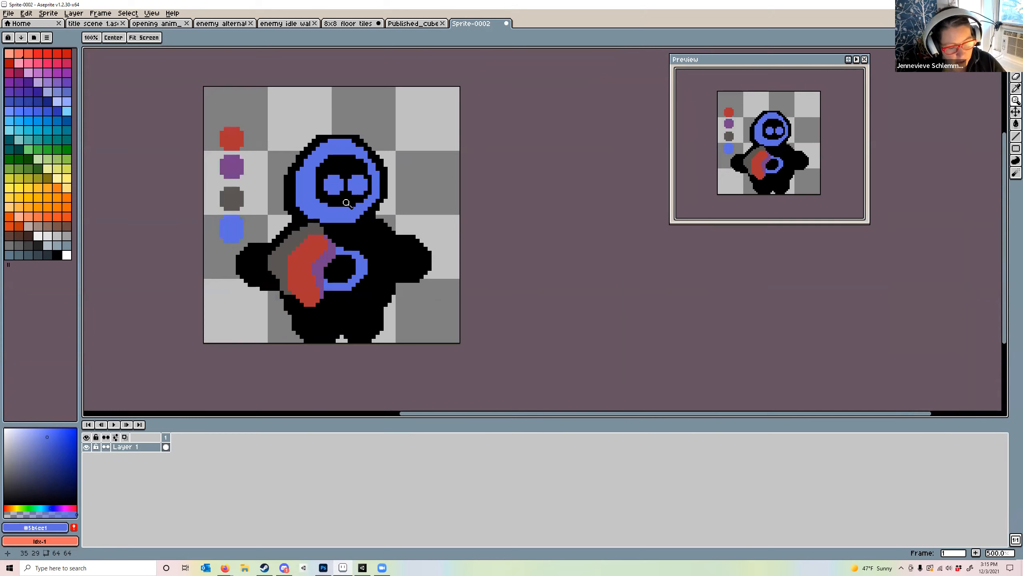
{"action": "key", "text": "b"}
{"action": "scroll", "coordinate": [347, 203], "scroll_direction": "up", "scroll_amount": 4}
{"action": "scroll", "coordinate": [347, 203], "scroll_direction": "down", "scroll_amount": 5}
{"action": "scroll", "coordinate": [346, 203], "scroll_direction": "up", "scroll_amount": 4}
{"action": "scroll", "coordinate": [347, 203], "scroll_direction": "down", "scroll_amount": 4}
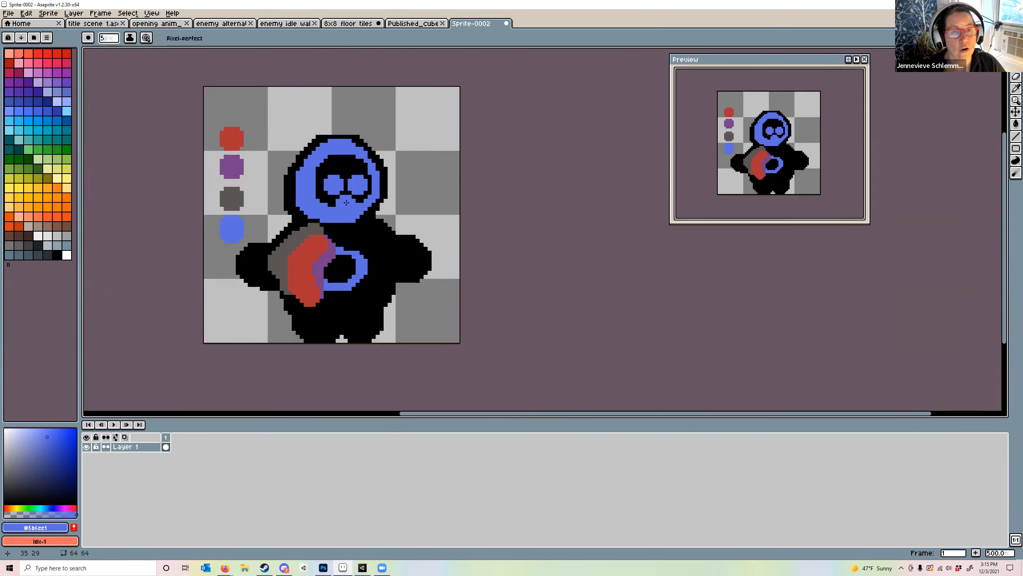
Stroke blue across one of the figure's eyes with the Pencil, zoom around it, and undo the stroke
{"action": "left_click", "coordinate": [435, 200]}
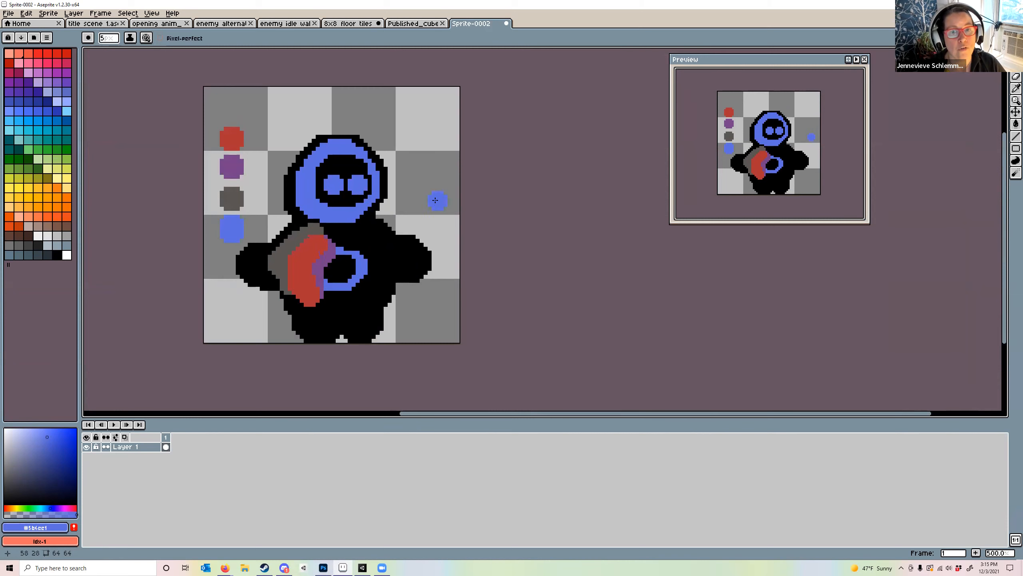
{"action": "mouse_move", "coordinate": [352, 192]}
{"action": "left_mouse_down"}
{"action": "mouse_move", "coordinate": [560, 186]}
{"action": "mouse_move", "coordinate": [359, 200]}
{"action": "mouse_move", "coordinate": [334, 187]}
{"action": "mouse_move", "coordinate": [437, 197]}
{"action": "mouse_move", "coordinate": [392, 199]}
{"action": "left_mouse_up"}
{"action": "scroll", "coordinate": [371, 194], "scroll_direction": "up", "scroll_amount": 1}
{"action": "scroll", "coordinate": [371, 194], "scroll_direction": "up", "scroll_amount": 6}
{"action": "scroll", "coordinate": [371, 194], "scroll_direction": "down", "scroll_amount": 4}
{"action": "scroll", "coordinate": [363, 193], "scroll_direction": "down", "scroll_amount": 1}
{"action": "scroll", "coordinate": [402, 199], "scroll_direction": "down", "scroll_amount": 5}
{"action": "scroll", "coordinate": [403, 199], "scroll_direction": "up", "scroll_amount": 1}
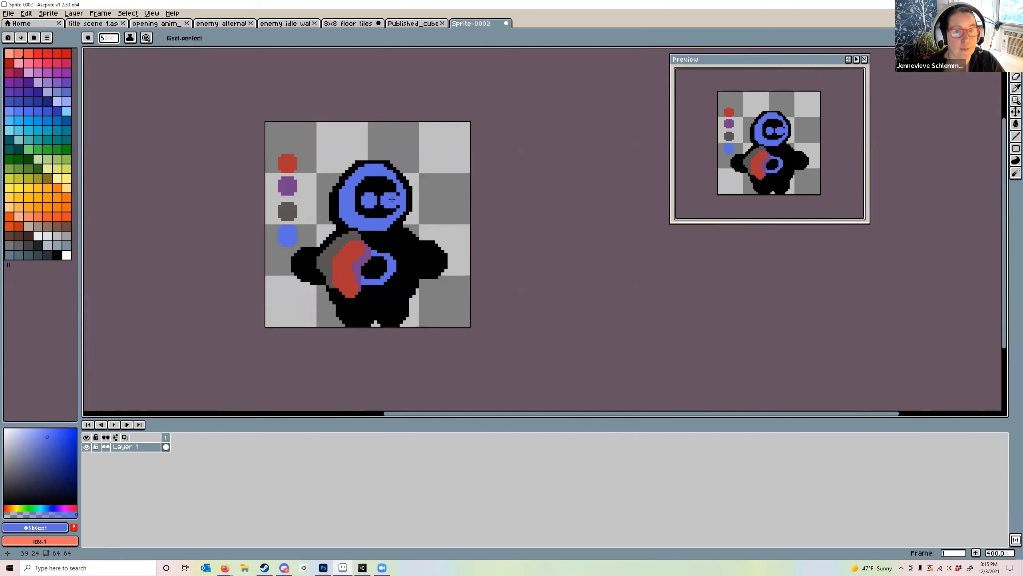
{"action": "key", "text": "ctrl+z"}
{"action": "key", "text": "ctrl+z"}
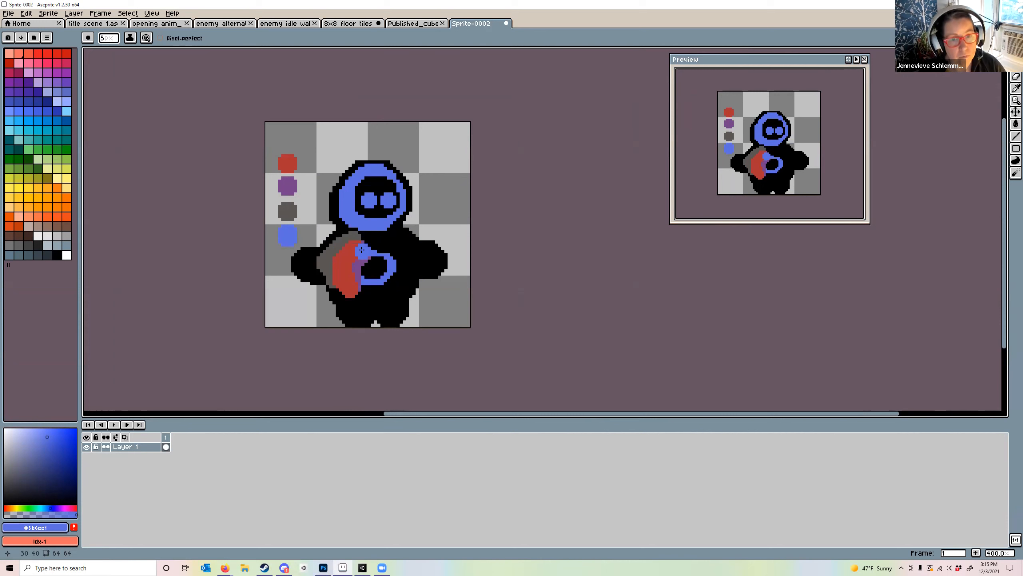
Sample the figure's black and fill all coloured areas of the head, eyes and torso with the Paint Bucket
{"action": "key", "text": "i"}
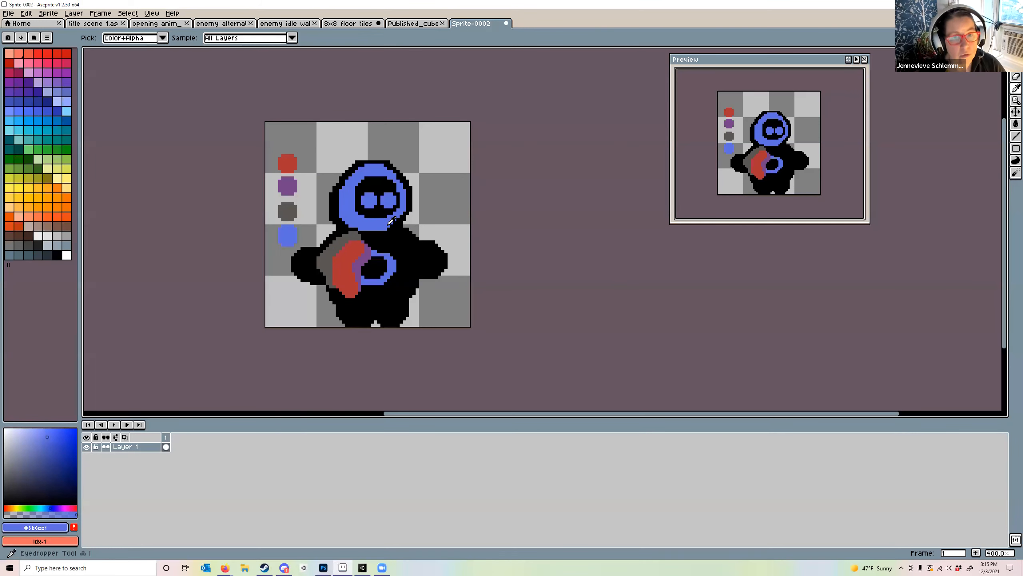
{"action": "left_click", "coordinate": [397, 239]}
{"action": "key", "text": "g"}
{"action": "left_click", "coordinate": [362, 224]}
{"action": "left_click", "coordinate": [370, 200]}
{"action": "left_click", "coordinate": [388, 200]}
{"action": "left_click", "coordinate": [357, 266]}
{"action": "left_click", "coordinate": [345, 266]}
{"action": "left_click", "coordinate": [326, 262]}
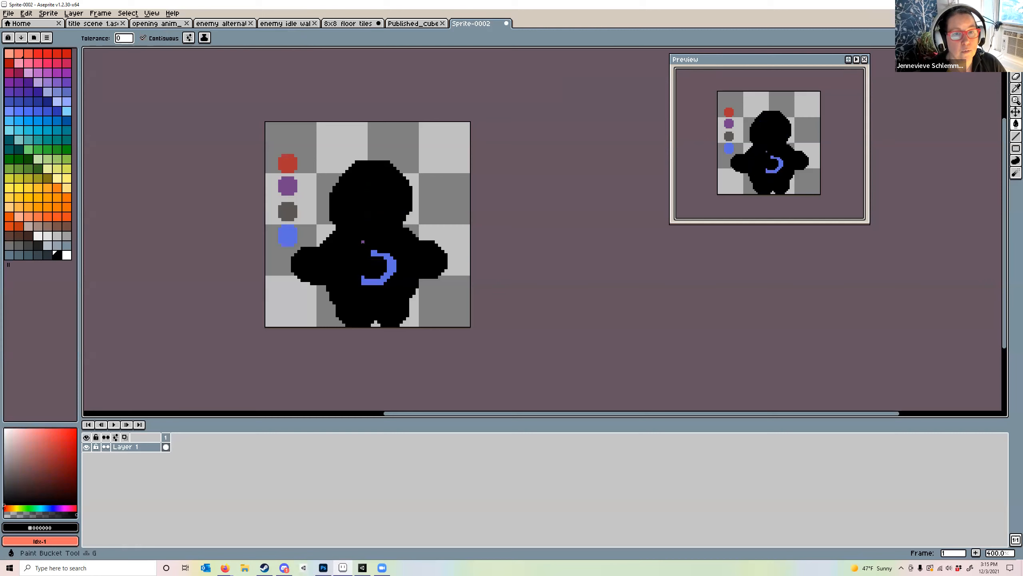
{"action": "left_click", "coordinate": [380, 255]}
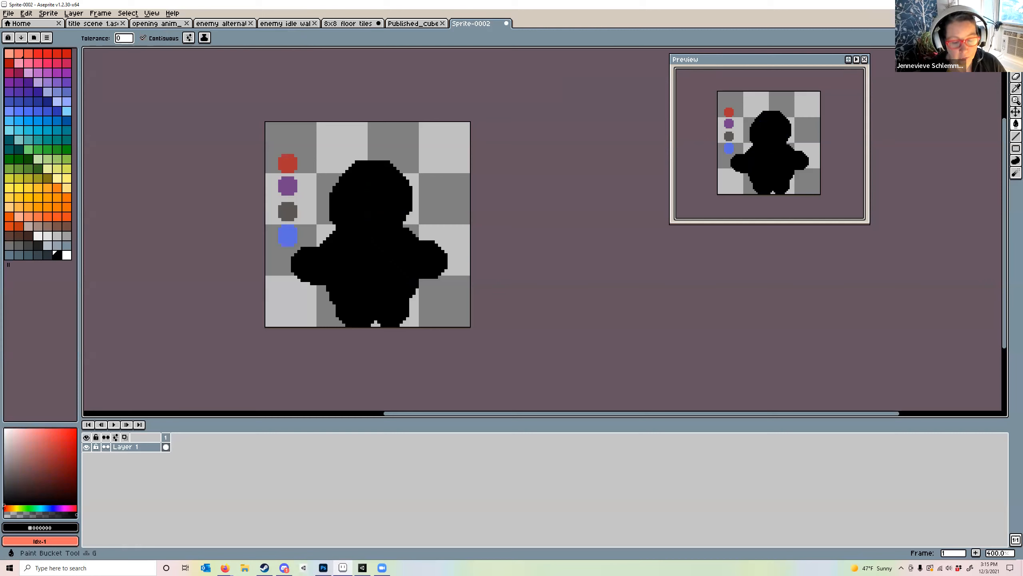
{"action": "key", "text": "i"}
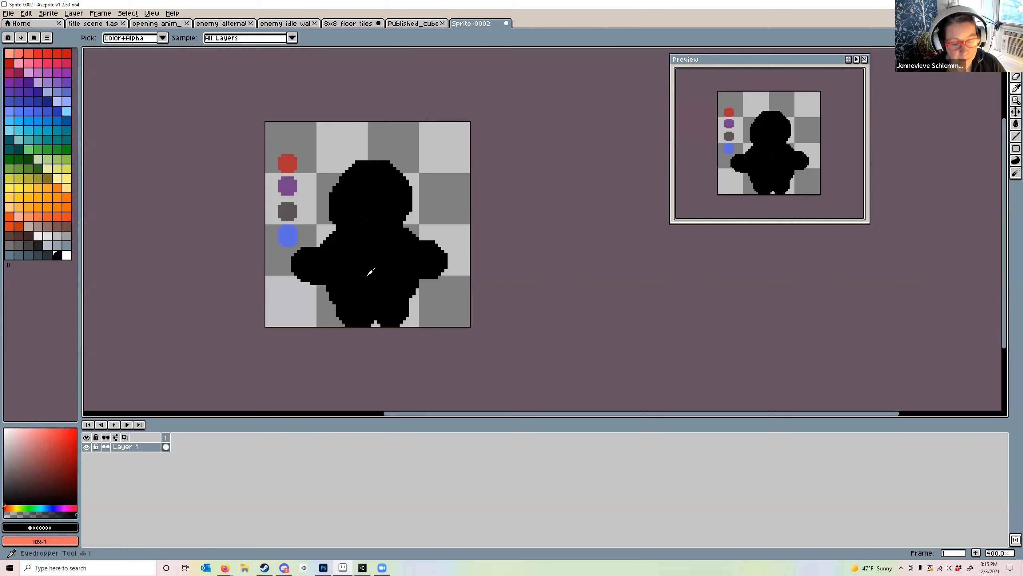
{"action": "key", "text": "g"}
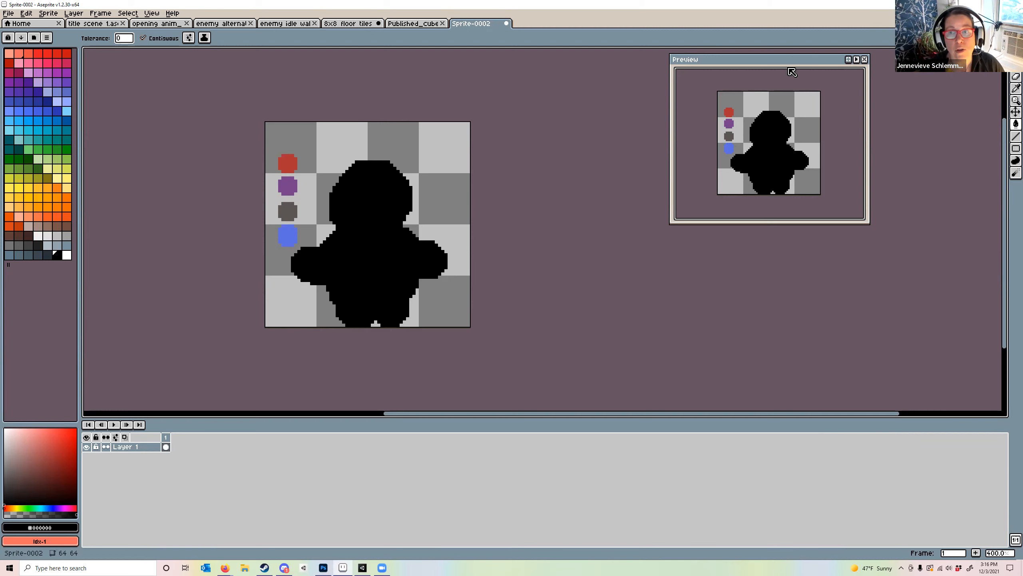
Move the preview window closer to the canvas and turn on tiled mode in both axes
{"action": "left_click_drag", "start_coordinate": [787, 63], "coordinate": [692, 70]}
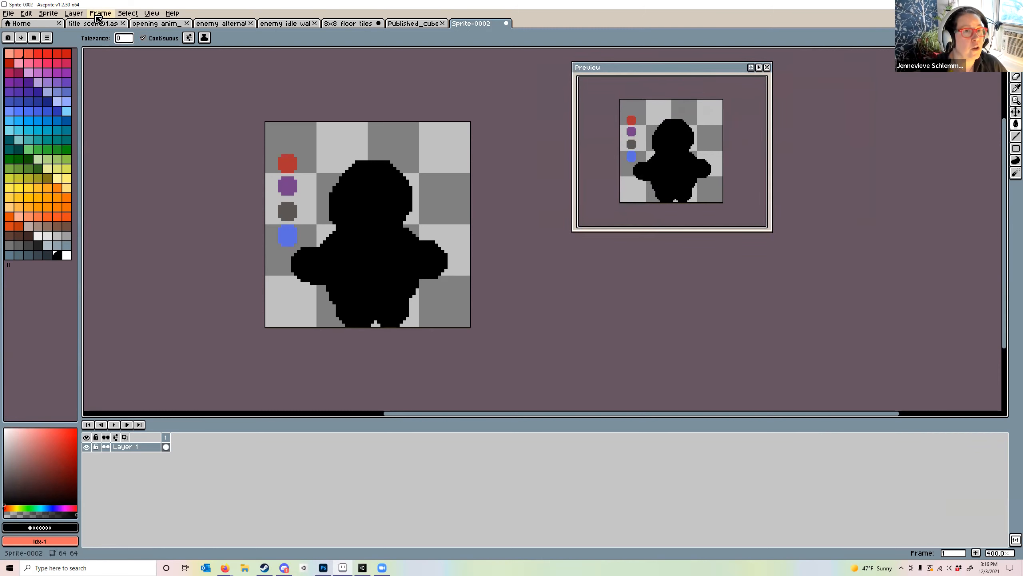
{"action": "left_click", "coordinate": [152, 13]}
{"action": "mouse_move", "coordinate": [169, 66]}
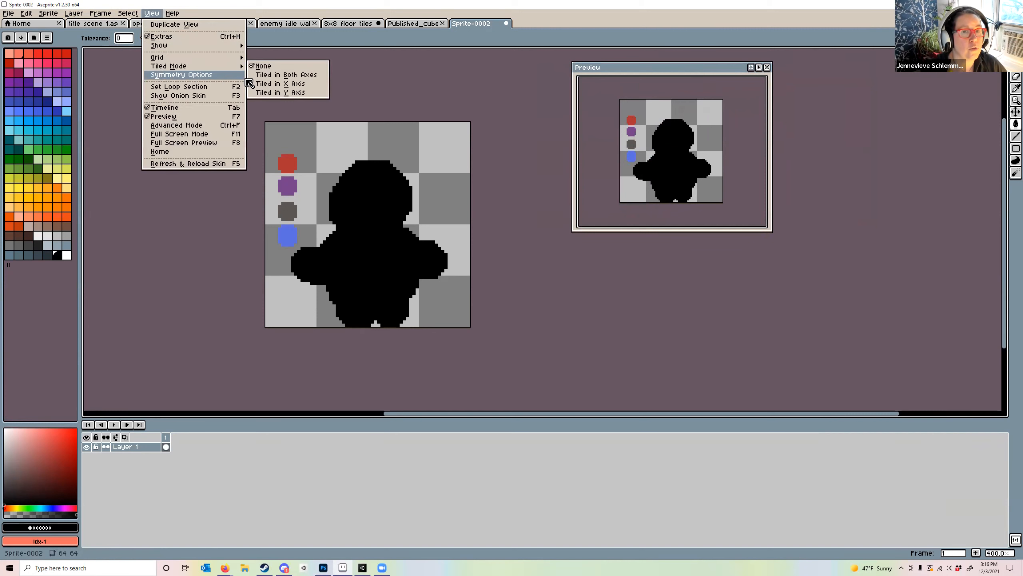
{"action": "left_click", "coordinate": [277, 74]}
{"action": "scroll", "coordinate": [313, 108], "scroll_direction": "down", "scroll_amount": 3}
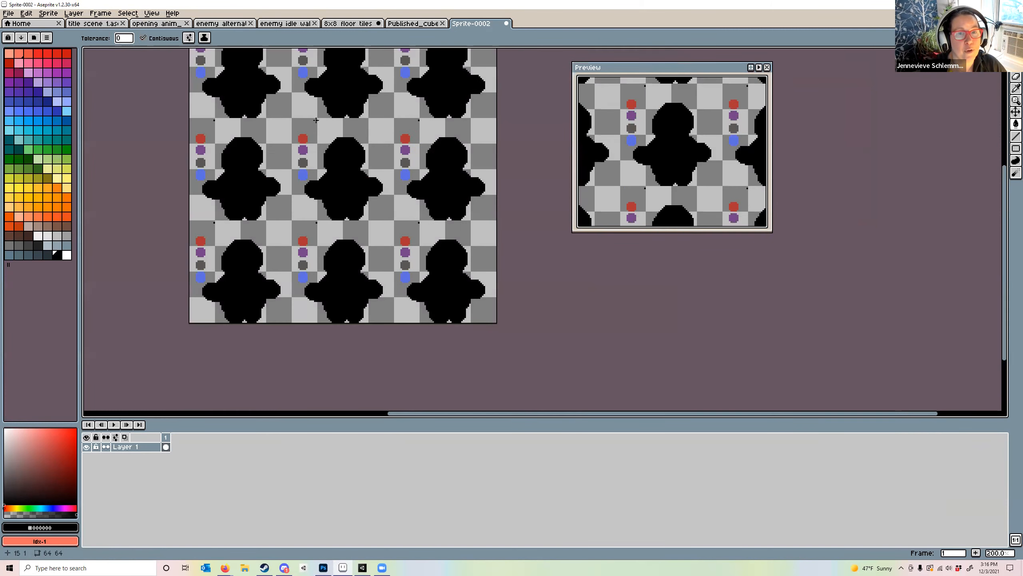
{"action": "scroll", "coordinate": [317, 162], "scroll_direction": "up", "scroll_amount": 2}
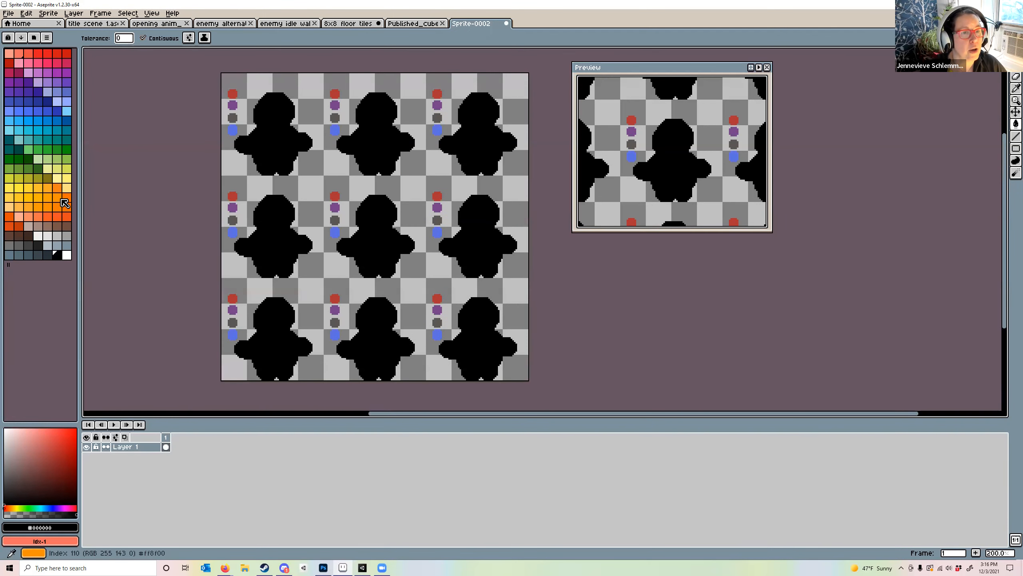
Choose orange, palette index 110, as the foreground colour and set tiled mode to None
{"action": "left_click", "coordinate": [57, 197]}
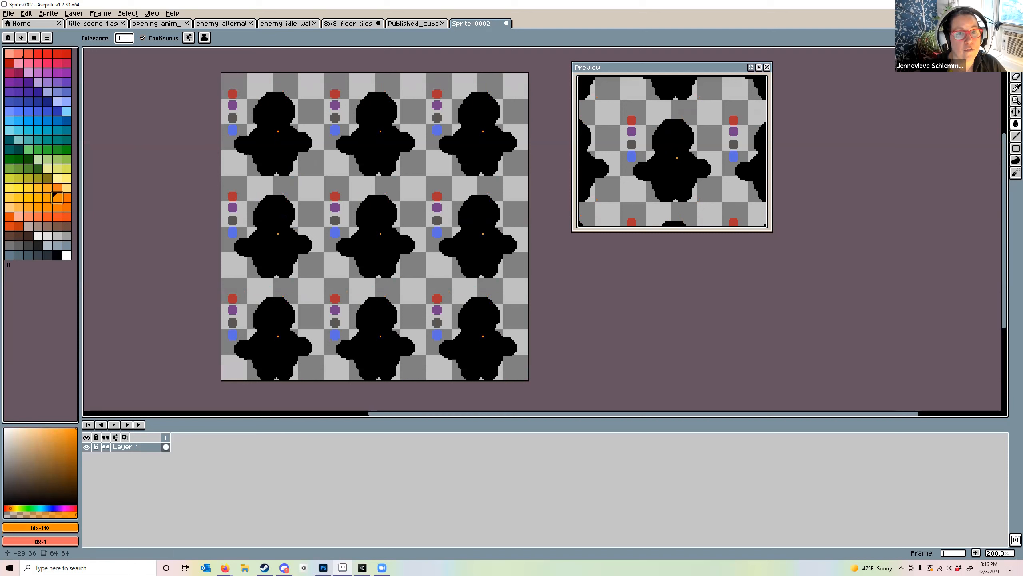
{"action": "left_click", "coordinate": [157, 15]}
{"action": "mouse_move", "coordinate": [158, 67]}
{"action": "left_click", "coordinate": [269, 67]}
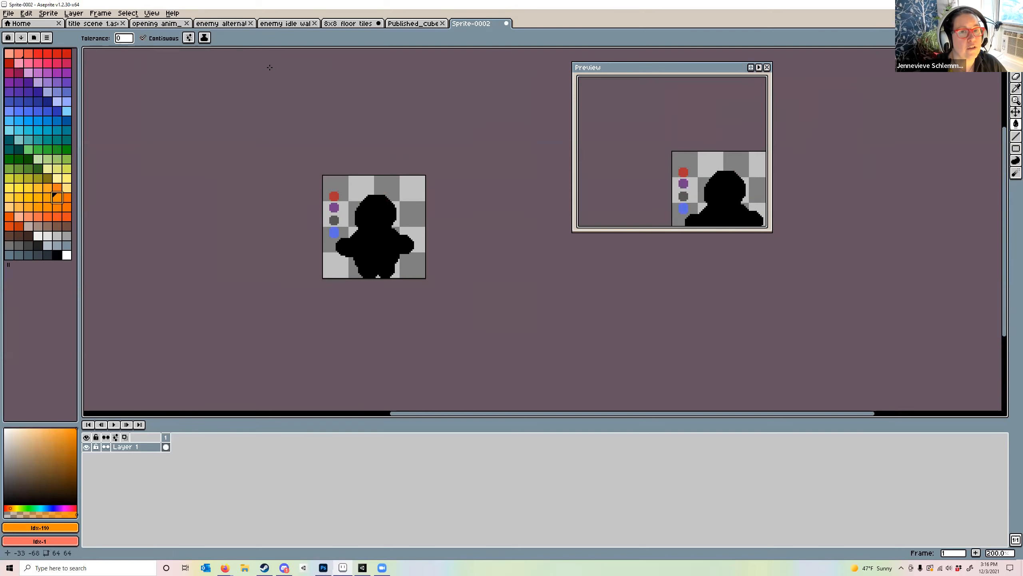
{"action": "scroll", "coordinate": [290, 221], "scroll_direction": "up", "scroll_amount": 1}
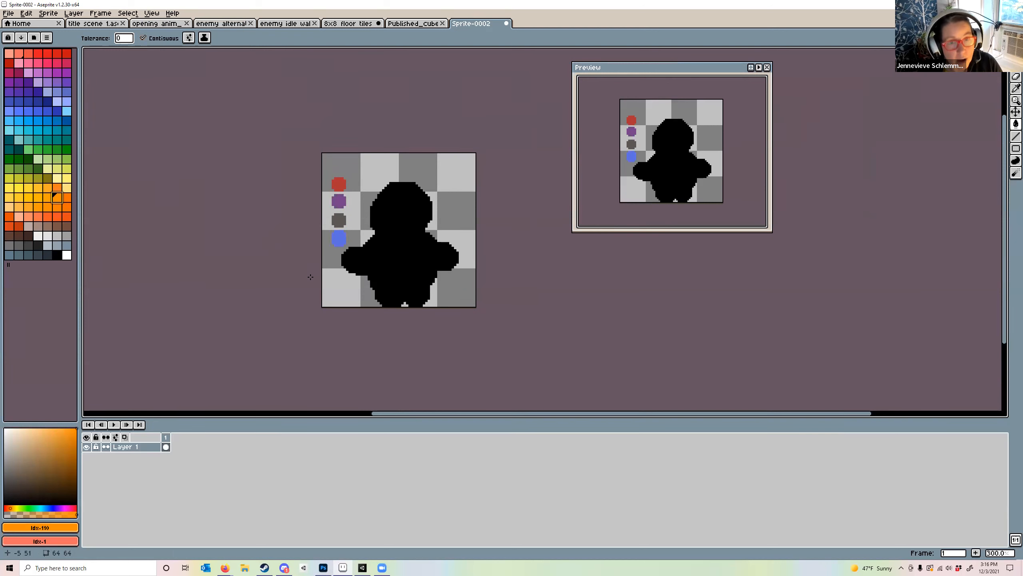
Add an outside outline in yellow-green, palette index 90 (#d4e157), around the figure and colour dots
{"action": "key", "text": "shift+o"}
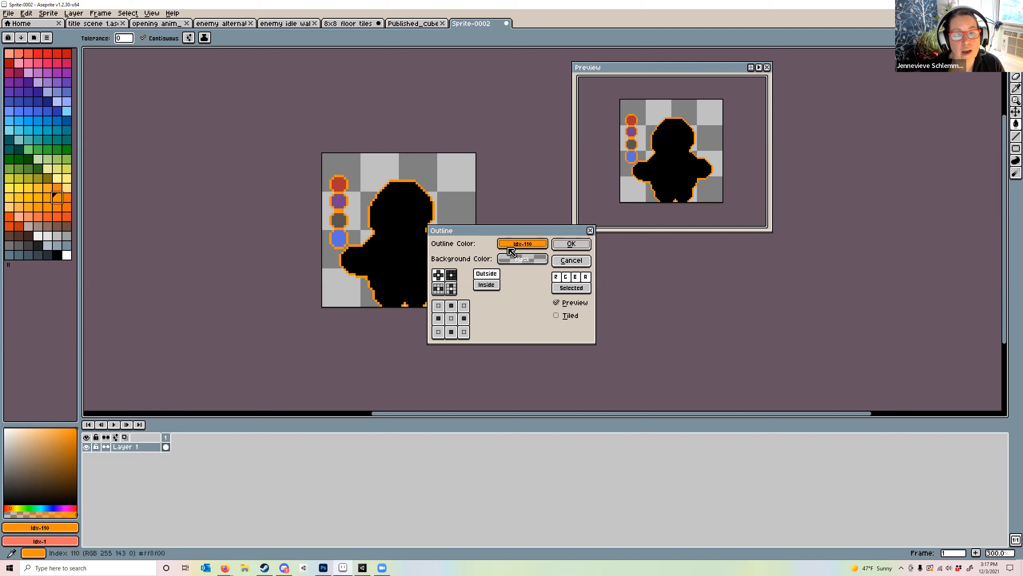
{"action": "left_click", "coordinate": [520, 250]}
{"action": "left_click", "coordinate": [581, 277]}
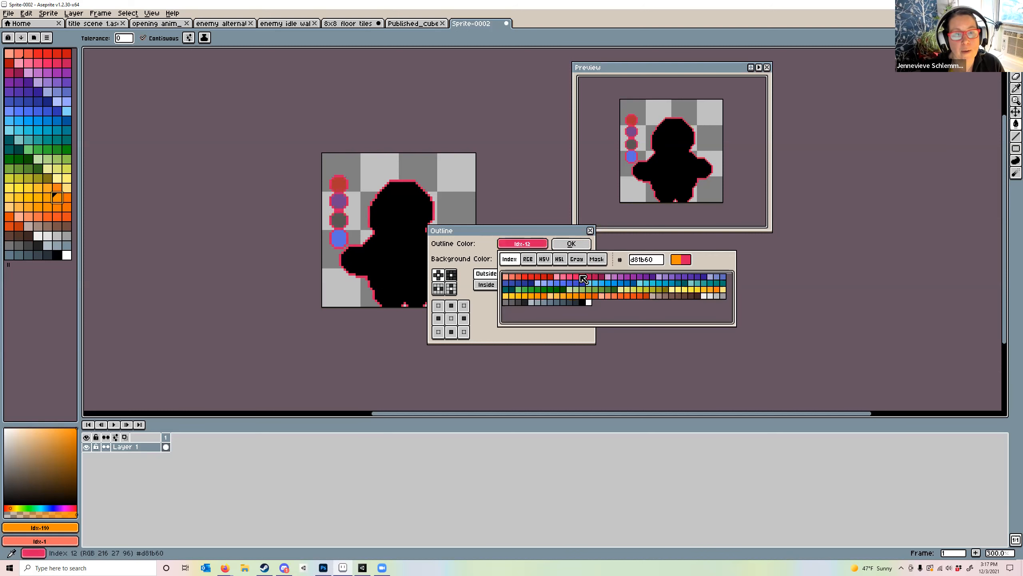
{"action": "left_click", "coordinate": [607, 297]}
{"action": "left_click", "coordinate": [633, 289]}
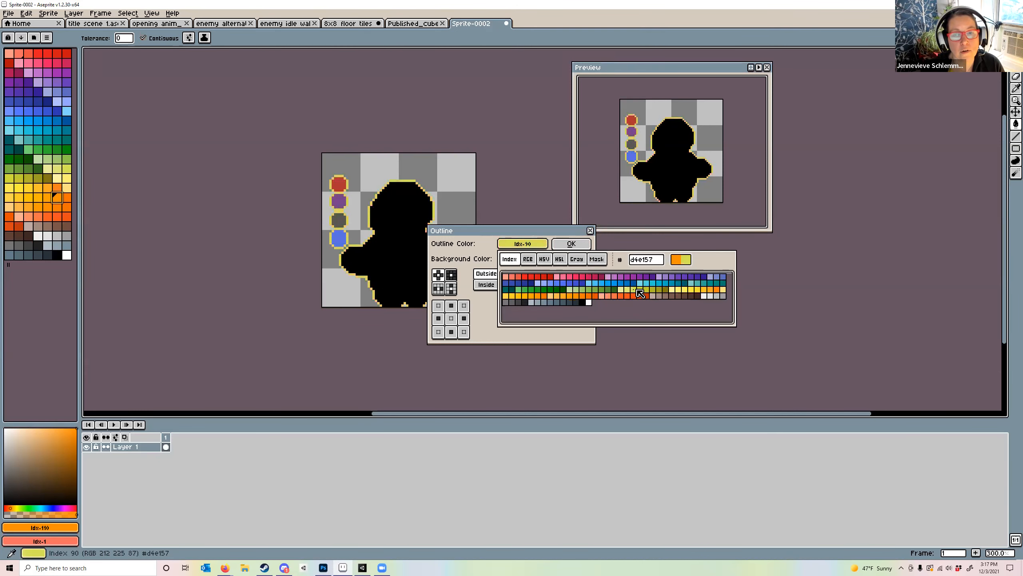
{"action": "left_click", "coordinate": [571, 244]}
{"action": "scroll", "coordinate": [423, 266], "scroll_direction": "up", "scroll_amount": 2}
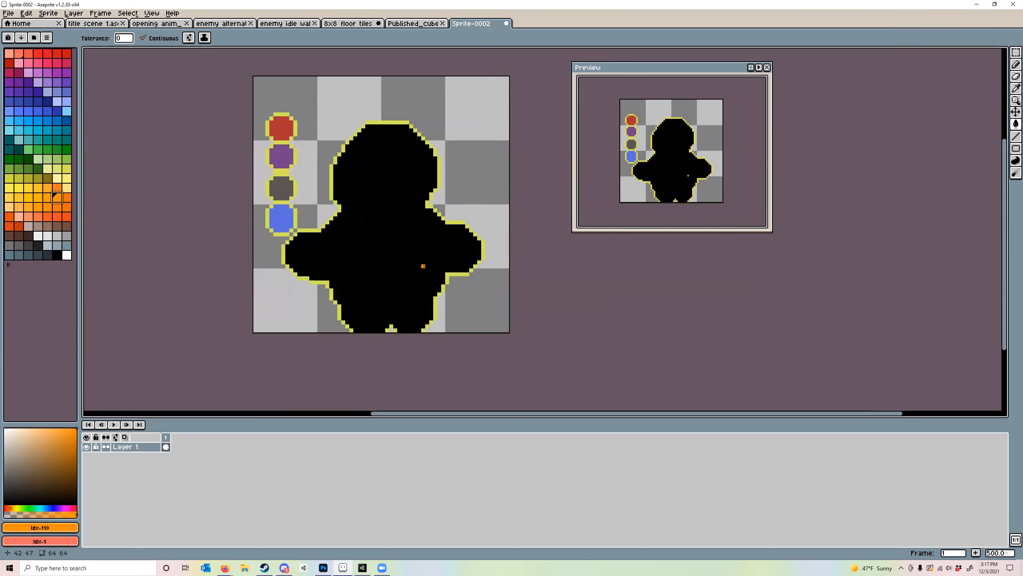
{"action": "scroll", "coordinate": [423, 267], "scroll_direction": "down", "scroll_amount": 1}
{"action": "scroll", "coordinate": [426, 268], "scroll_direction": "down", "scroll_amount": 1}
{"action": "scroll", "coordinate": [427, 268], "scroll_direction": "up", "scroll_amount": 2}
{"action": "scroll", "coordinate": [427, 269], "scroll_direction": "down", "scroll_amount": 1}
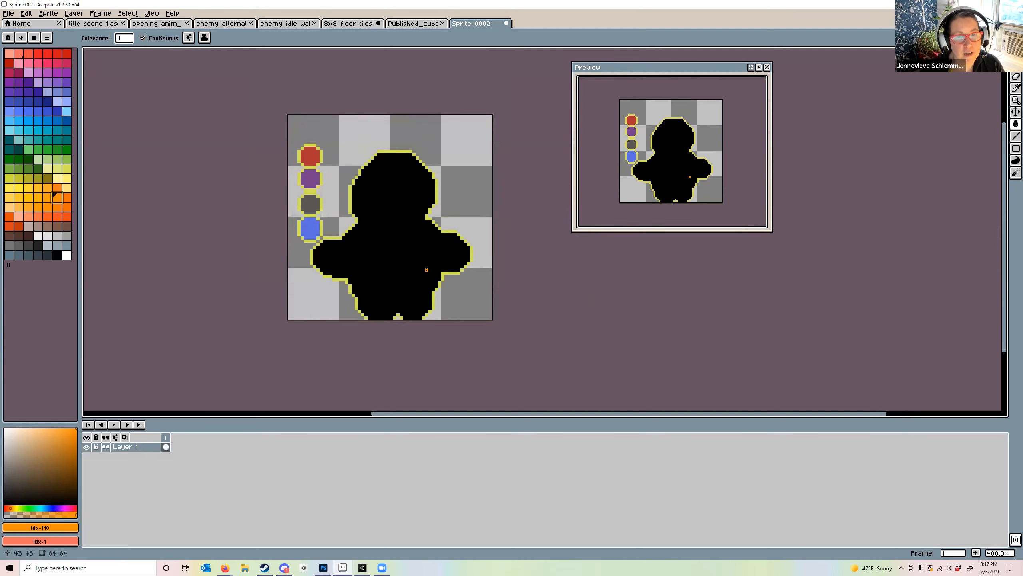
{"action": "scroll", "coordinate": [427, 270], "scroll_direction": "up", "scroll_amount": 1}
{"action": "scroll", "coordinate": [426, 269], "scroll_direction": "down", "scroll_amount": 1}
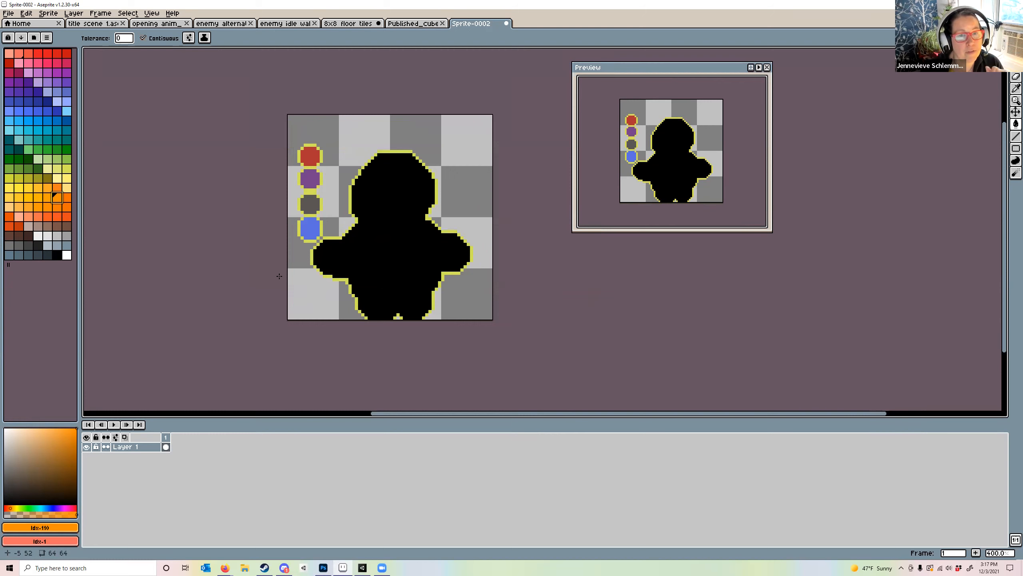
Add a second outside outline in orange, palette index 110, around the existing yellow-green one
{"action": "key", "text": "ctrl+z"}
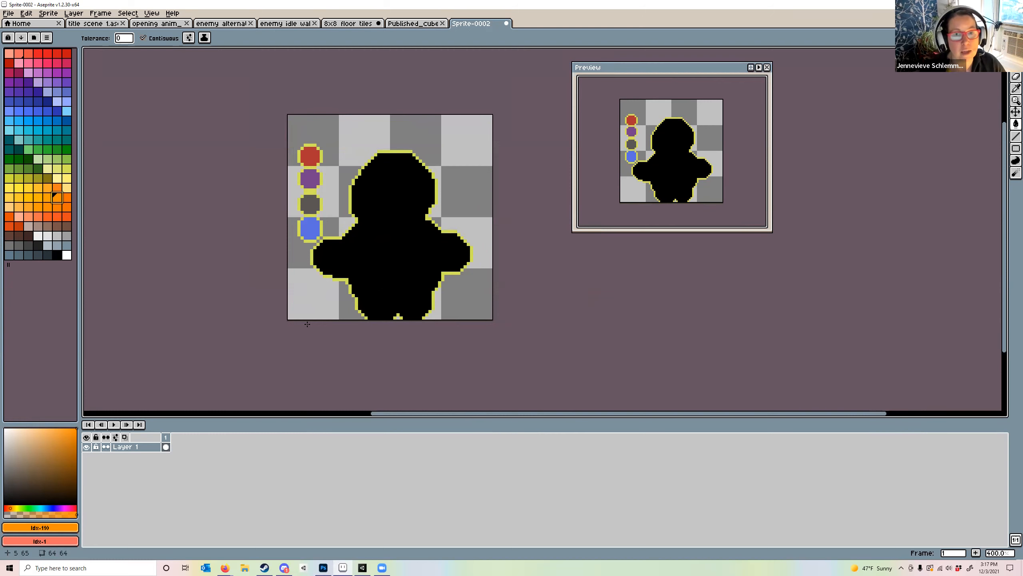
{"action": "left_click", "coordinate": [408, 270]}
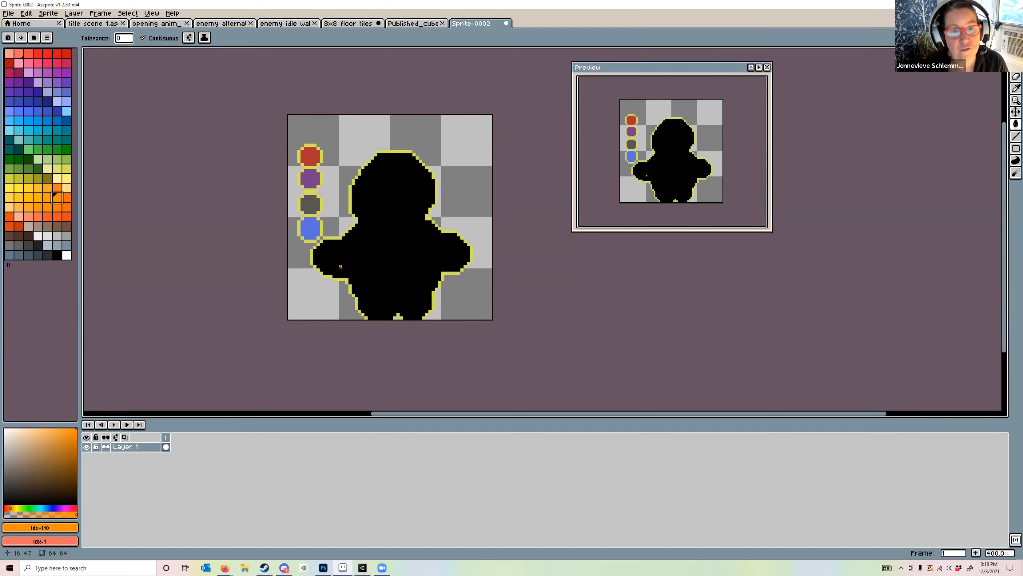
{"action": "key", "text": "shift+o"}
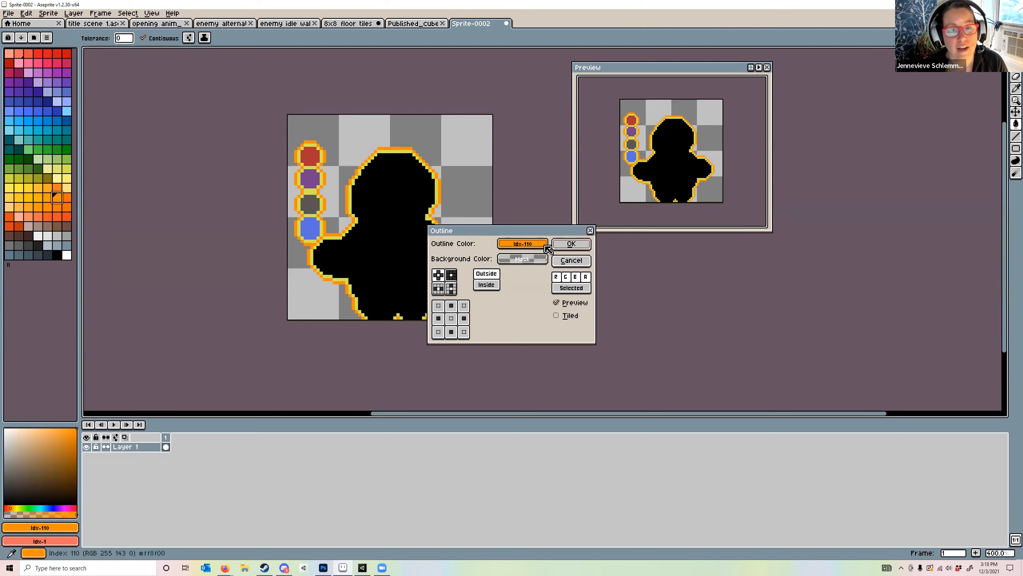
{"action": "left_click", "coordinate": [565, 245]}
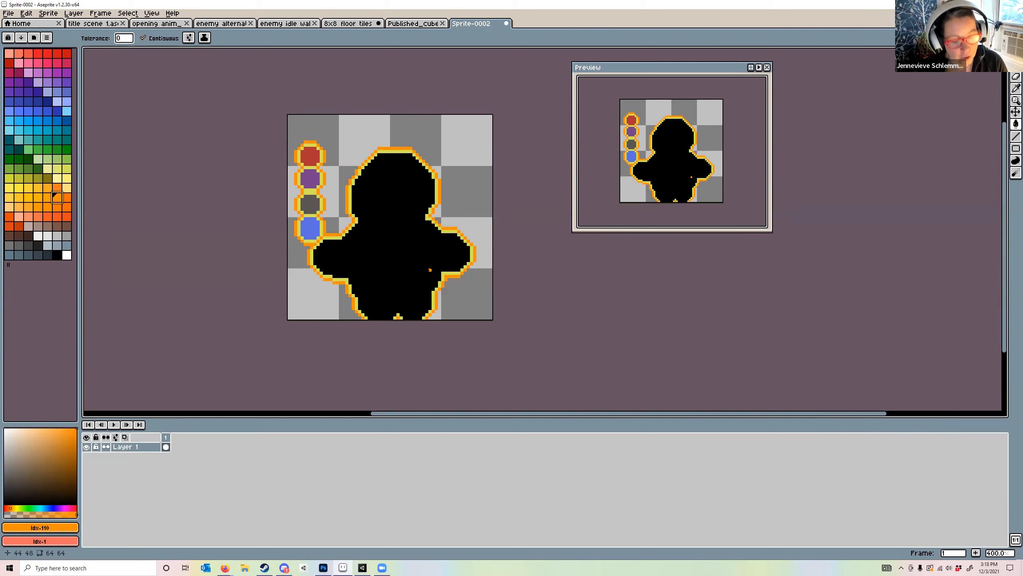
Add a third outside outline in pink-red, palette index 12 (#d81b60), around the existing orange one
{"action": "key", "text": "v"}
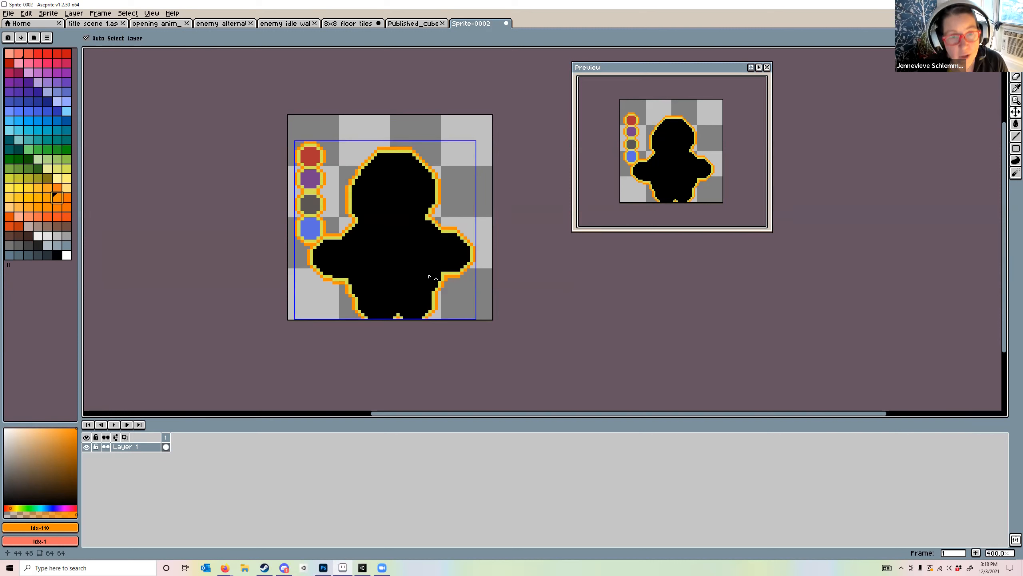
{"action": "key", "text": "shift+o"}
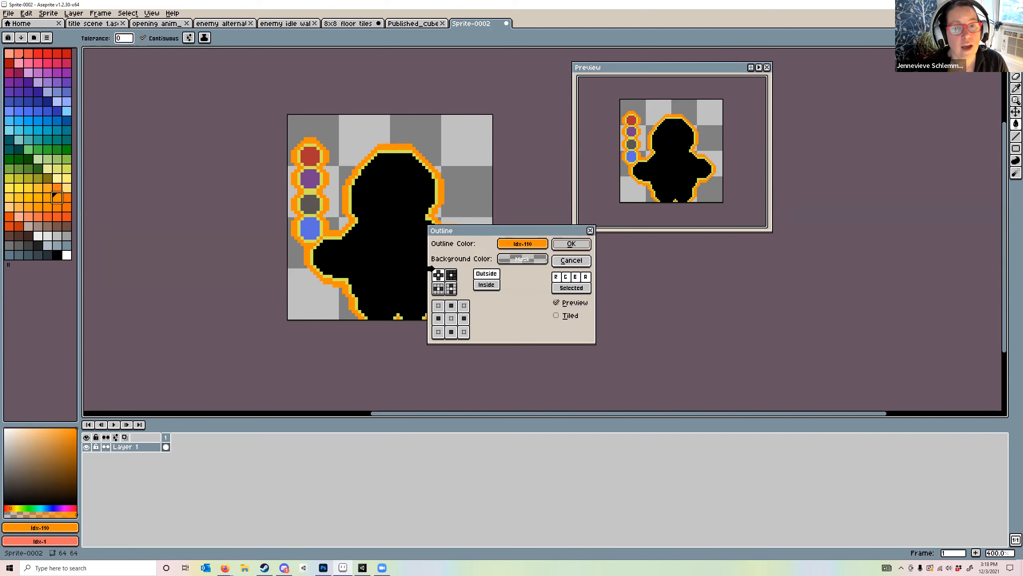
{"action": "left_click", "coordinate": [532, 243]}
{"action": "left_click", "coordinate": [593, 284]}
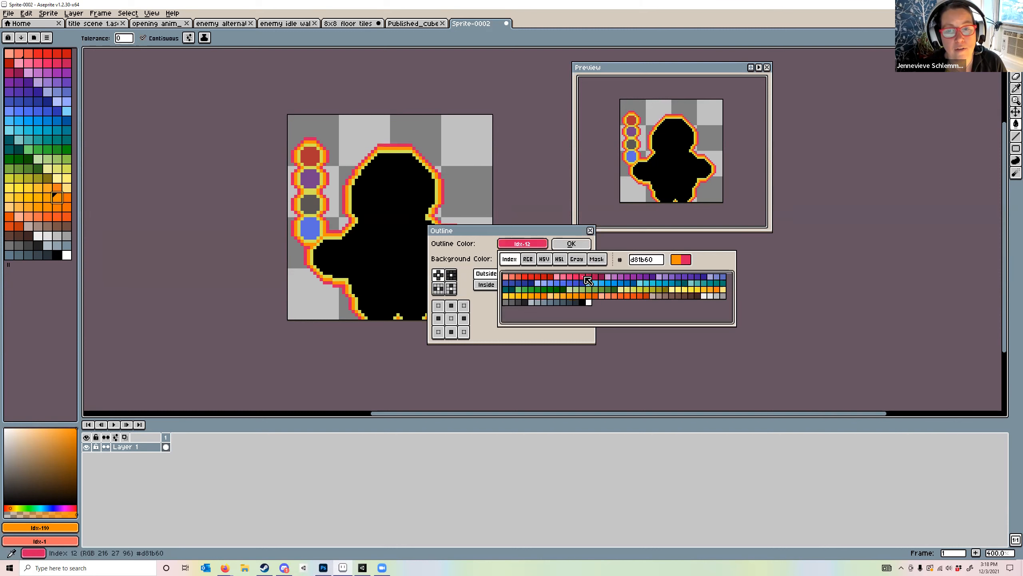
{"action": "left_click", "coordinate": [571, 244]}
{"action": "scroll", "coordinate": [440, 308], "scroll_direction": "up", "scroll_amount": 1}
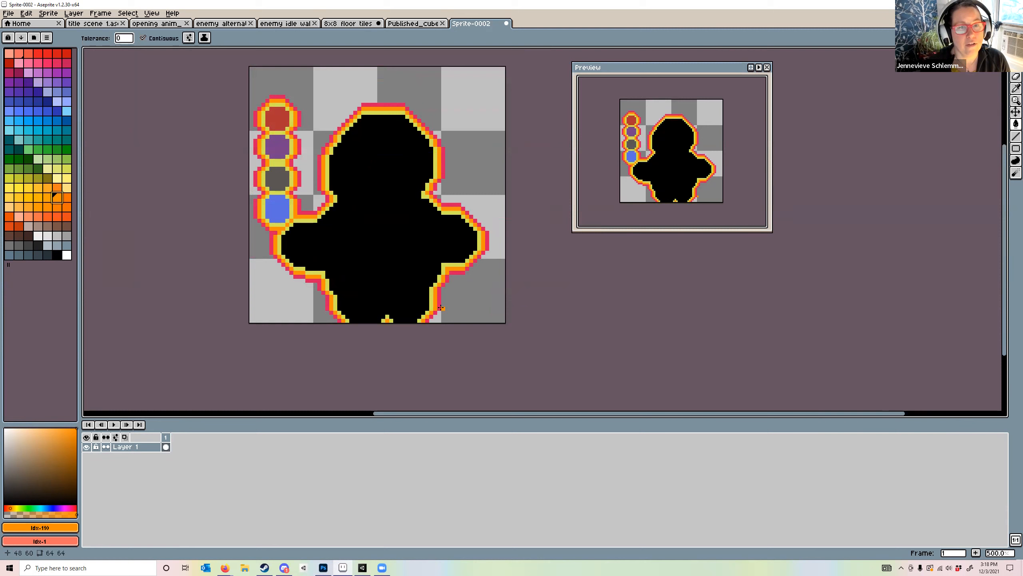
Undo all three outlines around the figure and colour dots
{"action": "key", "text": "ctrl+z"}
{"action": "key", "text": "ctrl+z"}
{"action": "key", "text": "ctrl+z"}
{"action": "key", "text": "g"}
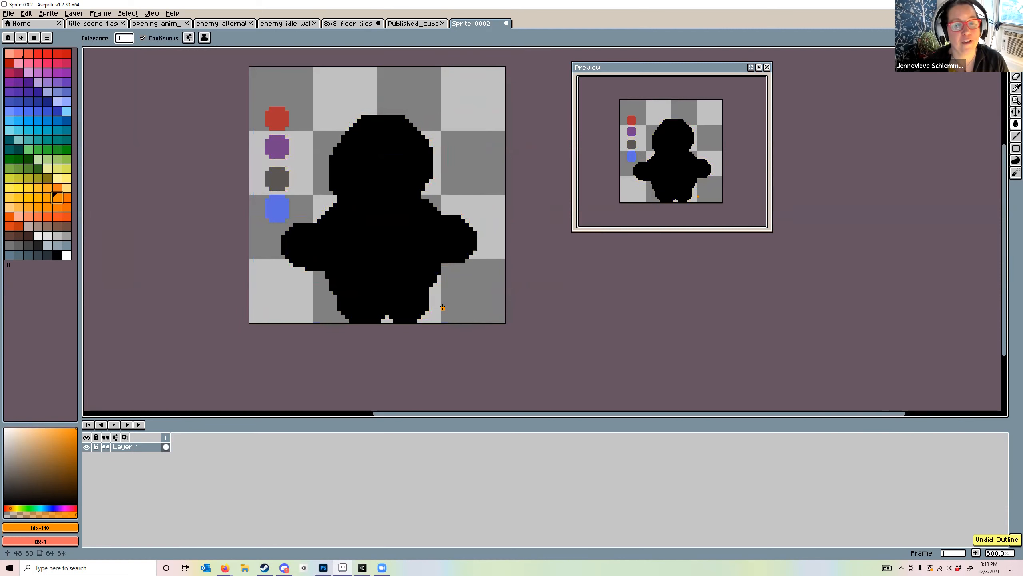
{"action": "scroll", "coordinate": [462, 334], "scroll_direction": "down", "scroll_amount": 1}
{"action": "scroll", "coordinate": [462, 334], "scroll_direction": "up", "scroll_amount": 1}
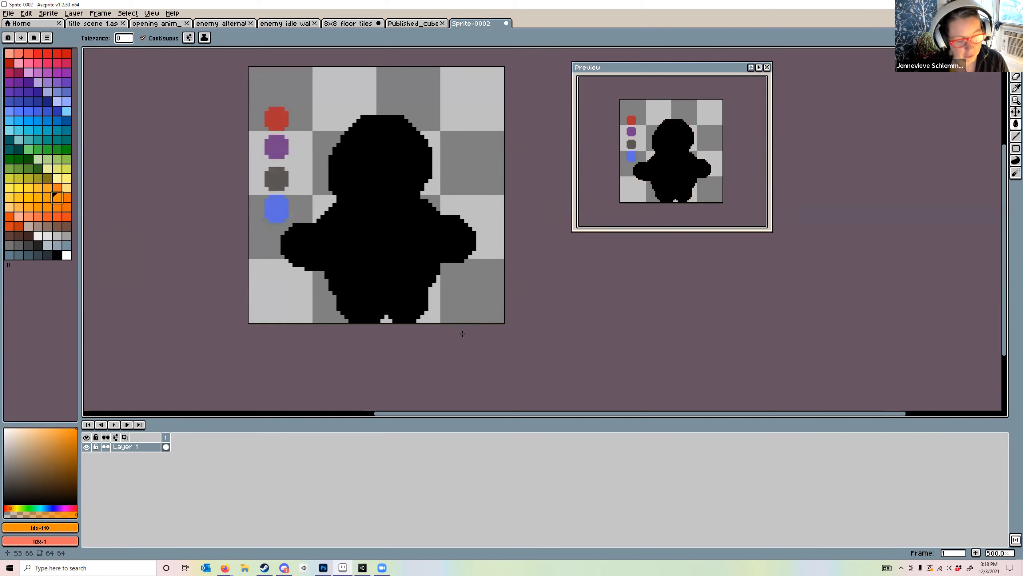
{"action": "scroll", "coordinate": [462, 334], "scroll_direction": "down", "scroll_amount": 1}
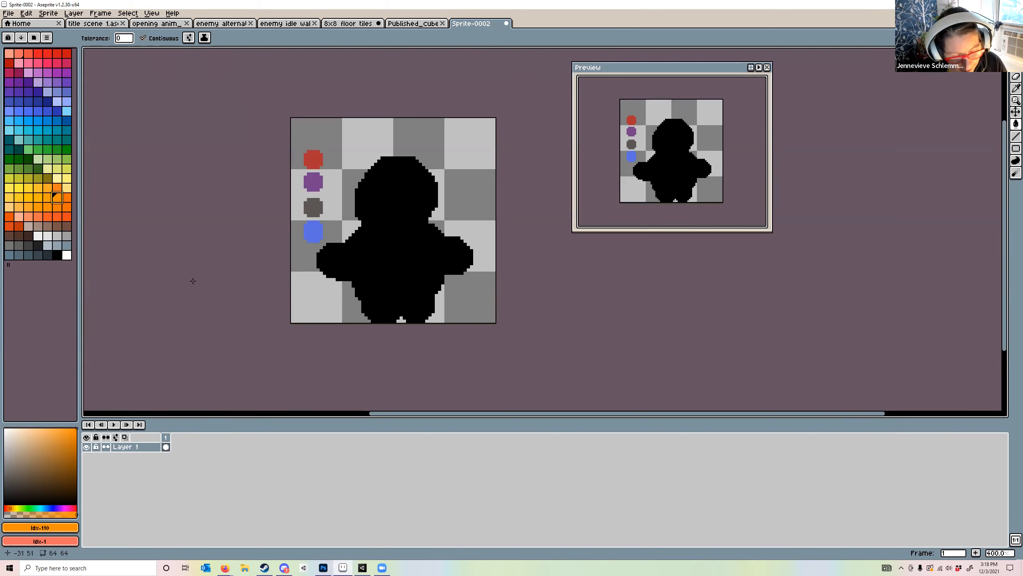
Toggle the timeline off and back on several times, leaving it shown
{"action": "key", "text": "Tab"}
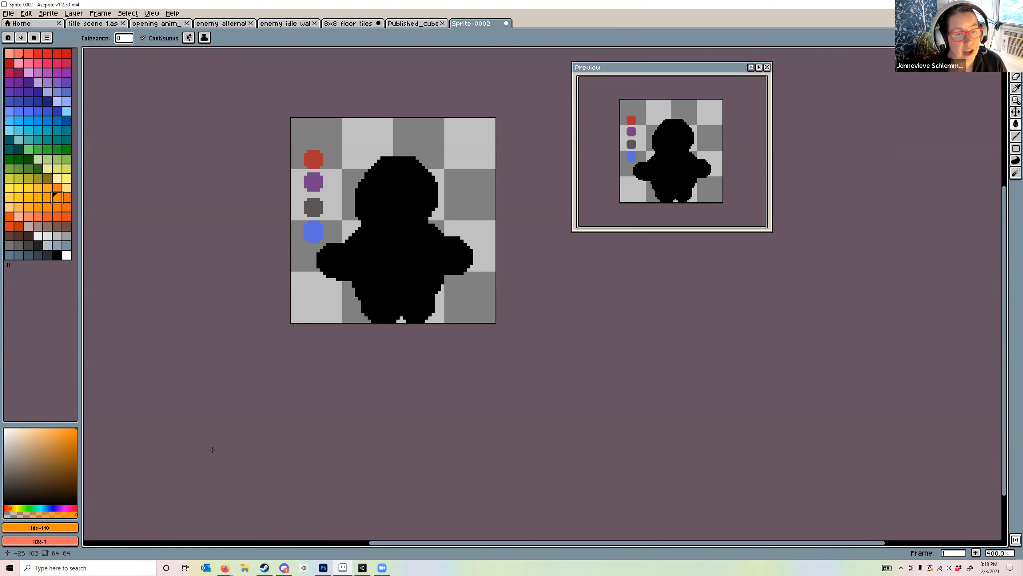
{"action": "key", "text": "Tab"}
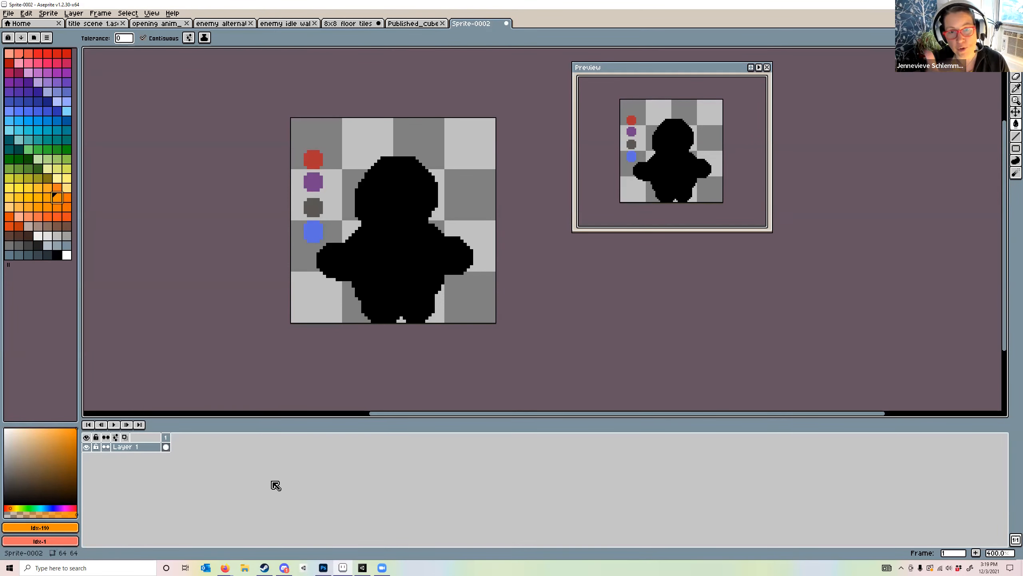
{"action": "key", "text": "Tab"}
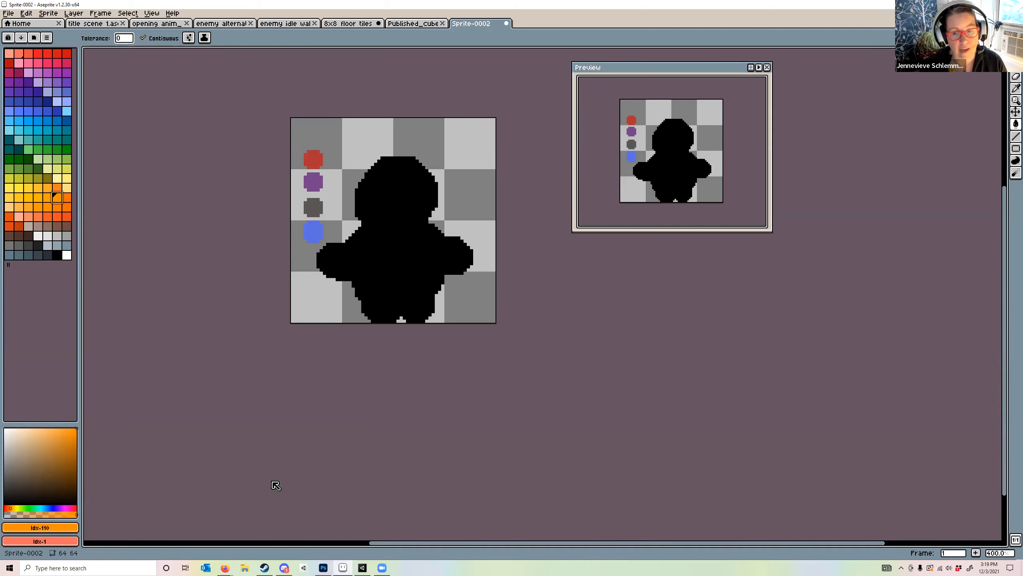
{"action": "key", "text": "Tab"}
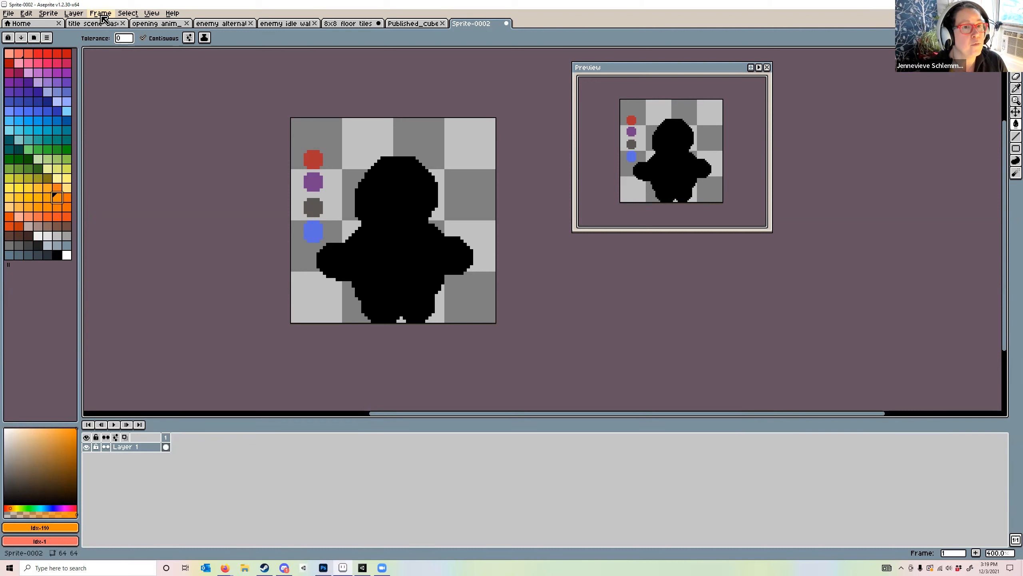
{"action": "left_click", "coordinate": [151, 13]}
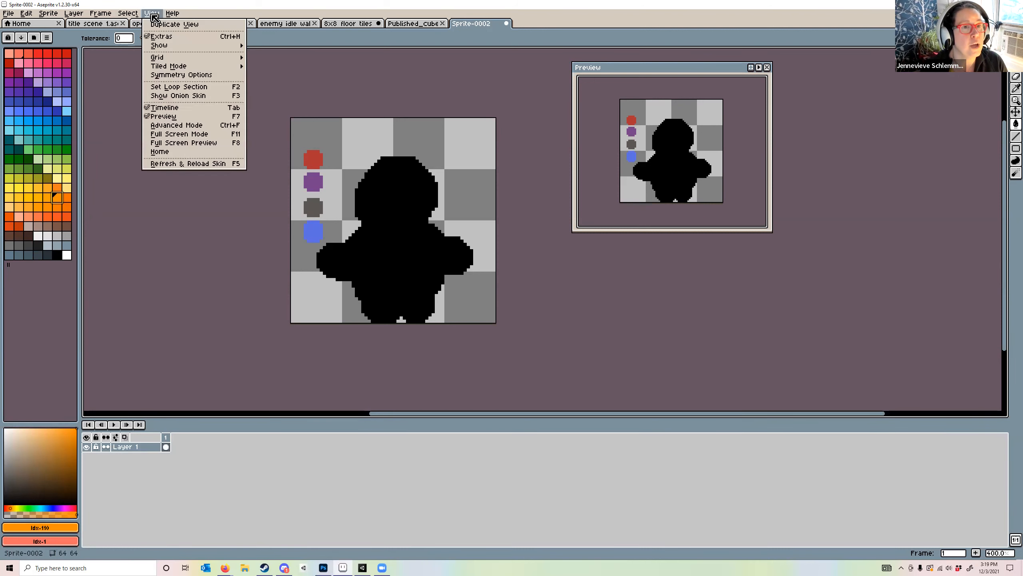
{"action": "left_click", "coordinate": [164, 108]}
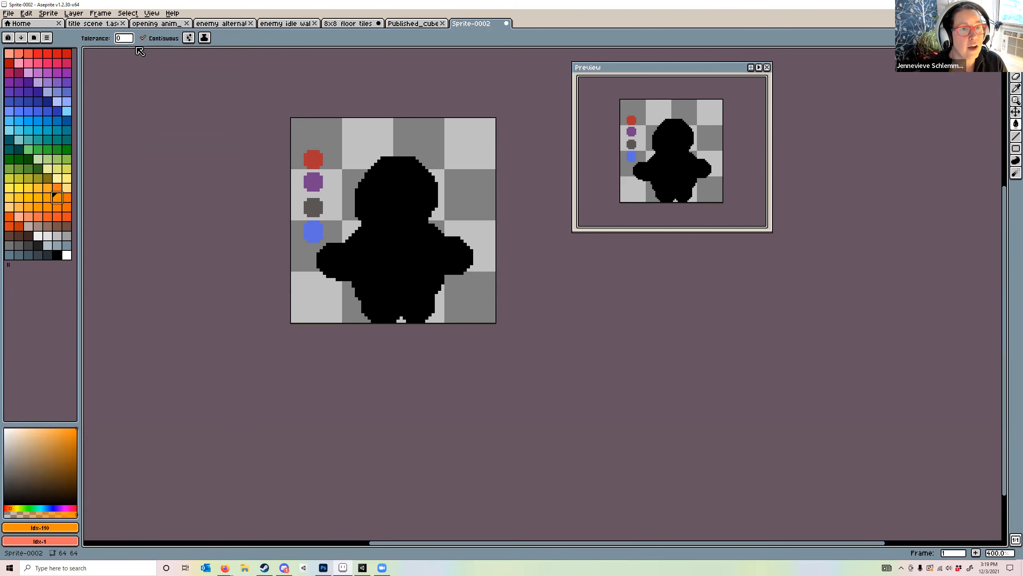
{"action": "left_click", "coordinate": [151, 14]}
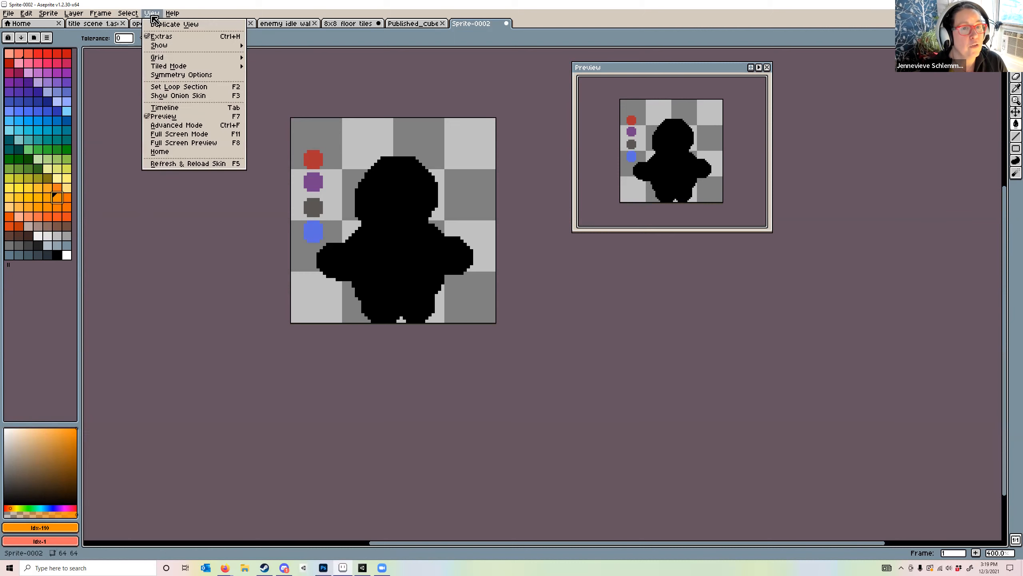
{"action": "left_click", "coordinate": [171, 108]}
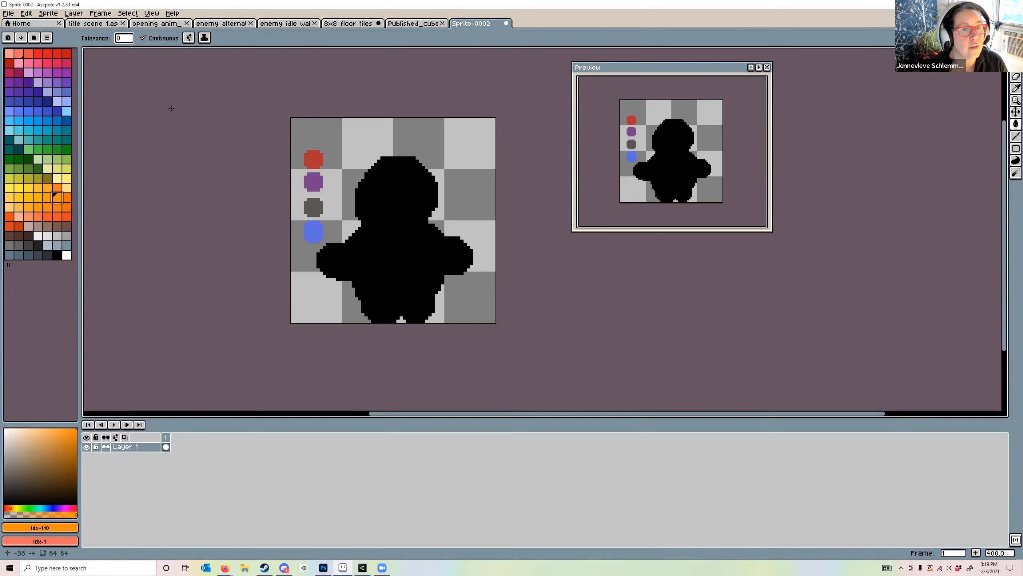
{"action": "left_click", "coordinate": [158, 13]}
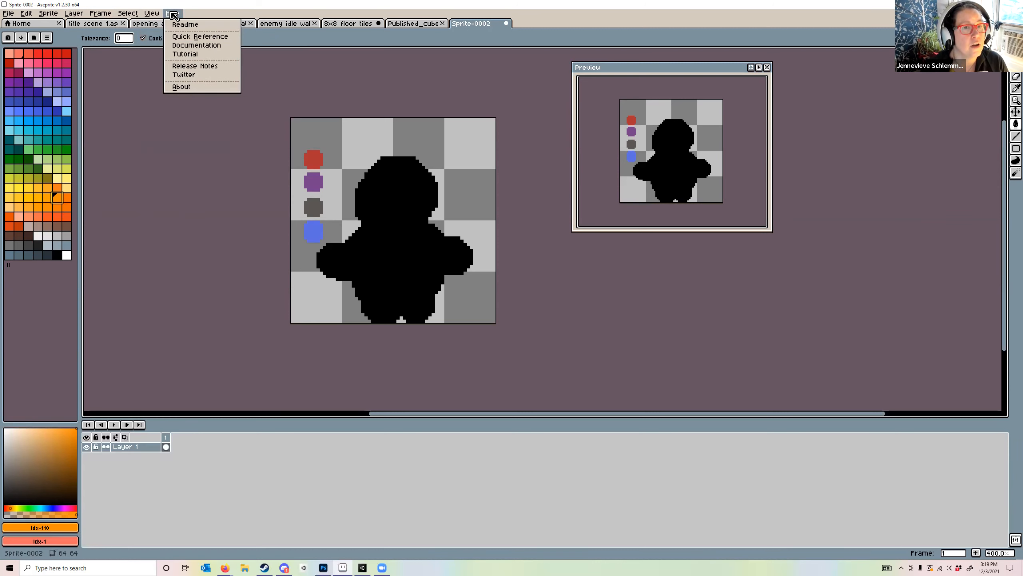
{"action": "mouse_move", "coordinate": [134, 16]}
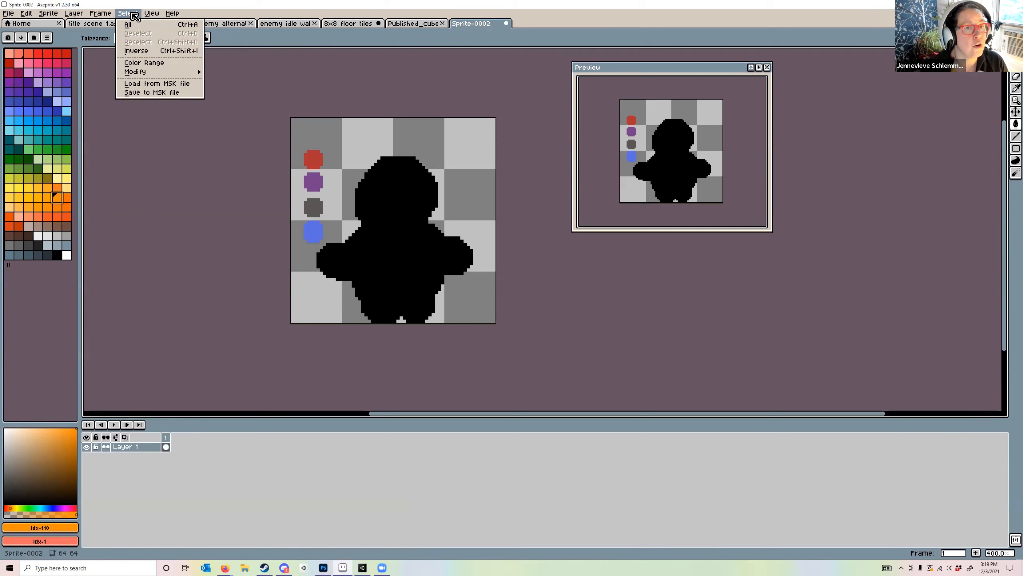
{"action": "left_click", "coordinate": [236, 203]}
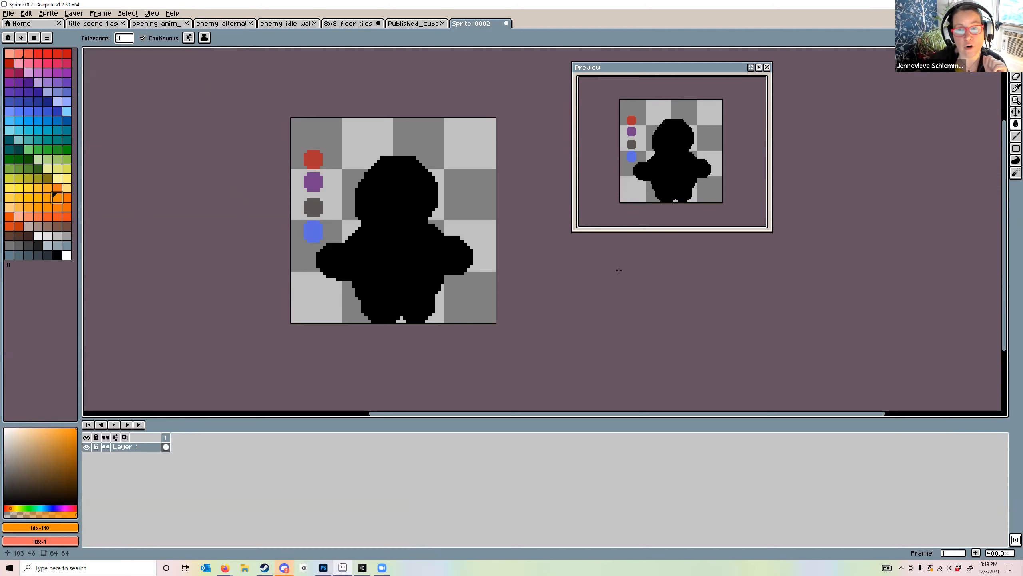
{"action": "scroll", "coordinate": [599, 276], "scroll_direction": "up", "scroll_amount": 1}
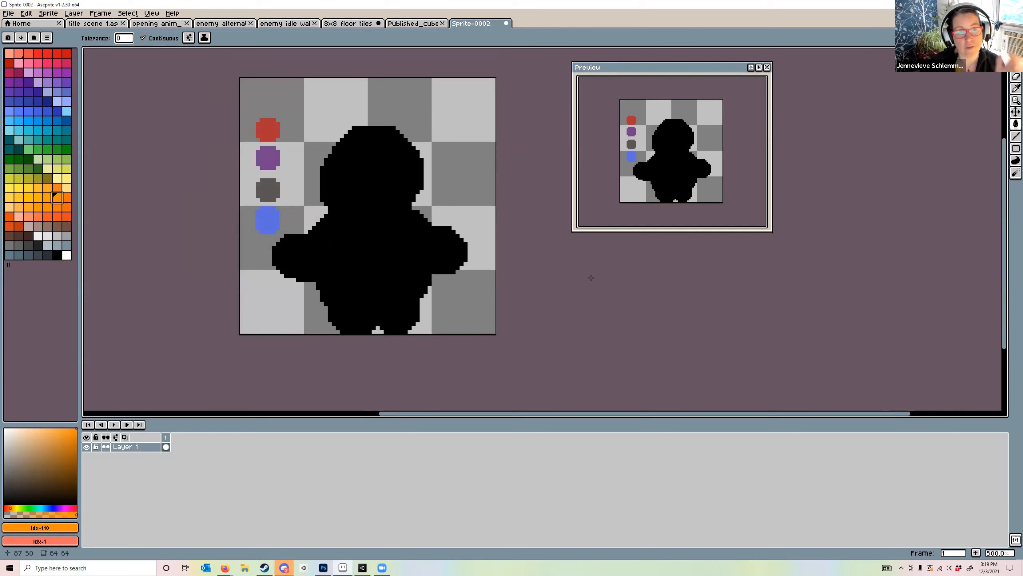
{"action": "scroll", "coordinate": [591, 278], "scroll_direction": "down", "scroll_amount": 1}
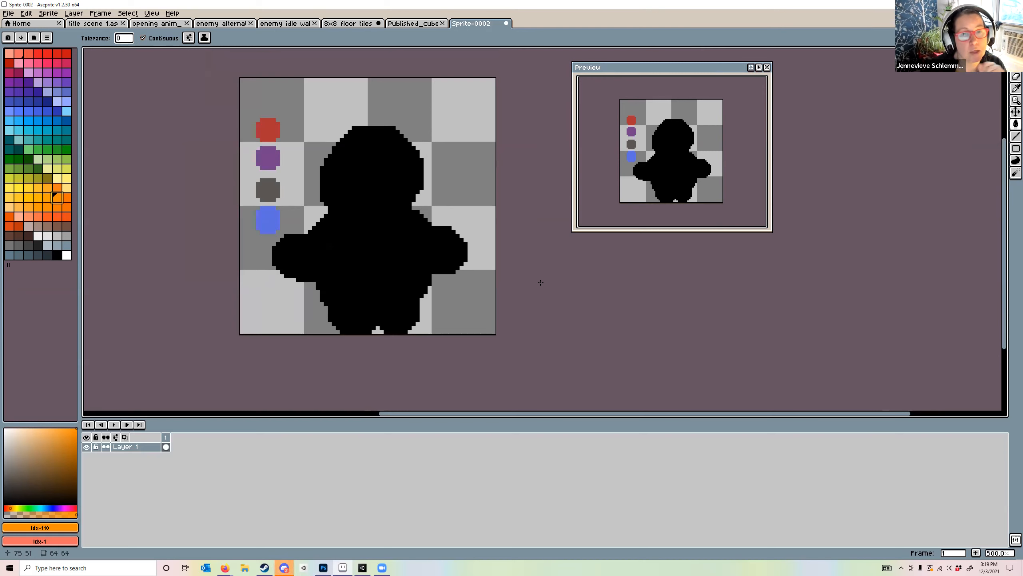
{"action": "scroll", "coordinate": [541, 283], "scroll_direction": "up", "scroll_amount": 1}
{"action": "scroll", "coordinate": [541, 283], "scroll_direction": "down", "scroll_amount": 1}
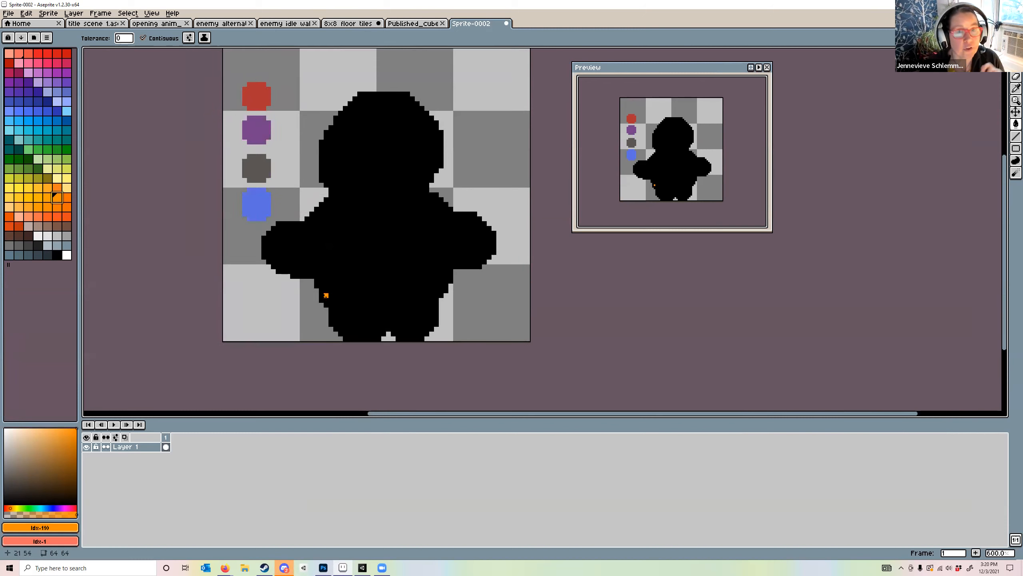
{"action": "left_click_drag", "start_coordinate": [369, 268], "coordinate": [361, 277]}
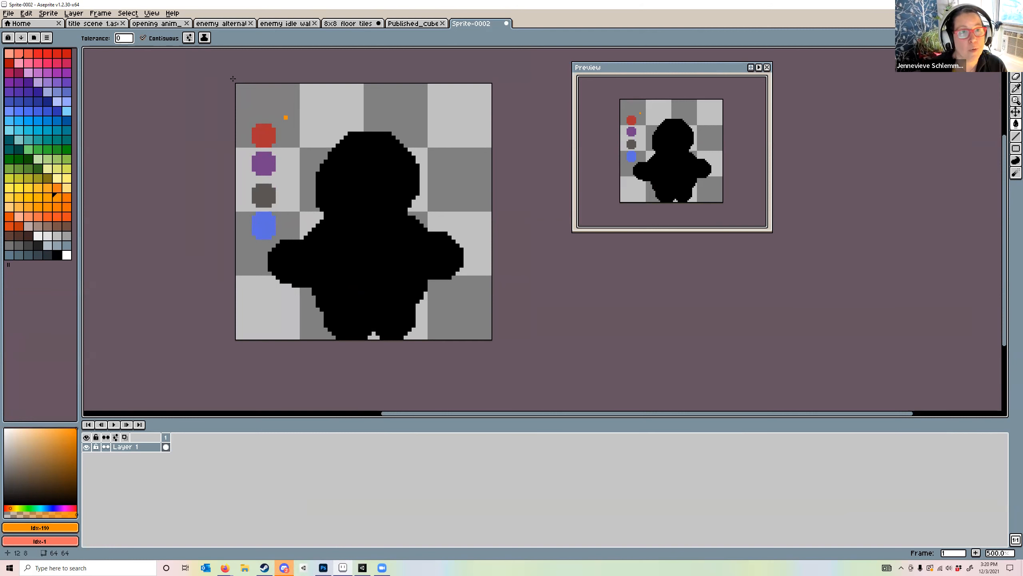
Switch to the title scene 1 sprite and hide Layer 2 to inspect the background, turning the layer back on
{"action": "left_click", "coordinate": [92, 23]}
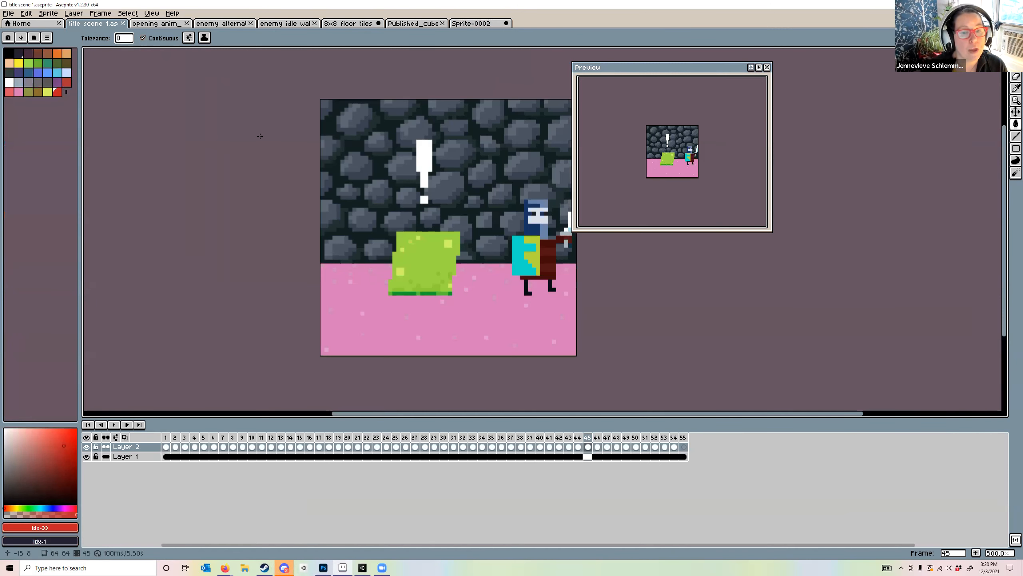
{"action": "scroll", "coordinate": [274, 224], "scroll_direction": "down", "scroll_amount": 2}
{"action": "scroll", "coordinate": [274, 224], "scroll_direction": "up", "scroll_amount": 1}
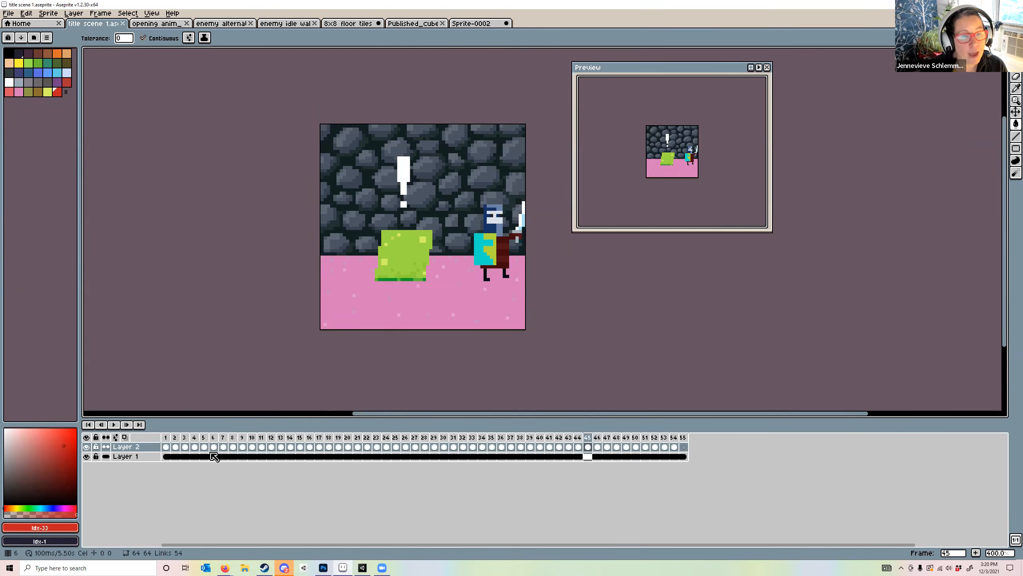
{"action": "left_click", "coordinate": [87, 447]}
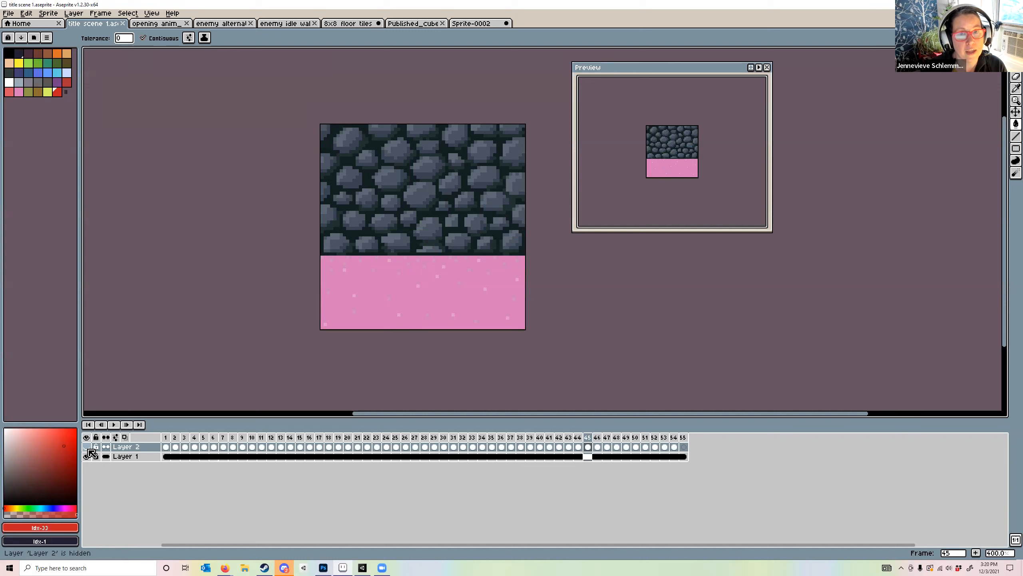
{"action": "left_click", "coordinate": [86, 447]}
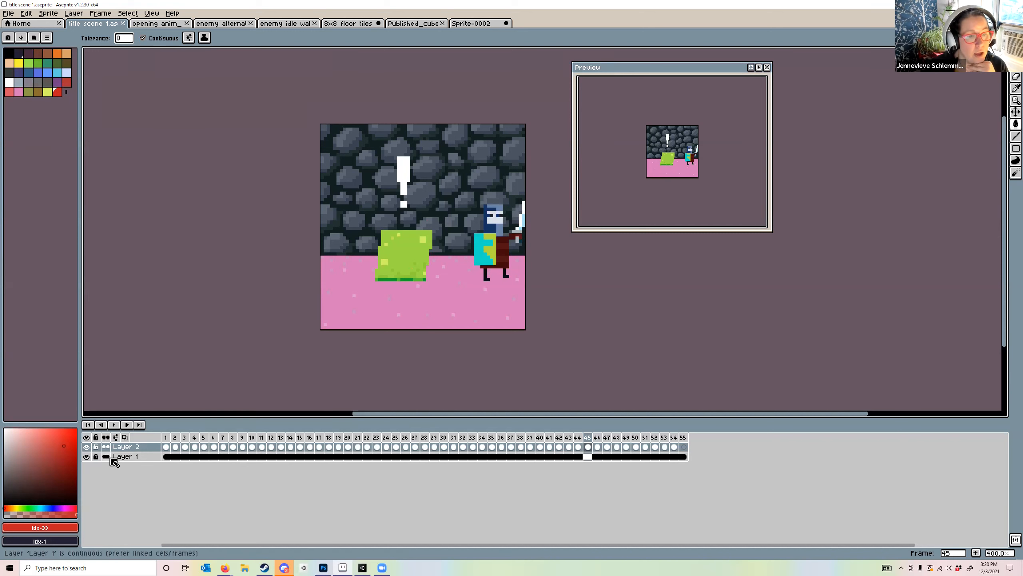
{"action": "left_click", "coordinate": [107, 440]}
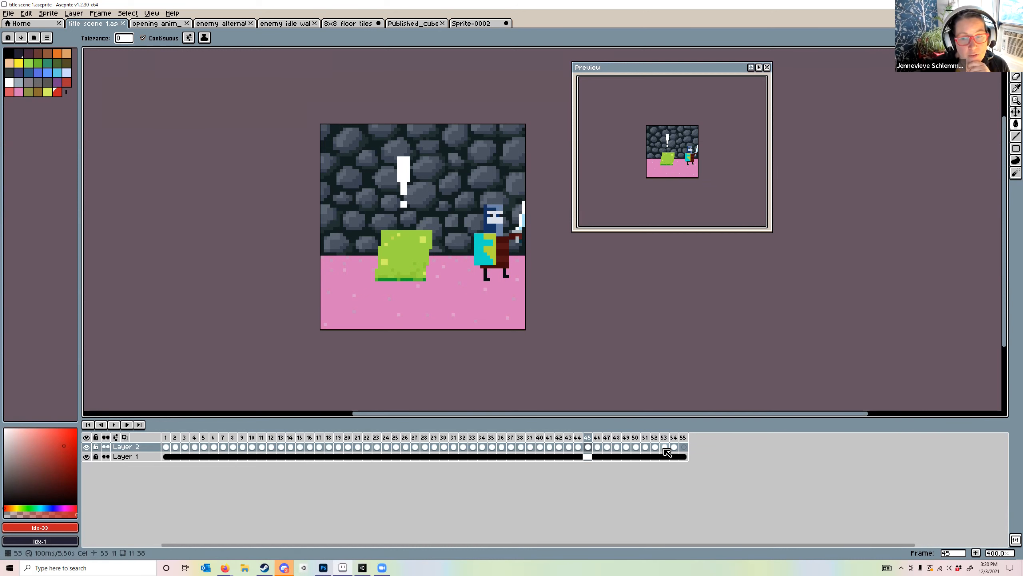
{"action": "scroll", "coordinate": [405, 299], "scroll_direction": "down", "scroll_amount": 4}
{"action": "scroll", "coordinate": [404, 299], "scroll_direction": "up", "scroll_amount": 4}
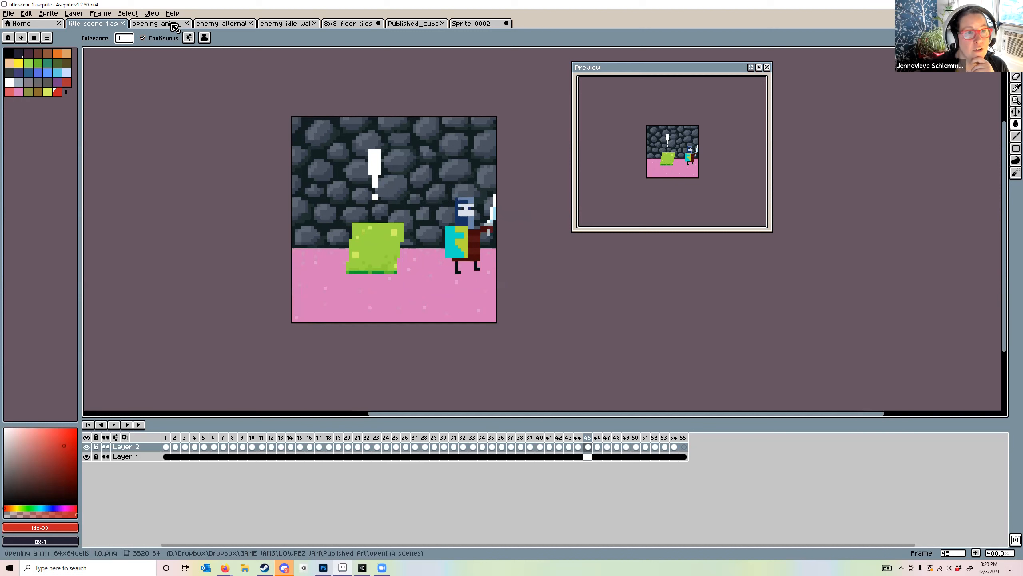
Examine the opening animation's exported sprite strip and the published cube 2 idle sprite sheet
{"action": "left_click", "coordinate": [173, 25]}
{"action": "scroll", "coordinate": [423, 165], "scroll_direction": "up", "scroll_amount": 1}
{"action": "scroll", "coordinate": [421, 173], "scroll_direction": "down", "scroll_amount": 1}
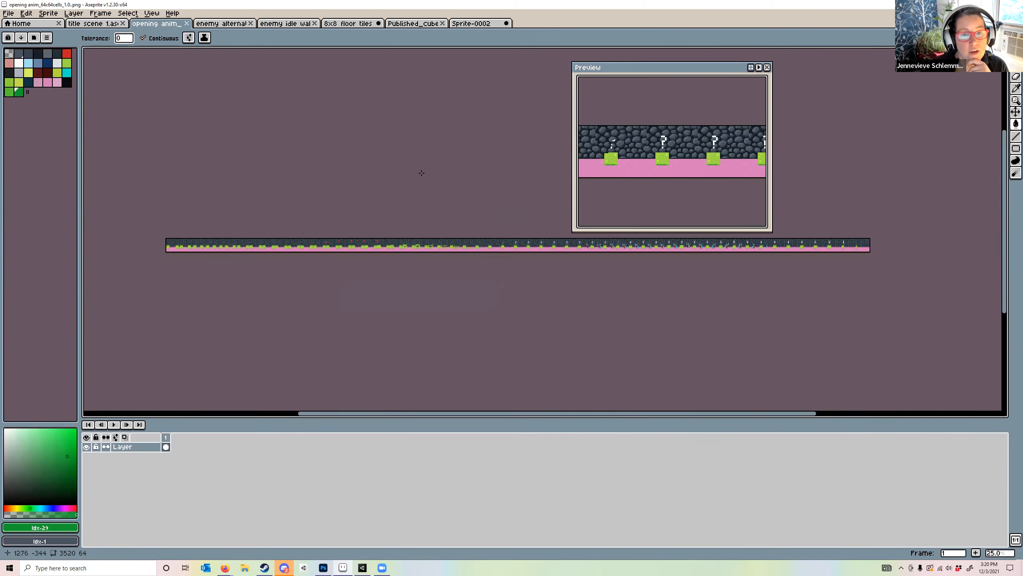
{"action": "scroll", "coordinate": [419, 216], "scroll_direction": "up", "scroll_amount": 1}
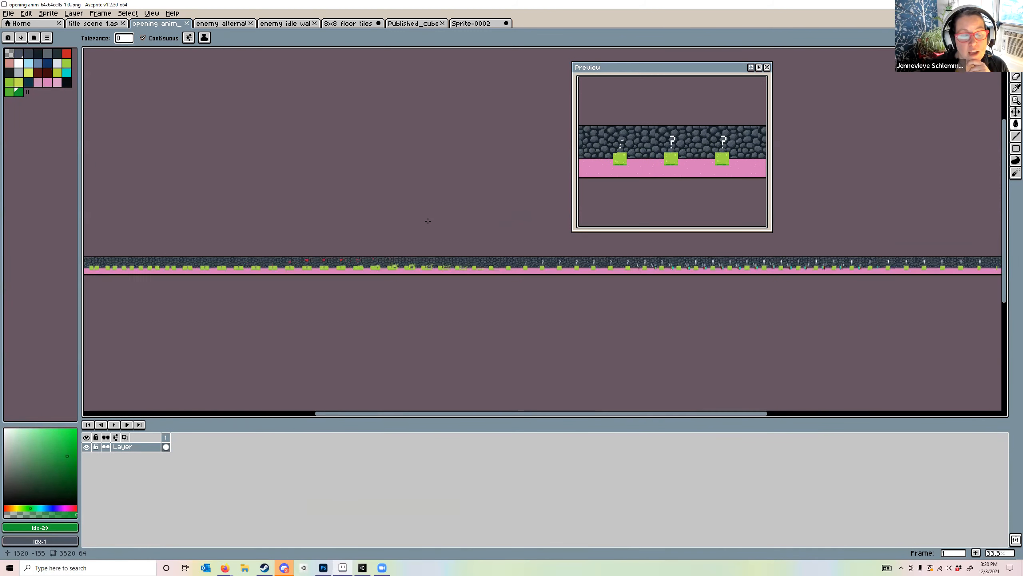
{"action": "scroll", "coordinate": [429, 220], "scroll_direction": "down", "scroll_amount": 1}
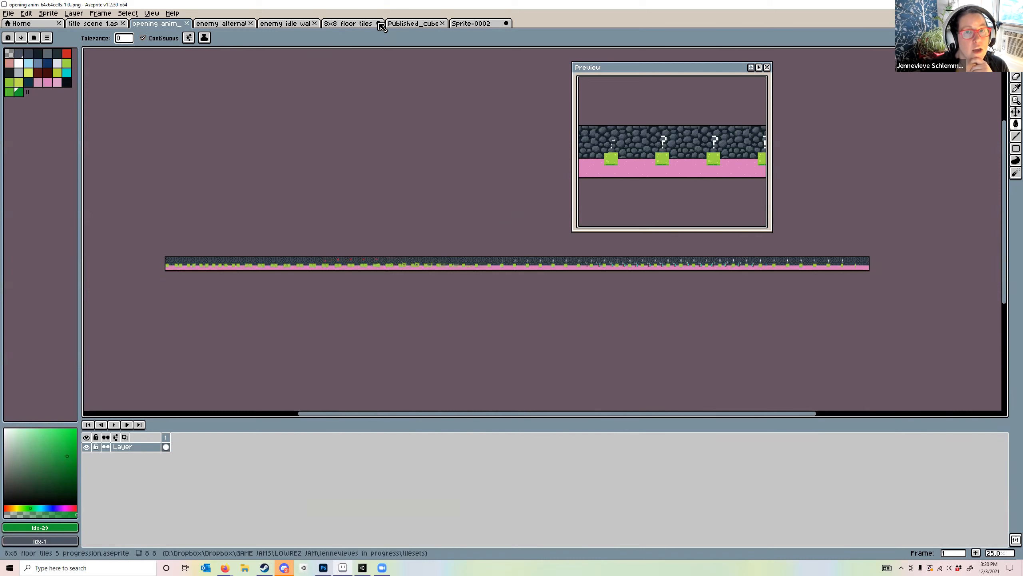
{"action": "left_click", "coordinate": [413, 23]}
{"action": "scroll", "coordinate": [335, 144], "scroll_direction": "up", "scroll_amount": 1}
{"action": "scroll", "coordinate": [346, 127], "scroll_direction": "down", "scroll_amount": 1}
{"action": "left_click_drag", "start_coordinate": [347, 127], "coordinate": [333, 247]}
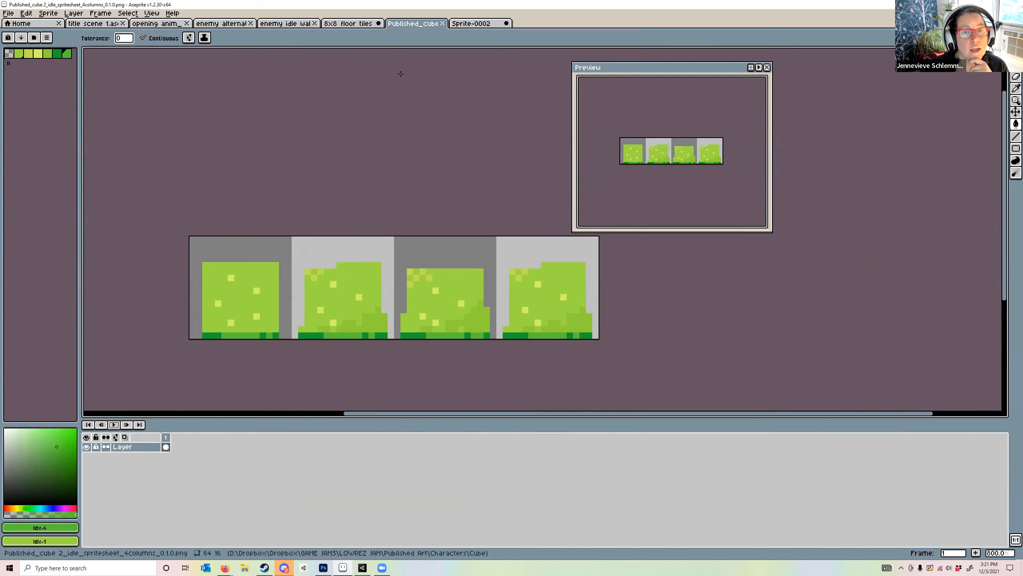
Switch to the title scene 1 sprite, view its sprite sheet export options and cancel without exporting
{"action": "left_click", "coordinate": [93, 23]}
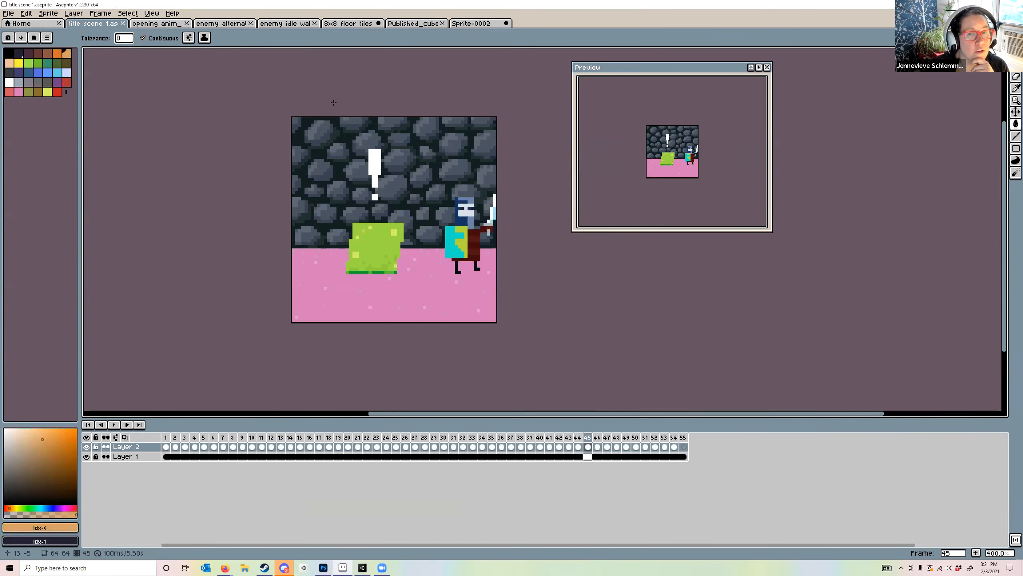
{"action": "scroll", "coordinate": [353, 166], "scroll_direction": "up", "scroll_amount": 1}
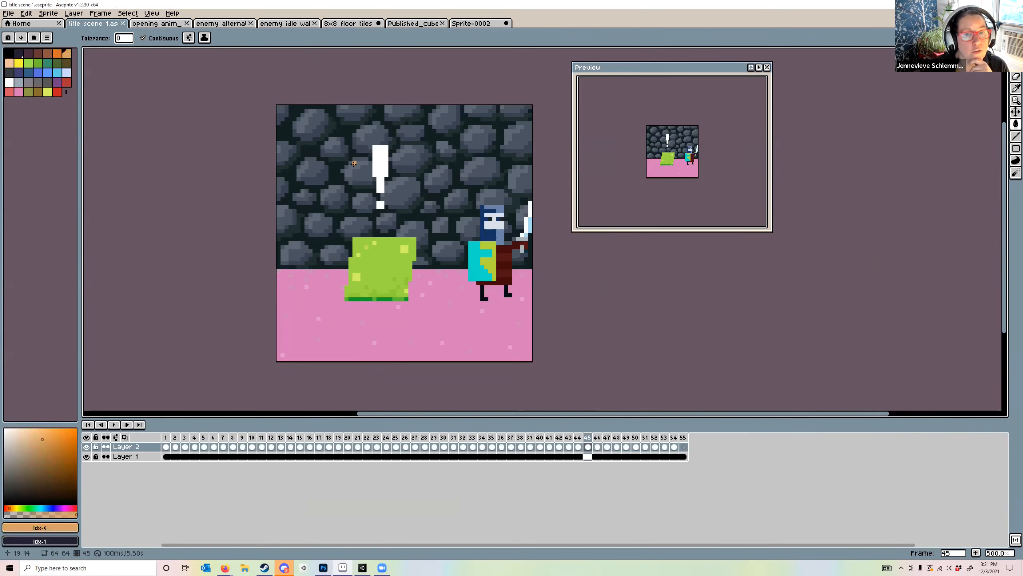
{"action": "left_click", "coordinate": [9, 13]}
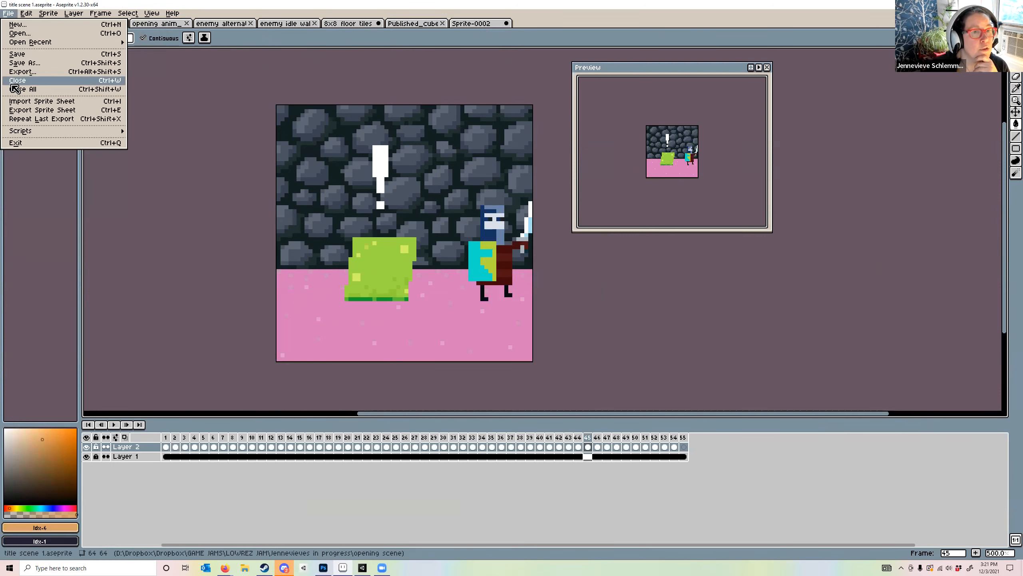
{"action": "left_click", "coordinate": [19, 115]}
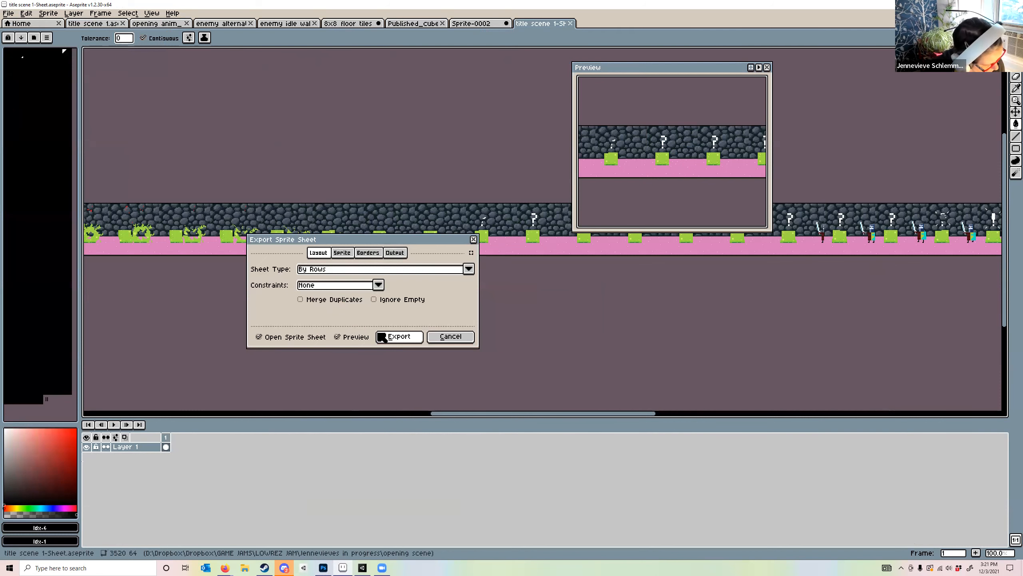
{"action": "left_click", "coordinate": [450, 336]}
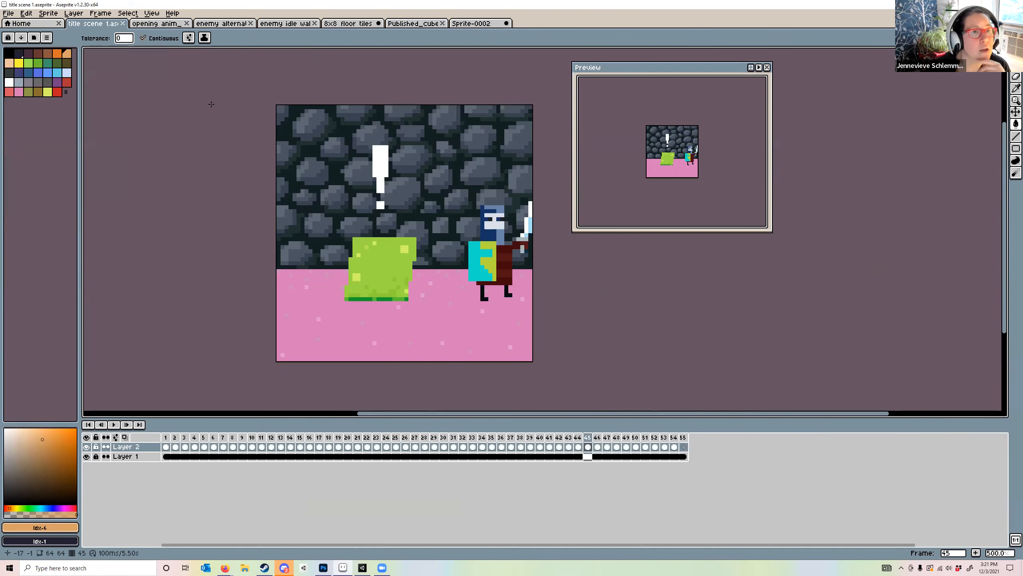
Try exporting the animation to title scene with chase2.gif and cancel overwriting the existing file
{"action": "left_click", "coordinate": [8, 13]}
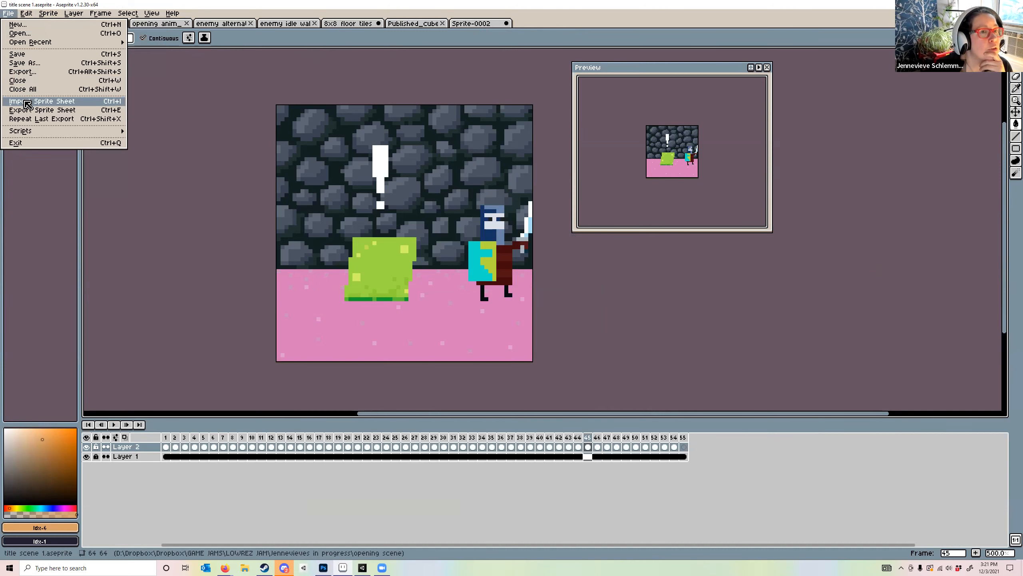
{"action": "left_click", "coordinate": [35, 76]}
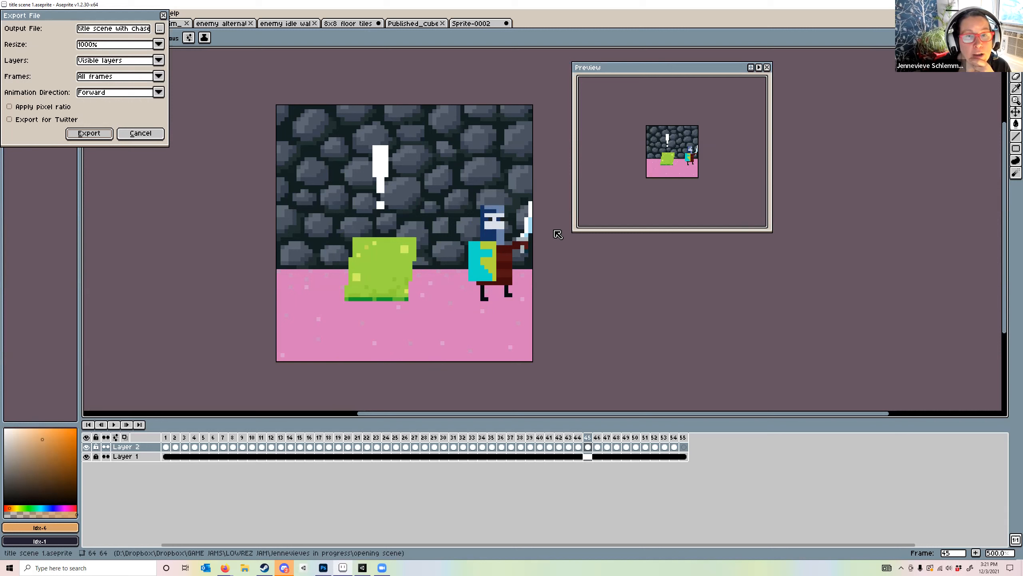
{"action": "left_click", "coordinate": [162, 31]}
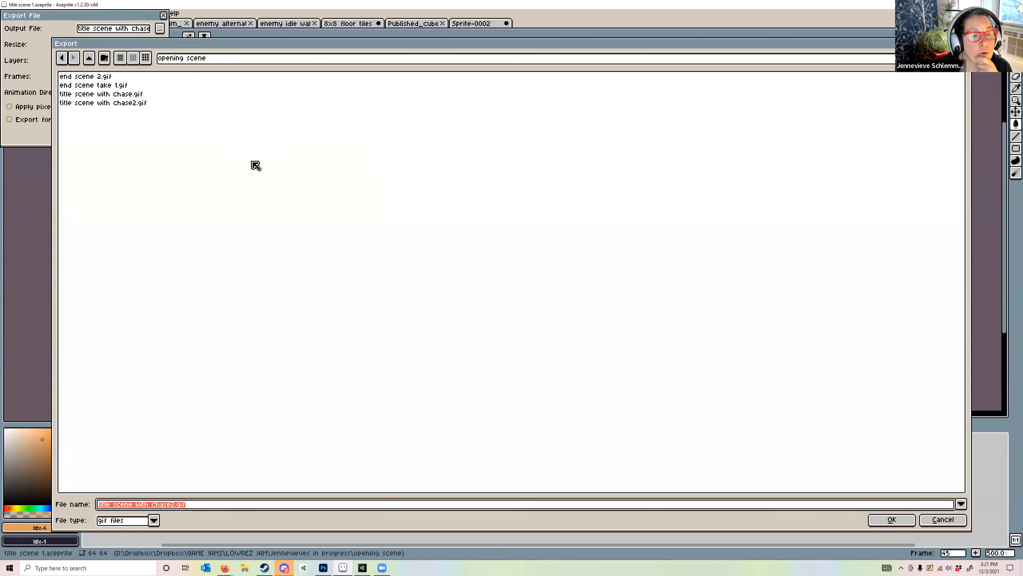
{"action": "left_click", "coordinate": [892, 520]}
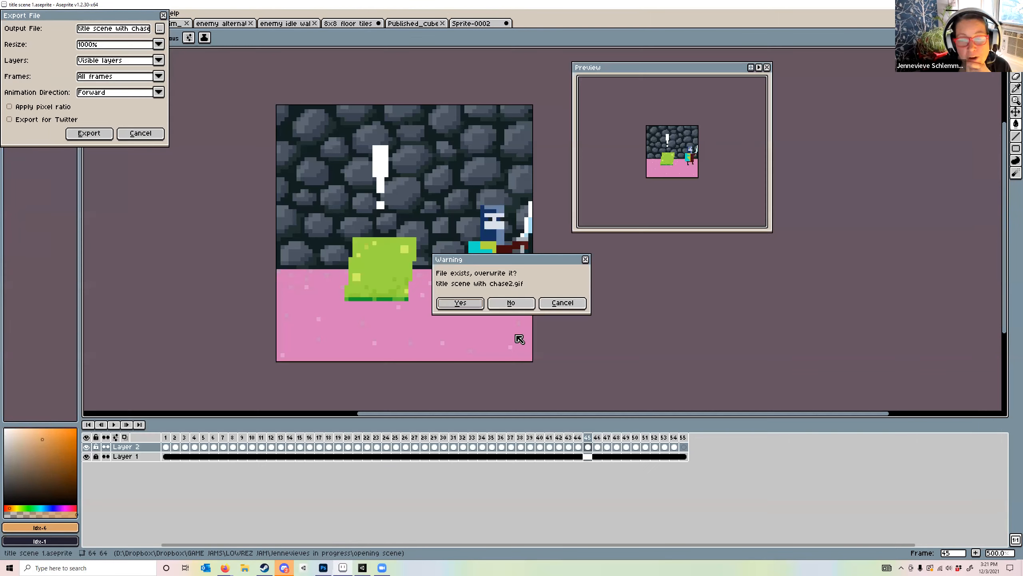
{"action": "left_click", "coordinate": [555, 305]}
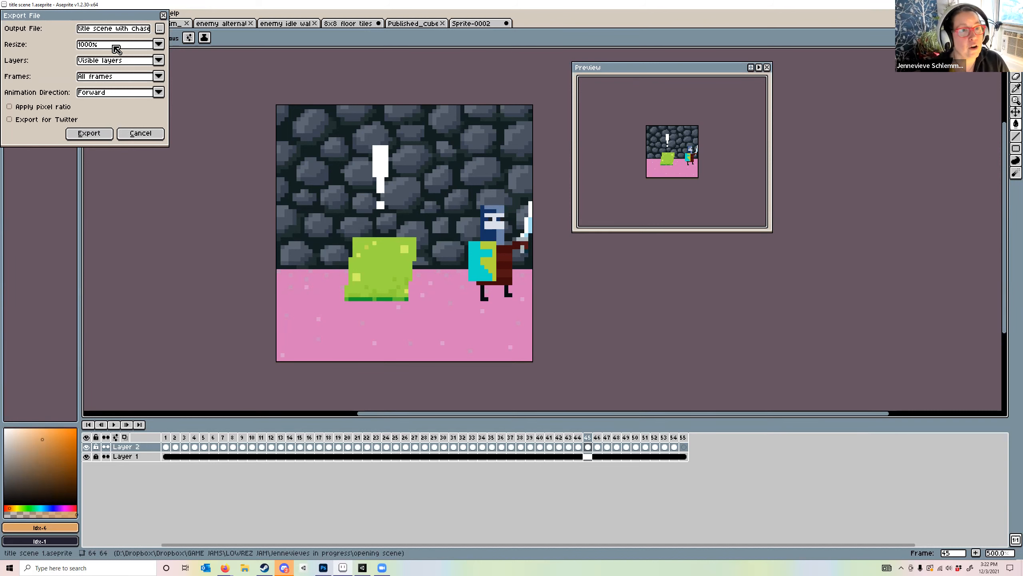
Review the GIF export's resize percentages, choose 1000% and cancel the export
{"action": "left_click", "coordinate": [163, 45]}
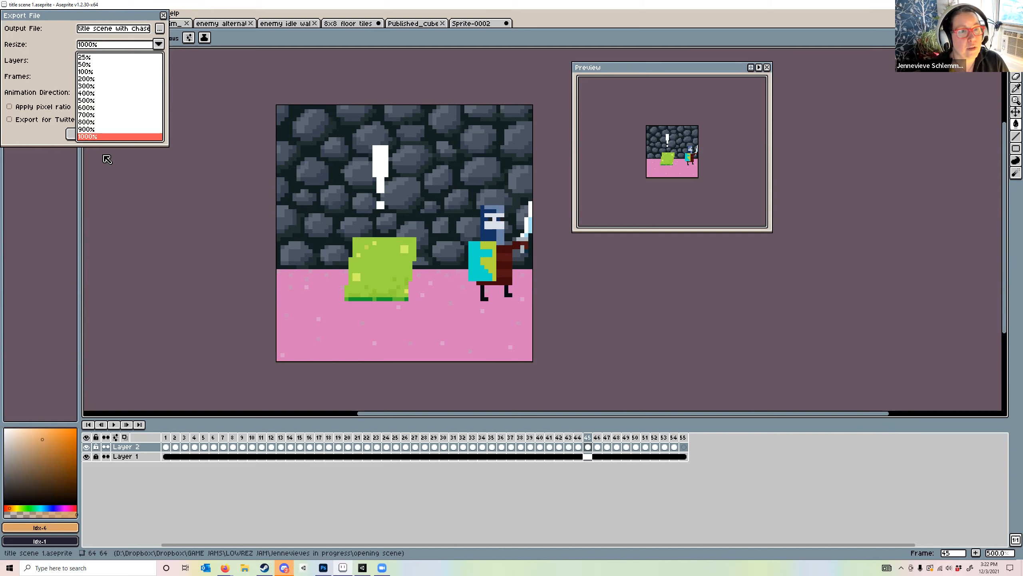
{"action": "left_click", "coordinate": [97, 137]}
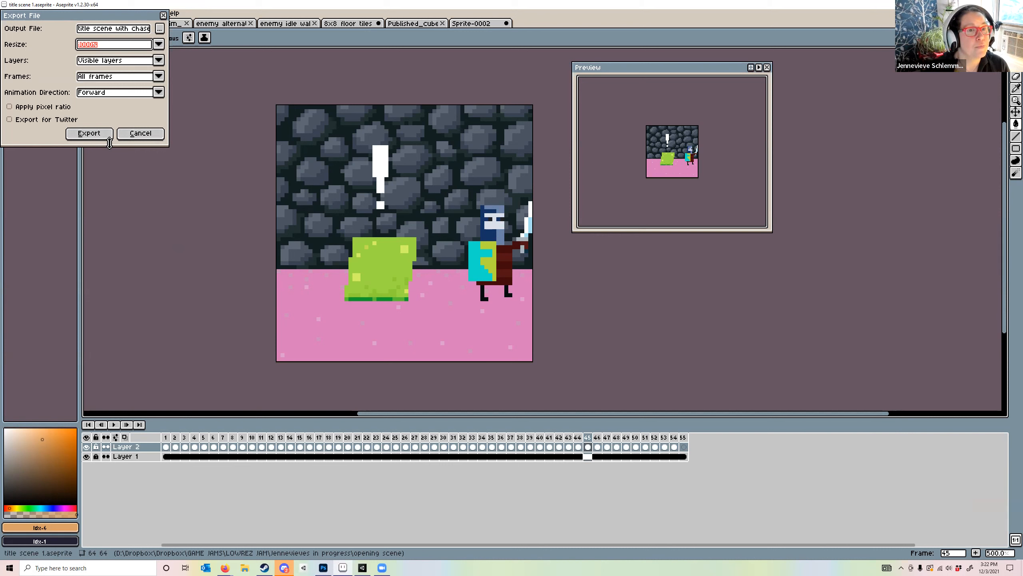
{"action": "left_click", "coordinate": [137, 137]}
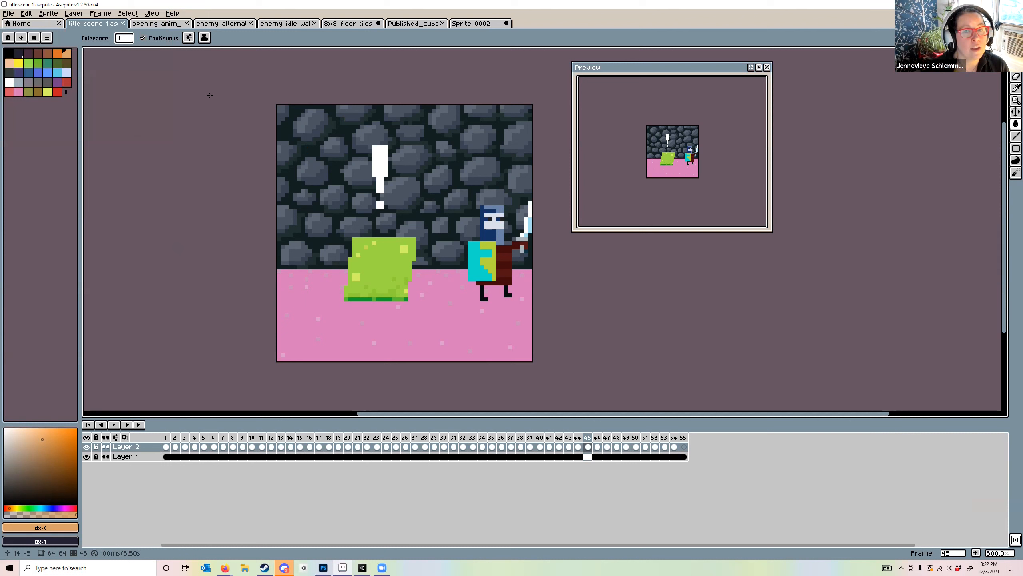
Preview title scene 1's sprite sheet export with the Horizontal Strip and By Columns sheet types
{"action": "left_click", "coordinate": [8, 12]}
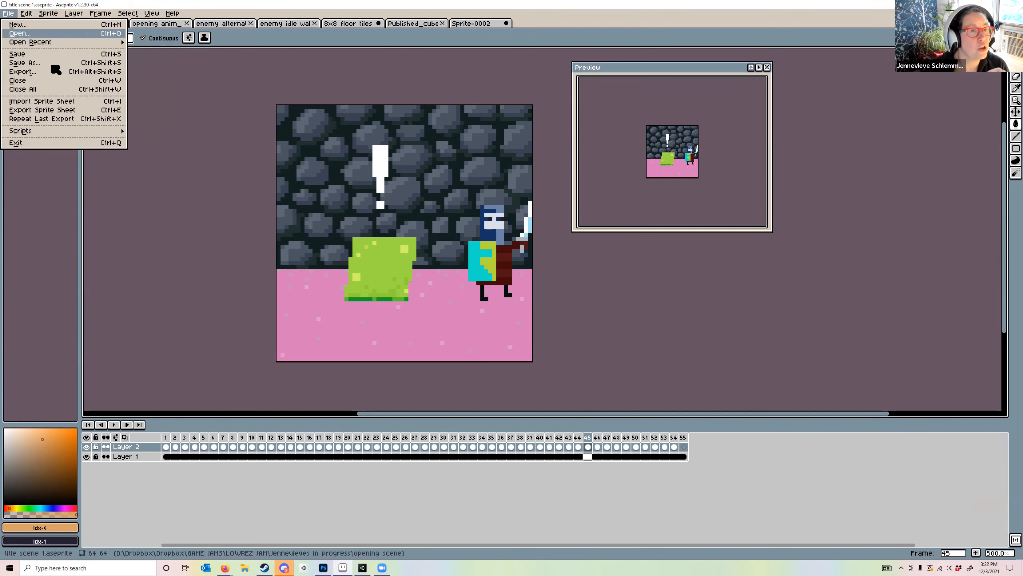
{"action": "left_click", "coordinate": [51, 110]}
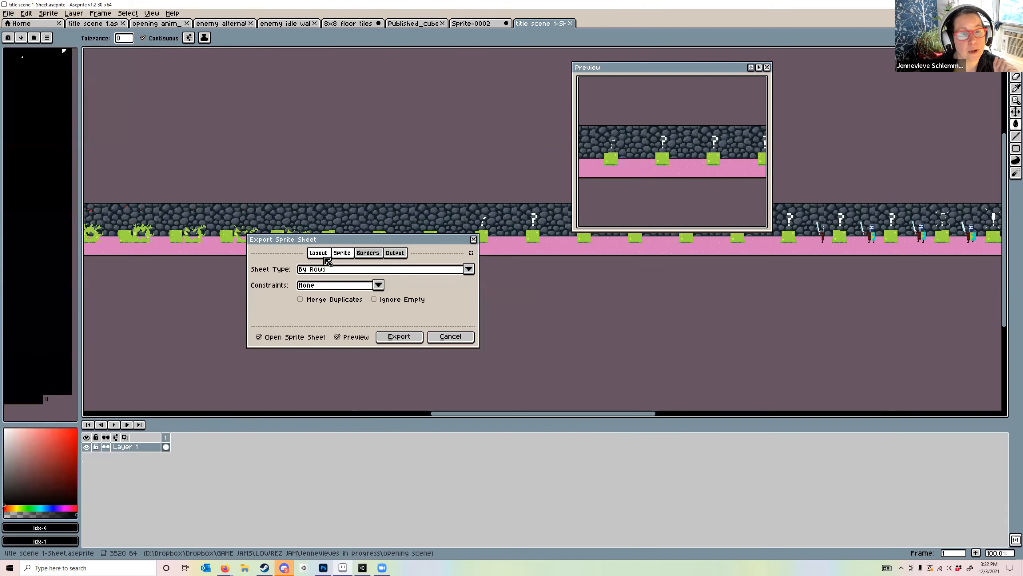
{"action": "left_click", "coordinate": [470, 270]}
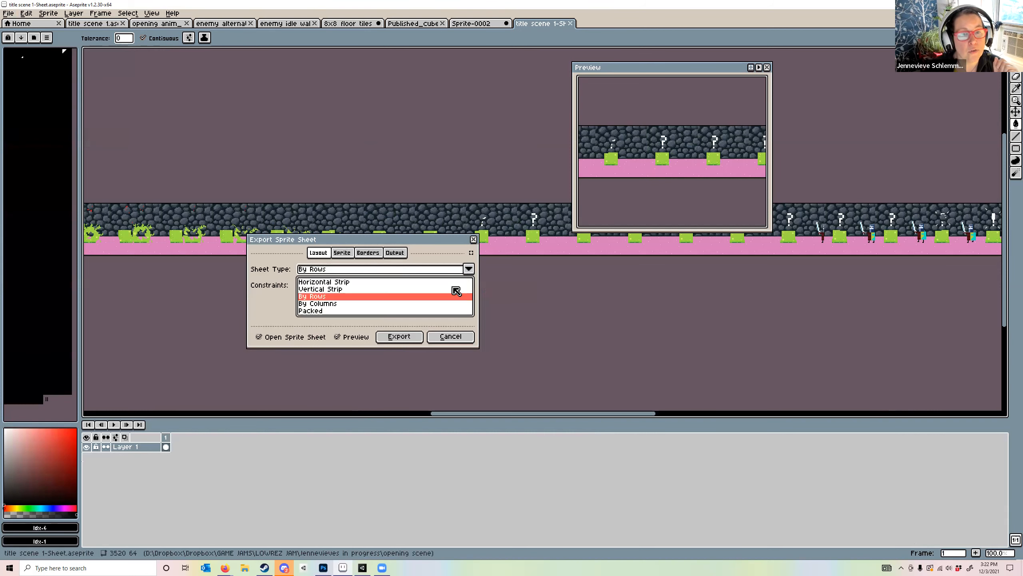
{"action": "left_click", "coordinate": [437, 282]}
{"action": "left_click", "coordinate": [470, 270]}
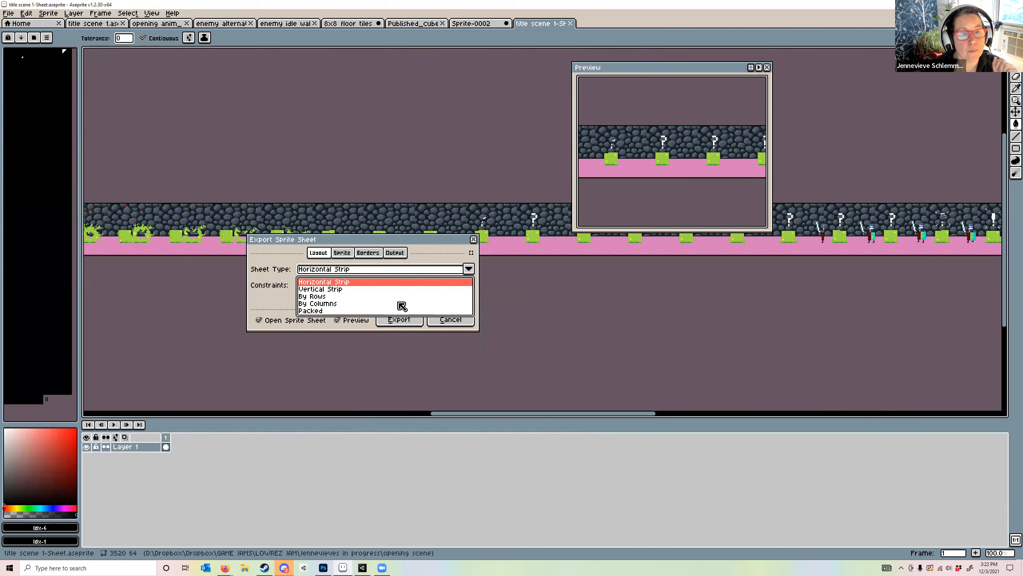
{"action": "left_click", "coordinate": [357, 310]}
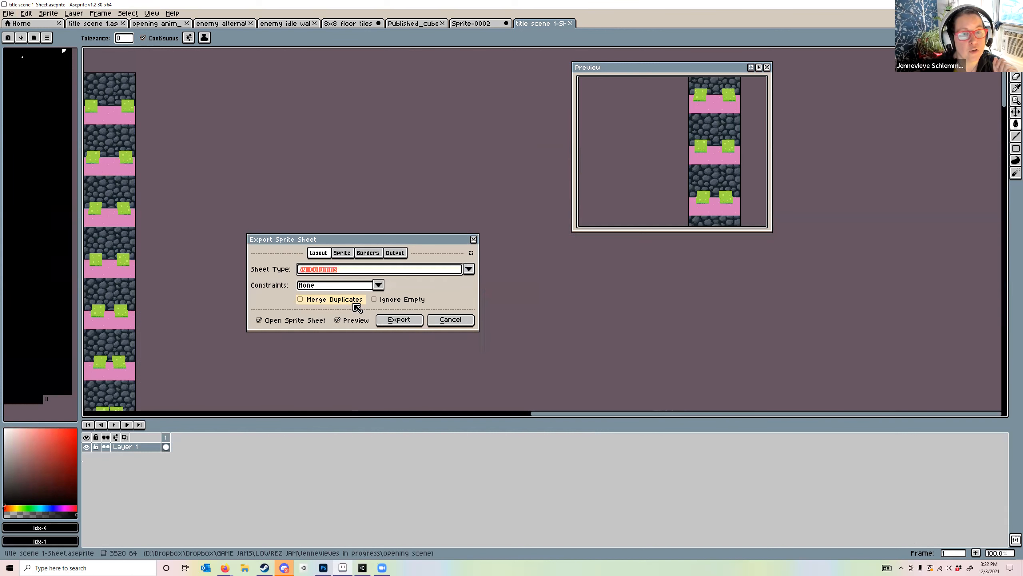
Export title scene 1 as a Horizontal Strip sprite sheet with constraints set to None and inspect the opened strip
{"action": "left_click", "coordinate": [469, 269]}
{"action": "left_click", "coordinate": [414, 283]}
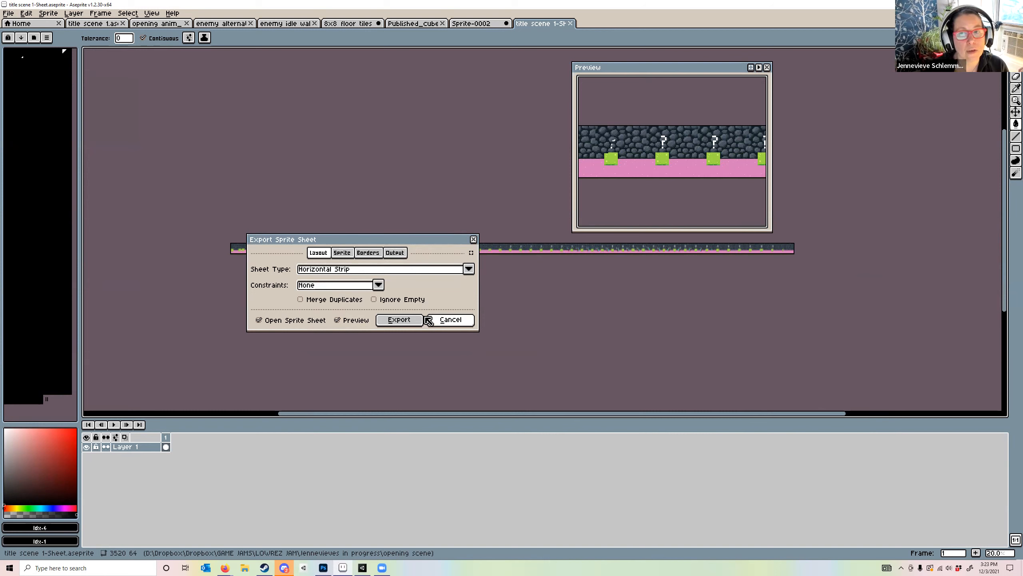
{"action": "left_click", "coordinate": [379, 285]}
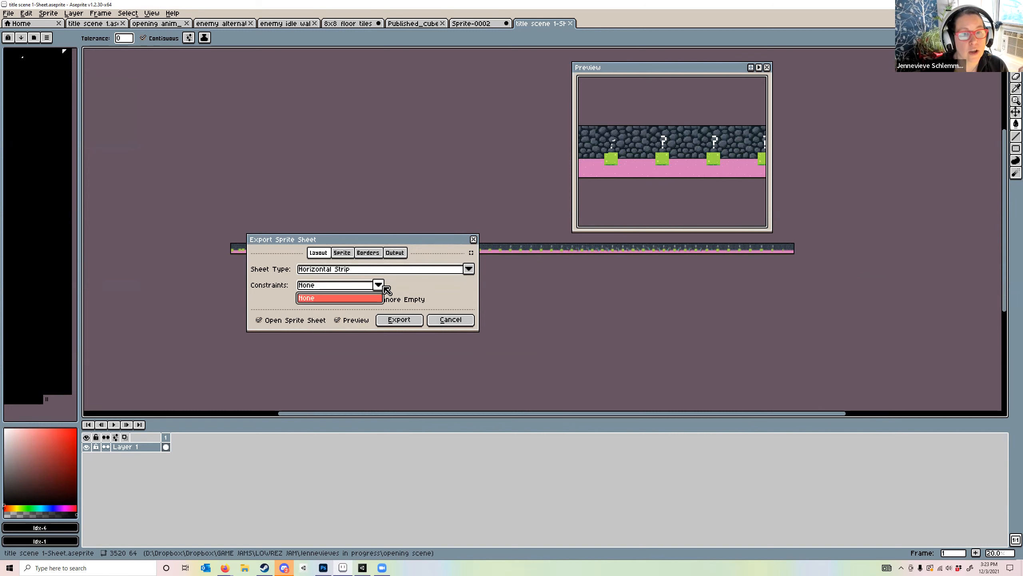
{"action": "left_click", "coordinate": [343, 290]}
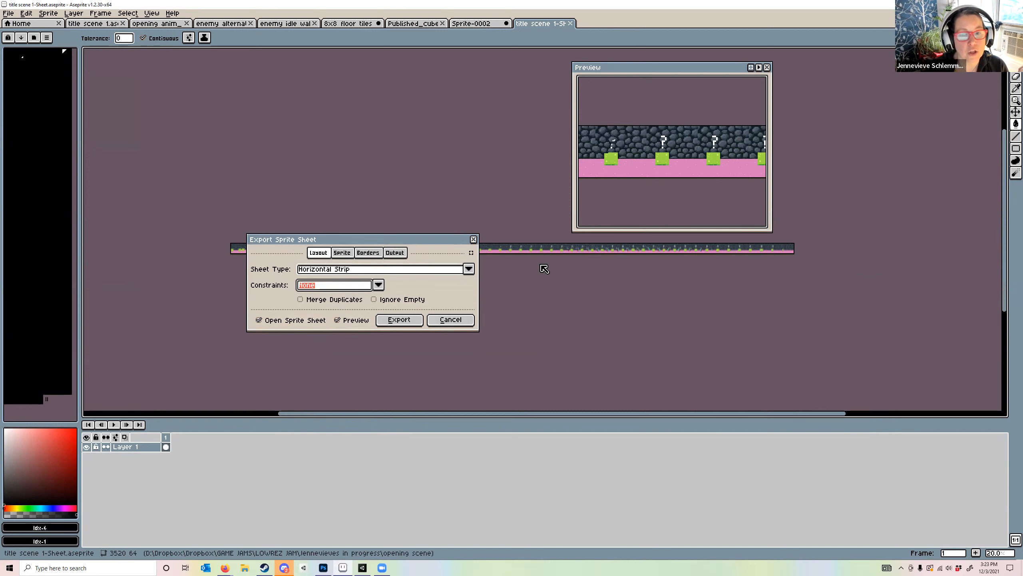
{"action": "left_click", "coordinate": [392, 321]}
{"action": "scroll", "coordinate": [393, 161], "scroll_direction": "down", "scroll_amount": 4}
{"action": "scroll", "coordinate": [393, 161], "scroll_direction": "up", "scroll_amount": 2}
{"action": "left_click_drag", "start_coordinate": [393, 161], "coordinate": [471, 237]}
{"action": "scroll", "coordinate": [470, 237], "scroll_direction": "down", "scroll_amount": 3}
{"action": "scroll", "coordinate": [470, 237], "scroll_direction": "up", "scroll_amount": 2}
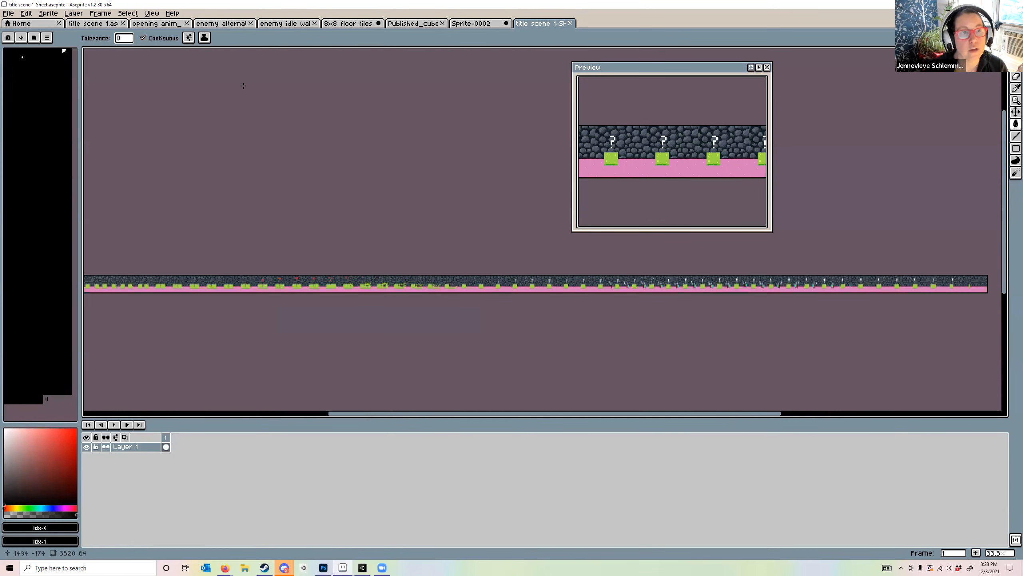
Try saving the exported strip as title scene 1-Sheet.png with the png file type, and cancel the save
{"action": "left_click", "coordinate": [8, 13]}
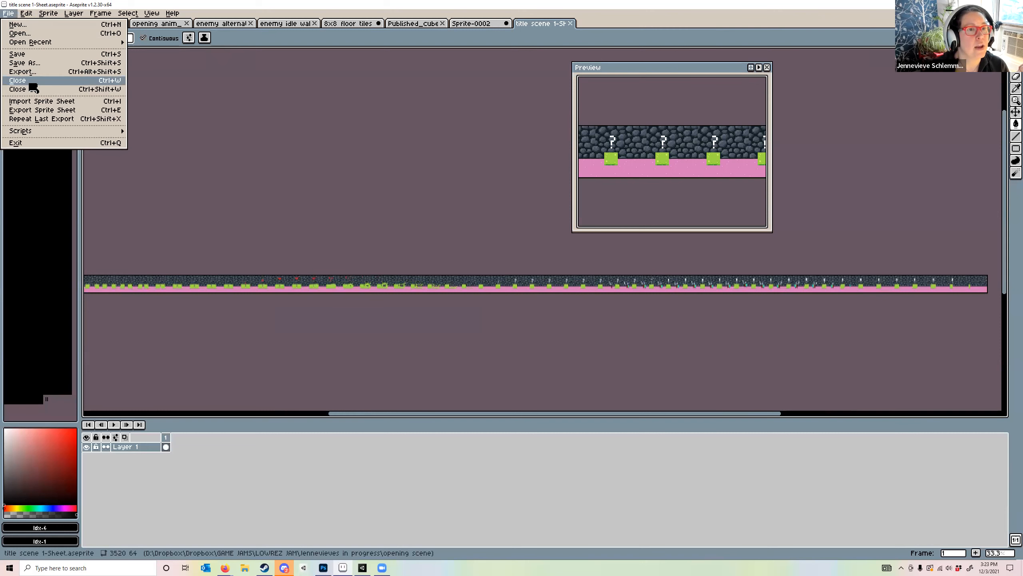
{"action": "left_click", "coordinate": [31, 63]}
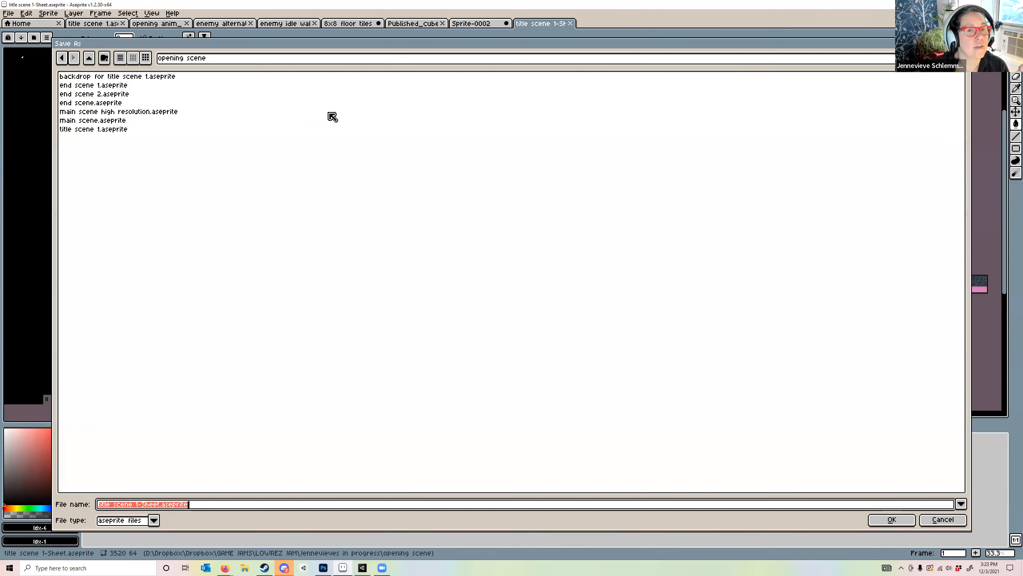
{"action": "left_click", "coordinate": [154, 521]}
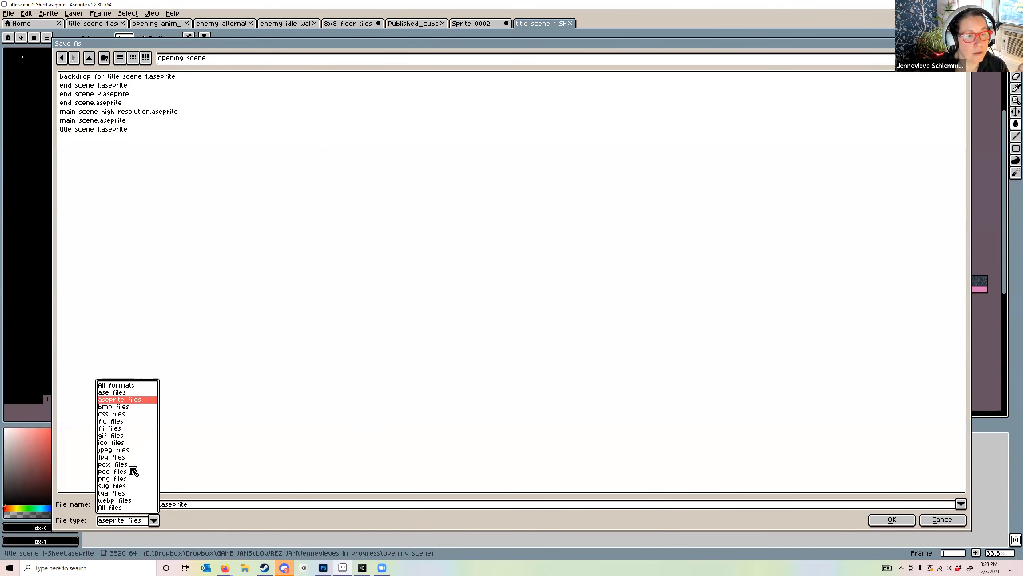
{"action": "left_click", "coordinate": [126, 479]}
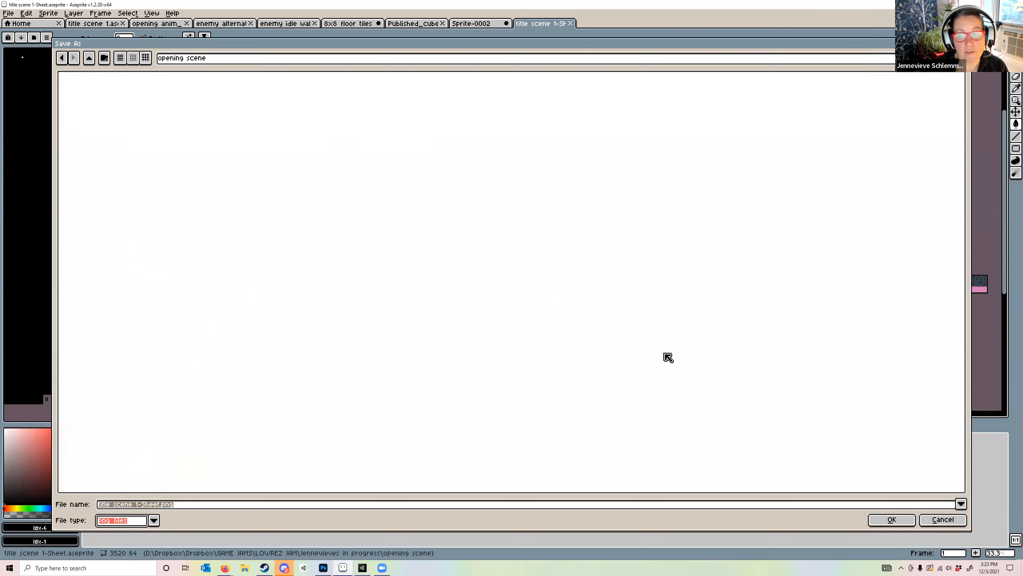
{"action": "left_click", "coordinate": [942, 520]}
{"action": "scroll", "coordinate": [552, 248], "scroll_direction": "down", "scroll_amount": 2}
{"action": "scroll", "coordinate": [552, 248], "scroll_direction": "up", "scroll_amount": 2}
{"action": "scroll", "coordinate": [551, 247], "scroll_direction": "down", "scroll_amount": 1}
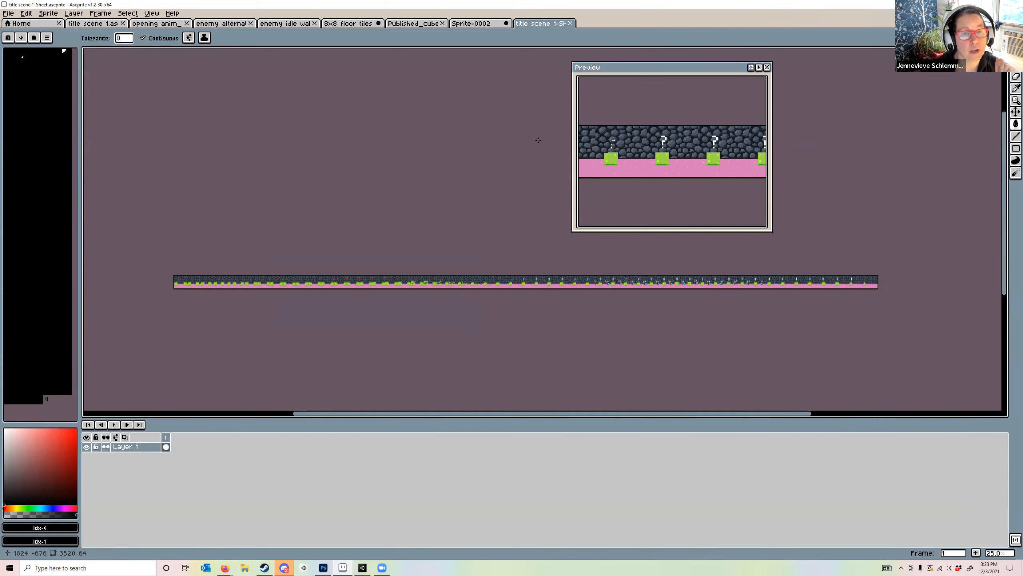
Return to the title scene 1 sprite and go to the animation's first frame
{"action": "left_click", "coordinate": [114, 24]}
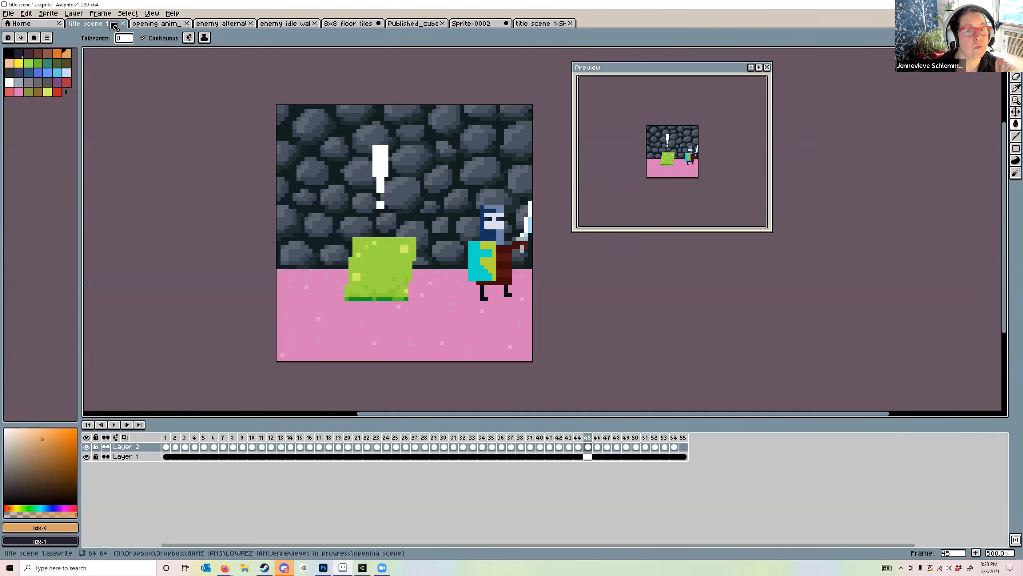
{"action": "scroll", "coordinate": [218, 193], "scroll_direction": "up", "scroll_amount": 1}
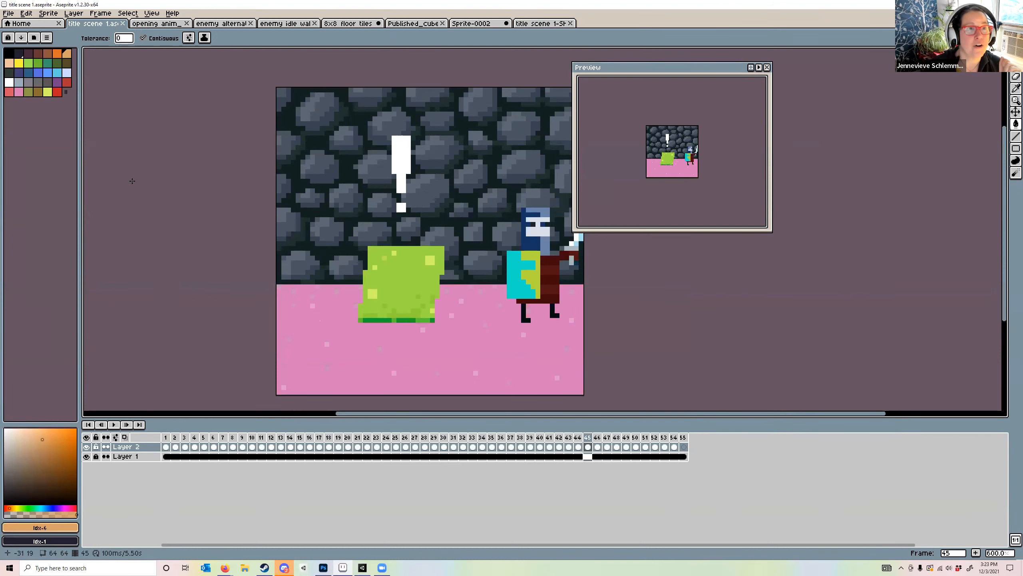
{"action": "scroll", "coordinate": [188, 174], "scroll_direction": "down", "scroll_amount": 1}
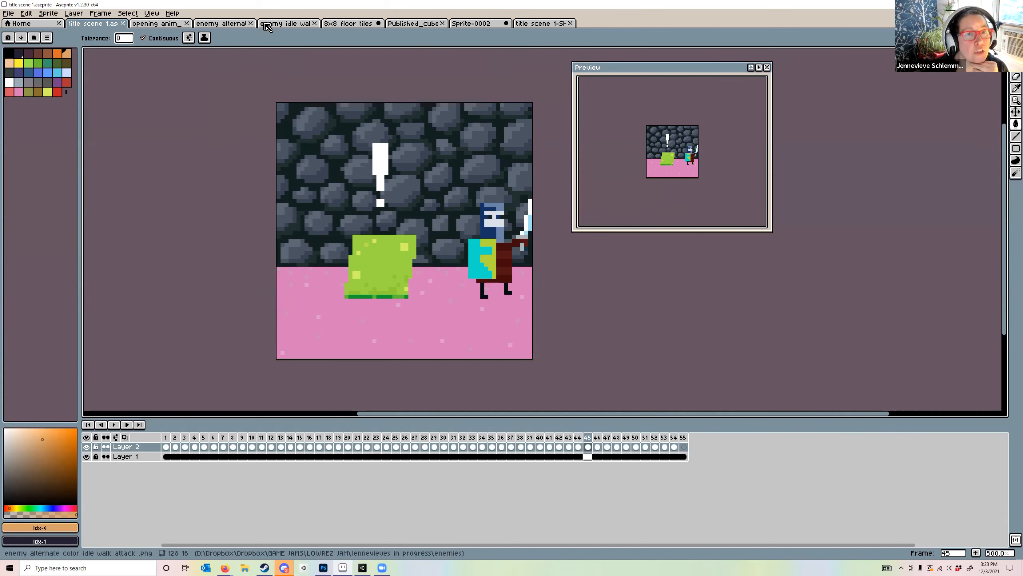
{"action": "left_click", "coordinate": [471, 23]}
{"action": "left_click", "coordinate": [91, 23]}
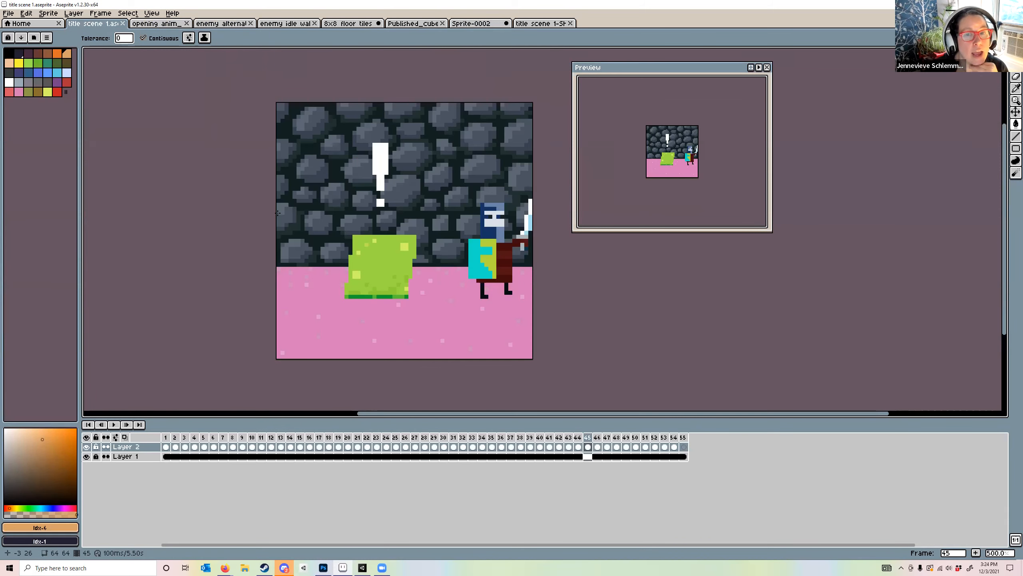
{"action": "scroll", "coordinate": [331, 224], "scroll_direction": "up", "scroll_amount": 2}
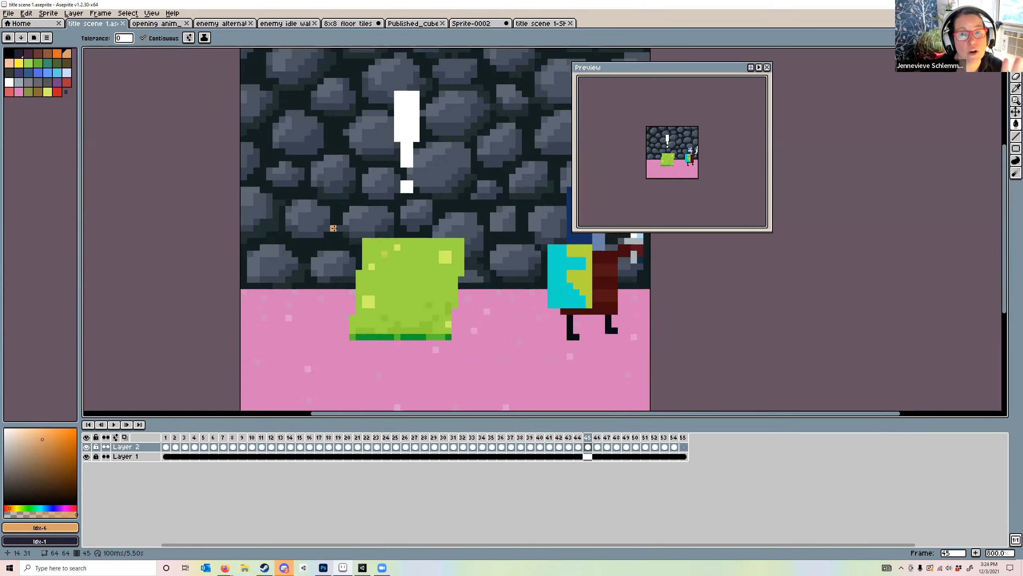
{"action": "scroll", "coordinate": [334, 226], "scroll_direction": "down", "scroll_amount": 2}
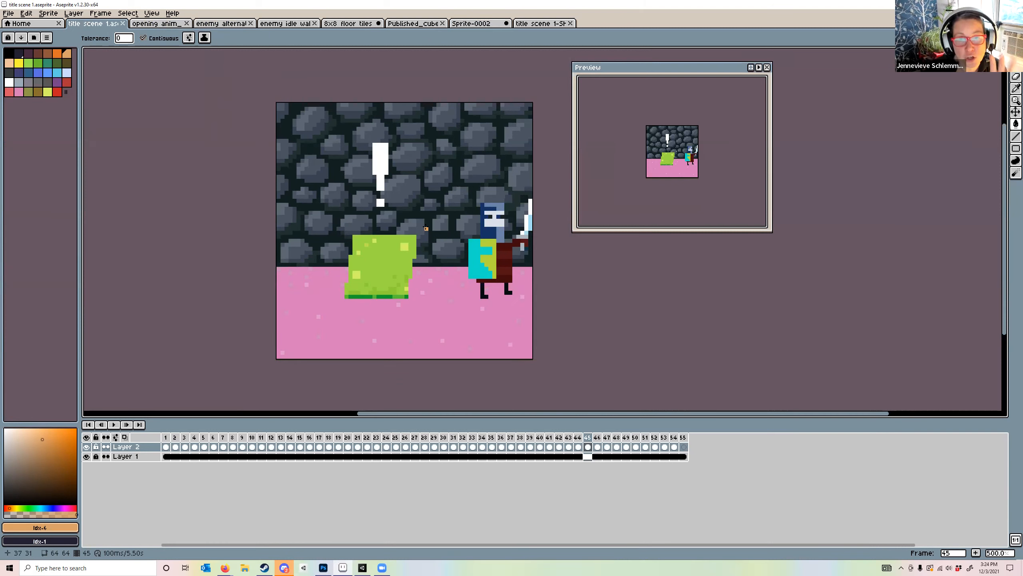
{"action": "key", "text": "Home"}
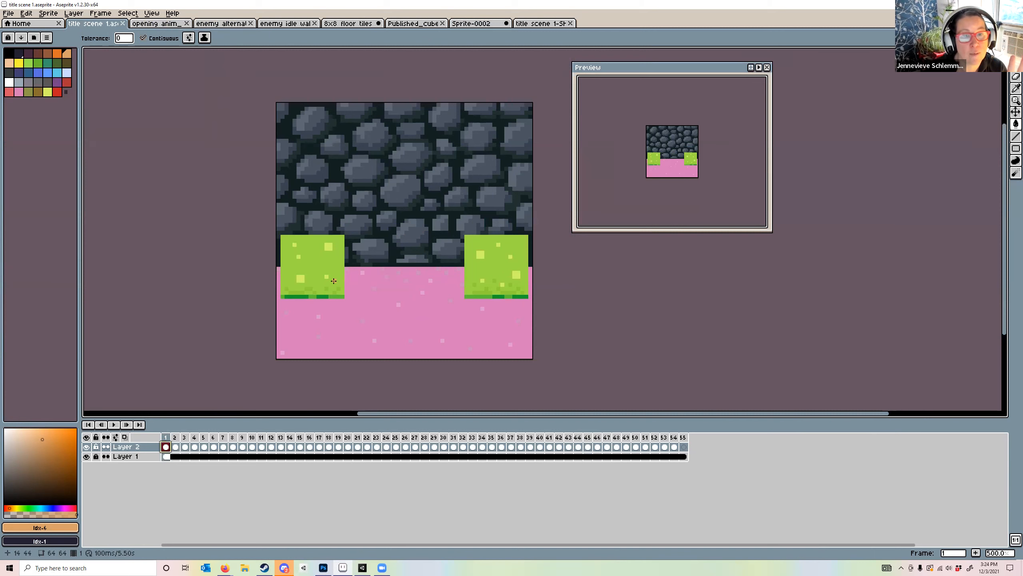
{"action": "left_click", "coordinate": [11, 11]}
{"action": "left_click", "coordinate": [211, 217]}
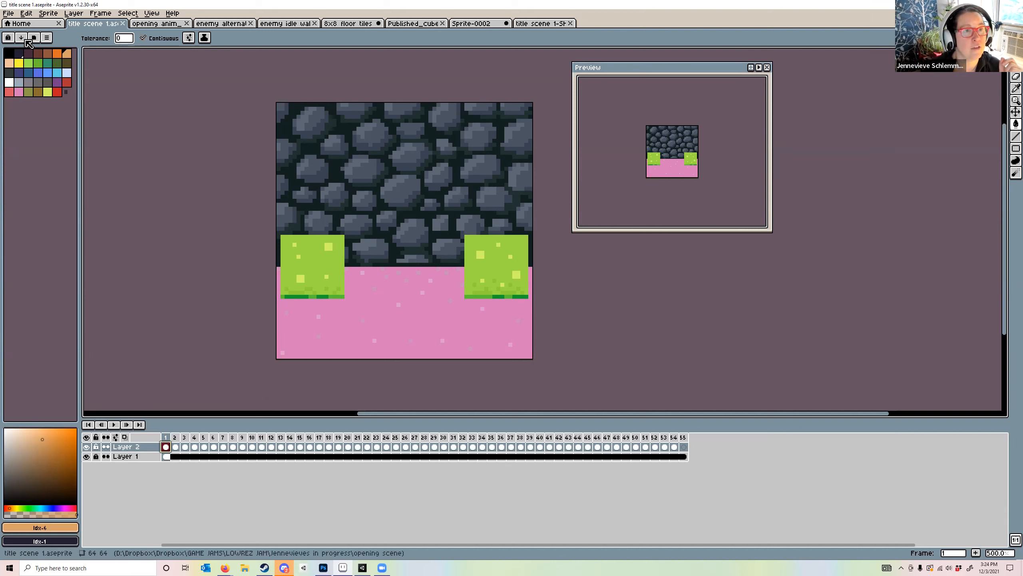
Review the animation export settings of title scene 1 and close them without exporting
{"action": "left_click", "coordinate": [8, 13]}
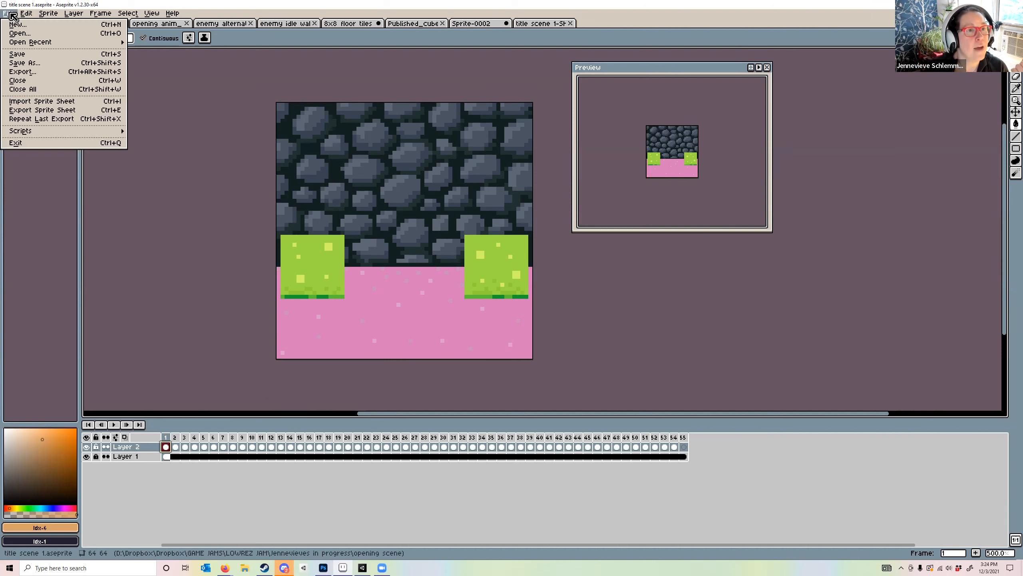
{"action": "left_click", "coordinate": [57, 71]}
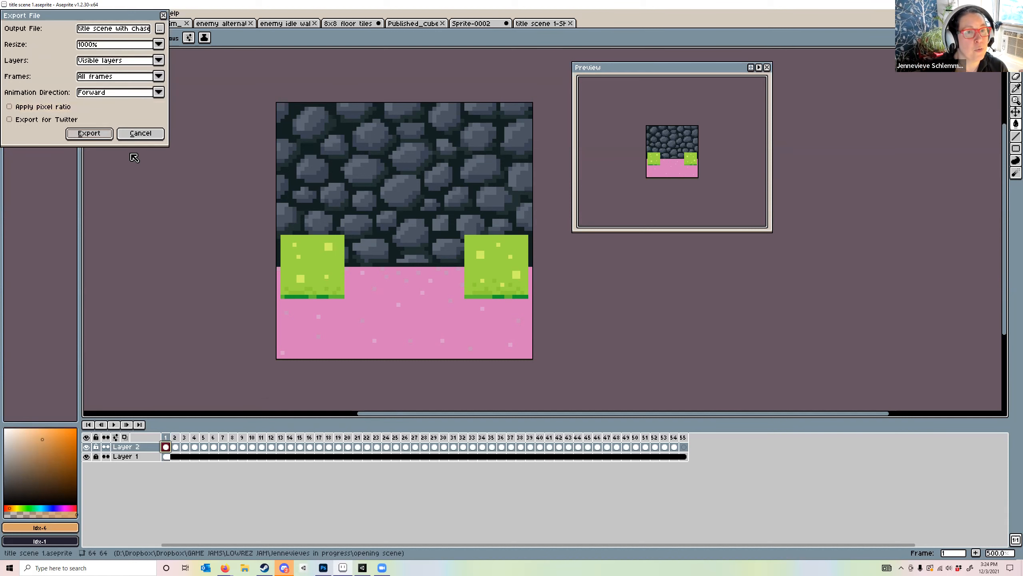
{"action": "left_click", "coordinate": [142, 136]}
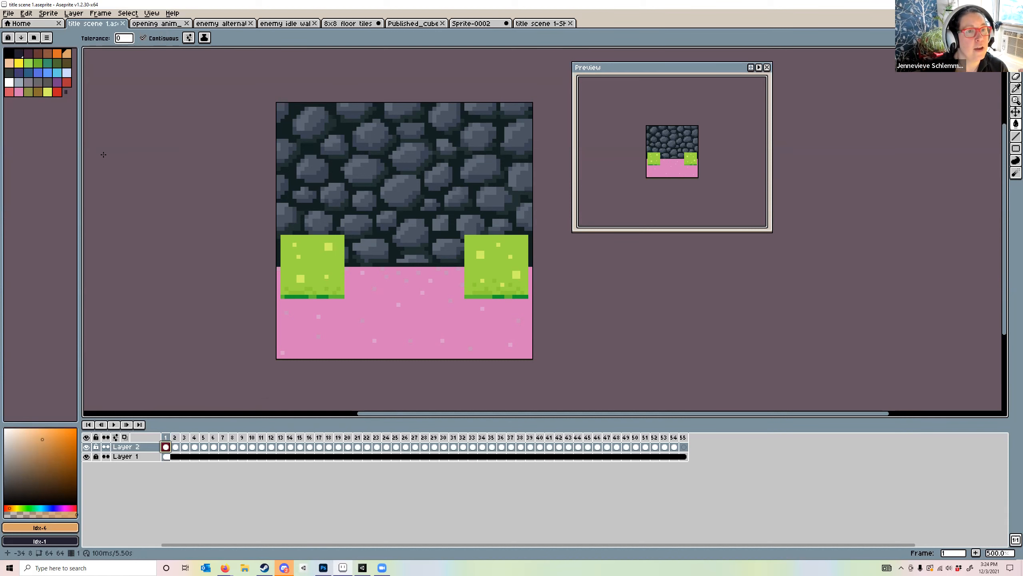
{"action": "left_click", "coordinate": [8, 13]}
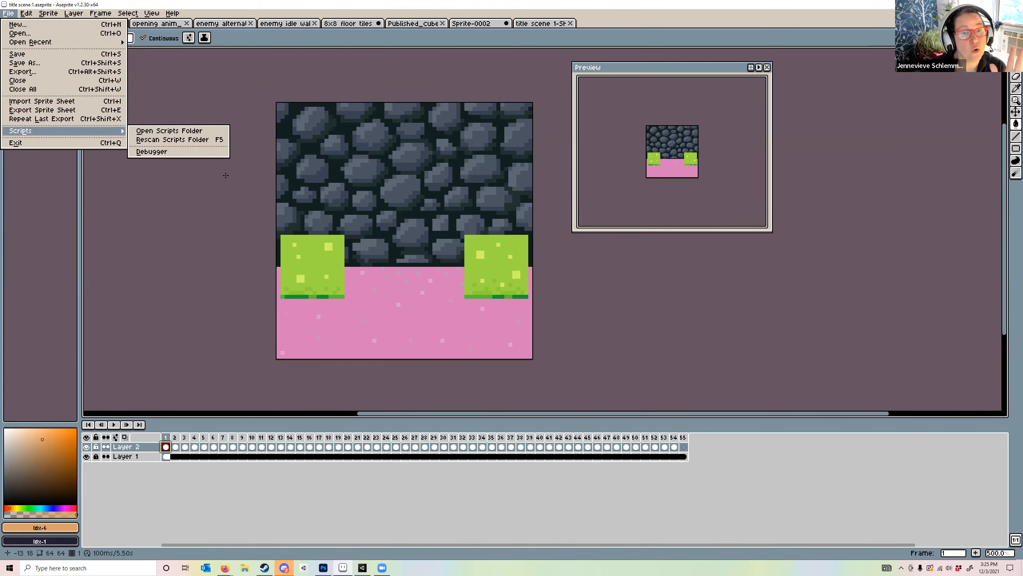
{"action": "left_click", "coordinate": [244, 184]}
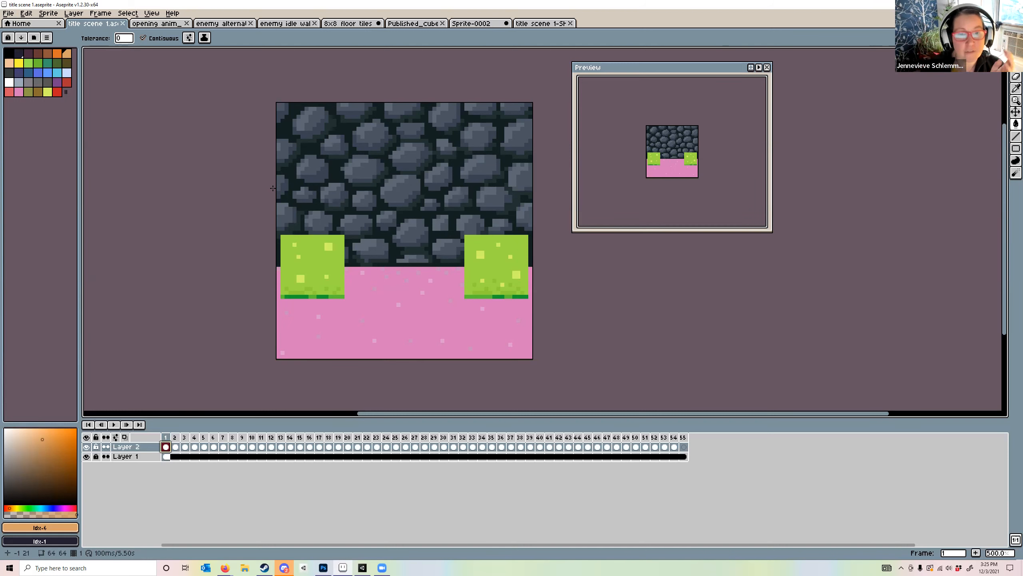
{"action": "scroll", "coordinate": [273, 189], "scroll_direction": "up", "scroll_amount": 1}
{"action": "scroll", "coordinate": [273, 189], "scroll_direction": "down", "scroll_amount": 1}
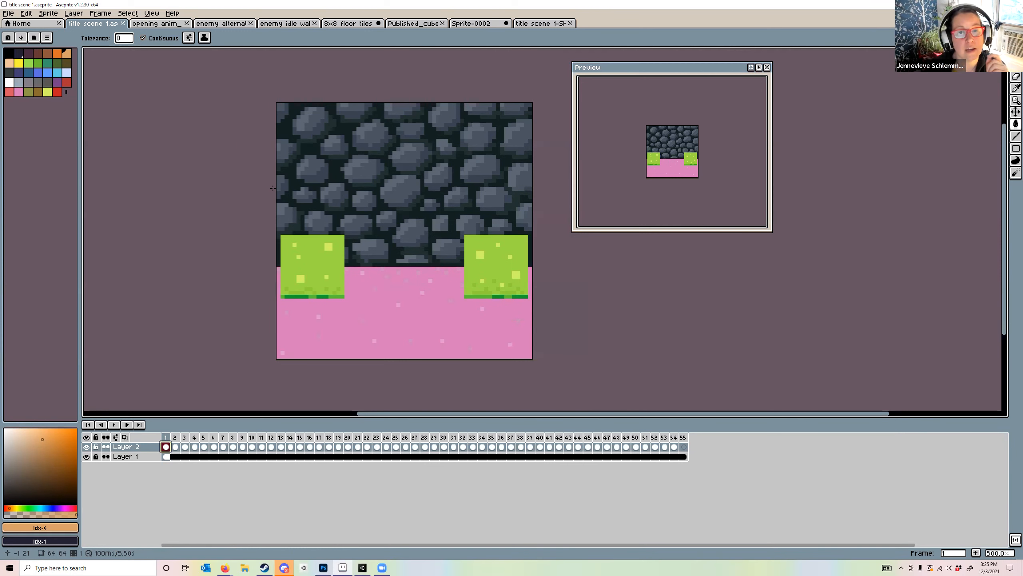
{"action": "scroll", "coordinate": [429, 225], "scroll_direction": "up", "scroll_amount": 2}
{"action": "scroll", "coordinate": [428, 224], "scroll_direction": "down", "scroll_amount": 2}
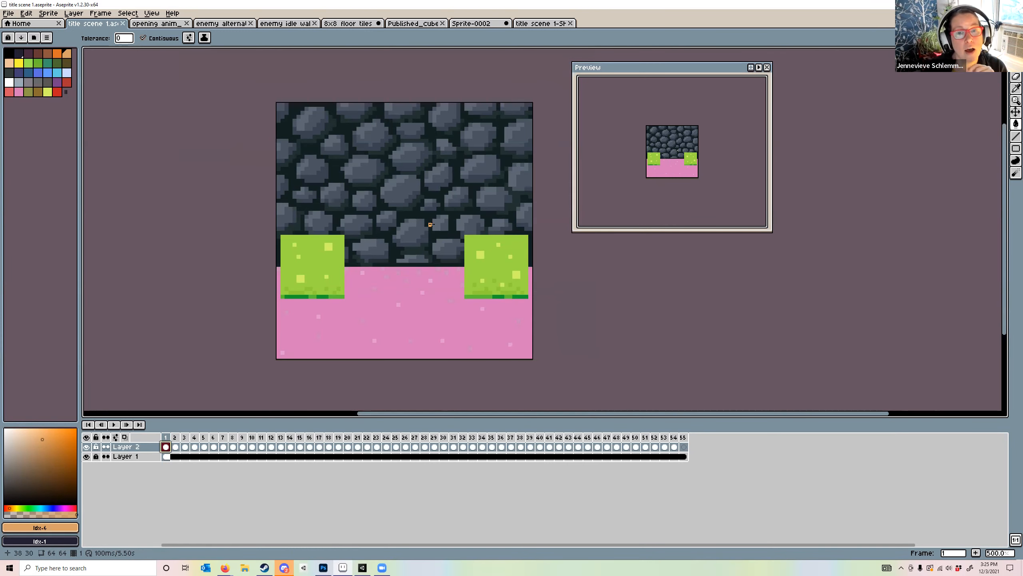
{"action": "left_click", "coordinate": [198, 244]}
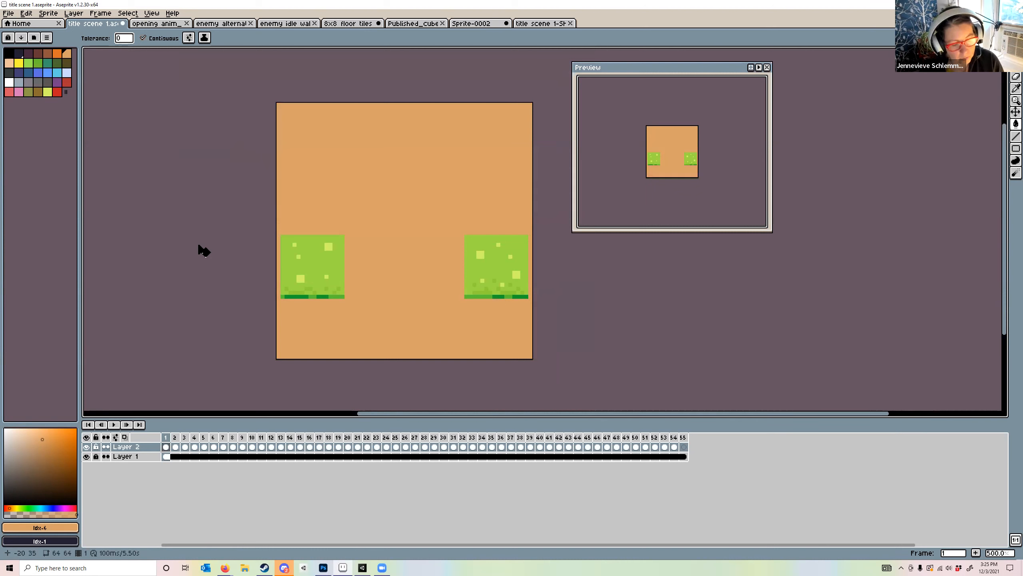
{"action": "key", "text": "ctrl+z"}
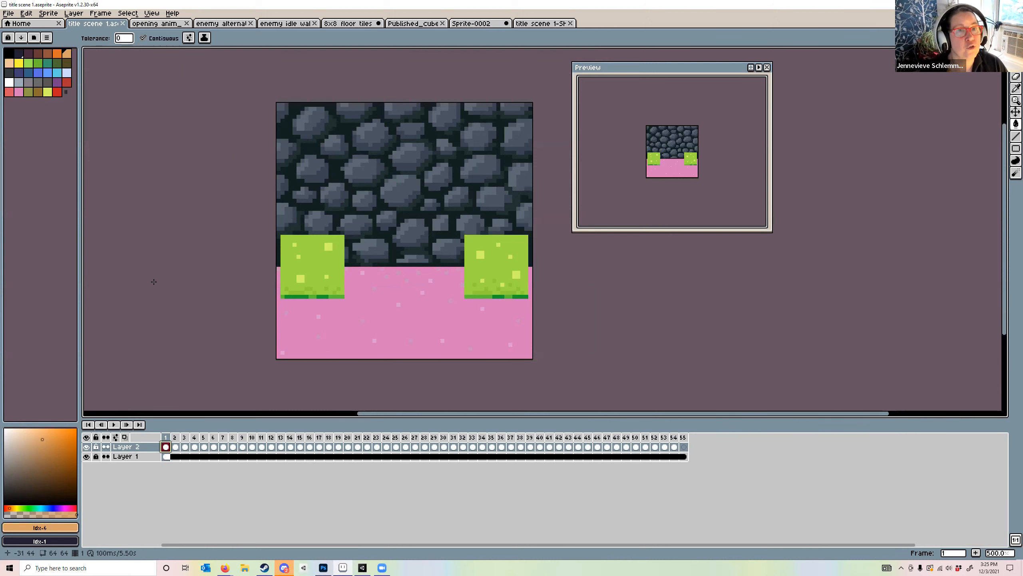
Erase the black figure and colour dots in Sprite-0002 with a size 44 eraser, and reduce the eraser size to 2
{"action": "left_click", "coordinate": [475, 23]}
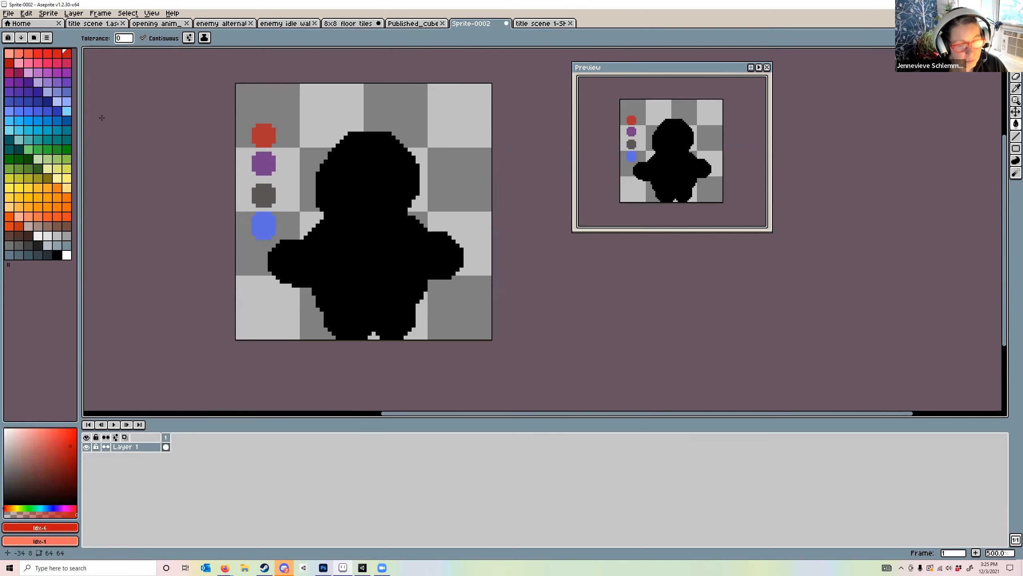
{"action": "key", "text": "b"}
{"action": "left_click", "coordinate": [109, 37]}
{"action": "left_click_drag", "start_coordinate": [107, 51], "coordinate": [165, 60]}
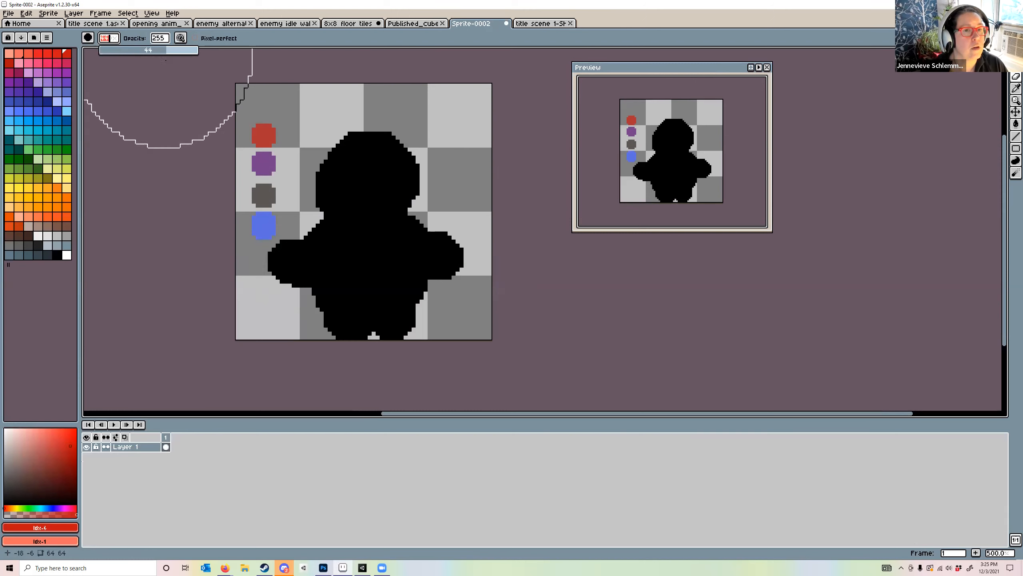
{"action": "mouse_move", "coordinate": [189, 125]}
{"action": "left_mouse_down"}
{"action": "mouse_move", "coordinate": [427, 302]}
{"action": "mouse_move", "coordinate": [308, 217]}
{"action": "left_mouse_up"}
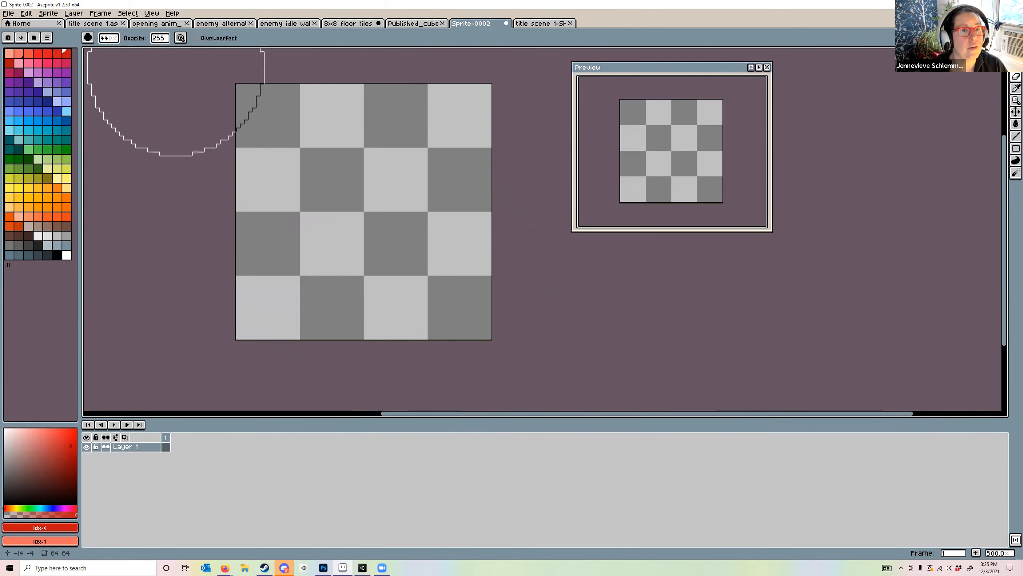
{"action": "left_click", "coordinate": [108, 37]}
{"action": "left_click_drag", "start_coordinate": [161, 51], "coordinate": [104, 58]}
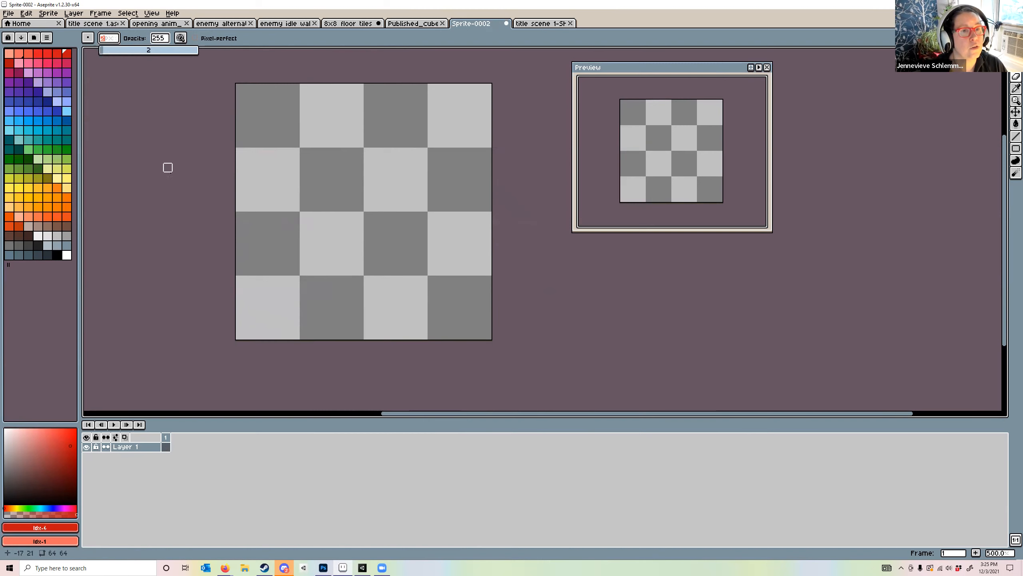
Paint an orange rounded head and a tall body in the middle of the canvas with the size 5 Pencil tool
{"action": "key", "text": "b"}
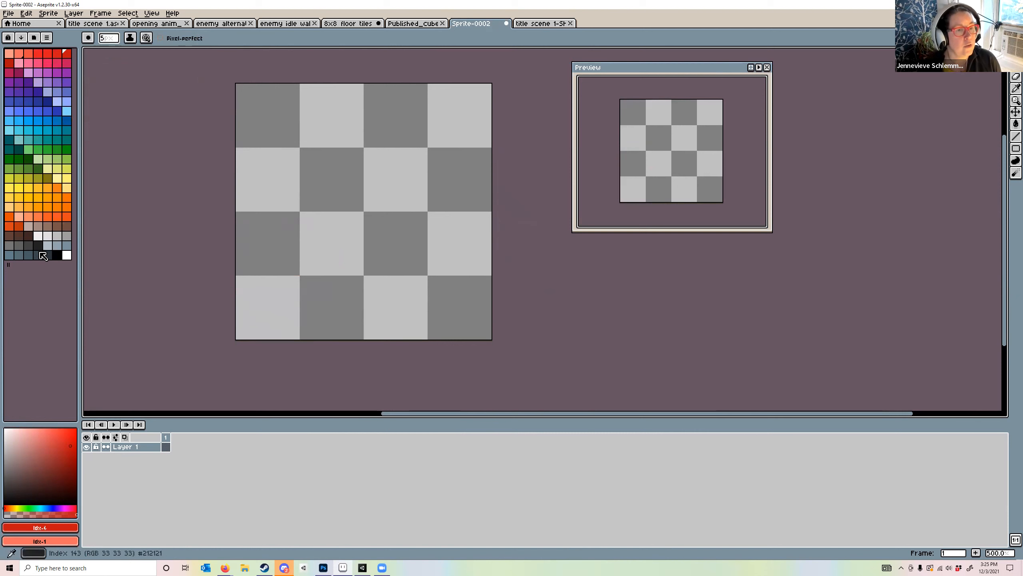
{"action": "left_click", "coordinate": [47, 219]}
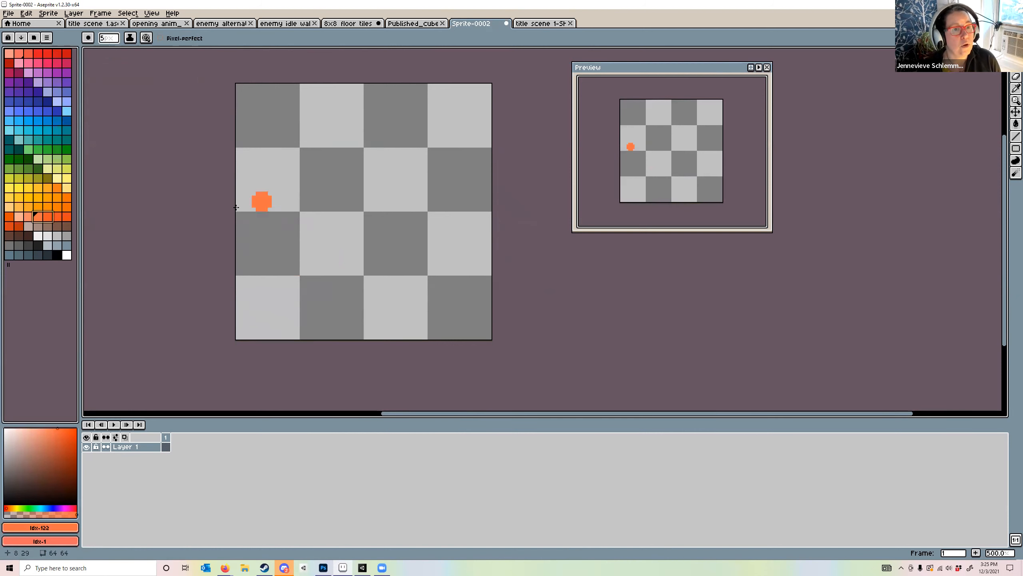
{"action": "mouse_move", "coordinate": [365, 172]}
{"action": "left_mouse_down"}
{"action": "mouse_move", "coordinate": [361, 203]}
{"action": "mouse_move", "coordinate": [336, 188]}
{"action": "mouse_move", "coordinate": [358, 173]}
{"action": "mouse_move", "coordinate": [355, 200]}
{"action": "mouse_move", "coordinate": [354, 179]}
{"action": "mouse_move", "coordinate": [338, 177]}
{"action": "mouse_move", "coordinate": [379, 195]}
{"action": "mouse_move", "coordinate": [335, 183]}
{"action": "left_mouse_up"}
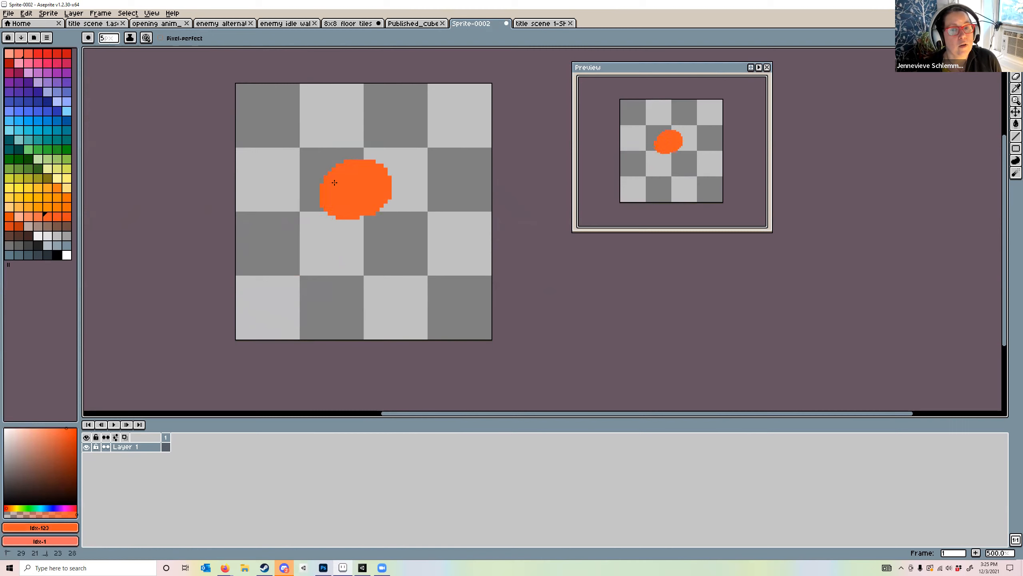
{"action": "mouse_move", "coordinate": [318, 226]}
{"action": "left_mouse_down"}
{"action": "mouse_move", "coordinate": [330, 321]}
{"action": "mouse_move", "coordinate": [379, 318]}
{"action": "mouse_move", "coordinate": [382, 275]}
{"action": "mouse_move", "coordinate": [358, 216]}
{"action": "mouse_move", "coordinate": [365, 304]}
{"action": "mouse_move", "coordinate": [348, 221]}
{"action": "mouse_move", "coordinate": [343, 260]}
{"action": "left_mouse_up"}
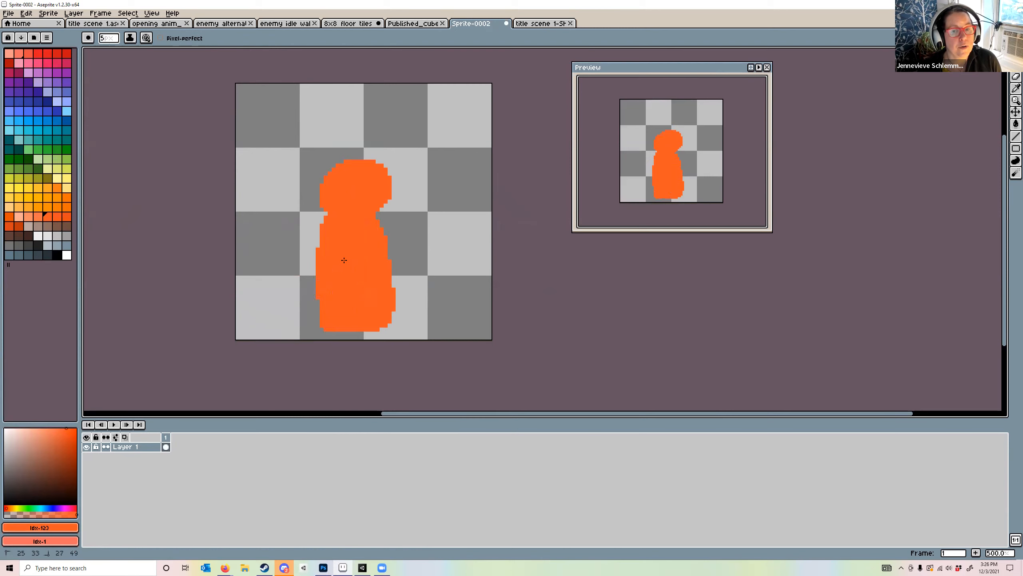
Add a pointed beak, a front foot and a tail to the orange figure, refining them with a size 3 brush
{"action": "left_click_drag", "start_coordinate": [379, 317], "coordinate": [407, 322]}
{"action": "mouse_move", "coordinate": [393, 178]}
{"action": "left_mouse_down"}
{"action": "mouse_move", "coordinate": [390, 189]}
{"action": "mouse_move", "coordinate": [403, 174]}
{"action": "mouse_move", "coordinate": [411, 183]}
{"action": "left_mouse_up"}
{"action": "key", "text": "e"}
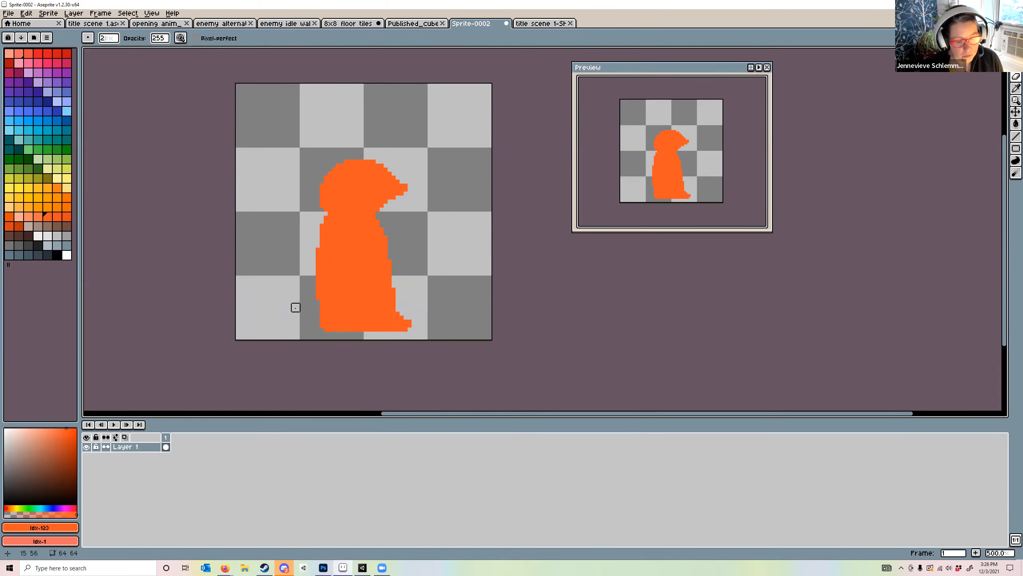
{"action": "key", "text": "b"}
{"action": "left_click", "coordinate": [313, 317]}
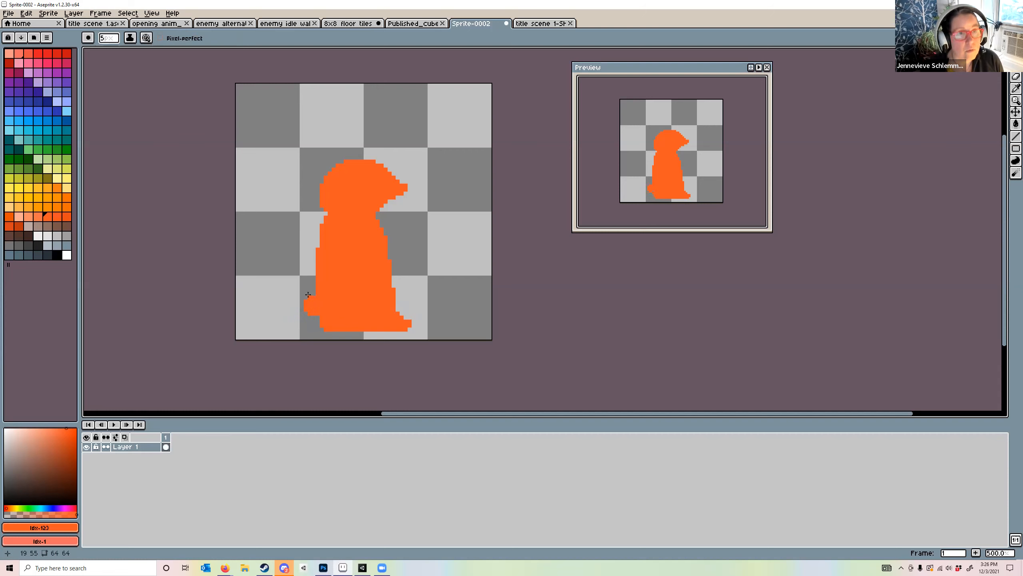
{"action": "left_click", "coordinate": [105, 40]}
{"action": "left_click_drag", "start_coordinate": [105, 50], "coordinate": [103, 52]}
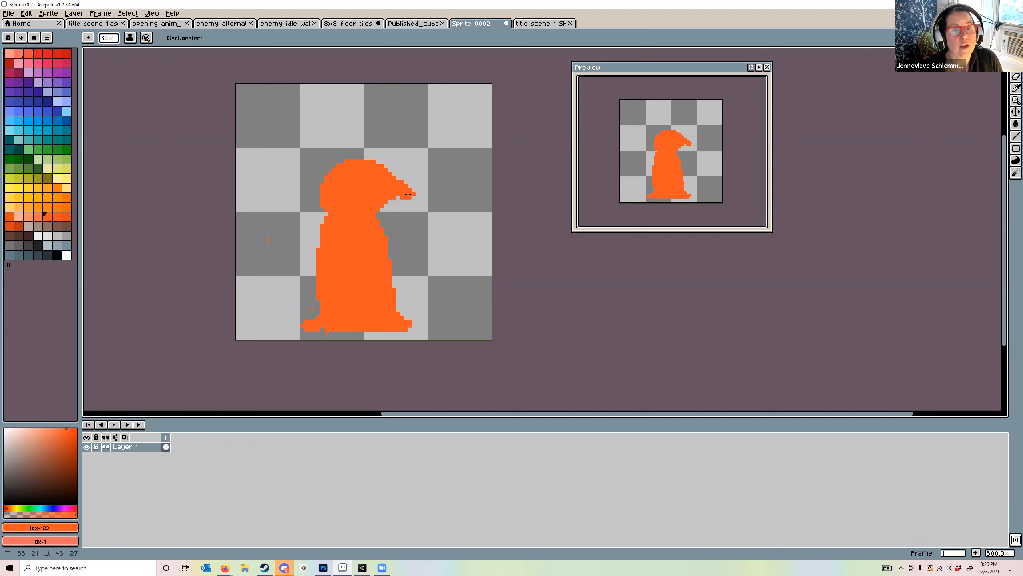
Paint a white eye with a black pupil on the orange figure's head
{"action": "left_click", "coordinate": [65, 256]}
{"action": "left_click_drag", "start_coordinate": [366, 181], "coordinate": [365, 182]}
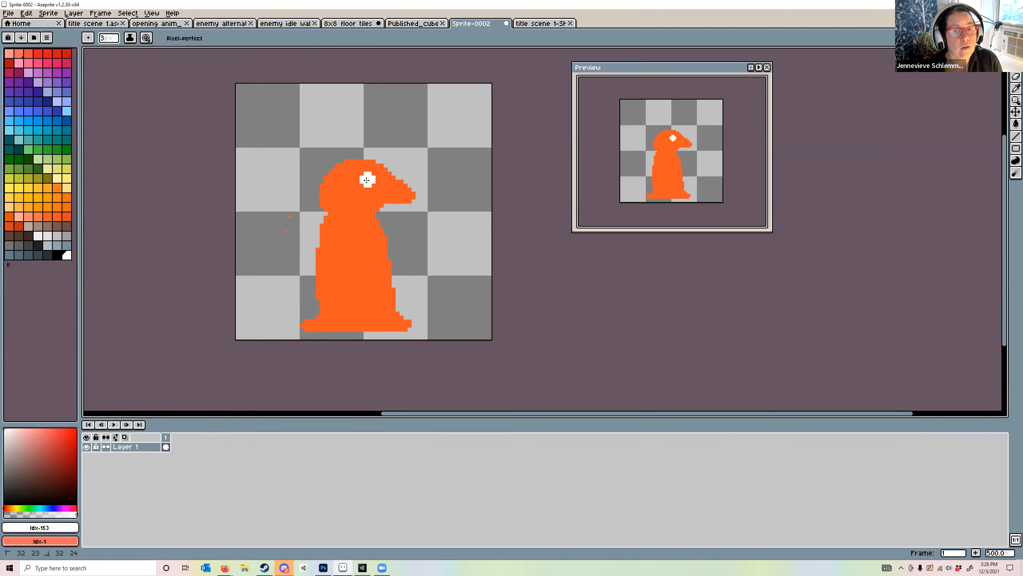
{"action": "left_click", "coordinate": [58, 255]}
{"action": "left_click", "coordinate": [368, 181]}
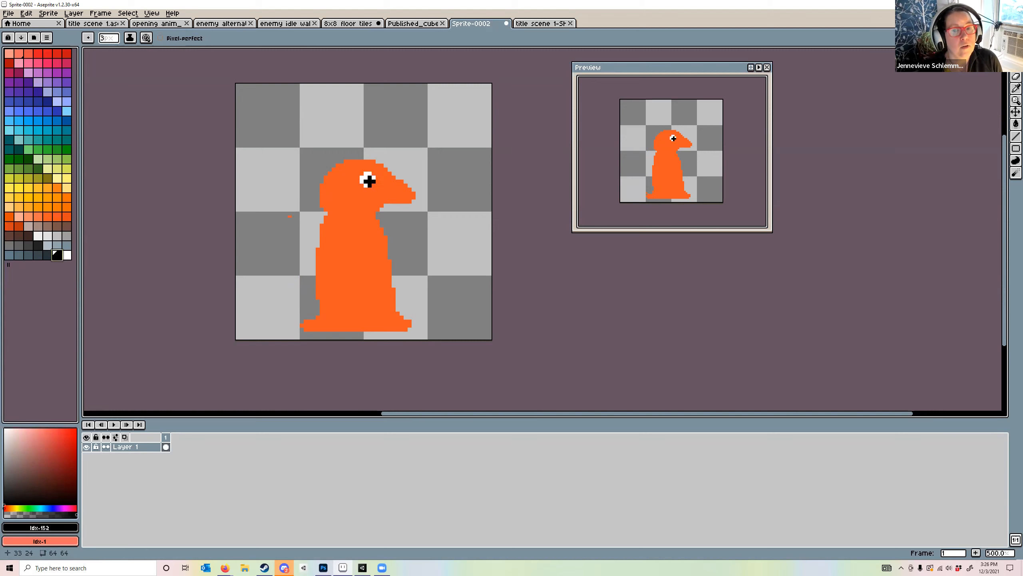
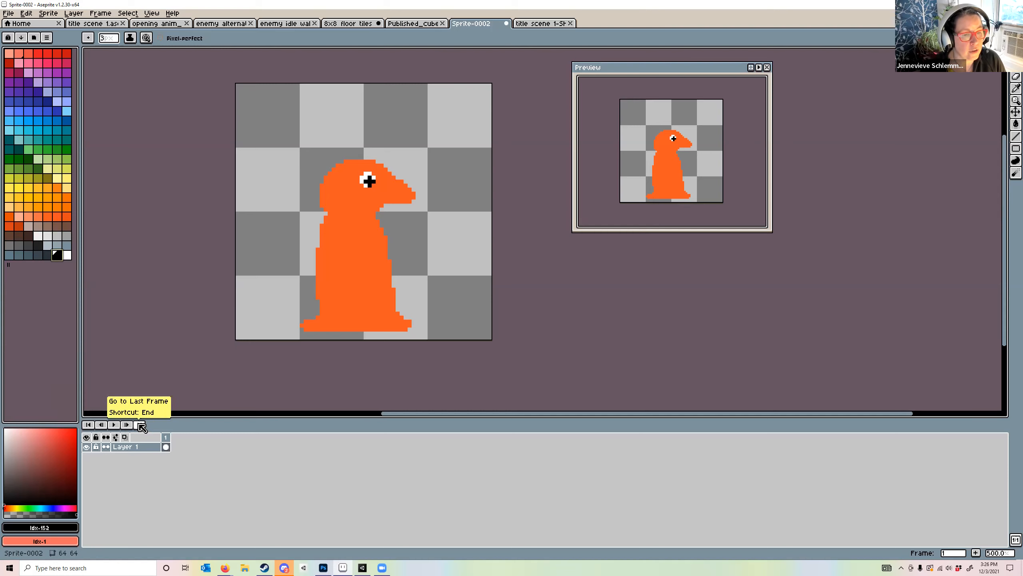
Try out Layer 1's visibility, lock and continuous-cel toggles, restoring each one
{"action": "left_click", "coordinate": [88, 447]}
{"action": "left_click", "coordinate": [88, 448]}
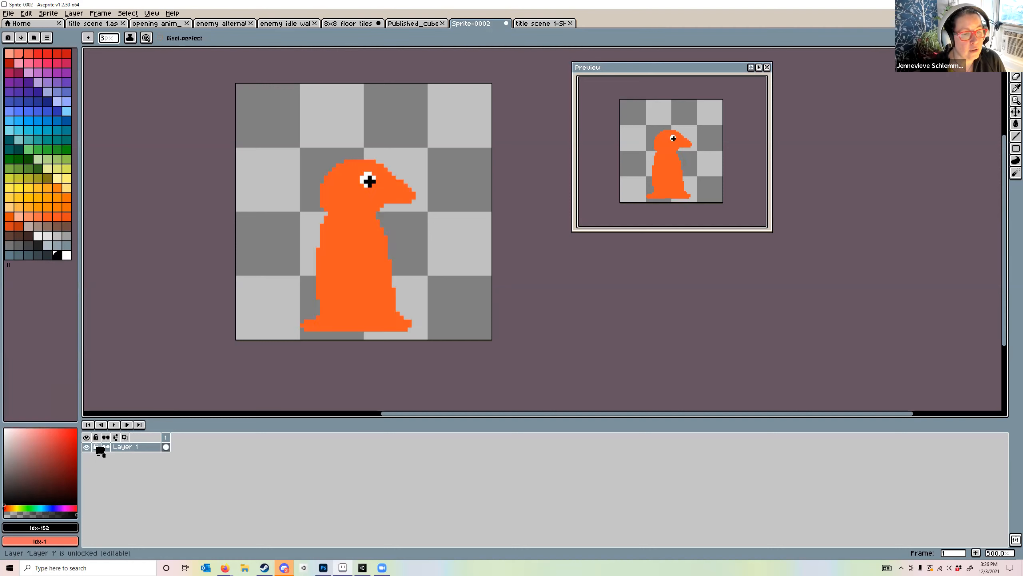
{"action": "left_click", "coordinate": [96, 447]}
{"action": "left_click", "coordinate": [396, 265]}
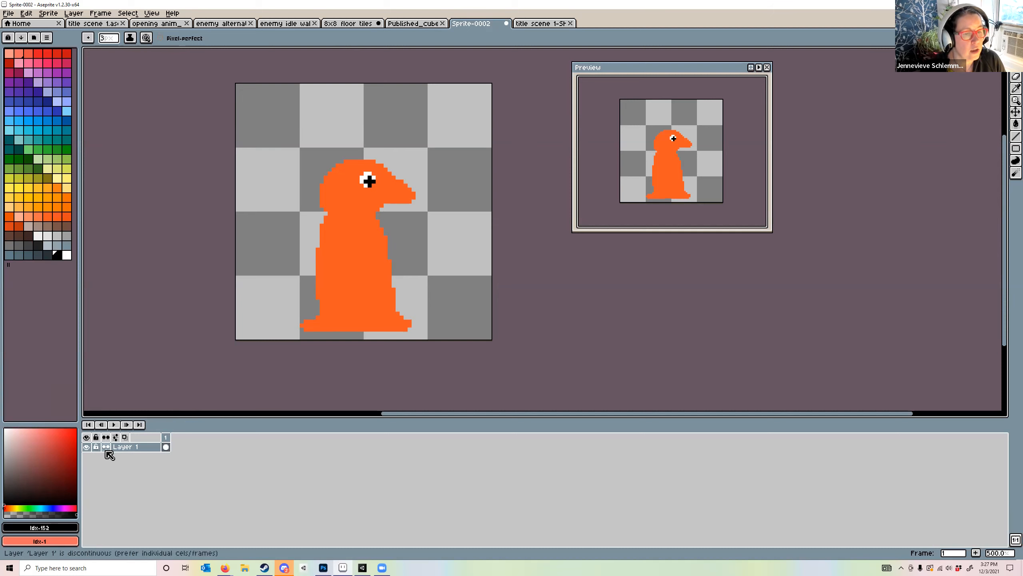
{"action": "left_click", "coordinate": [107, 447]}
{"action": "left_click", "coordinate": [106, 447]}
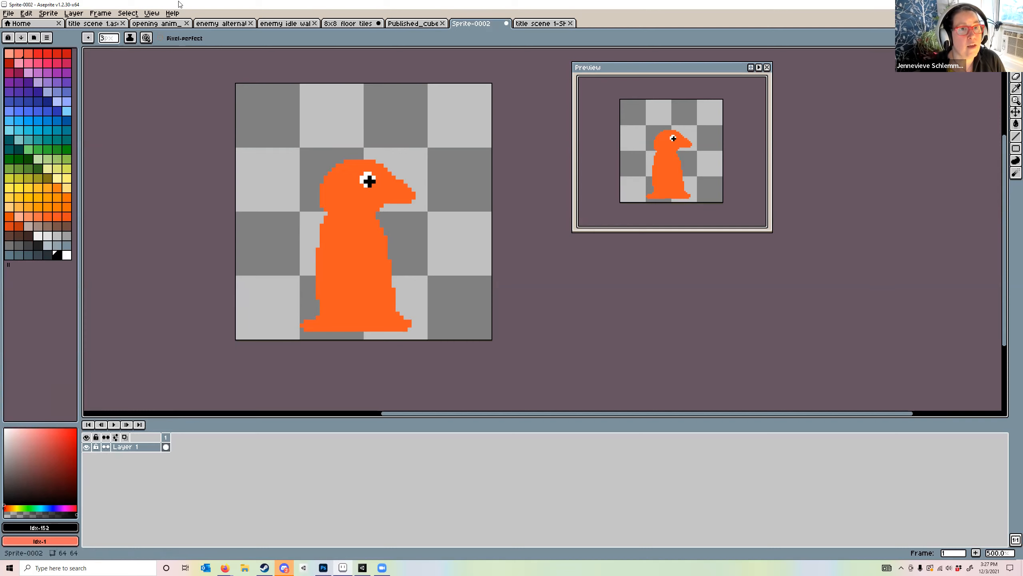
Switch to the title scene 1 sprite, play its animation and stop the playback
{"action": "left_click", "coordinate": [87, 26]}
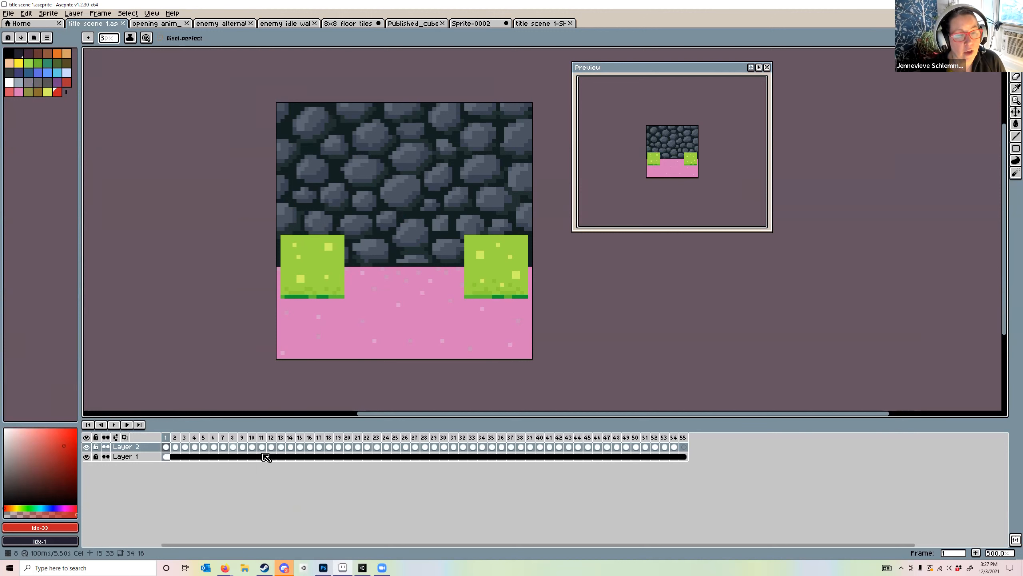
{"action": "left_click", "coordinate": [115, 424]}
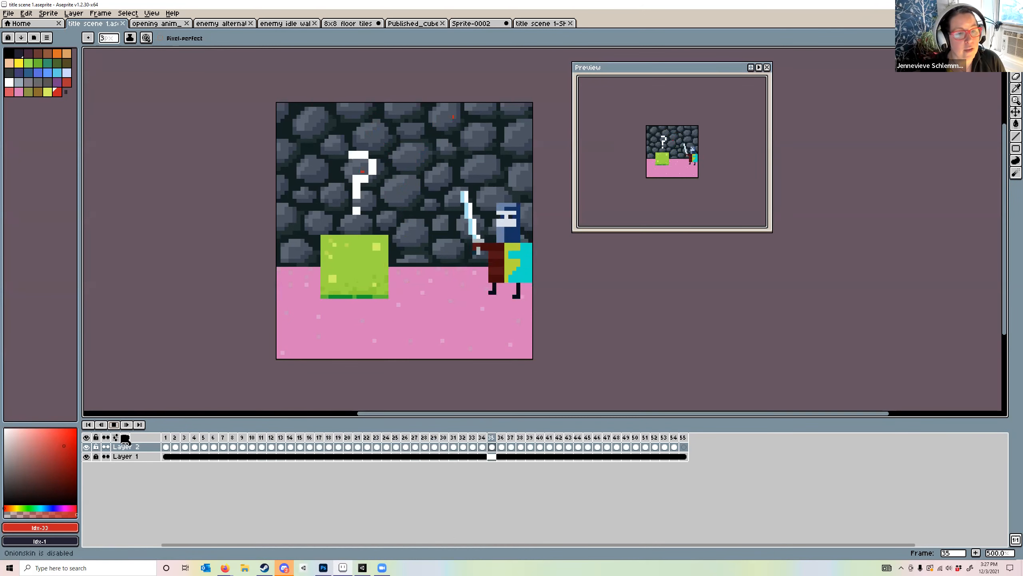
{"action": "left_click", "coordinate": [114, 425]}
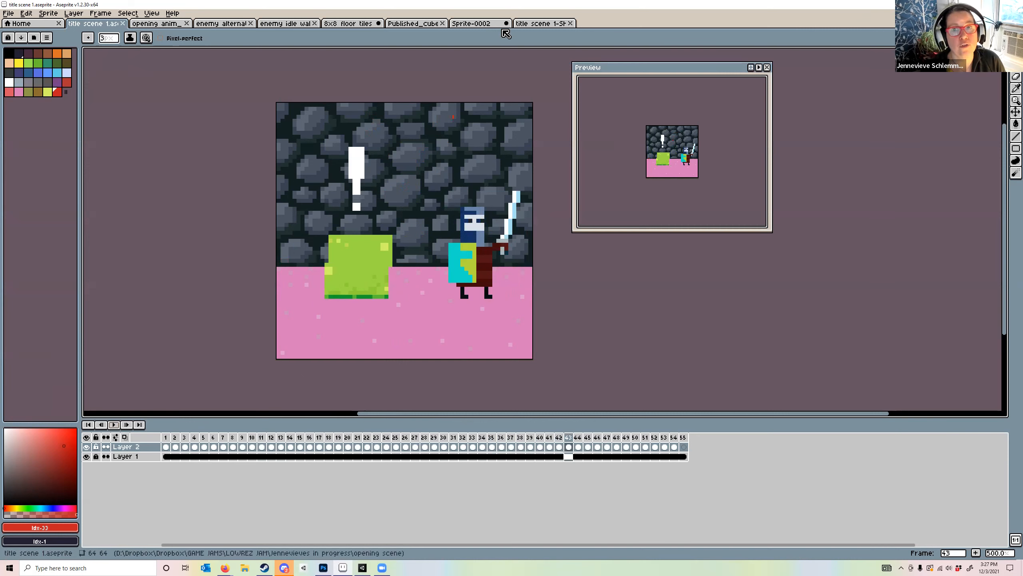
Return to Sprite-0002 and add four new frames after frame 1, each duplicating the orange figure
{"action": "left_click", "coordinate": [480, 25]}
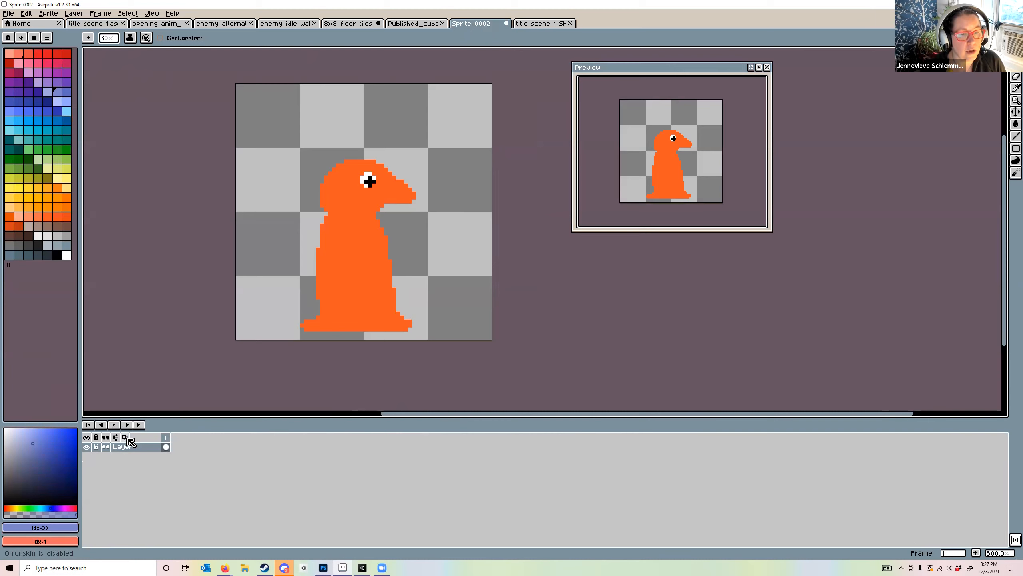
{"action": "right_click", "coordinate": [166, 437]}
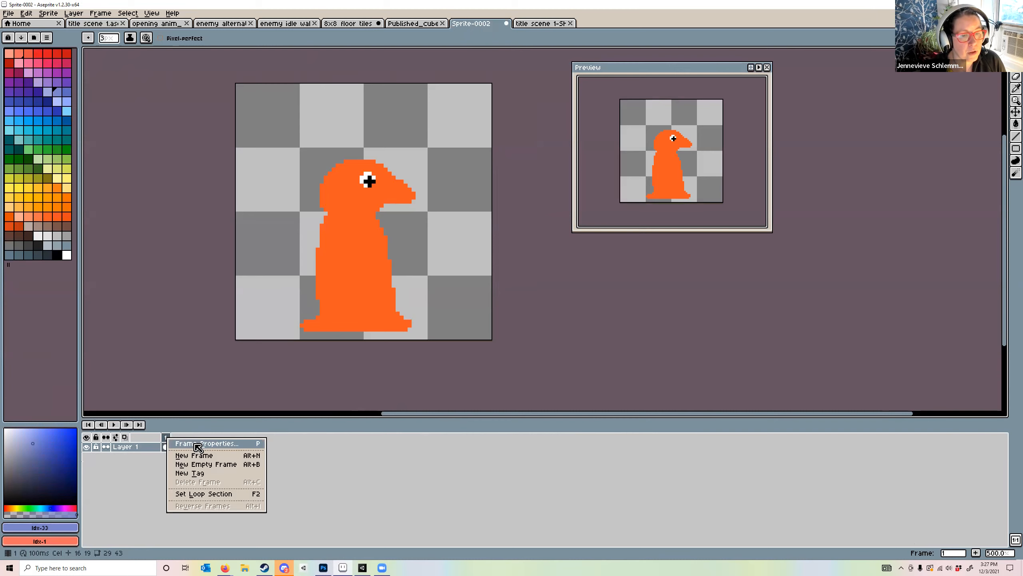
{"action": "left_click", "coordinate": [195, 455]}
{"action": "right_click", "coordinate": [174, 437]}
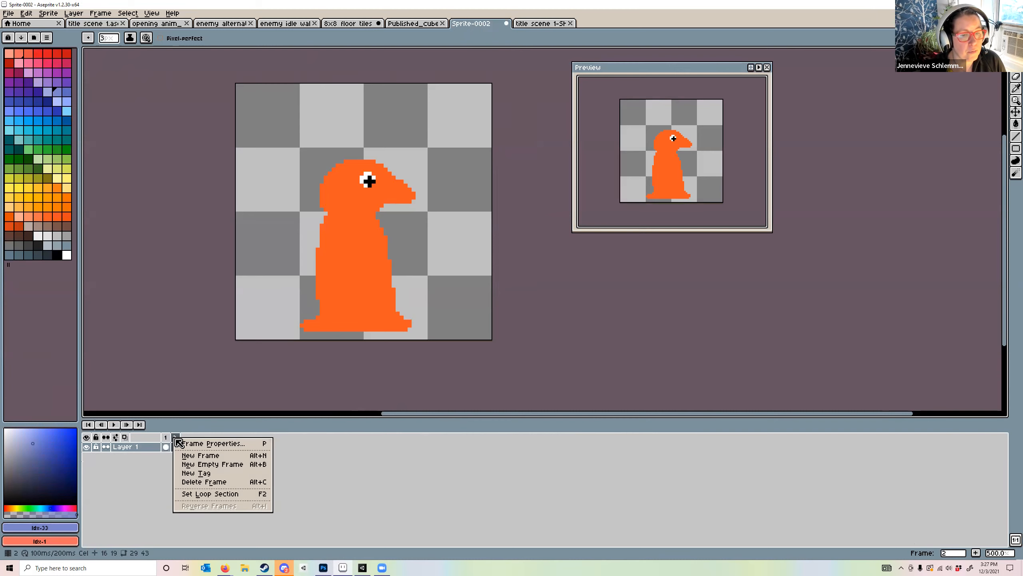
{"action": "left_click", "coordinate": [198, 455]}
{"action": "right_click", "coordinate": [184, 442]}
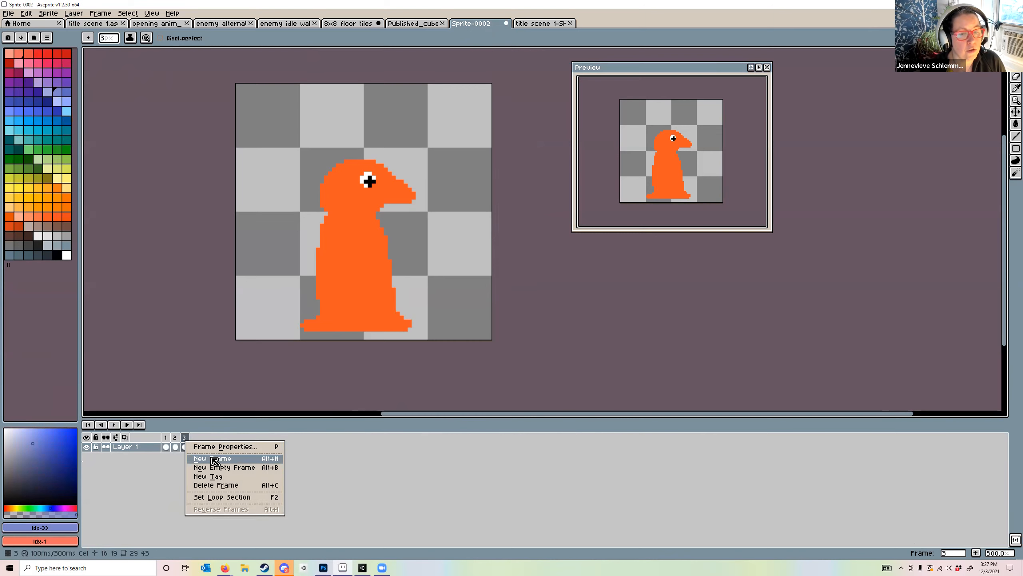
{"action": "left_click", "coordinate": [215, 460]}
{"action": "right_click", "coordinate": [195, 443]}
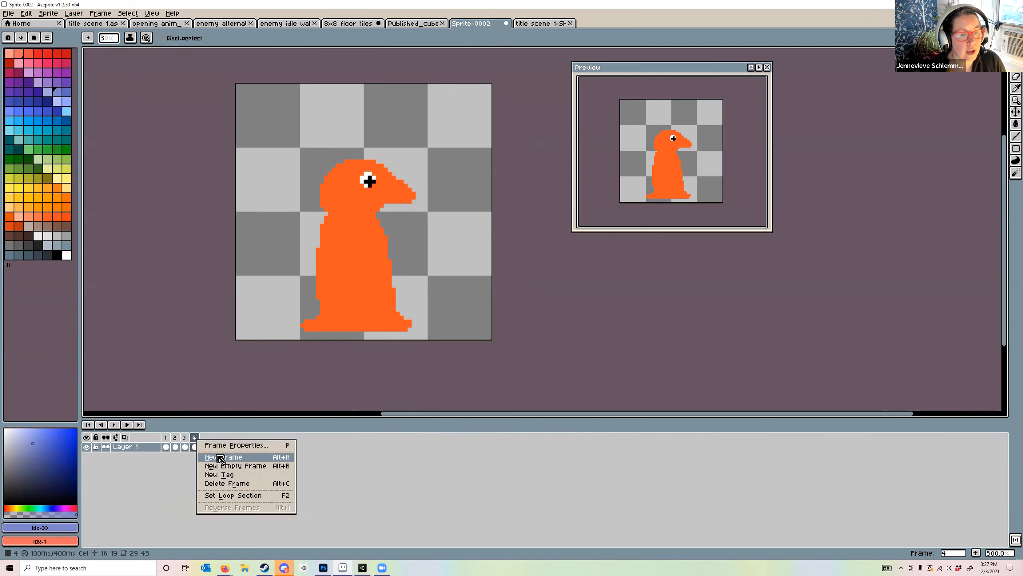
{"action": "left_click", "coordinate": [220, 460]}
Add a new layer above Layer 1, then make Layer 1 continuous and select its cels across frames 1 to 5
{"action": "right_click", "coordinate": [141, 448]}
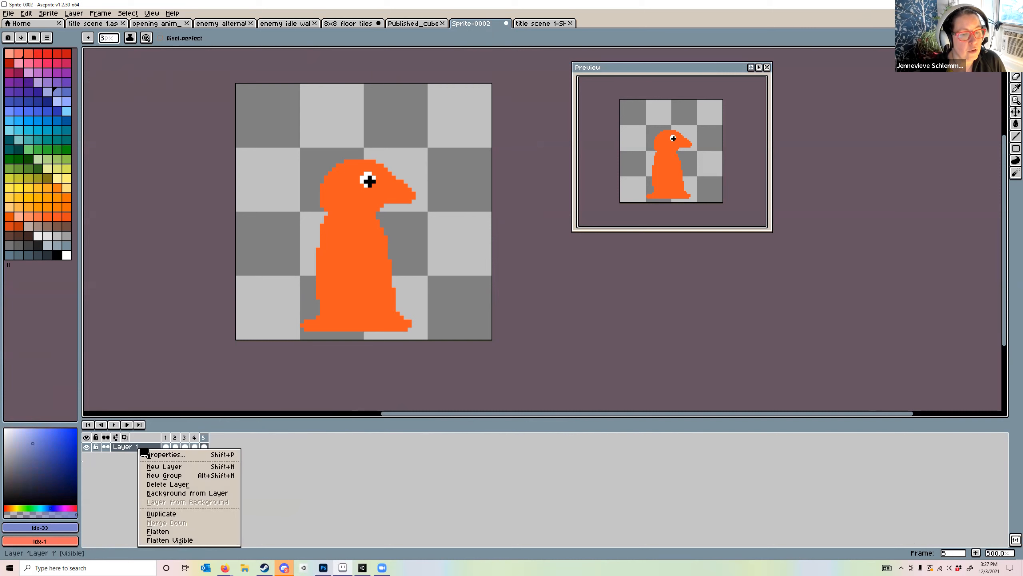
{"action": "left_click", "coordinate": [167, 467]}
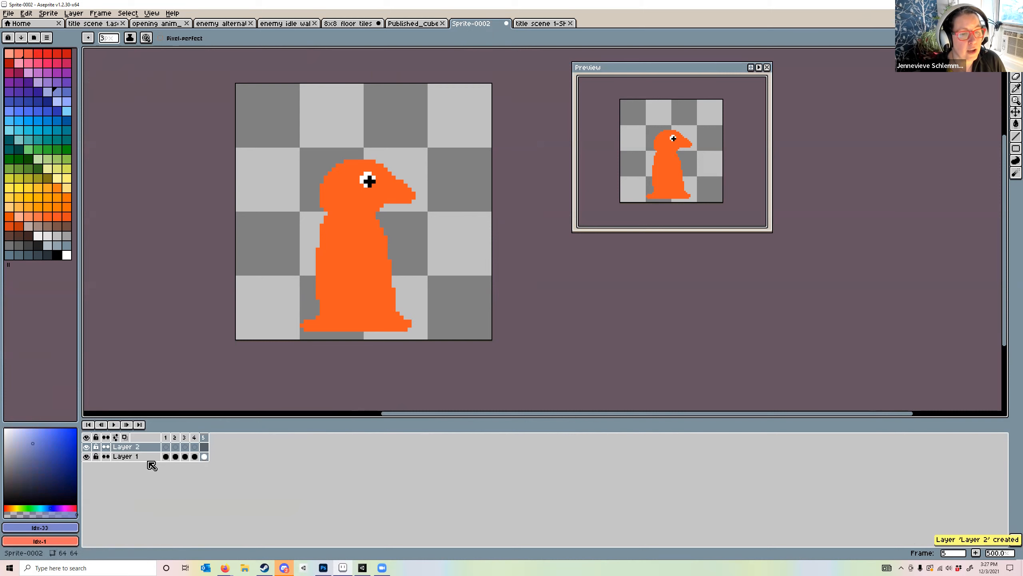
{"action": "left_click", "coordinate": [105, 456]}
{"action": "left_click_drag", "start_coordinate": [170, 458], "coordinate": [211, 462]}
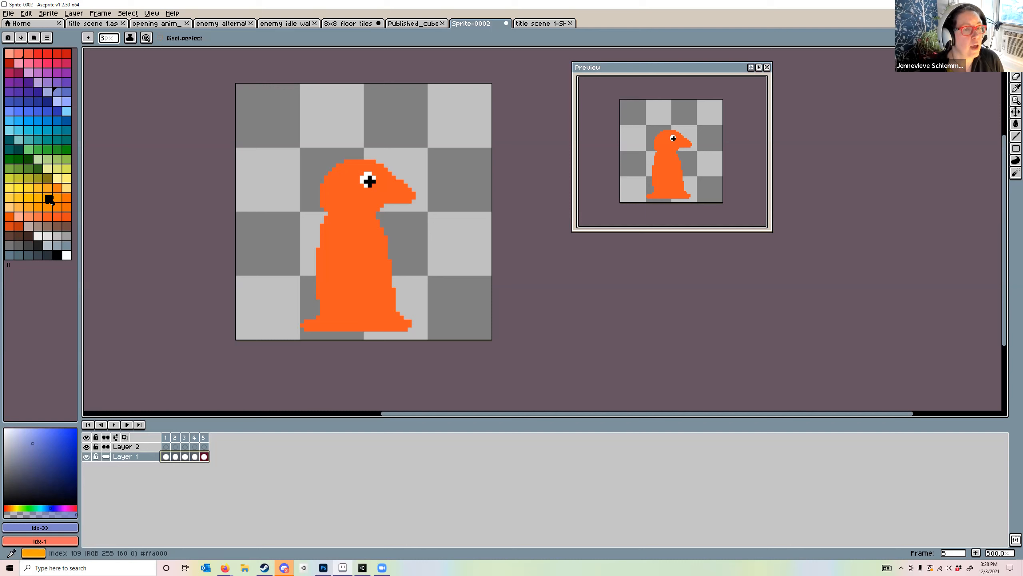
Try painting green ground across the bottom of Layer 1's frame 5, then undo it
{"action": "left_click", "coordinate": [39, 150]}
{"action": "mouse_move", "coordinate": [479, 298]}
{"action": "left_mouse_down"}
{"action": "mouse_move", "coordinate": [342, 300]}
{"action": "mouse_move", "coordinate": [403, 322]}
{"action": "mouse_move", "coordinate": [478, 321]}
{"action": "mouse_move", "coordinate": [399, 337]}
{"action": "mouse_move", "coordinate": [314, 317]}
{"action": "mouse_move", "coordinate": [250, 334]}
{"action": "mouse_move", "coordinate": [228, 317]}
{"action": "mouse_move", "coordinate": [265, 320]}
{"action": "mouse_move", "coordinate": [289, 345]}
{"action": "left_mouse_up"}
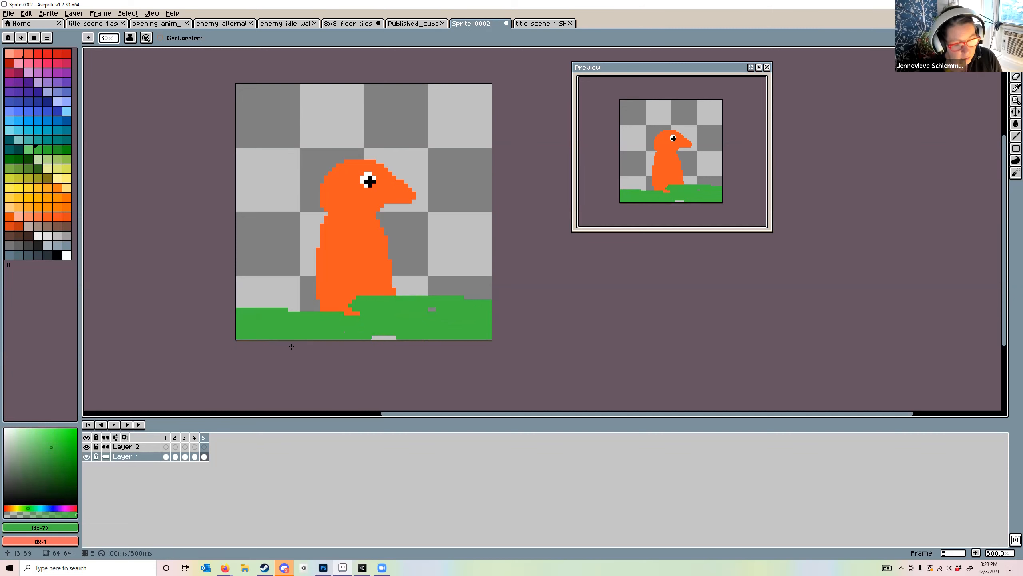
{"action": "key", "text": "ctrl+z"}
Move Layer 1's frame 1 cel onto frame 5
{"action": "left_click", "coordinate": [205, 447]}
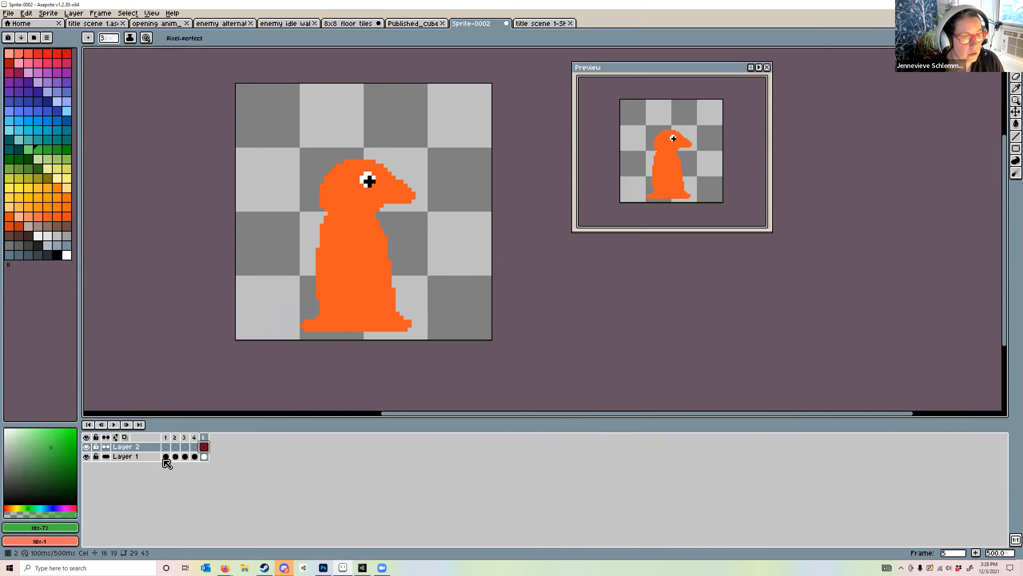
{"action": "left_click", "coordinate": [166, 457]}
{"action": "left_click_drag", "start_coordinate": [175, 463], "coordinate": [205, 464]}
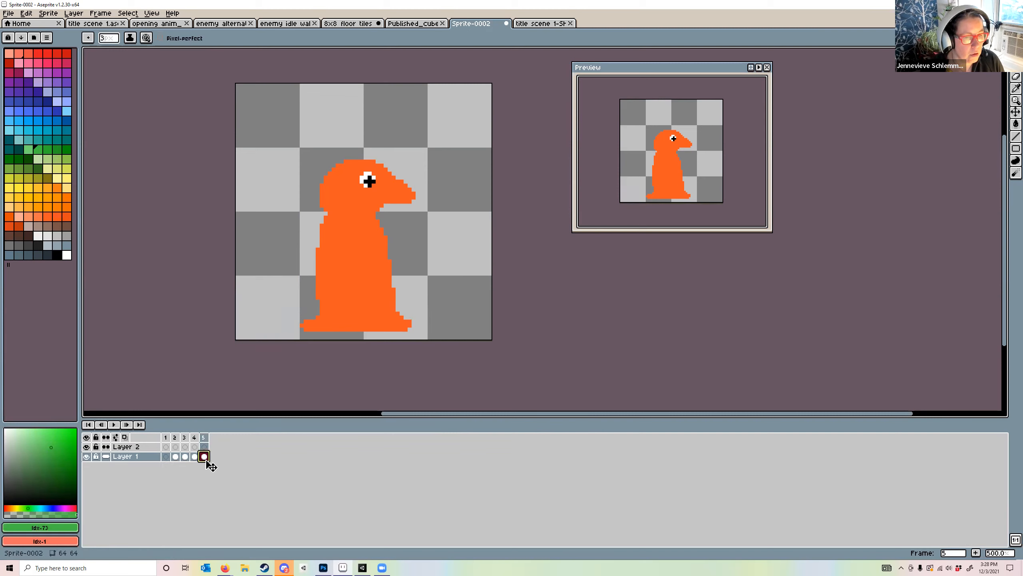
{"action": "left_click", "coordinate": [166, 456]}
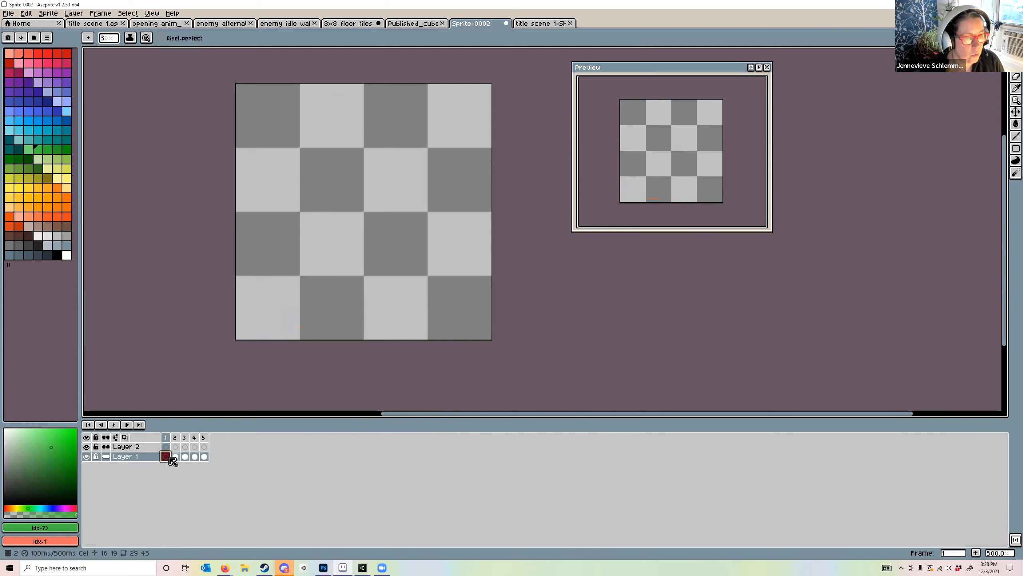
Paint a sloping strip of green ground along the canvas bottom in Layer 1's emptied frame 1
{"action": "left_click", "coordinate": [176, 447]}
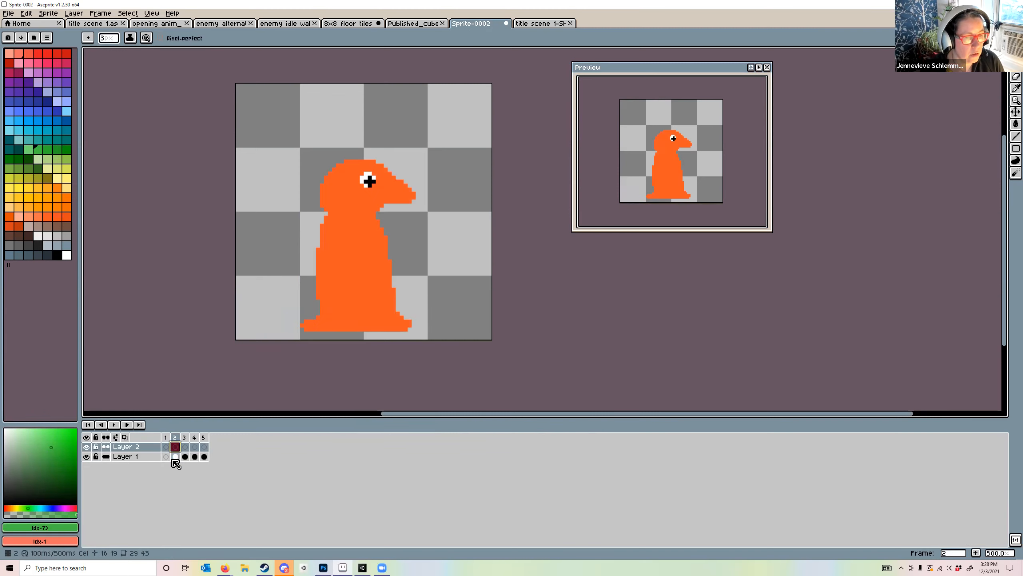
{"action": "left_click", "coordinate": [165, 457]}
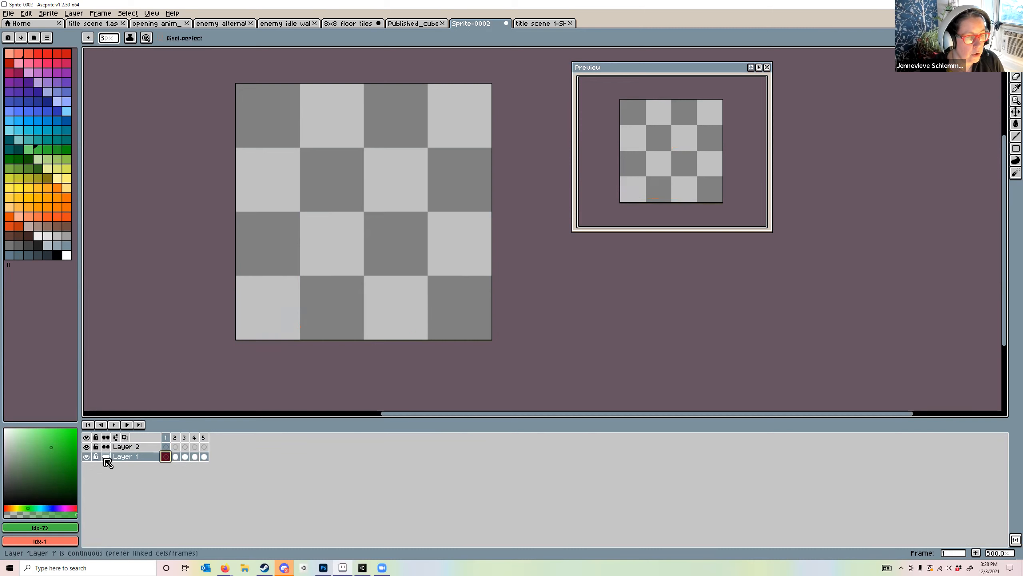
{"action": "mouse_move", "coordinate": [242, 282]}
{"action": "left_mouse_down"}
{"action": "mouse_move", "coordinate": [331, 295]}
{"action": "mouse_move", "coordinate": [347, 308]}
{"action": "mouse_move", "coordinate": [275, 334]}
{"action": "mouse_move", "coordinate": [240, 322]}
{"action": "mouse_move", "coordinate": [483, 319]}
{"action": "mouse_move", "coordinate": [364, 326]}
{"action": "left_mouse_up"}
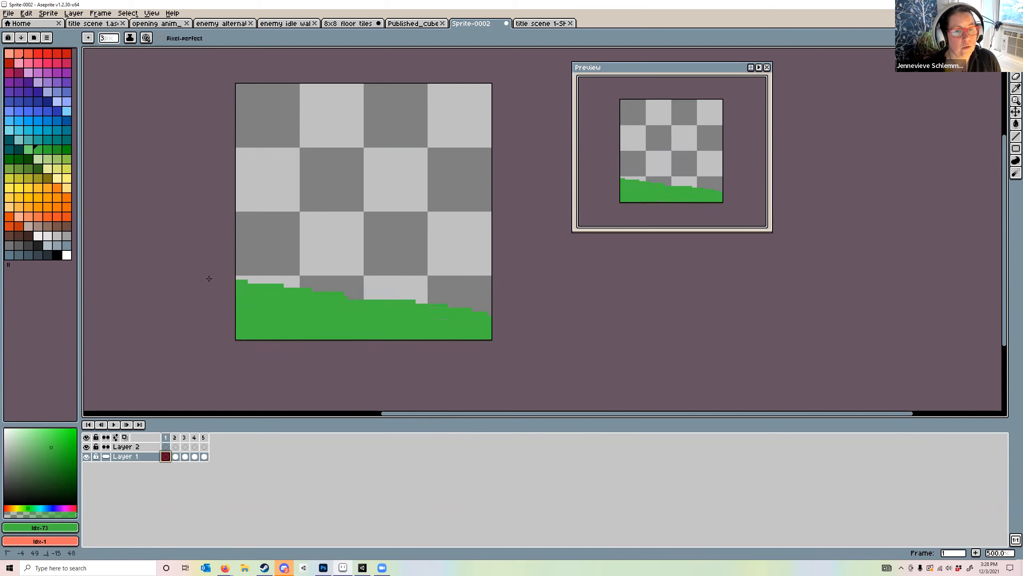
{"action": "left_click_drag", "start_coordinate": [209, 279], "coordinate": [491, 300]}
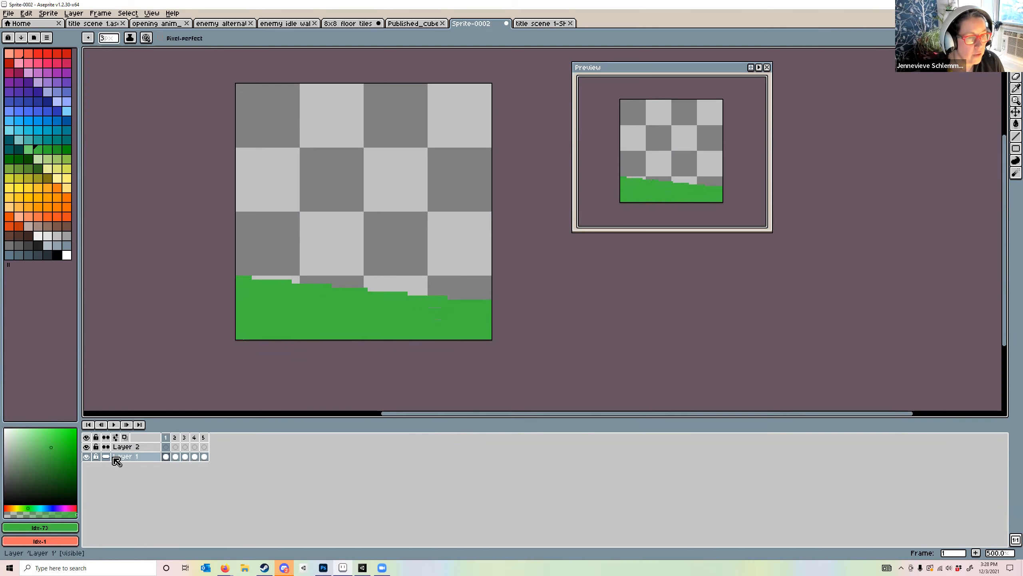
Check the available options for Layer 1's frame 1 cel and compare frames 1 and 2
{"action": "right_click", "coordinate": [168, 459]}
{"action": "left_click", "coordinate": [158, 477]}
{"action": "right_click", "coordinate": [168, 457]}
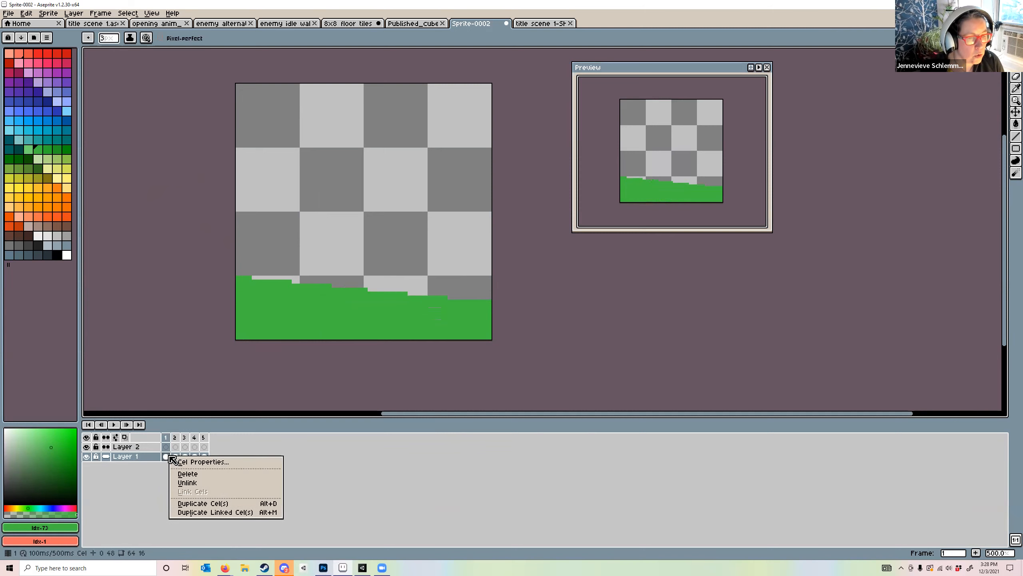
{"action": "left_click", "coordinate": [157, 476]}
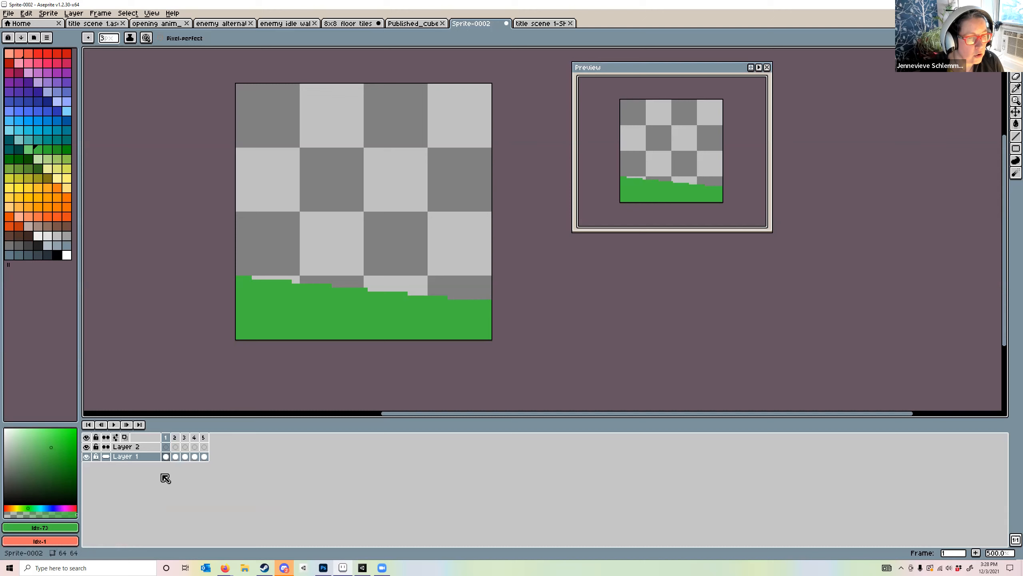
{"action": "left_click", "coordinate": [174, 457]}
{"action": "left_click", "coordinate": [165, 456]}
{"action": "left_click", "coordinate": [175, 456]}
Dab a small salmon mark on the figure's body in Layer 2's frame 2 and enable onion skinning
{"action": "left_click", "coordinate": [175, 446]}
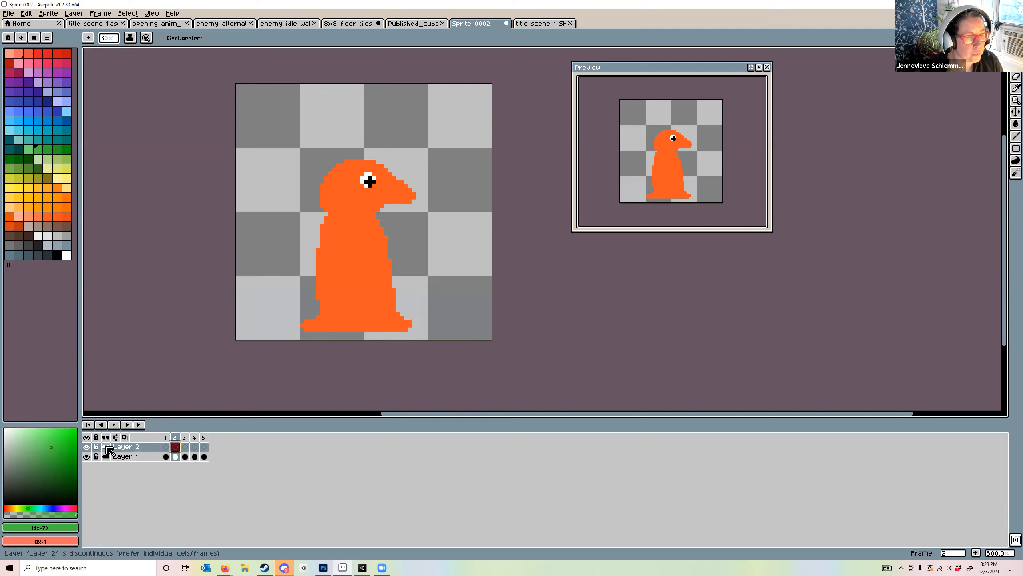
{"action": "right_click", "coordinate": [338, 253]}
{"action": "left_click", "coordinate": [189, 456]}
{"action": "left_click", "coordinate": [176, 446]}
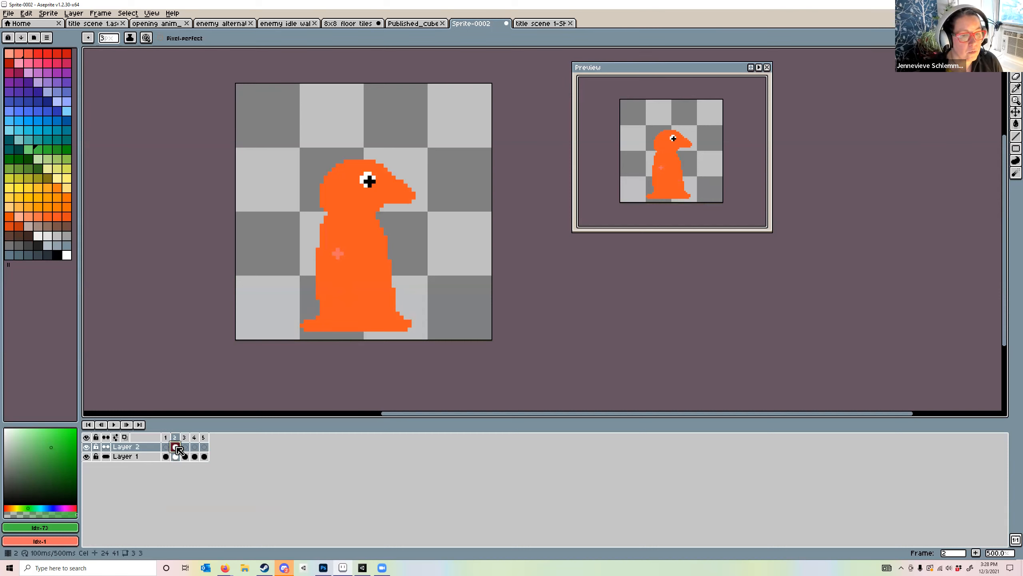
{"action": "left_click", "coordinate": [125, 437]}
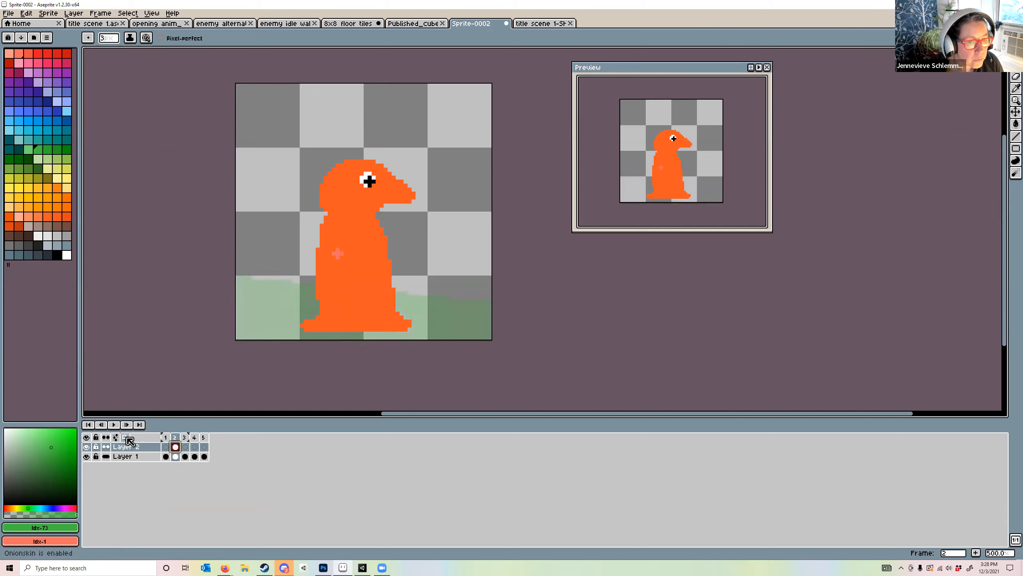
Sample the transparent colour beside the figure's head and try a short brush stroke on Layer 2's frame 3
{"action": "left_click", "coordinate": [186, 447]}
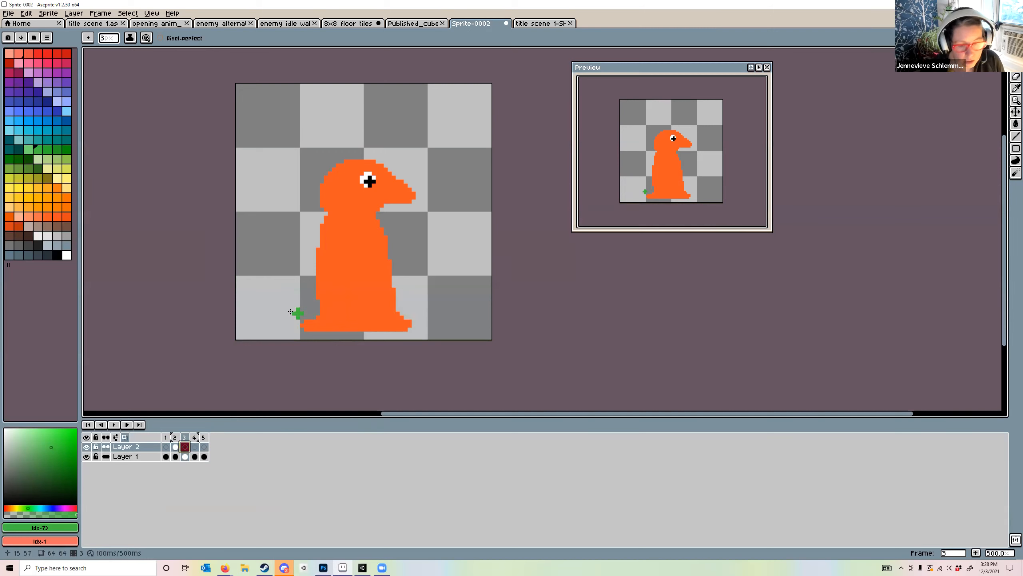
{"action": "key", "text": "i"}
{"action": "left_click", "coordinate": [338, 279]}
{"action": "left_click", "coordinate": [318, 162]}
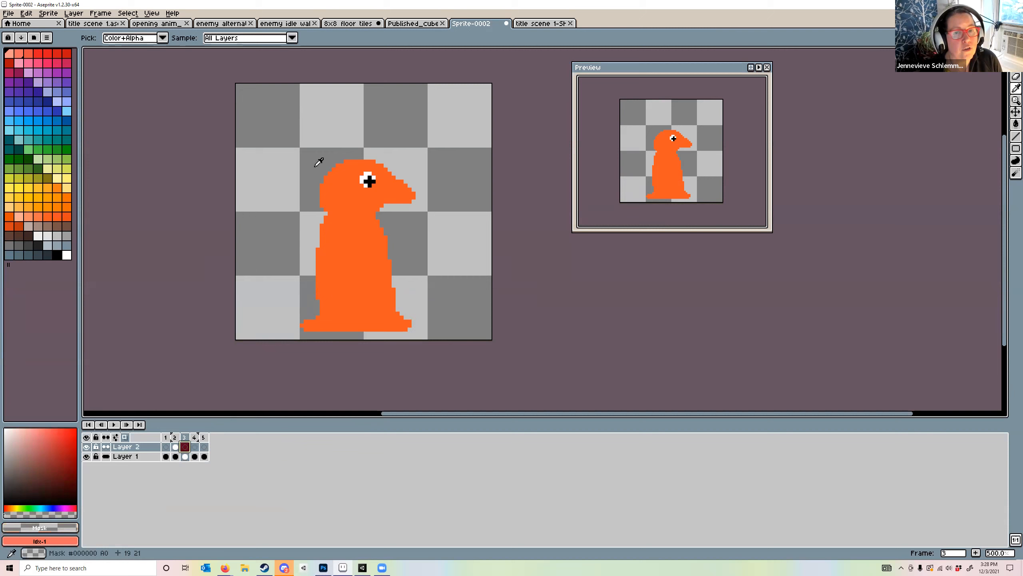
{"action": "key", "text": "b"}
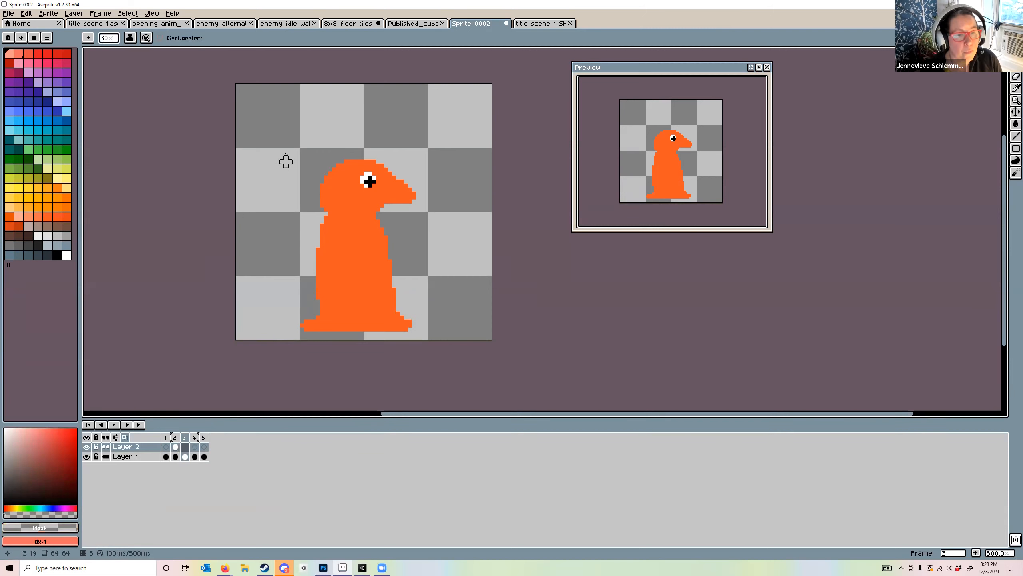
{"action": "left_click", "coordinate": [186, 447]}
{"action": "left_click_drag", "start_coordinate": [337, 141], "coordinate": [334, 141]}
Undo the recent painting and cel edits back to before Layer 2 was added
{"action": "key", "text": "ctrl+z"}
{"action": "key", "text": "ctrl+z"}
{"action": "key", "text": "ctrl+z"}
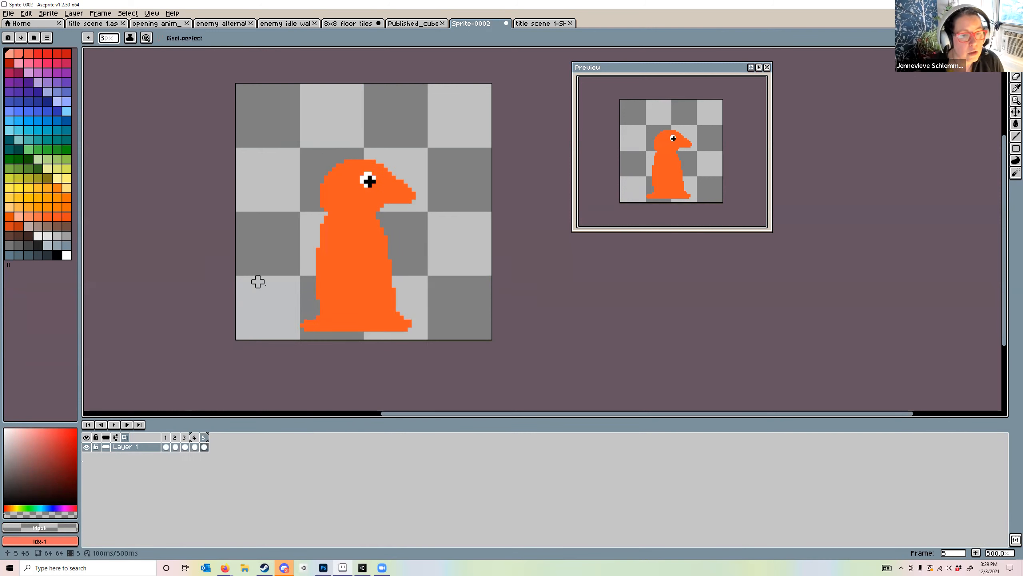
Paint an orange blob behind the figure's head in Layer 1's frame 4
{"action": "left_click", "coordinate": [185, 447]}
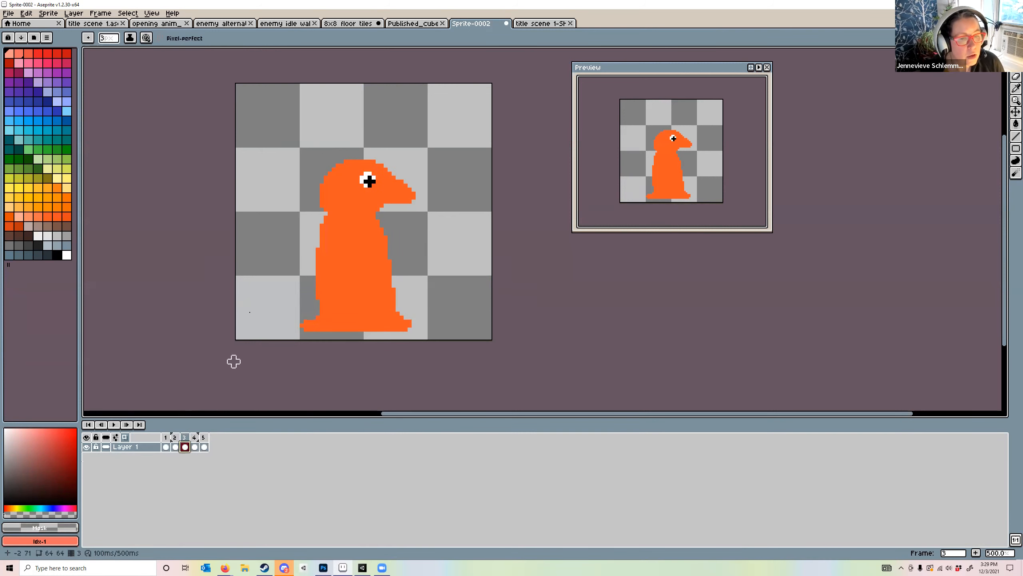
{"action": "left_click", "coordinate": [195, 446]}
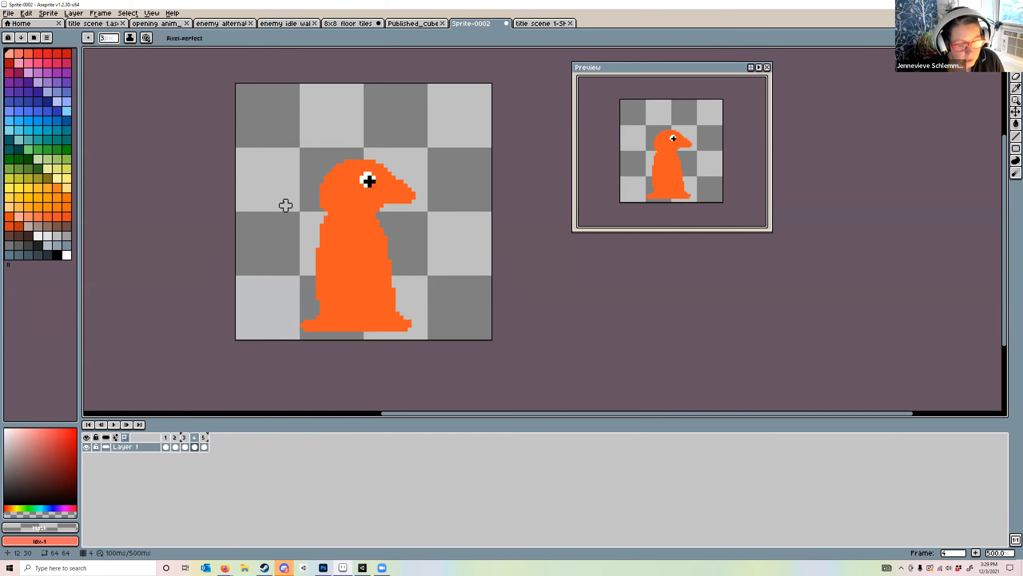
{"action": "left_click", "coordinate": [56, 217]}
{"action": "mouse_move", "coordinate": [272, 163]}
{"action": "left_mouse_down"}
{"action": "mouse_move", "coordinate": [269, 184]}
{"action": "mouse_move", "coordinate": [285, 166]}
{"action": "mouse_move", "coordinate": [298, 209]}
{"action": "left_mouse_up"}
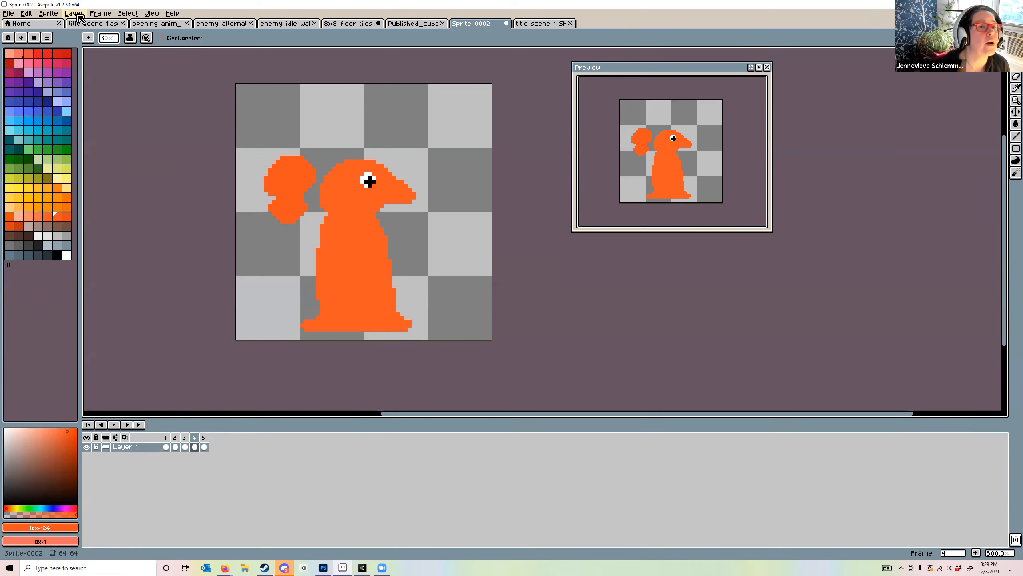
Try switching onion skinning off and back on
{"action": "left_click", "coordinate": [27, 13]}
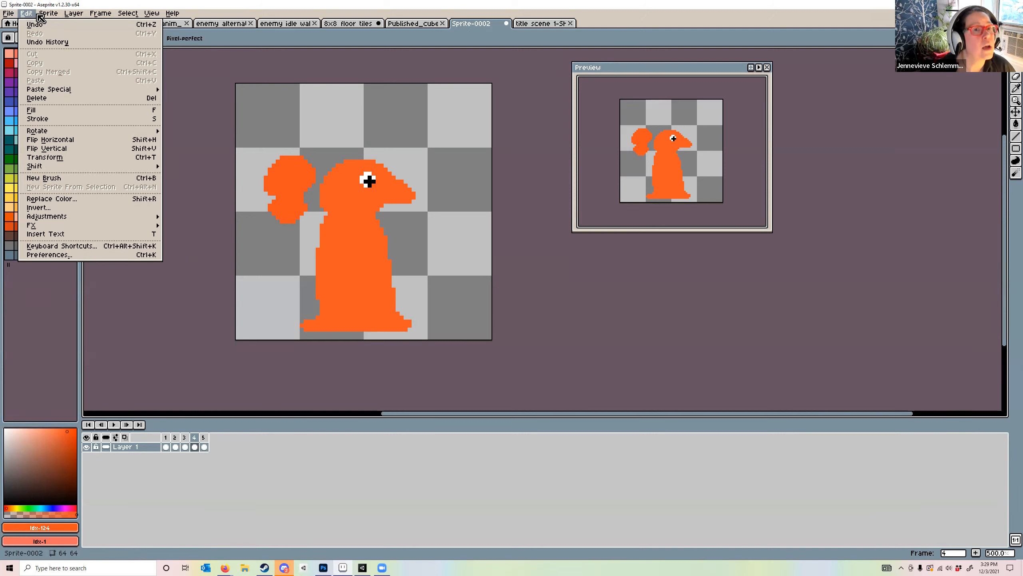
{"action": "mouse_move", "coordinate": [75, 16]}
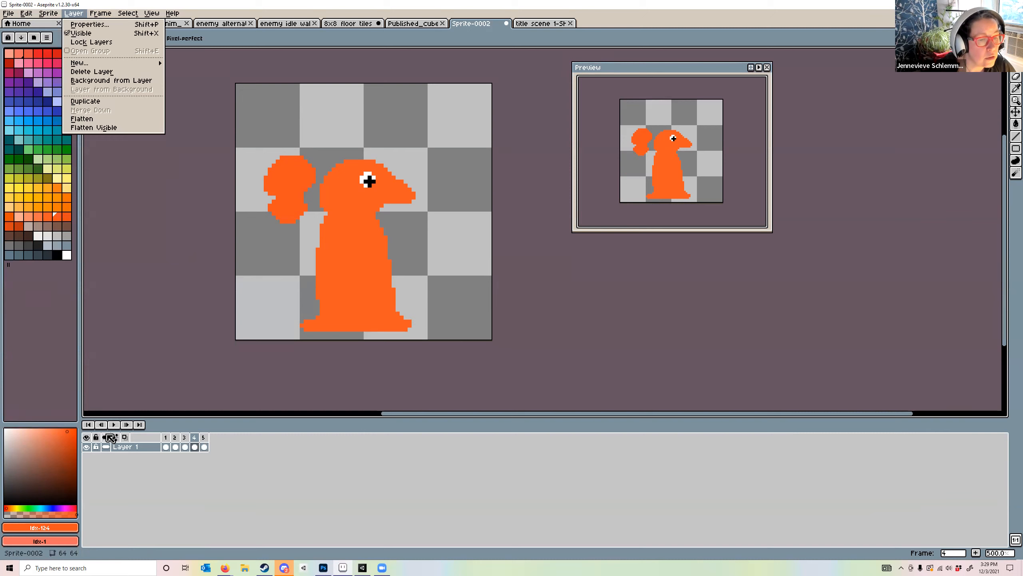
{"action": "left_click", "coordinate": [119, 436]}
{"action": "left_click", "coordinate": [126, 439]}
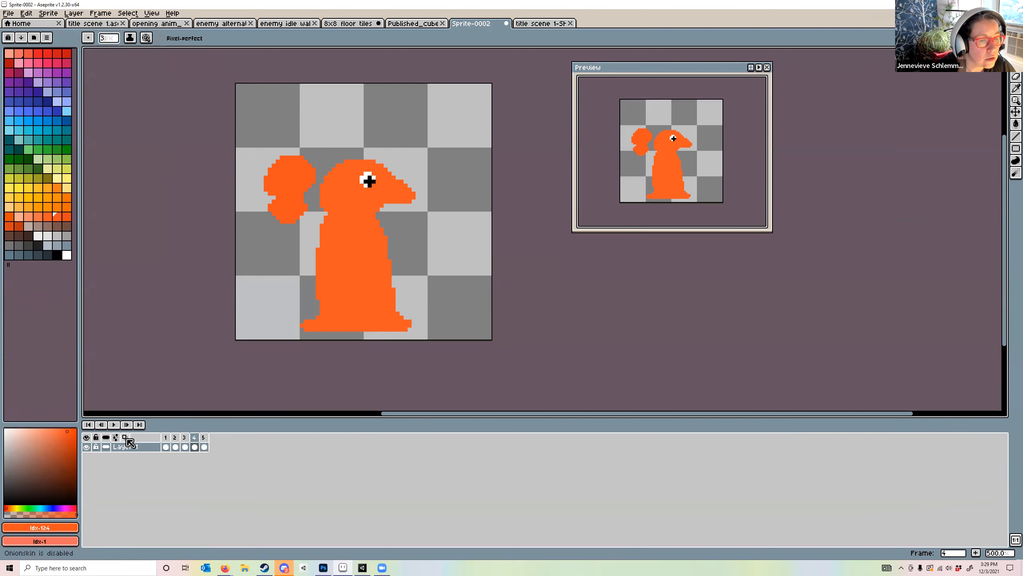
View the frame properties of frame 4, close them, and open the cel properties
{"action": "left_click", "coordinate": [151, 16]}
{"action": "mouse_move", "coordinate": [126, 16]}
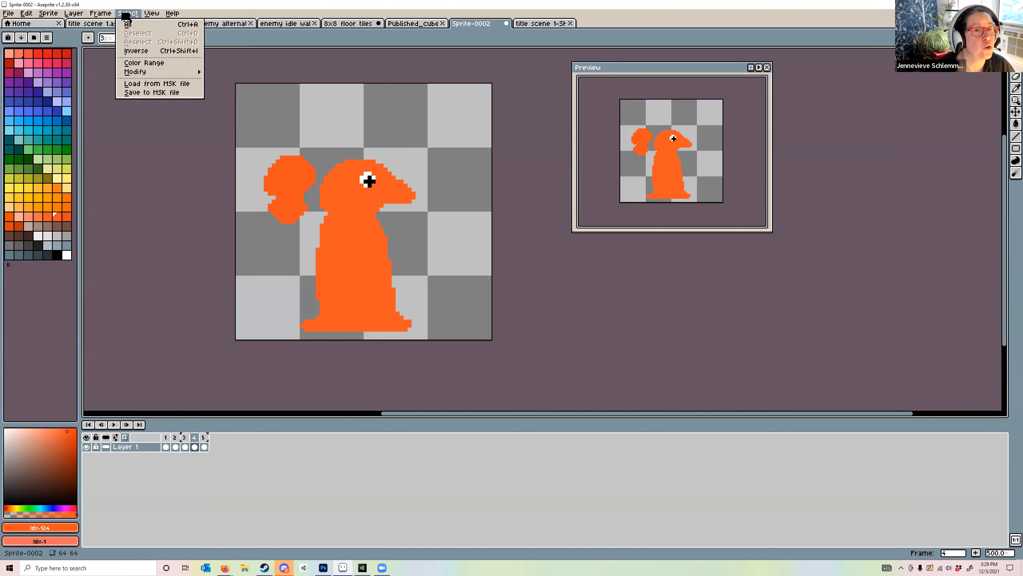
{"action": "mouse_move", "coordinate": [79, 17]}
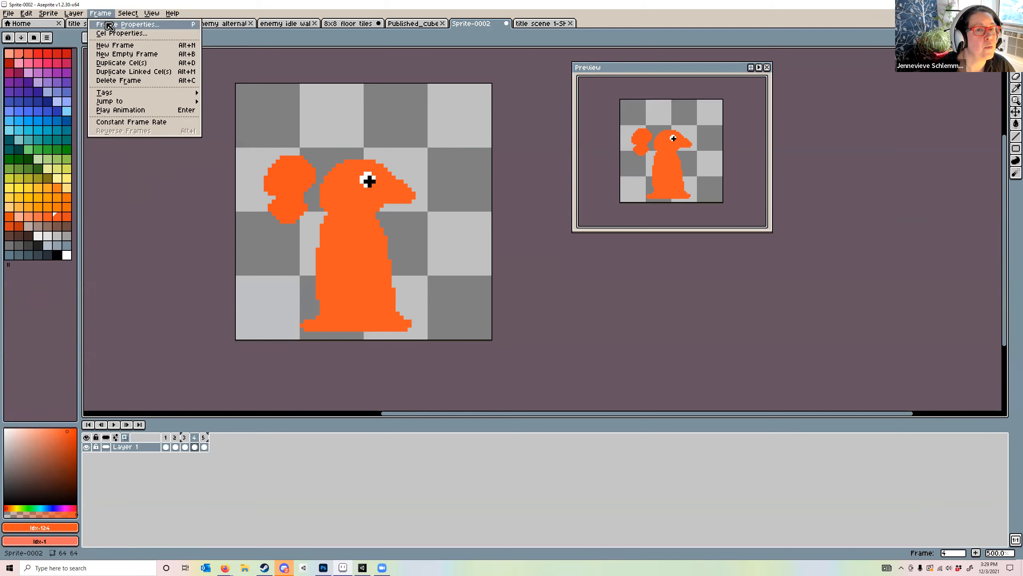
{"action": "left_click", "coordinate": [109, 26]}
{"action": "left_click", "coordinate": [547, 305]}
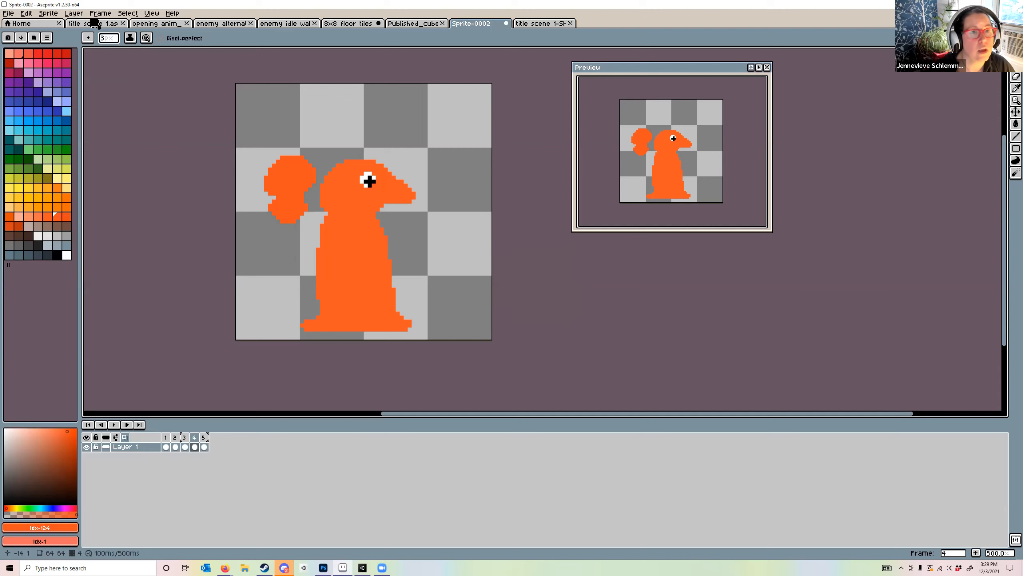
{"action": "left_click", "coordinate": [101, 12]}
{"action": "left_click", "coordinate": [111, 36]}
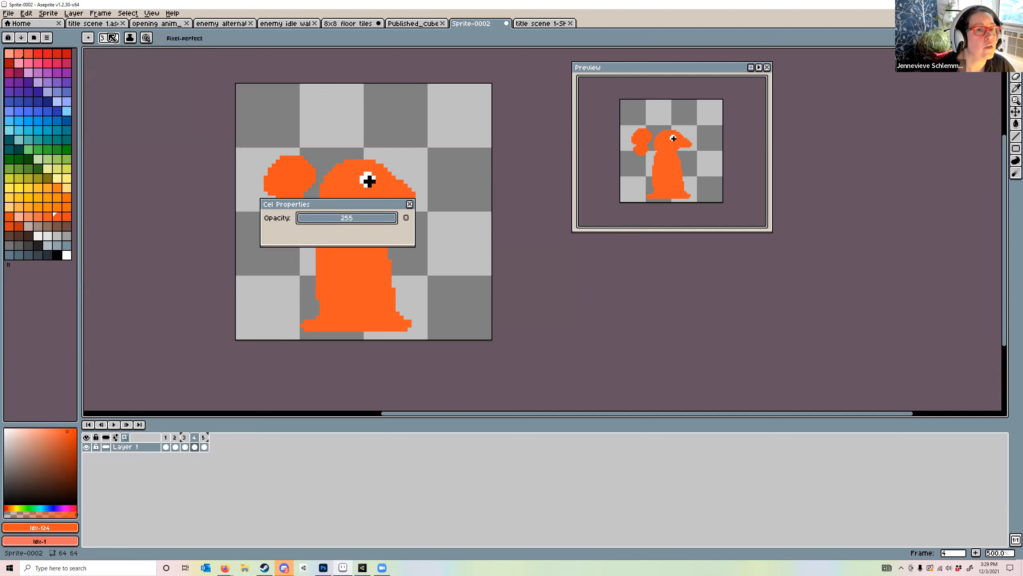
Set the onion skin to red/blue tint with opacity 60 and opacity step 15
{"action": "left_click", "coordinate": [410, 205]}
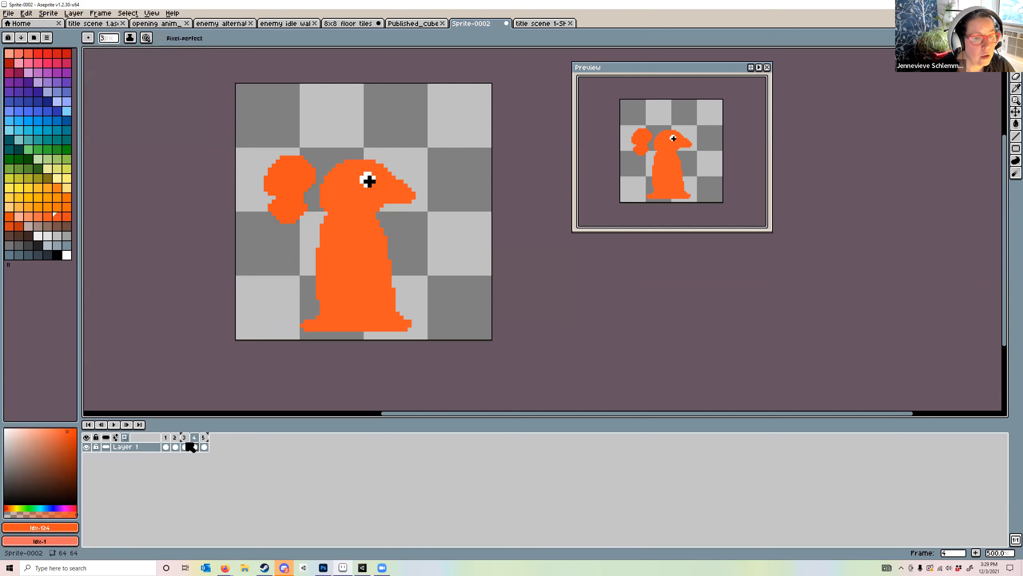
{"action": "left_click", "coordinate": [127, 438]}
{"action": "right_click", "coordinate": [117, 440]}
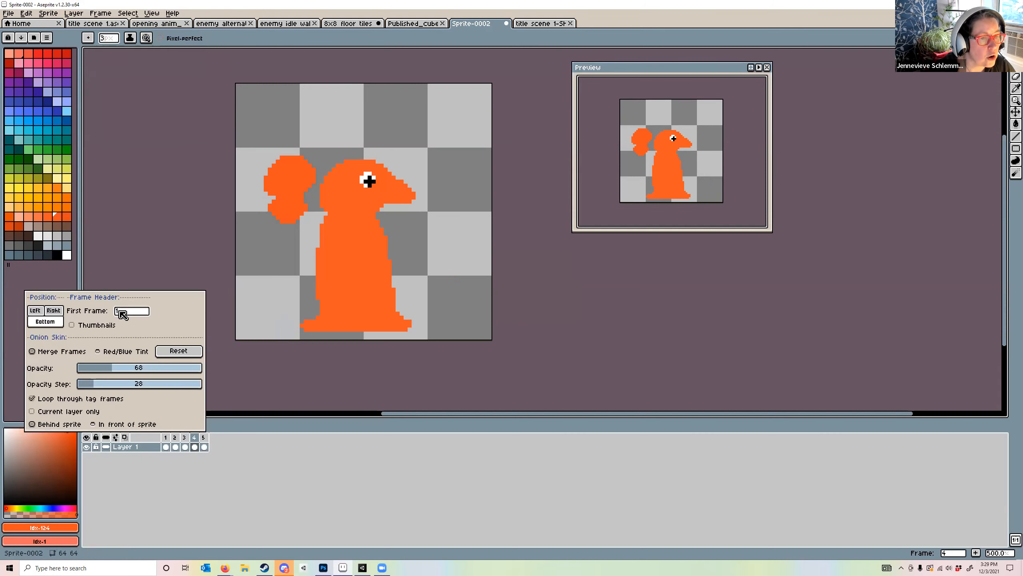
{"action": "left_click", "coordinate": [101, 354]}
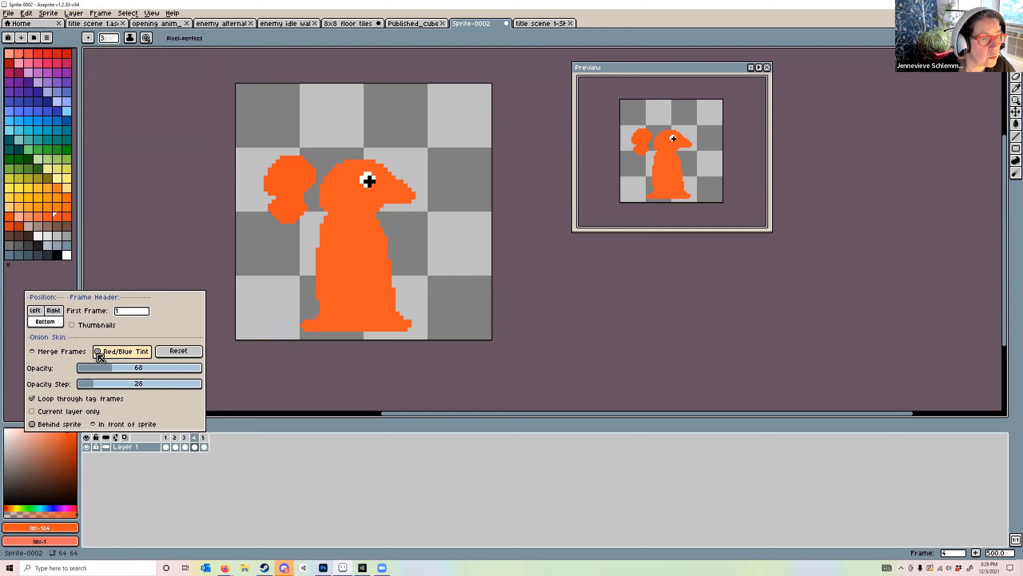
{"action": "left_click_drag", "start_coordinate": [111, 371], "coordinate": [94, 387]}
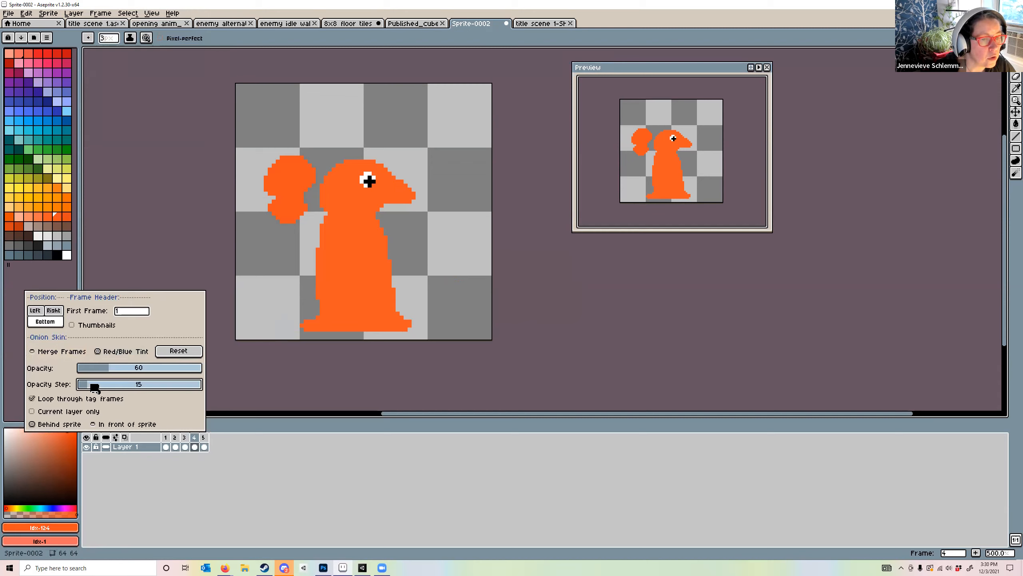
{"action": "left_click", "coordinate": [268, 455]}
Flip between frames 1, 3 and 4 to compare their poses
{"action": "left_click", "coordinate": [185, 447]}
{"action": "left_click", "coordinate": [166, 447]}
{"action": "left_click", "coordinate": [195, 447]}
{"action": "left_click", "coordinate": [185, 446]}
{"action": "left_click", "coordinate": [195, 446]}
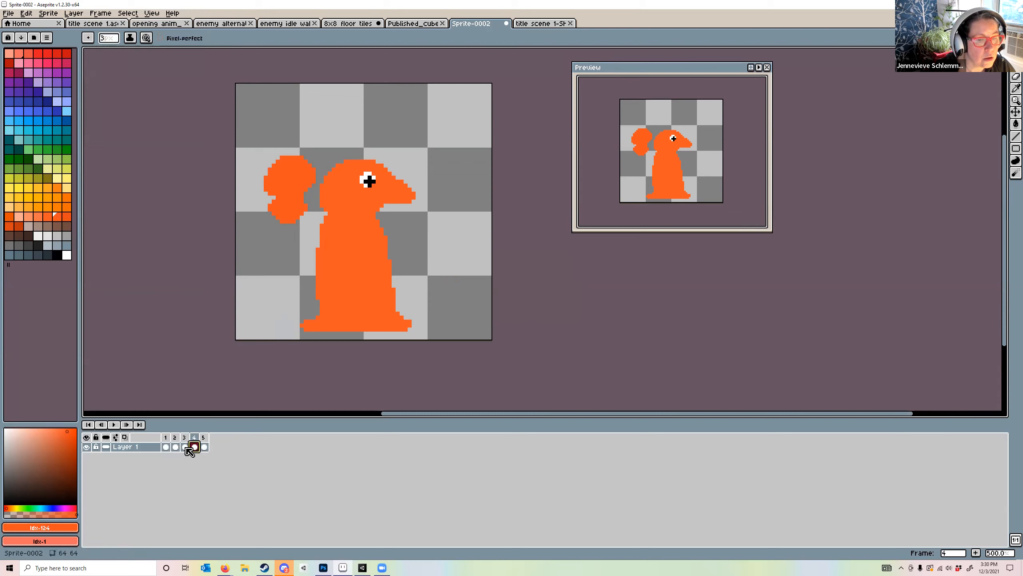
{"action": "left_click", "coordinate": [185, 447]}
Paint a solid orange shape behind the character's head in frame 2
{"action": "left_click", "coordinate": [176, 447]}
{"action": "left_click", "coordinate": [303, 272]}
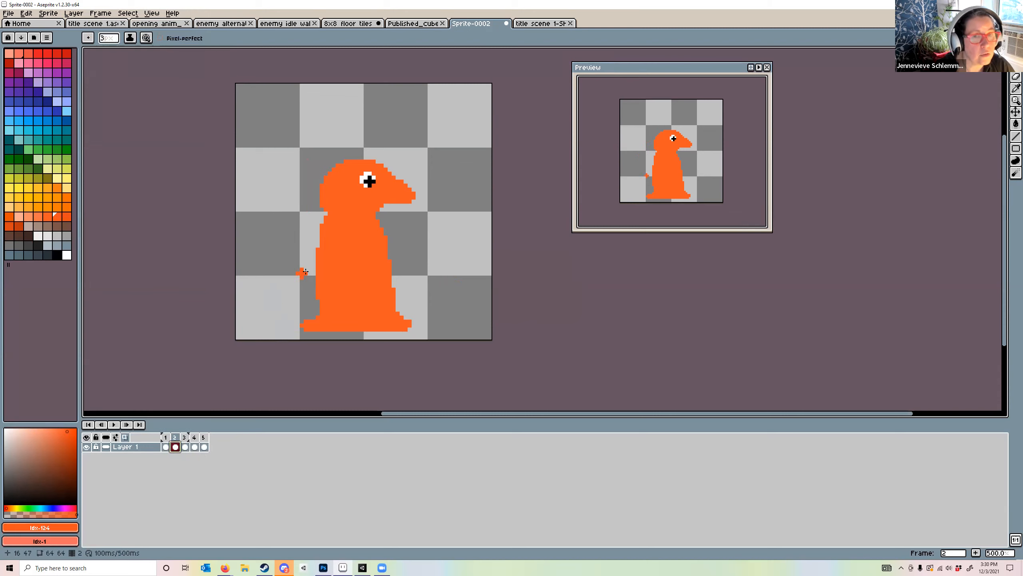
{"action": "mouse_move", "coordinate": [307, 156]}
{"action": "left_mouse_down"}
{"action": "mouse_move", "coordinate": [296, 199]}
{"action": "mouse_move", "coordinate": [288, 184]}
{"action": "mouse_move", "coordinate": [297, 175]}
{"action": "mouse_move", "coordinate": [320, 206]}
{"action": "mouse_move", "coordinate": [305, 185]}
{"action": "left_mouse_up"}
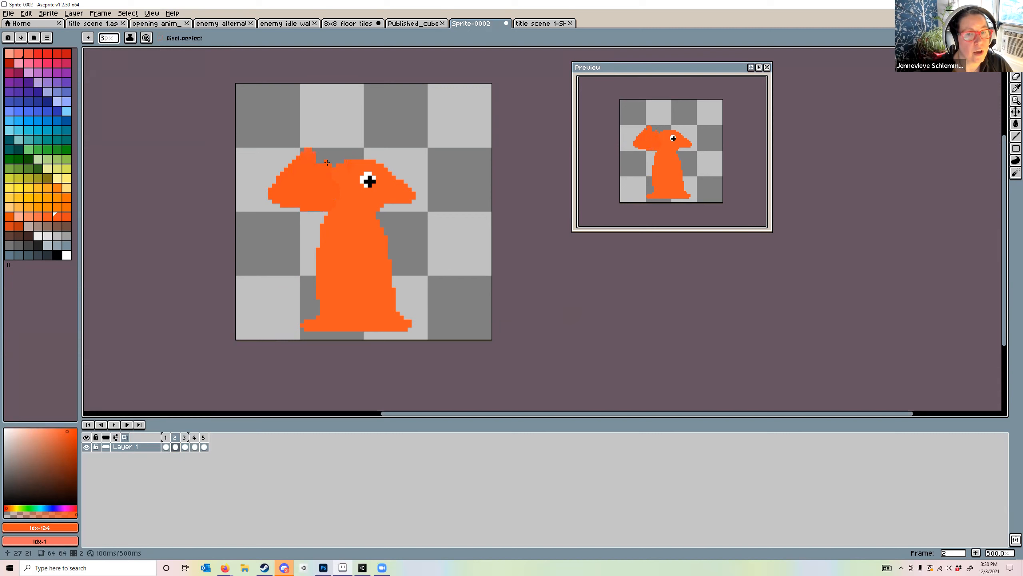
Raise the onion skin opacity
{"action": "right_click", "coordinate": [125, 437]}
{"action": "left_click_drag", "start_coordinate": [110, 370], "coordinate": [129, 368]}
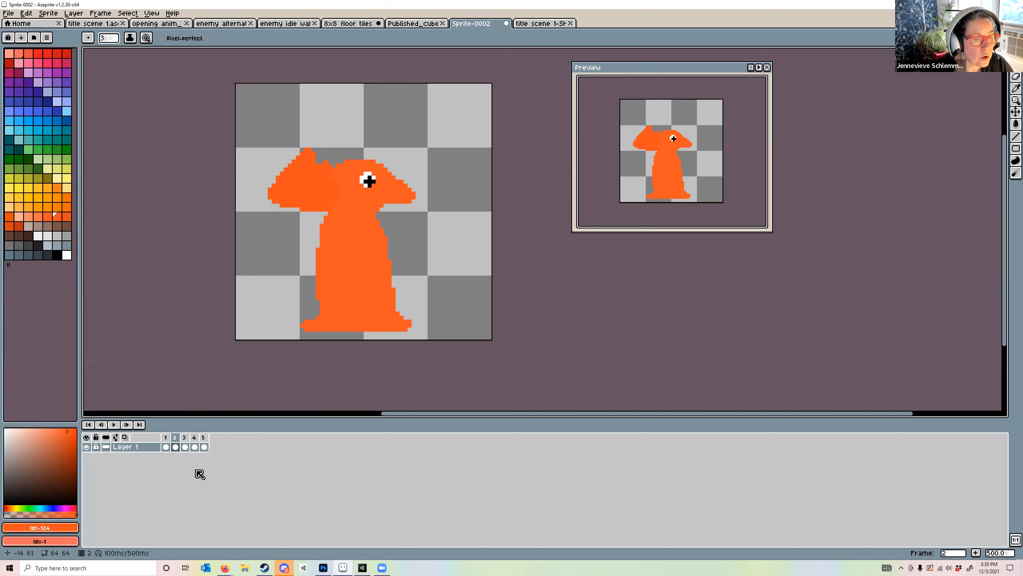
Fill the character's body in frame 3 with blue using the Paint Bucket
{"action": "left_click", "coordinate": [189, 446]}
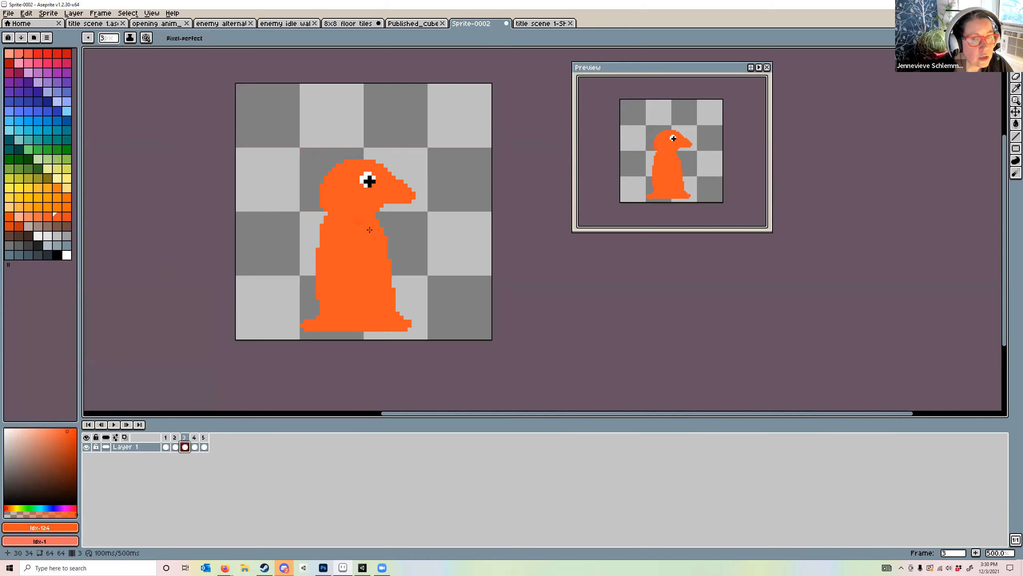
{"action": "left_click", "coordinate": [56, 120]}
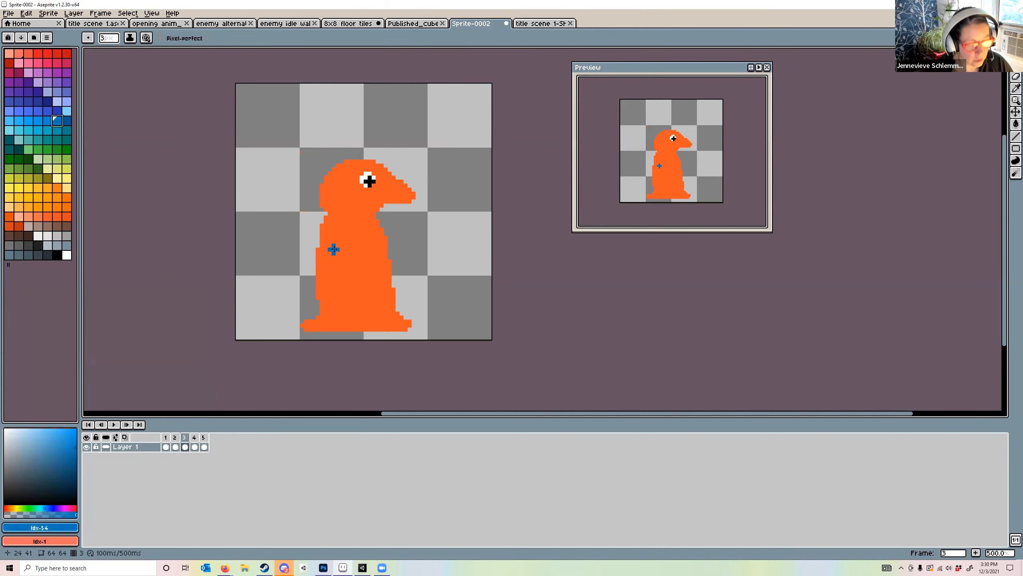
{"action": "key", "text": "g"}
{"action": "left_click", "coordinate": [350, 261]}
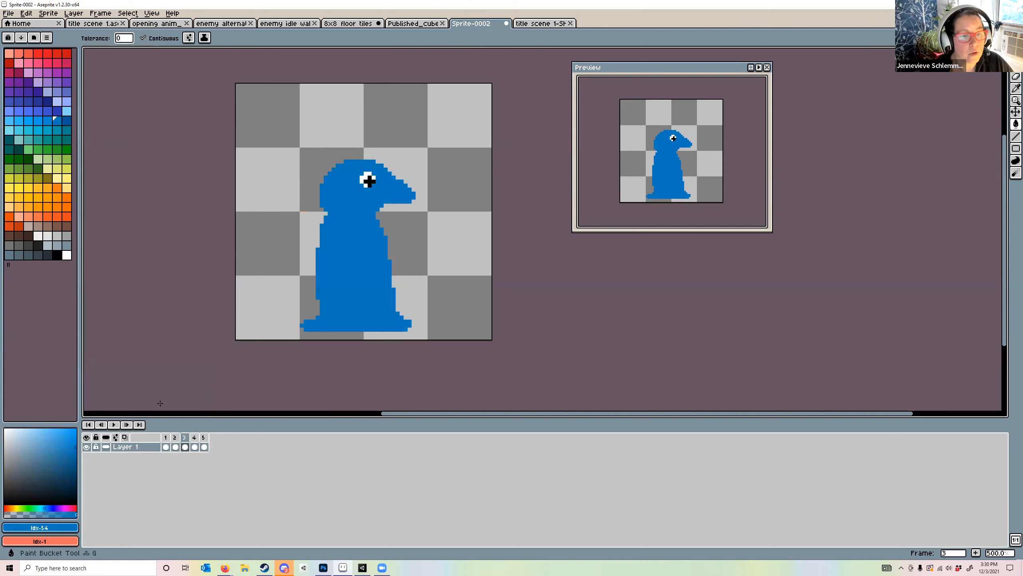
Turn on onion skinning and check how it looks on frames 2 and 4
{"action": "left_click", "coordinate": [125, 437]}
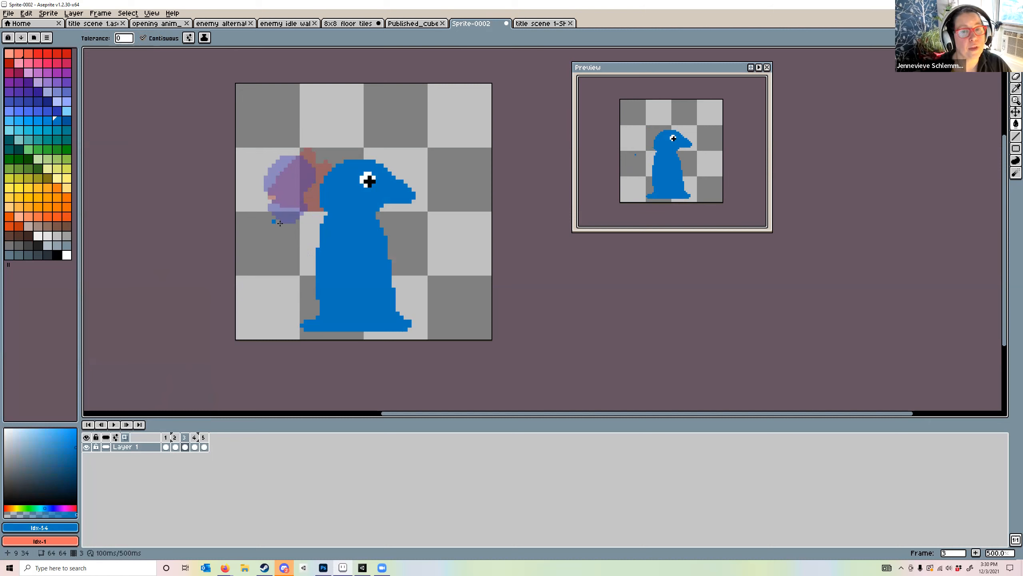
{"action": "left_click", "coordinate": [175, 447]}
{"action": "left_click", "coordinate": [196, 447]}
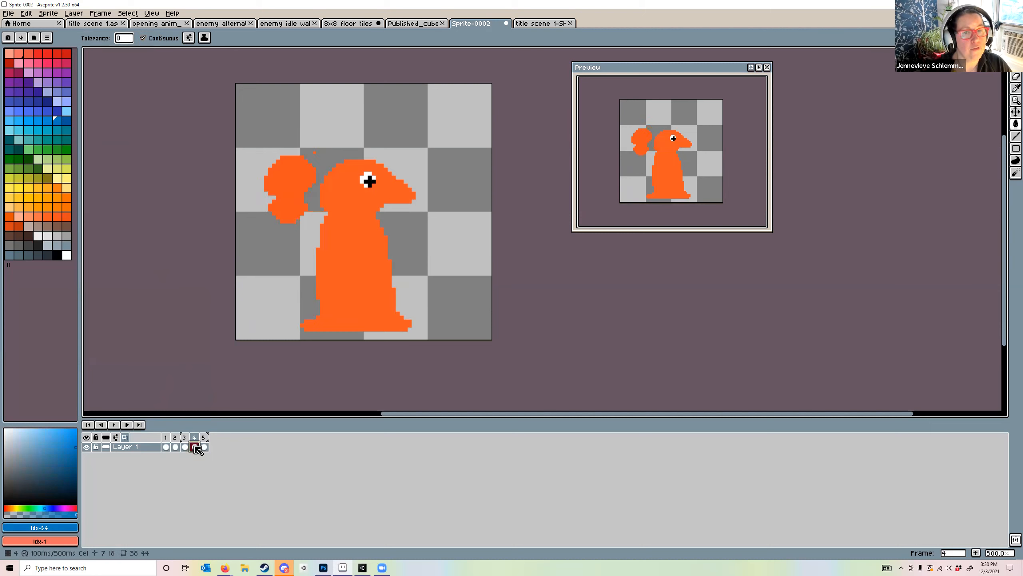
Erase the shape behind the head and the back of the character's head in frame 2
{"action": "left_click", "coordinate": [175, 447]}
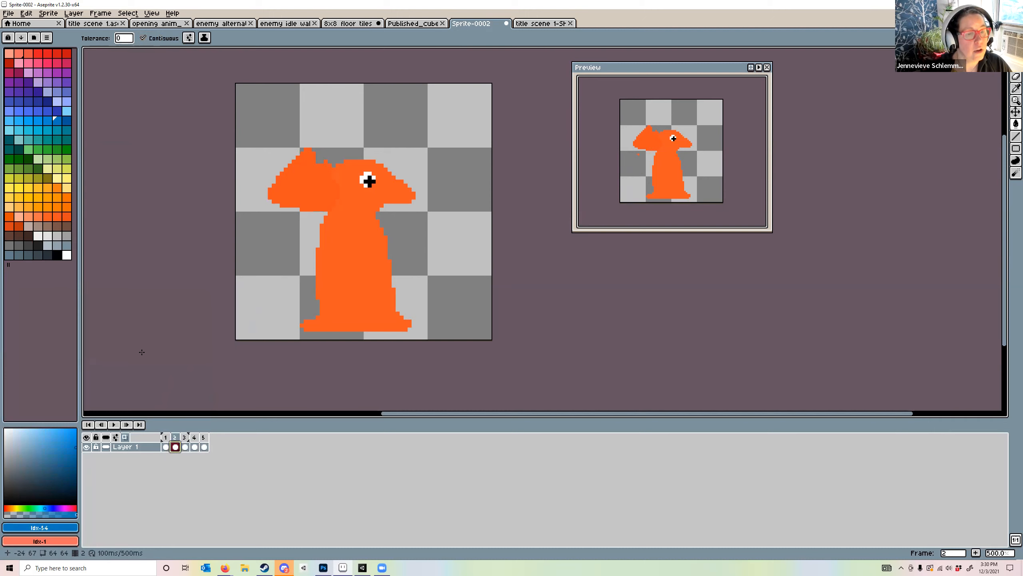
{"action": "key", "text": "e"}
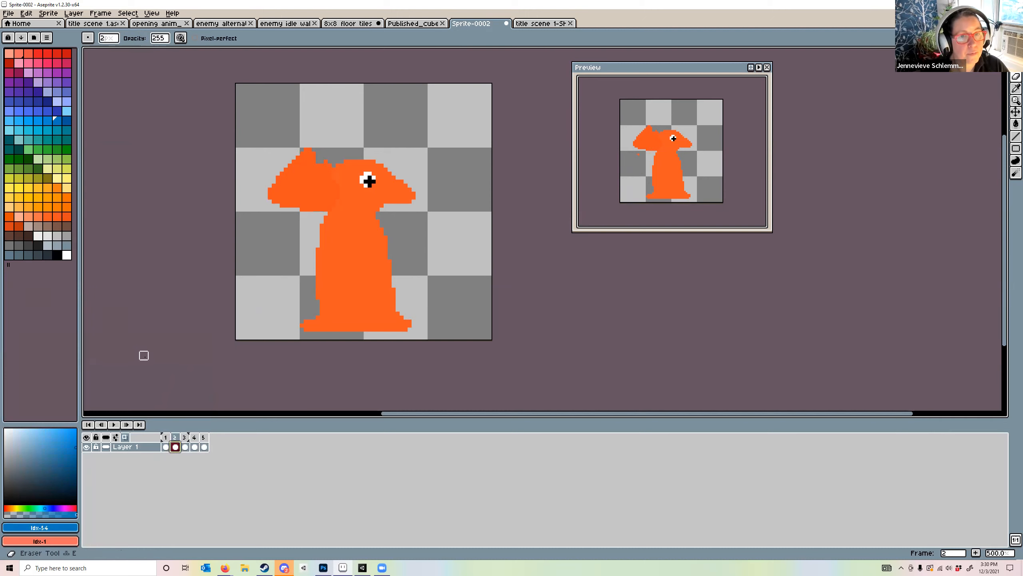
{"action": "mouse_move", "coordinate": [294, 197]}
{"action": "left_mouse_down"}
{"action": "mouse_move", "coordinate": [268, 199]}
{"action": "mouse_move", "coordinate": [303, 215]}
{"action": "mouse_move", "coordinate": [335, 164]}
{"action": "mouse_move", "coordinate": [324, 220]}
{"action": "mouse_move", "coordinate": [320, 207]}
{"action": "mouse_move", "coordinate": [295, 211]}
{"action": "mouse_move", "coordinate": [304, 219]}
{"action": "mouse_move", "coordinate": [327, 208]}
{"action": "mouse_move", "coordinate": [375, 155]}
{"action": "mouse_move", "coordinate": [311, 228]}
{"action": "left_mouse_up"}
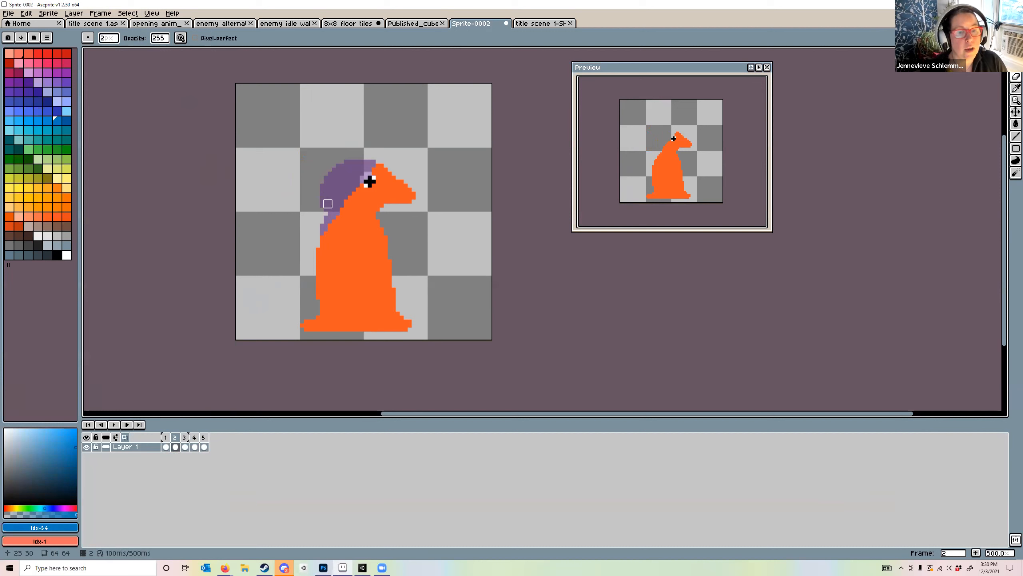
Flip between frames 2, 3 and 4 to compare them through the onion skin
{"action": "left_click", "coordinate": [187, 447]}
{"action": "left_click", "coordinate": [195, 447]}
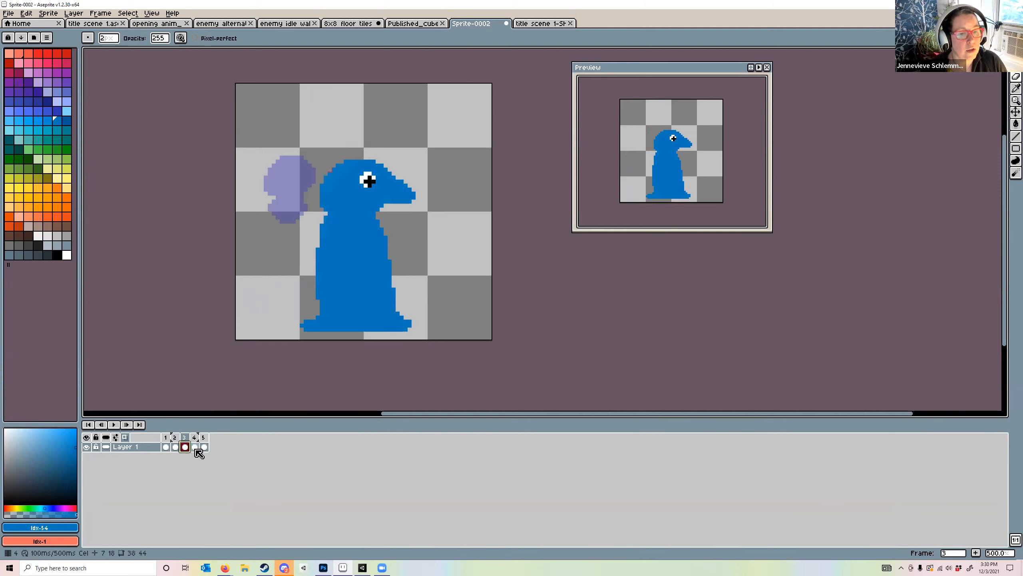
{"action": "left_click", "coordinate": [185, 447]}
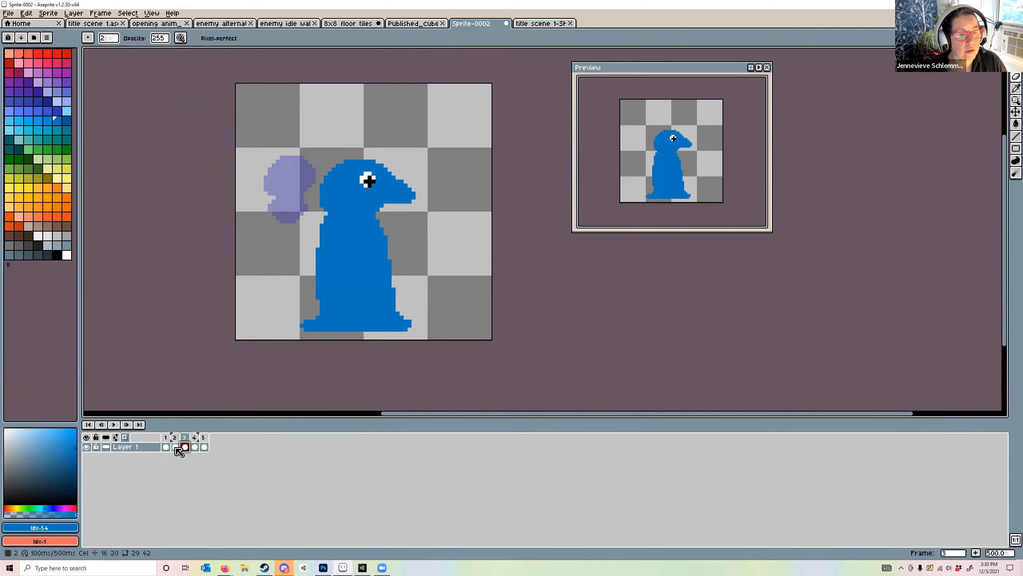
{"action": "left_click", "coordinate": [175, 447]}
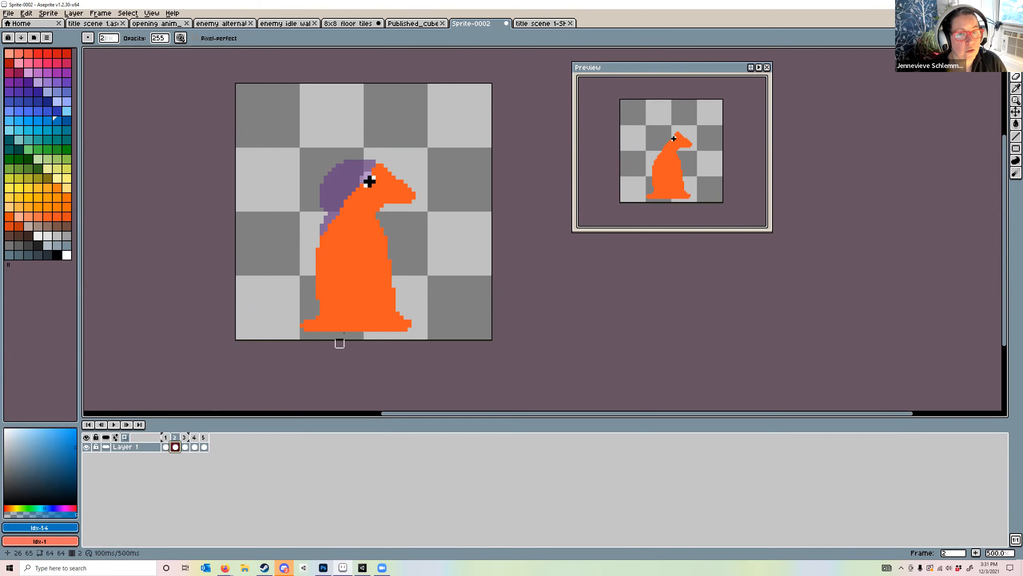
Erase the blue character from frame 3 and the shape behind the character in frame 4
{"action": "left_click", "coordinate": [185, 446]}
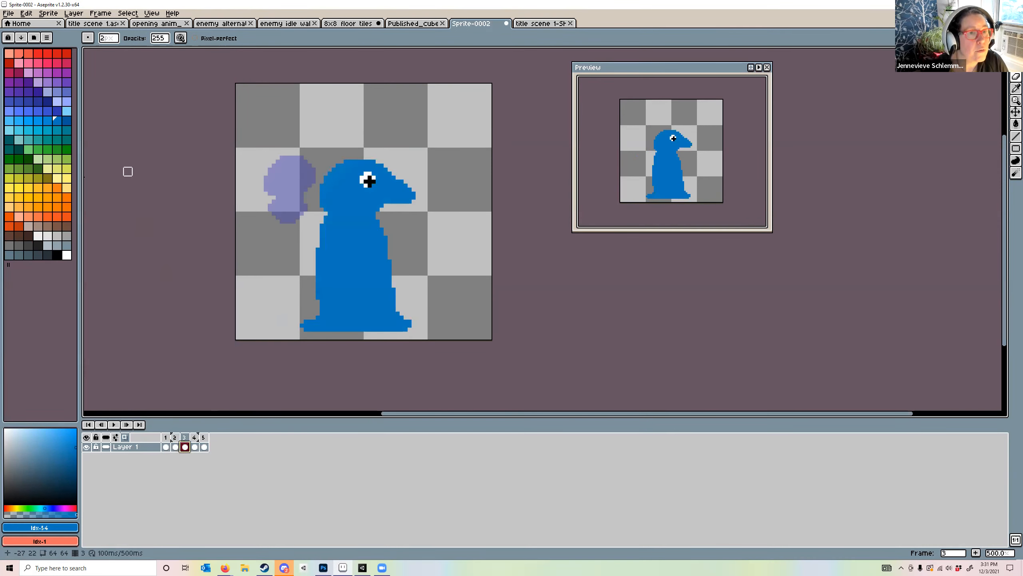
{"action": "mouse_move", "coordinate": [365, 176]}
{"action": "left_mouse_down"}
{"action": "mouse_move", "coordinate": [396, 153]}
{"action": "mouse_move", "coordinate": [345, 181]}
{"action": "left_mouse_up"}
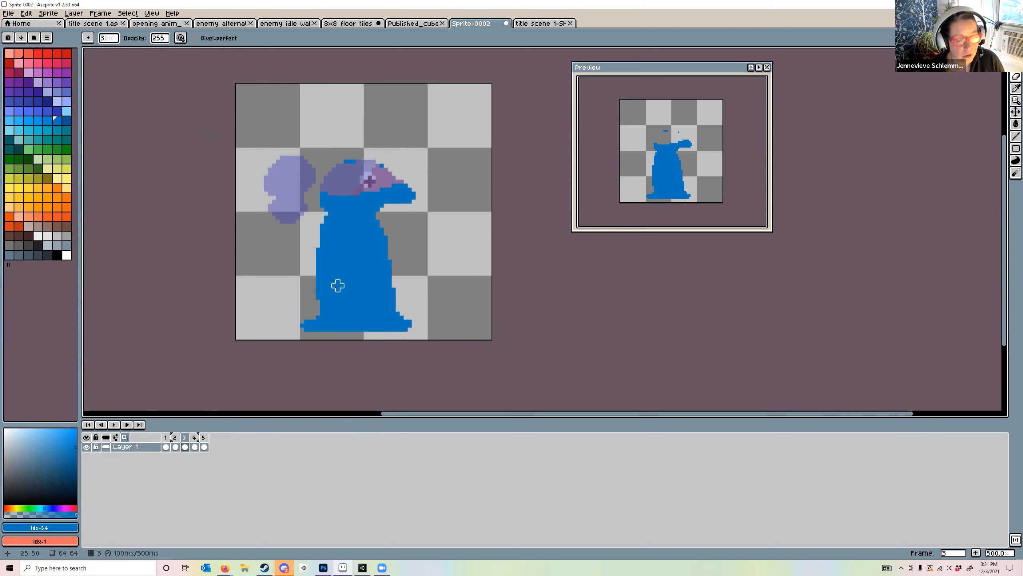
{"action": "mouse_move", "coordinate": [355, 222]}
{"action": "left_mouse_down"}
{"action": "mouse_move", "coordinate": [282, 258]}
{"action": "mouse_move", "coordinate": [322, 201]}
{"action": "mouse_move", "coordinate": [394, 186]}
{"action": "mouse_move", "coordinate": [297, 166]}
{"action": "mouse_move", "coordinate": [342, 222]}
{"action": "mouse_move", "coordinate": [414, 217]}
{"action": "mouse_move", "coordinate": [394, 186]}
{"action": "mouse_move", "coordinate": [345, 150]}
{"action": "mouse_move", "coordinate": [322, 161]}
{"action": "mouse_move", "coordinate": [394, 234]}
{"action": "mouse_move", "coordinate": [302, 198]}
{"action": "mouse_move", "coordinate": [302, 210]}
{"action": "mouse_move", "coordinate": [402, 305]}
{"action": "mouse_move", "coordinate": [365, 301]}
{"action": "mouse_move", "coordinate": [306, 325]}
{"action": "mouse_move", "coordinate": [402, 341]}
{"action": "mouse_move", "coordinate": [286, 261]}
{"action": "mouse_move", "coordinate": [369, 270]}
{"action": "left_mouse_up"}
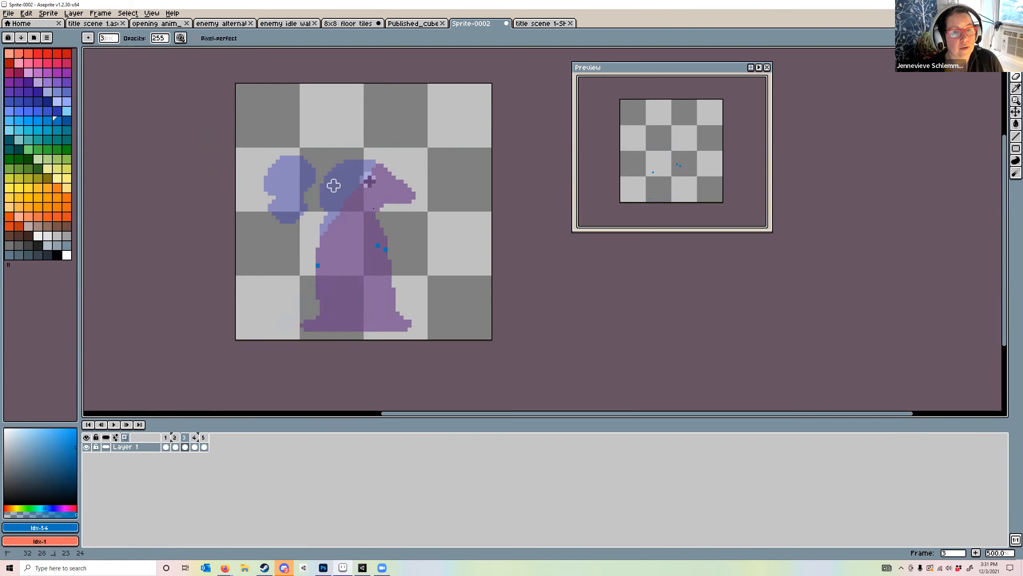
{"action": "left_click", "coordinate": [194, 446]}
{"action": "mouse_move", "coordinate": [293, 329]}
{"action": "left_mouse_down"}
{"action": "mouse_move", "coordinate": [321, 279]}
{"action": "mouse_move", "coordinate": [310, 313]}
{"action": "mouse_move", "coordinate": [349, 325]}
{"action": "mouse_move", "coordinate": [449, 325]}
{"action": "mouse_move", "coordinate": [426, 326]}
{"action": "mouse_move", "coordinate": [353, 286]}
{"action": "mouse_move", "coordinate": [353, 314]}
{"action": "mouse_move", "coordinate": [394, 301]}
{"action": "mouse_move", "coordinate": [266, 173]}
{"action": "mouse_move", "coordinate": [277, 161]}
{"action": "mouse_move", "coordinate": [347, 179]}
{"action": "left_mouse_up"}
Delete frames 5, 4, 3 and 2 from the timeline
{"action": "right_click", "coordinate": [204, 437]}
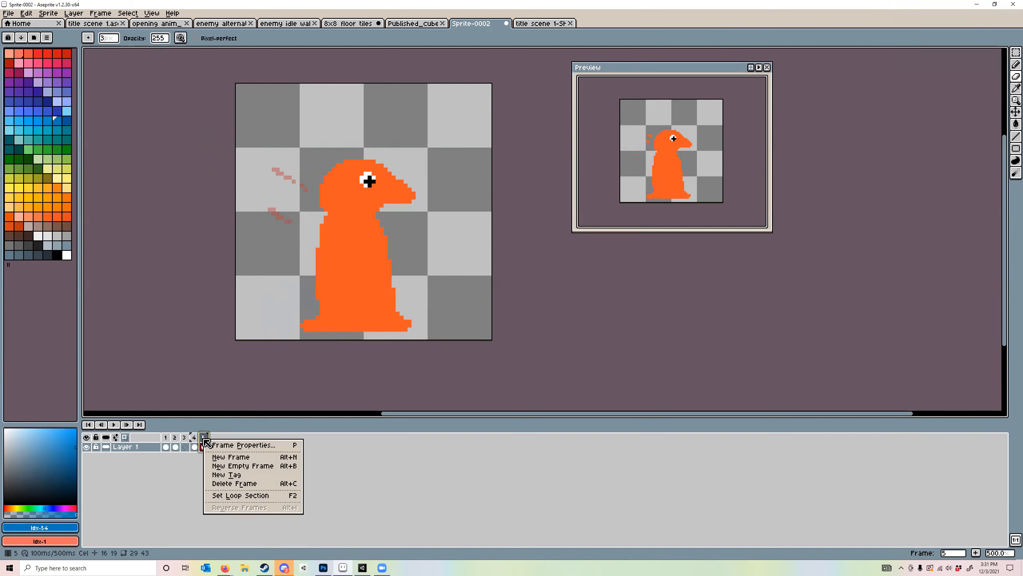
{"action": "left_click", "coordinate": [221, 483]}
{"action": "right_click", "coordinate": [197, 441]}
{"action": "left_click", "coordinate": [221, 485]}
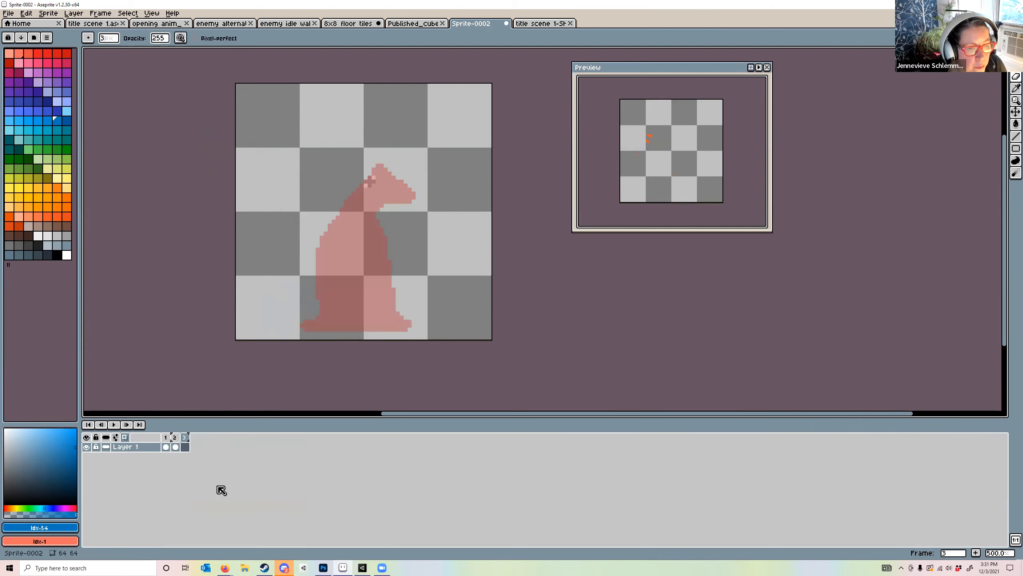
{"action": "right_click", "coordinate": [184, 438]}
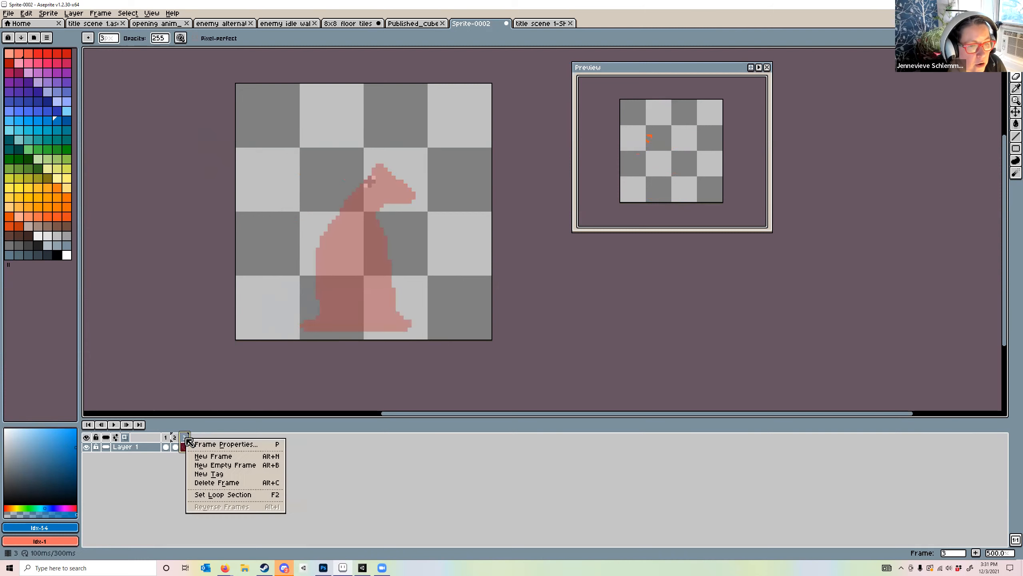
{"action": "left_click", "coordinate": [195, 485]}
{"action": "right_click", "coordinate": [180, 446]}
{"action": "key", "text": "Escape"}
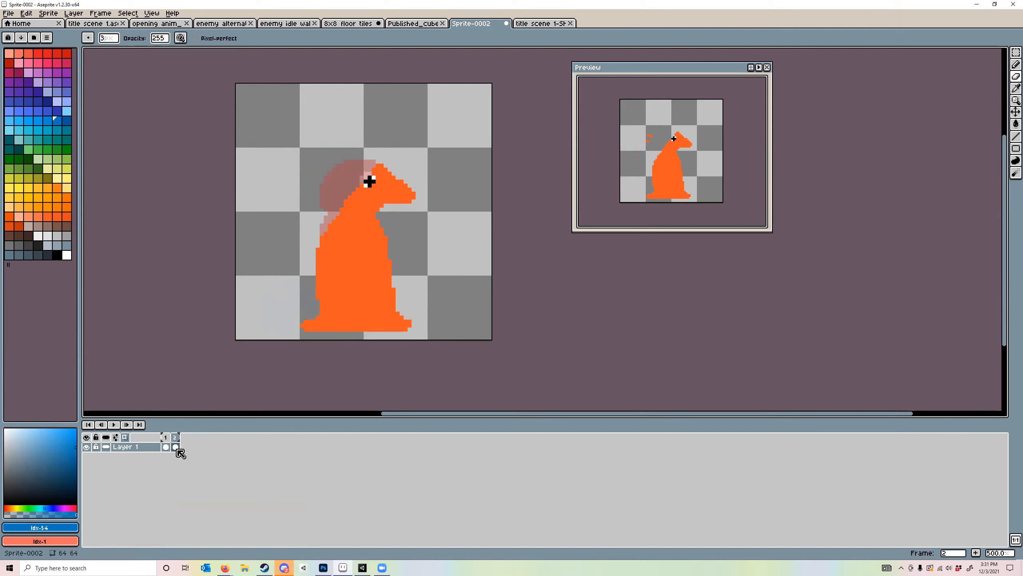
{"action": "right_click", "coordinate": [181, 438]}
{"action": "left_click", "coordinate": [196, 485]}
{"action": "right_click", "coordinate": [166, 437]}
{"action": "left_click", "coordinate": [313, 476]}
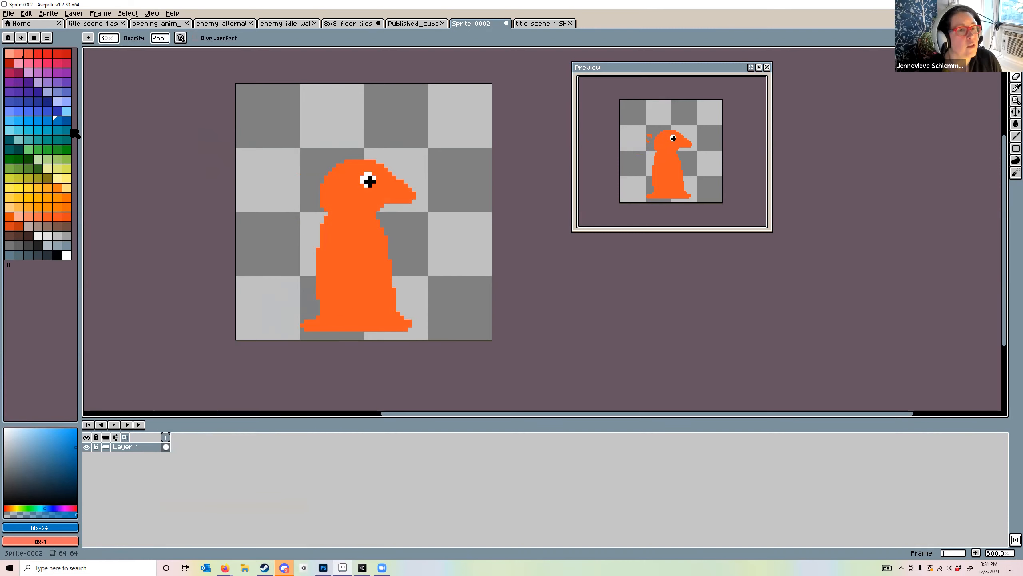
Fill the character's body in frame 1 with blue, palette index 53, using the Paint Bucket
{"action": "left_click", "coordinate": [47, 120]}
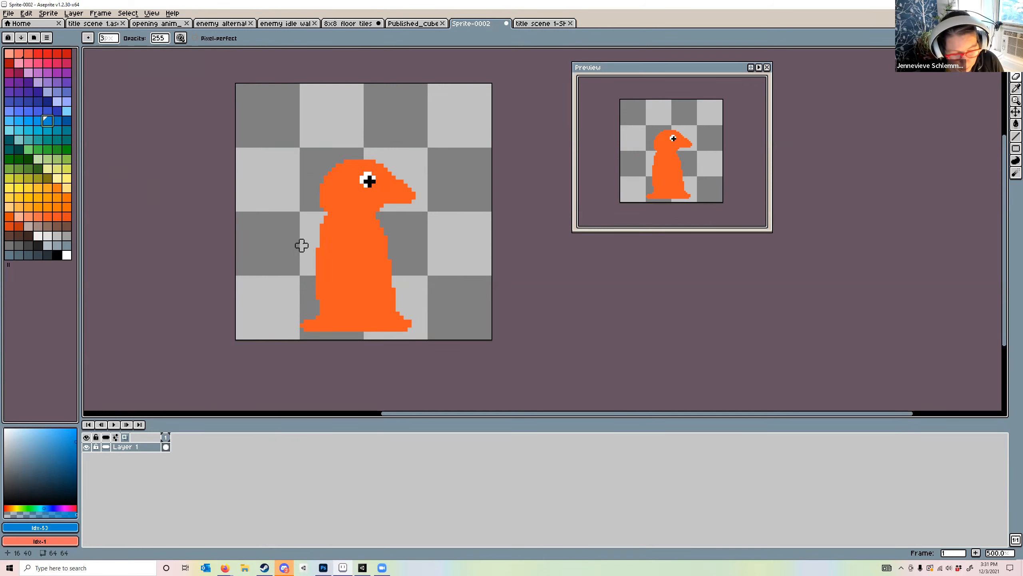
{"action": "key", "text": "g"}
{"action": "left_click", "coordinate": [350, 263]}
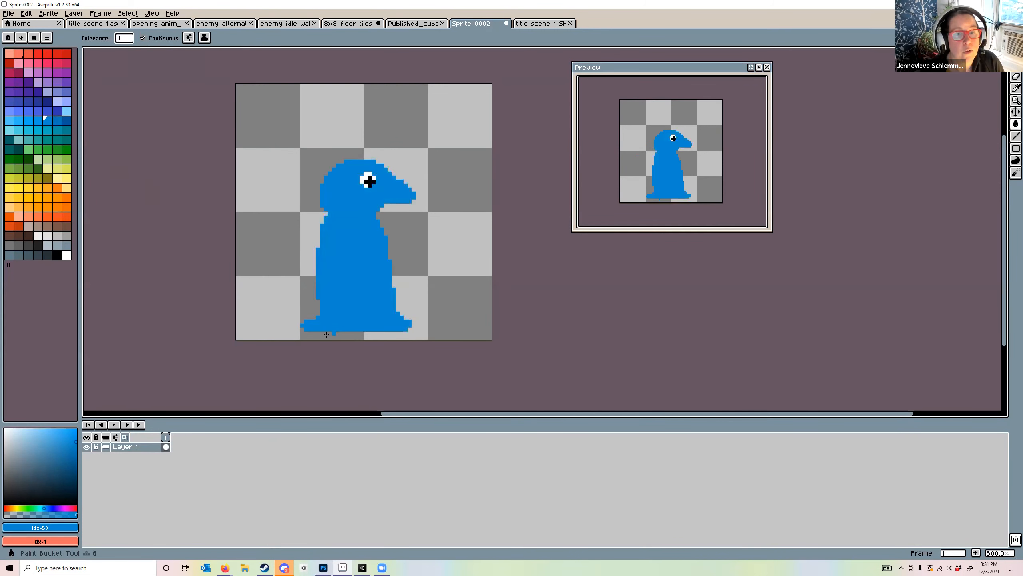
Add a new frame after frame 1 and make Layer 1 discontinuous so it prefers individual cels
{"action": "right_click", "coordinate": [167, 439]}
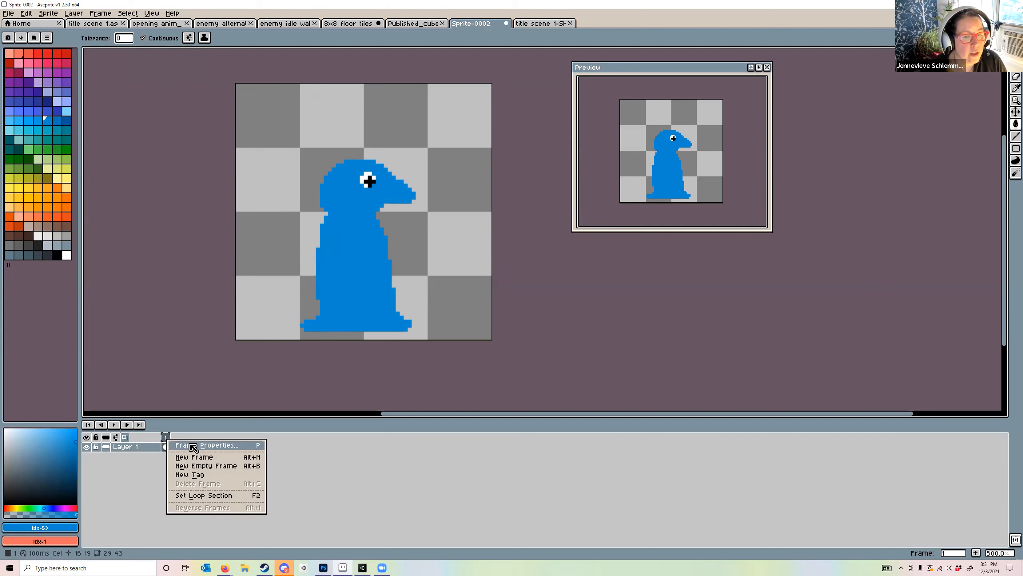
{"action": "left_click", "coordinate": [193, 457]}
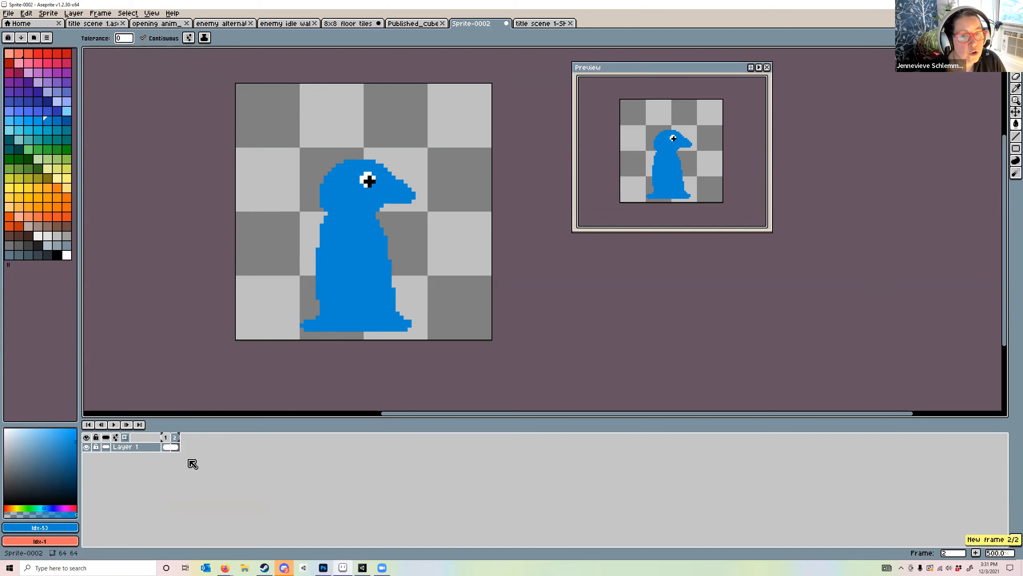
{"action": "left_click", "coordinate": [165, 446]}
{"action": "left_click", "coordinate": [107, 446]}
{"action": "left_click", "coordinate": [175, 446]}
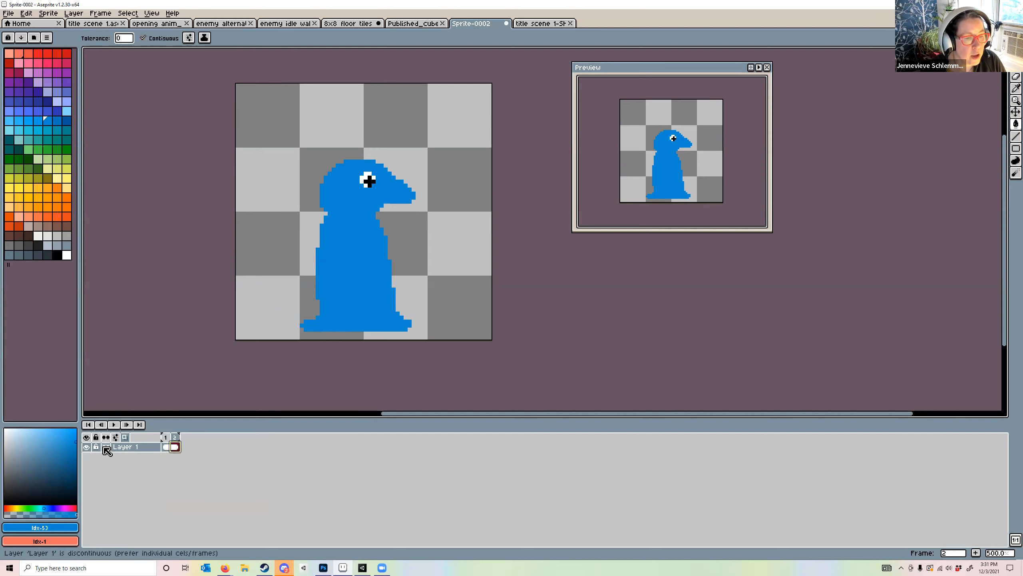
Move the character up about 4 pixels in frame 2
{"action": "left_click", "coordinate": [165, 446]}
{"action": "left_click", "coordinate": [175, 447]}
{"action": "left_click", "coordinate": [166, 447]}
{"action": "left_click", "coordinate": [176, 447]}
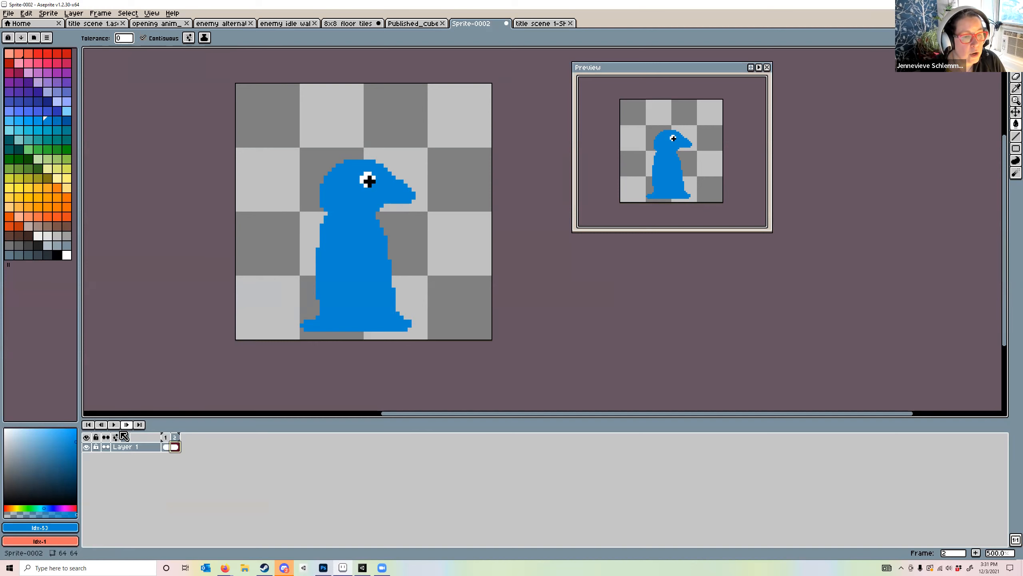
{"action": "key", "text": "v"}
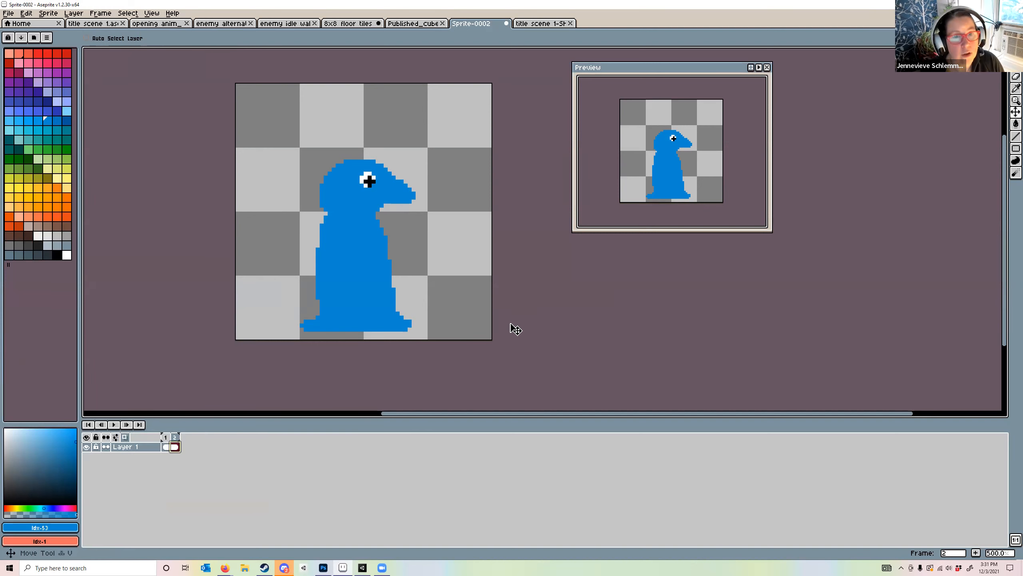
{"action": "left_click_drag", "start_coordinate": [365, 267], "coordinate": [363, 251]}
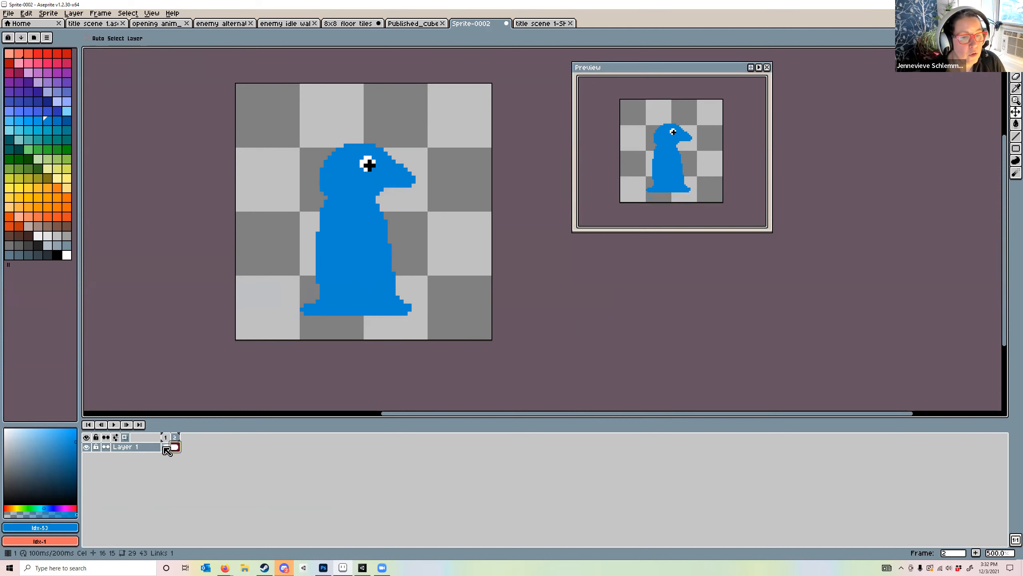
Unlink Layer 1's cel in frame 2 so it is independent of frame 1
{"action": "left_click_drag", "start_coordinate": [180, 447], "coordinate": [174, 450]}
{"action": "left_click", "coordinate": [175, 452]}
{"action": "left_click", "coordinate": [104, 449]}
{"action": "left_click", "coordinate": [104, 449]}
{"action": "left_click", "coordinate": [105, 439]}
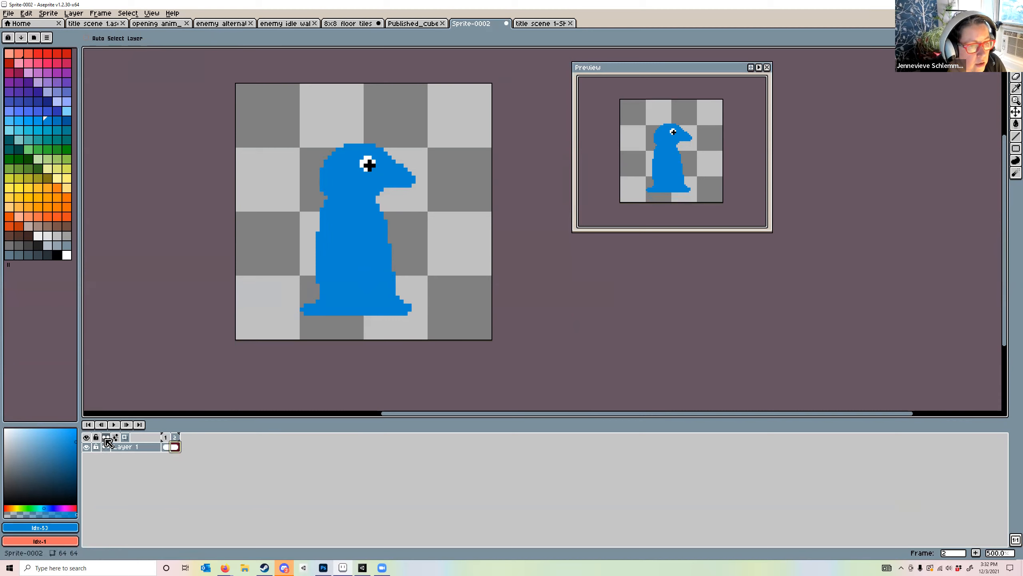
{"action": "right_click", "coordinate": [175, 447]}
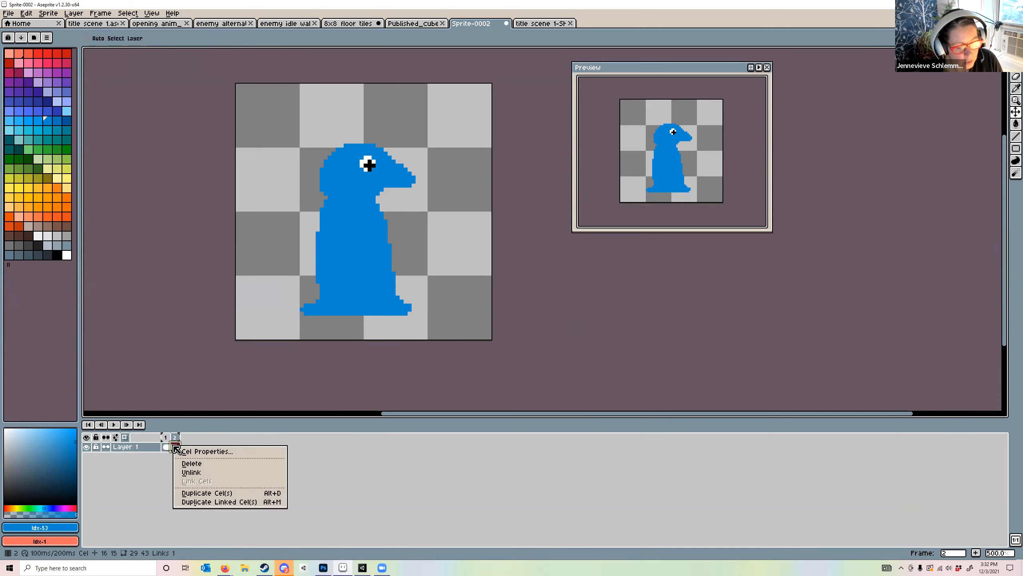
{"action": "left_click", "coordinate": [188, 473]}
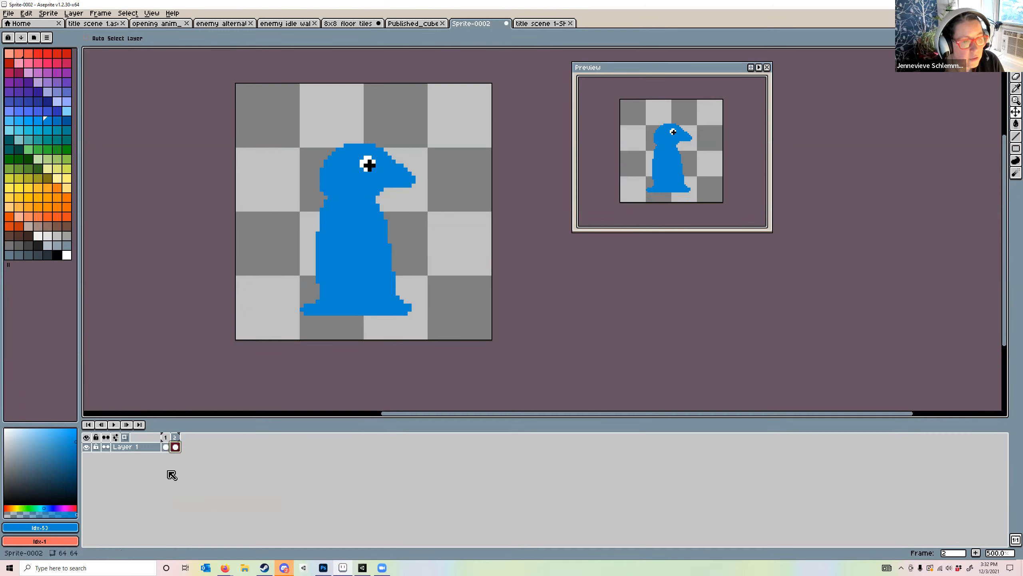
Move the character down about 4 pixels in frame 1 and compare the onion skins of frames 1 and 2
{"action": "left_click", "coordinate": [165, 447]}
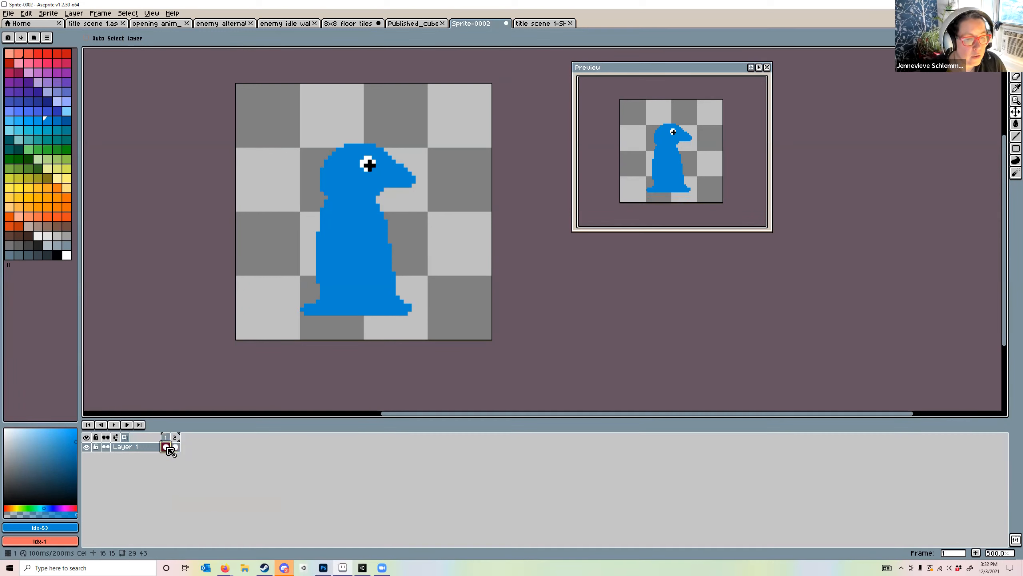
{"action": "left_click_drag", "start_coordinate": [360, 264], "coordinate": [364, 282]}
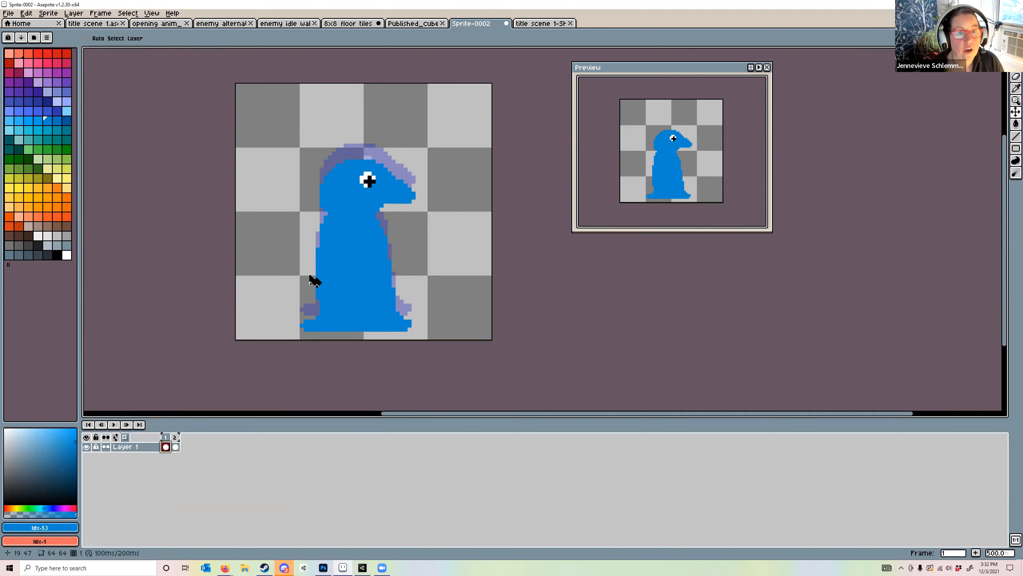
{"action": "left_click", "coordinate": [176, 447]}
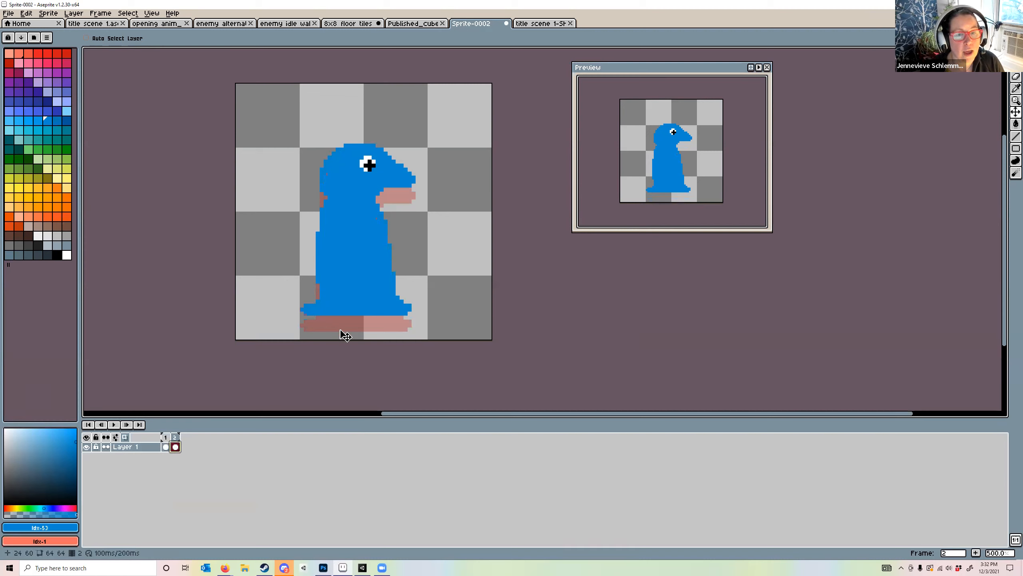
{"action": "left_click", "coordinate": [165, 446]}
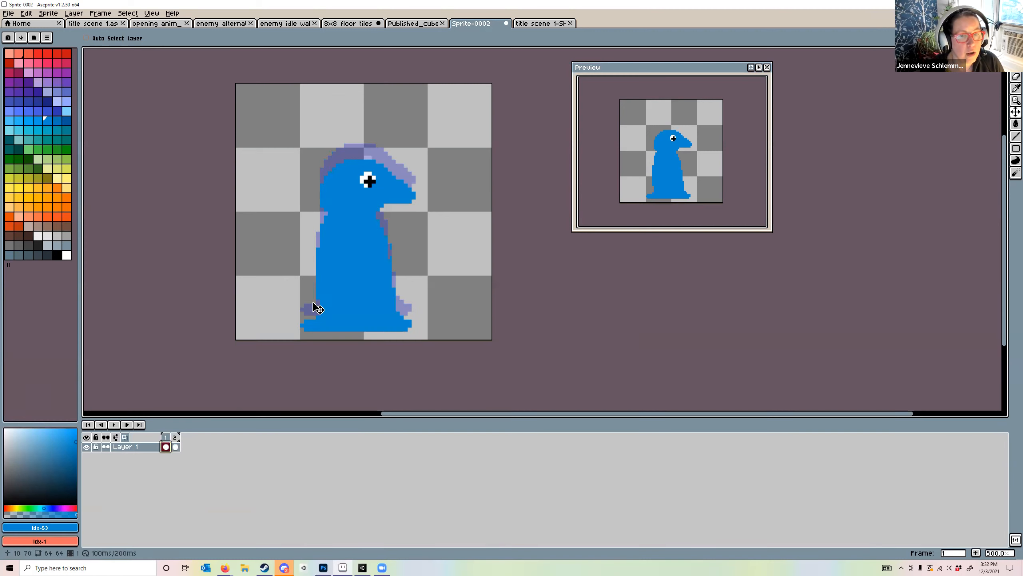
{"action": "left_click", "coordinate": [175, 447]}
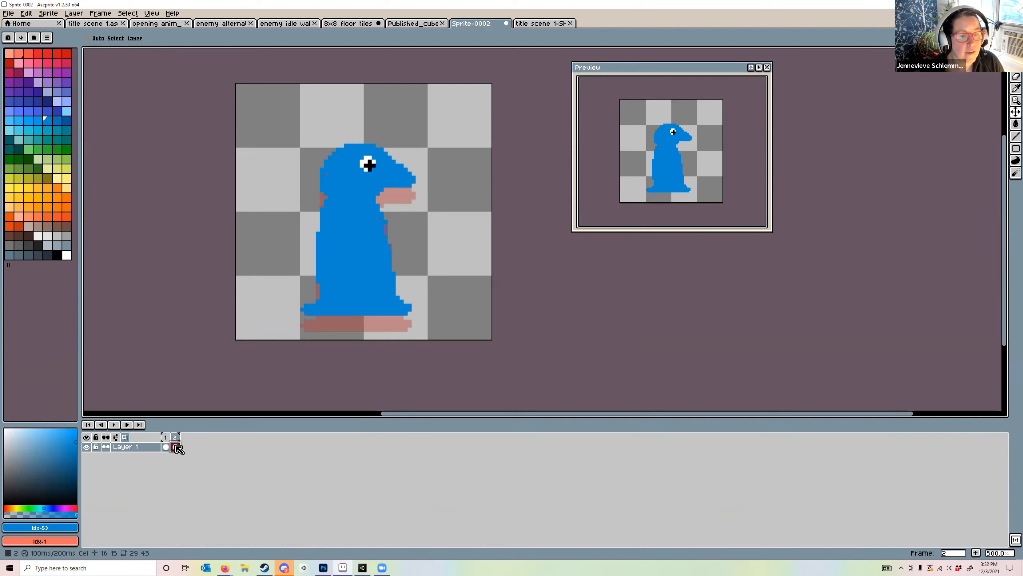
Duplicate frame 2's cel into a new frame 3 and move the character up about 5 pixels there
{"action": "right_click", "coordinate": [176, 447]}
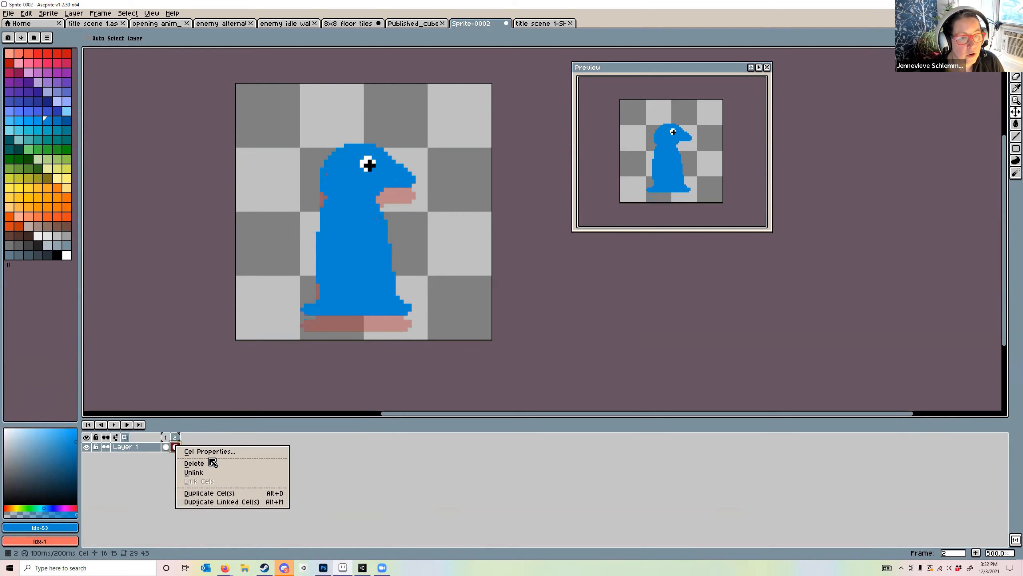
{"action": "left_click", "coordinate": [214, 495]}
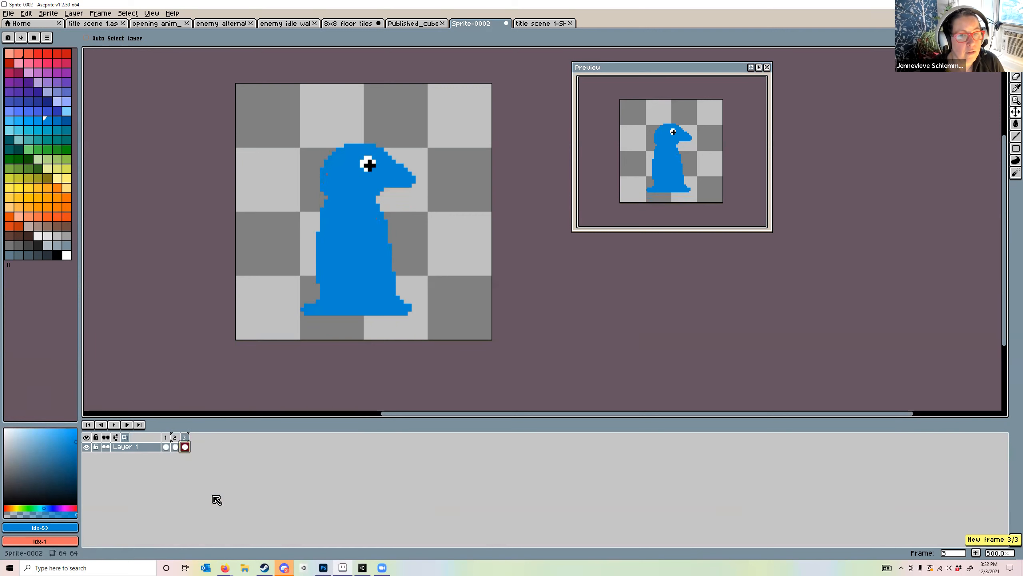
{"action": "left_click", "coordinate": [184, 446]}
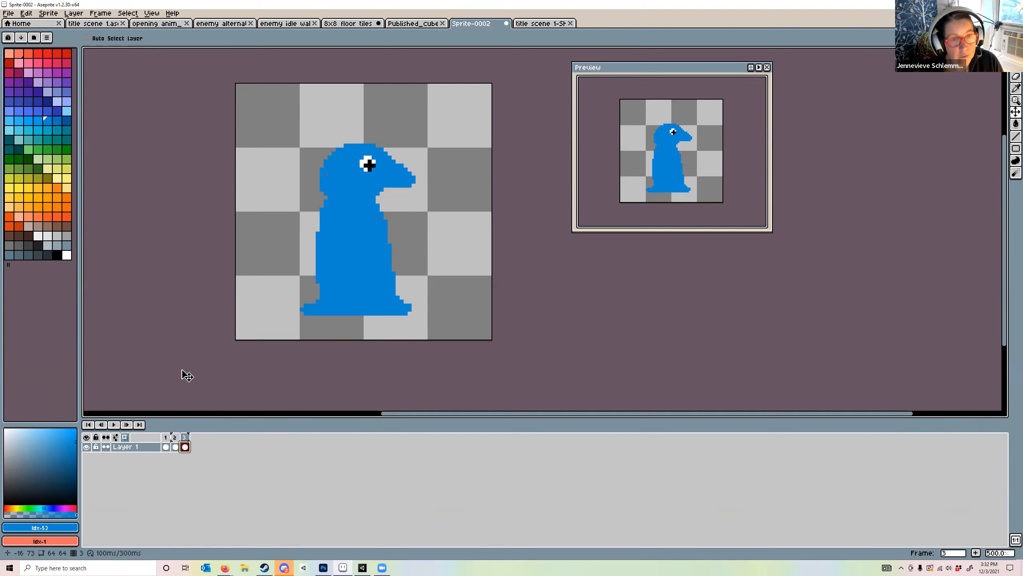
{"action": "left_click_drag", "start_coordinate": [347, 267], "coordinate": [345, 253]}
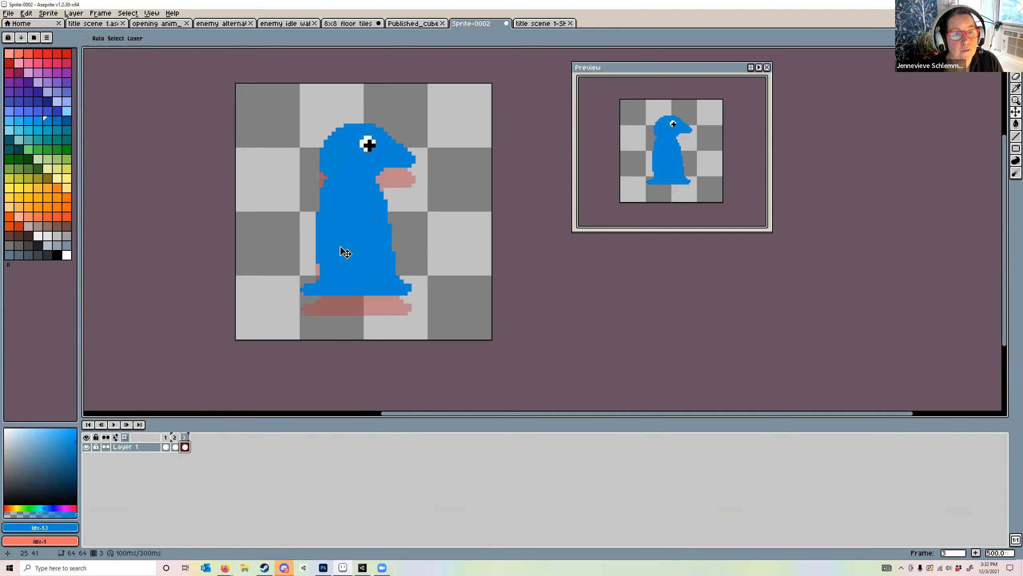
{"action": "left_click", "coordinate": [176, 445]}
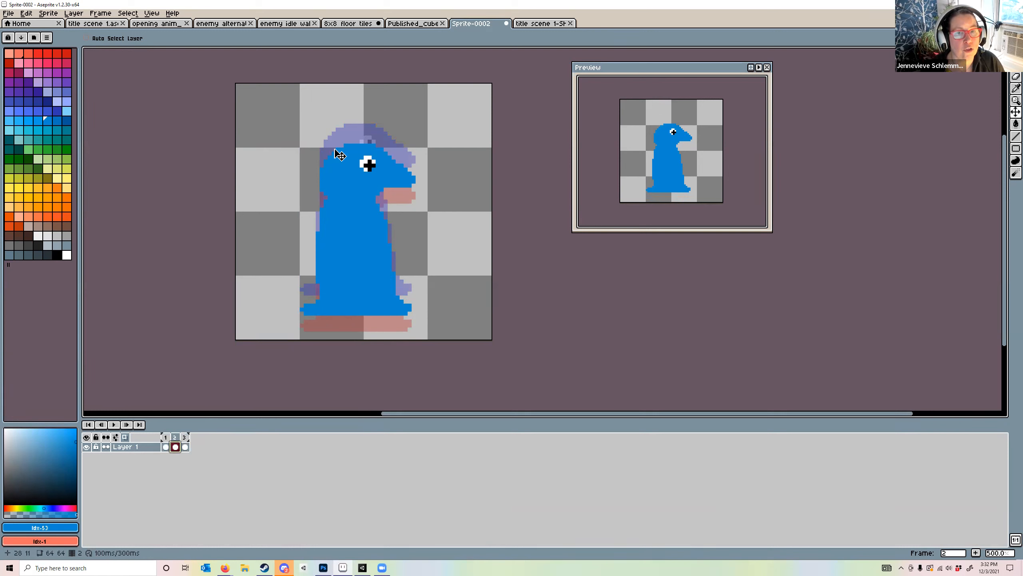
Play the three-frame animation with onion skinning off, and turn onion skinning back on at frame 2
{"action": "left_click", "coordinate": [115, 424]}
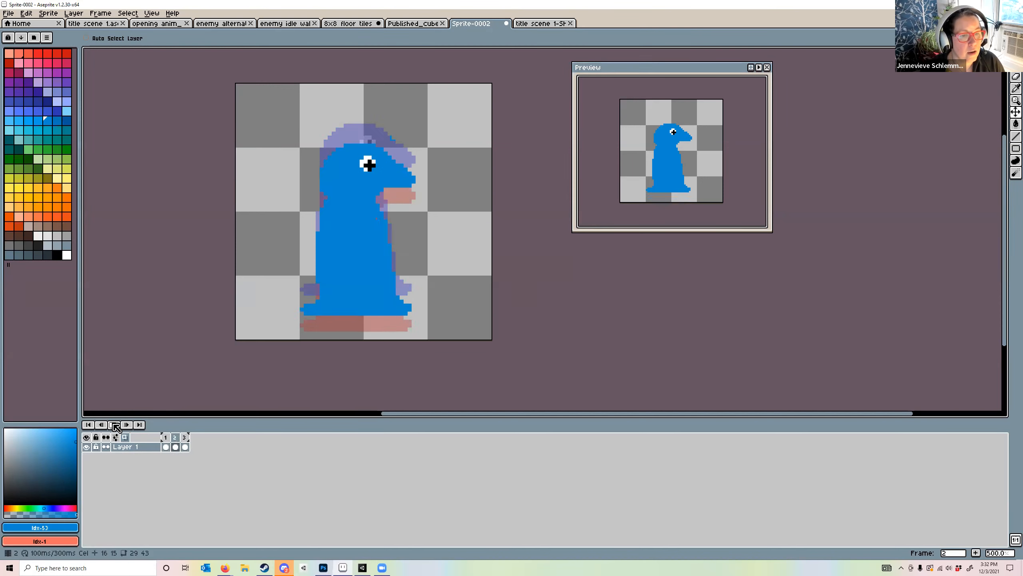
{"action": "left_click", "coordinate": [127, 438]}
{"action": "left_click", "coordinate": [113, 425]}
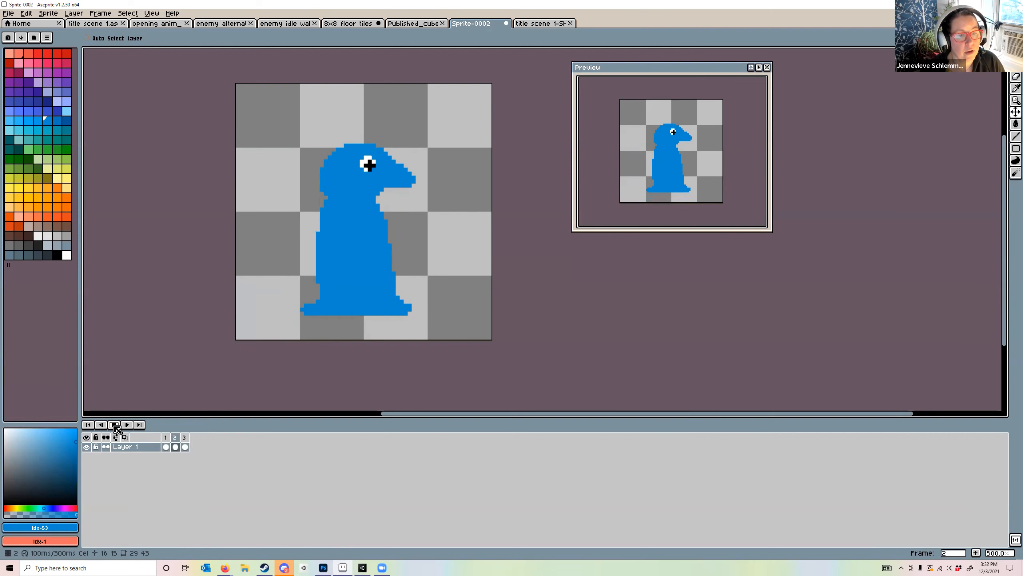
{"action": "left_click", "coordinate": [115, 427]}
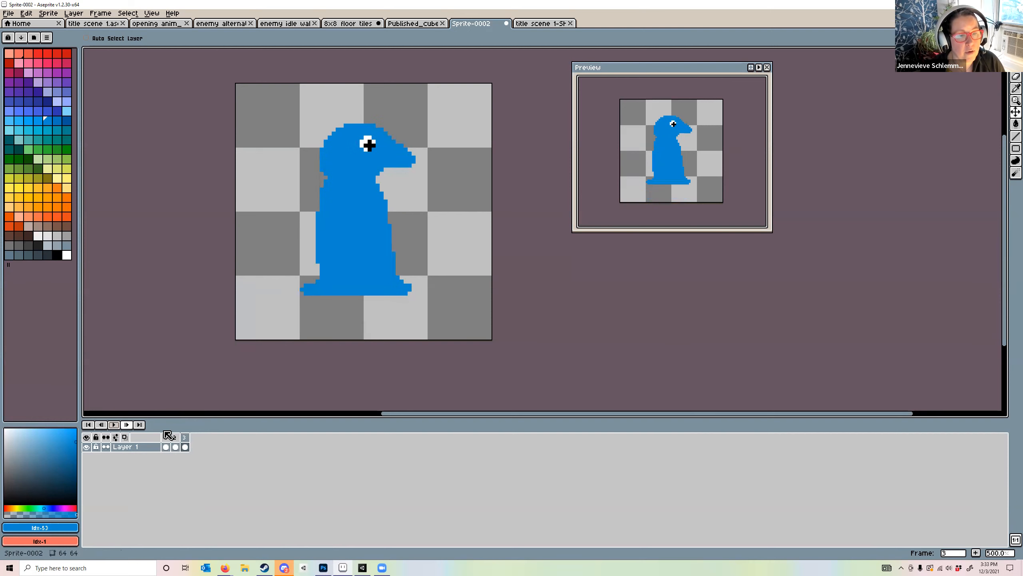
{"action": "left_click", "coordinate": [125, 437]}
{"action": "left_click", "coordinate": [175, 438]}
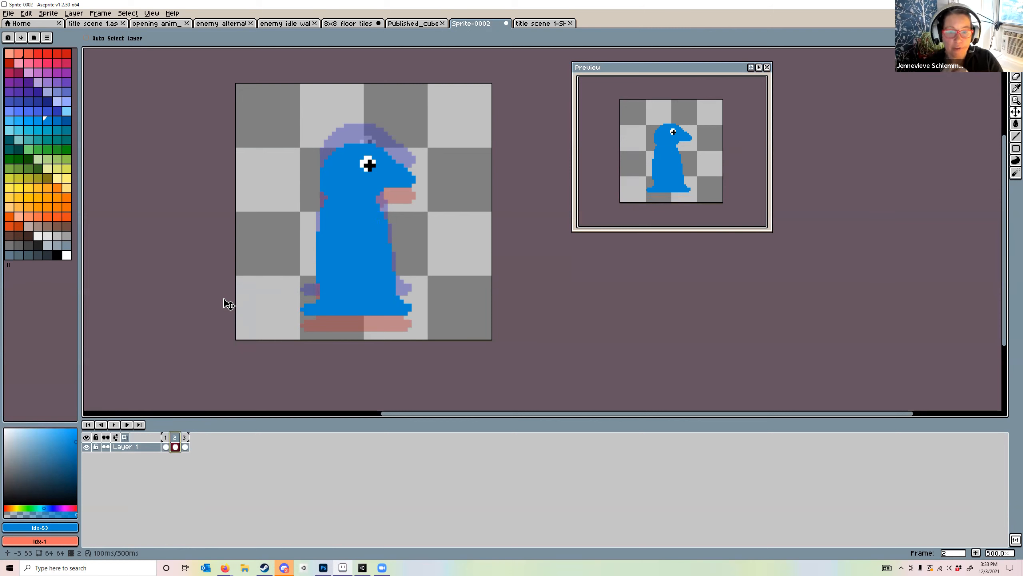
Add an empty frame after frame 3 and trace the character's head over the onion skin with the blue Pencil
{"action": "left_click", "coordinate": [184, 438]}
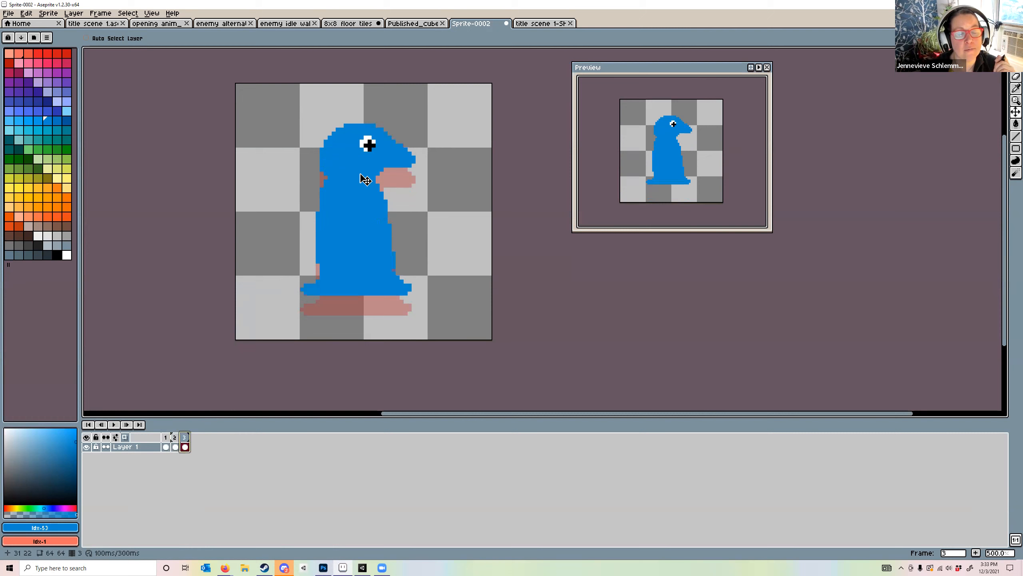
{"action": "right_click", "coordinate": [188, 438]}
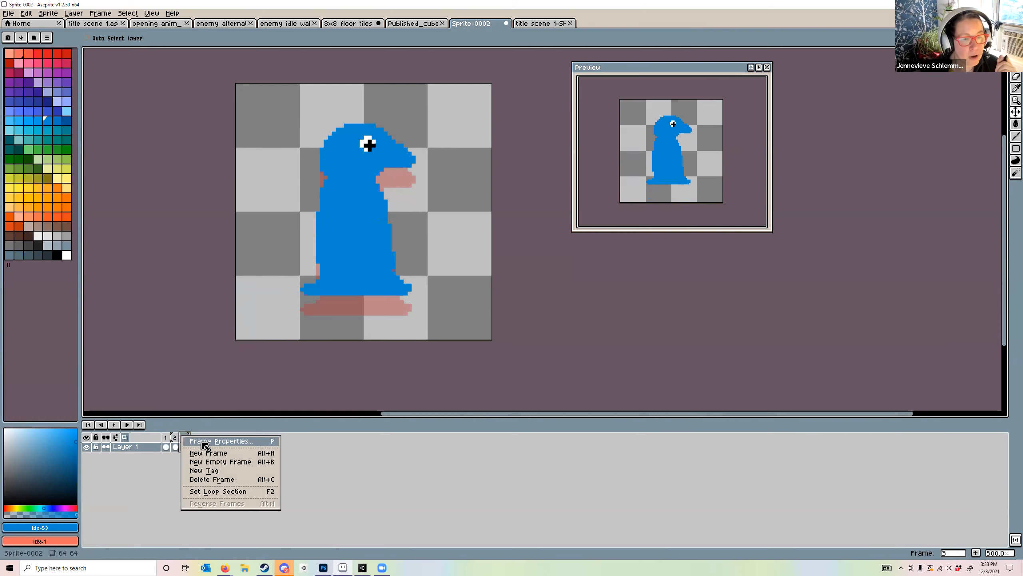
{"action": "left_click", "coordinate": [205, 462]}
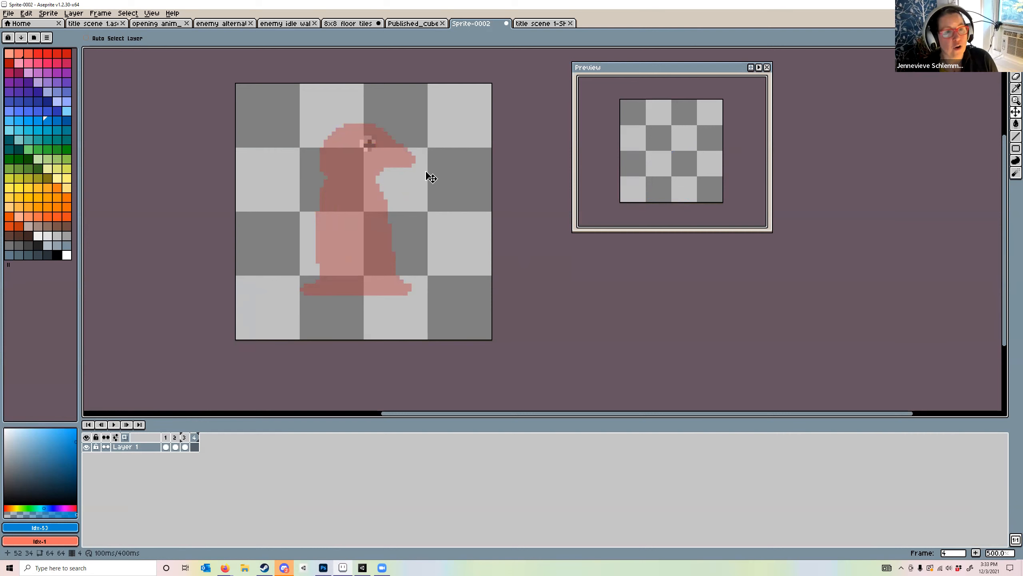
{"action": "key", "text": "b"}
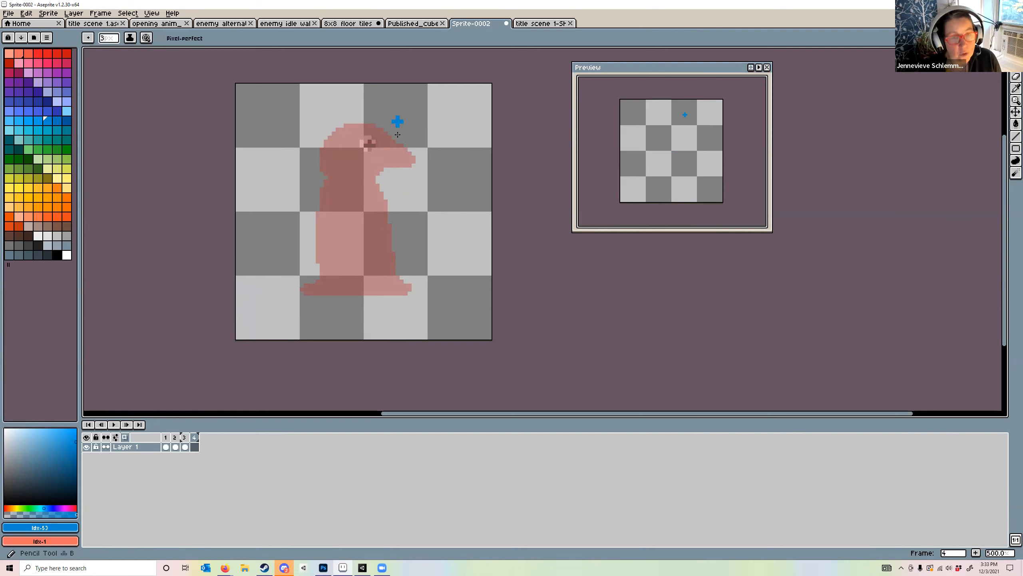
{"action": "mouse_move", "coordinate": [376, 119]}
{"action": "left_mouse_down"}
{"action": "mouse_move", "coordinate": [414, 155]}
{"action": "mouse_move", "coordinate": [372, 158]}
{"action": "left_mouse_up"}
{"action": "mouse_move", "coordinate": [372, 118]}
{"action": "left_mouse_down"}
{"action": "mouse_move", "coordinate": [328, 136]}
{"action": "mouse_move", "coordinate": [330, 176]}
{"action": "mouse_move", "coordinate": [344, 143]}
{"action": "mouse_move", "coordinate": [343, 152]}
{"action": "left_mouse_up"}
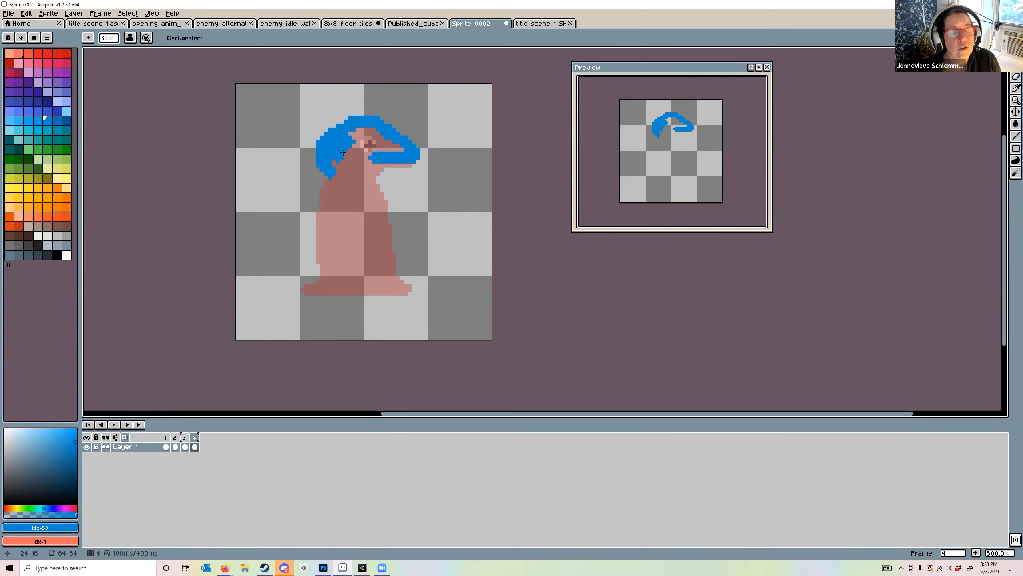
Undo the pencil strokes in frame 4 and delete that frame
{"action": "key", "text": "ctrl+z"}
{"action": "key", "text": "ctrl+z"}
{"action": "key", "text": "ctrl+z"}
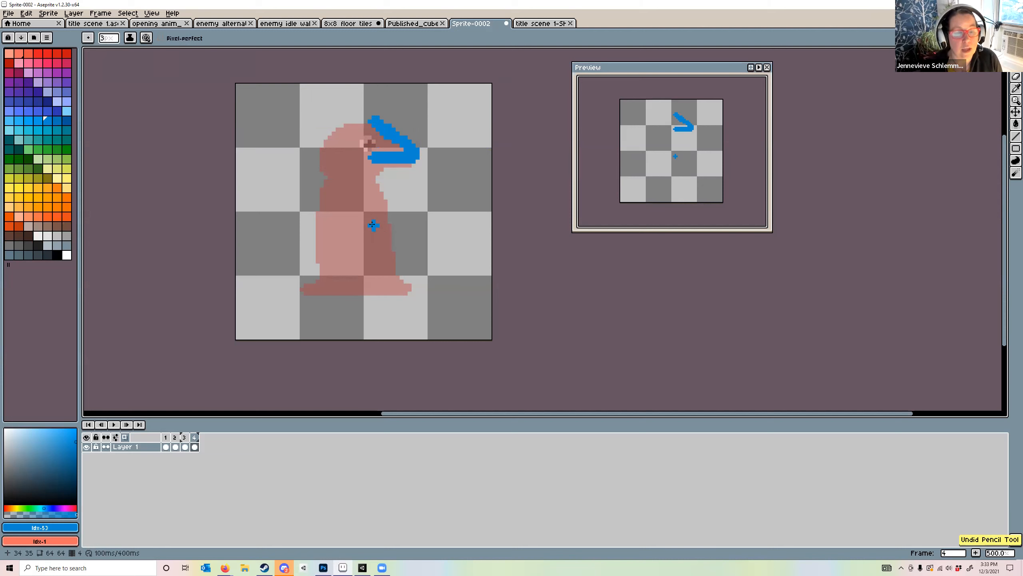
{"action": "key", "text": "ctrl+z"}
{"action": "key", "text": "ctrl+z"}
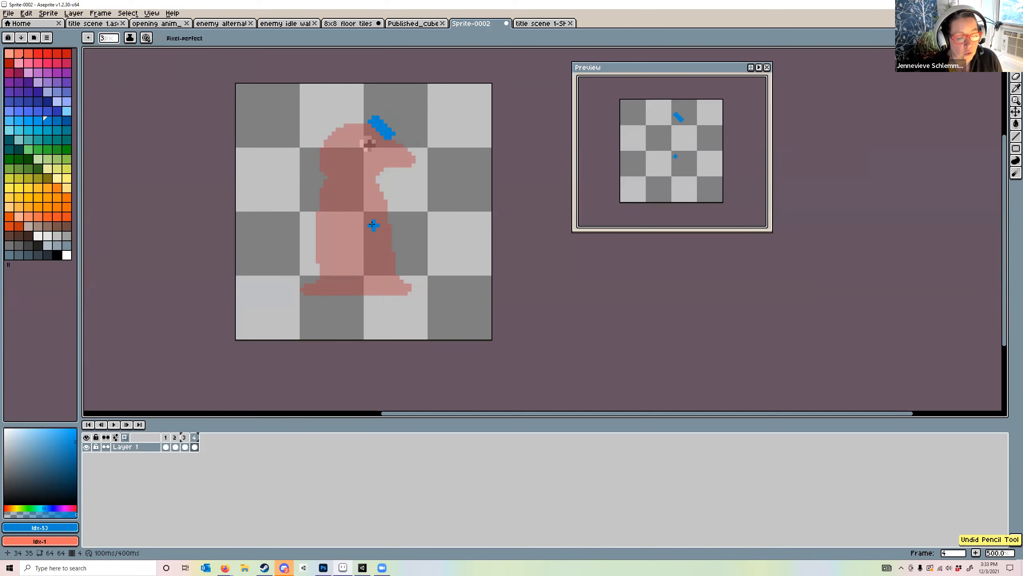
{"action": "scroll", "coordinate": [373, 225], "scroll_direction": "up", "scroll_amount": 1}
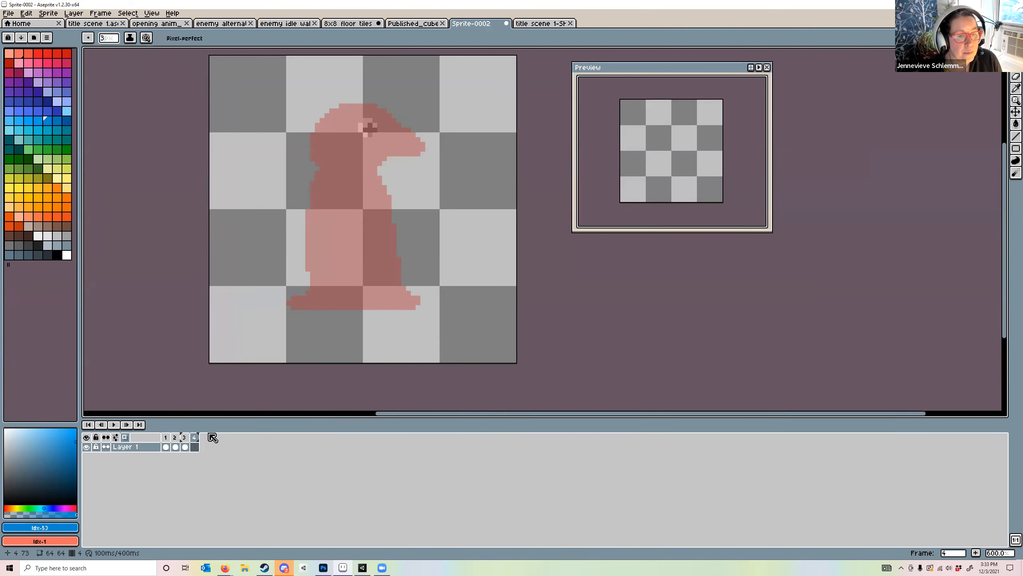
{"action": "right_click", "coordinate": [197, 442]}
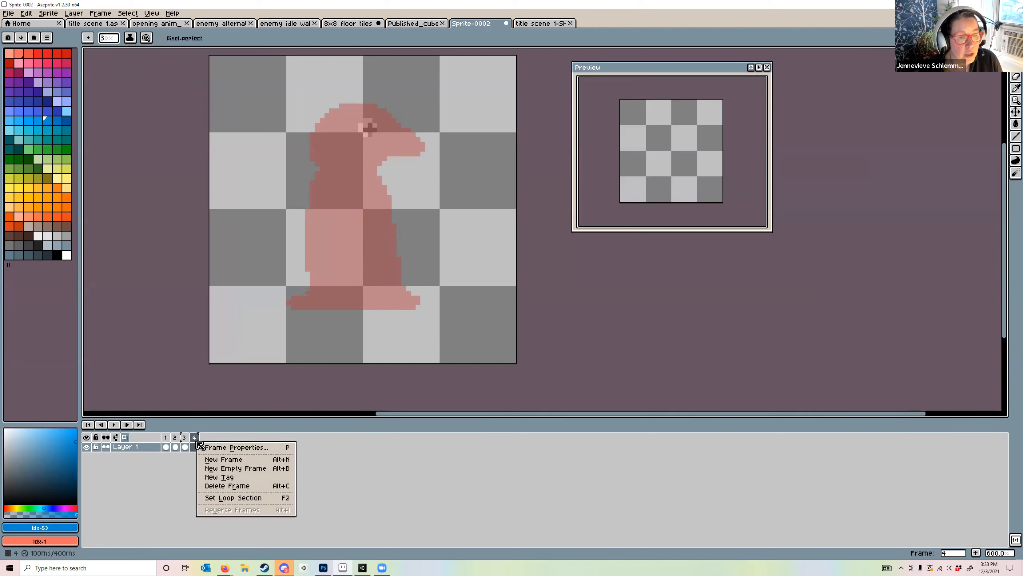
{"action": "left_click", "coordinate": [221, 486]}
Add a new frame after frame 3 that copies its drawing, and move the character up about 4 pixels in frame 4
{"action": "right_click", "coordinate": [185, 439]}
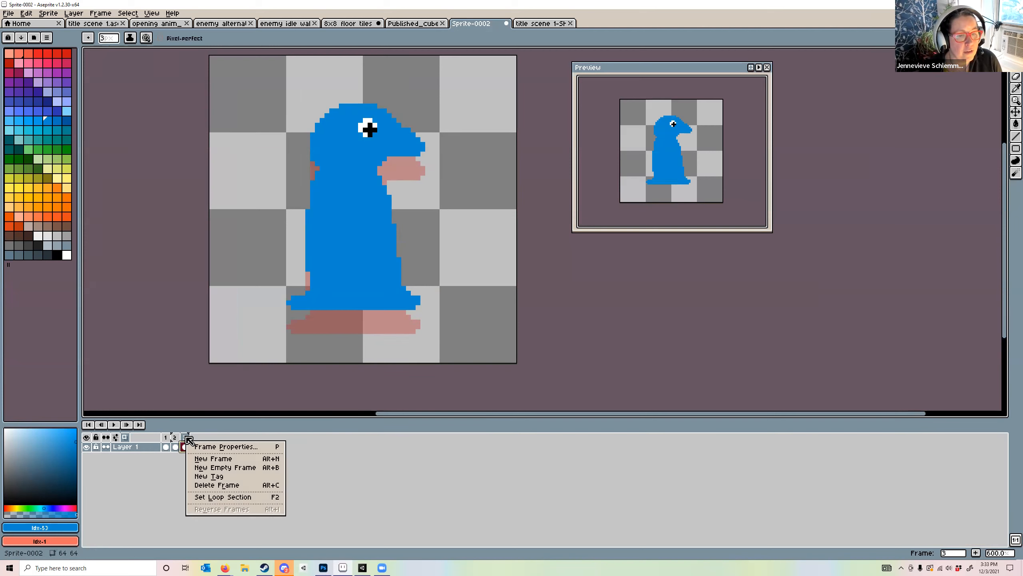
{"action": "left_click", "coordinate": [213, 459]}
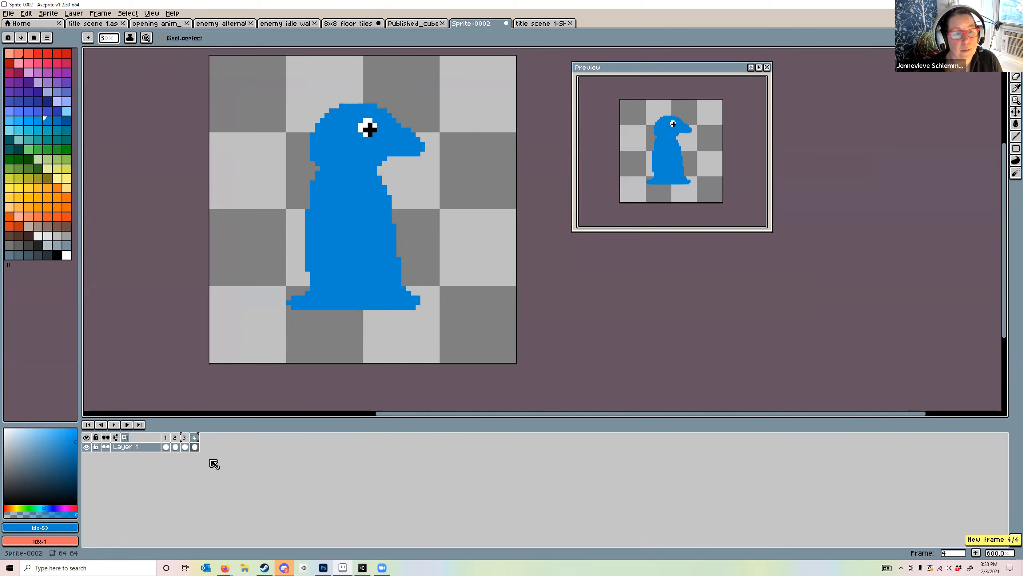
{"action": "right_click", "coordinate": [194, 447]}
{"action": "left_click", "coordinate": [194, 446]}
{"action": "right_click", "coordinate": [196, 445]}
{"action": "left_click", "coordinate": [175, 487]}
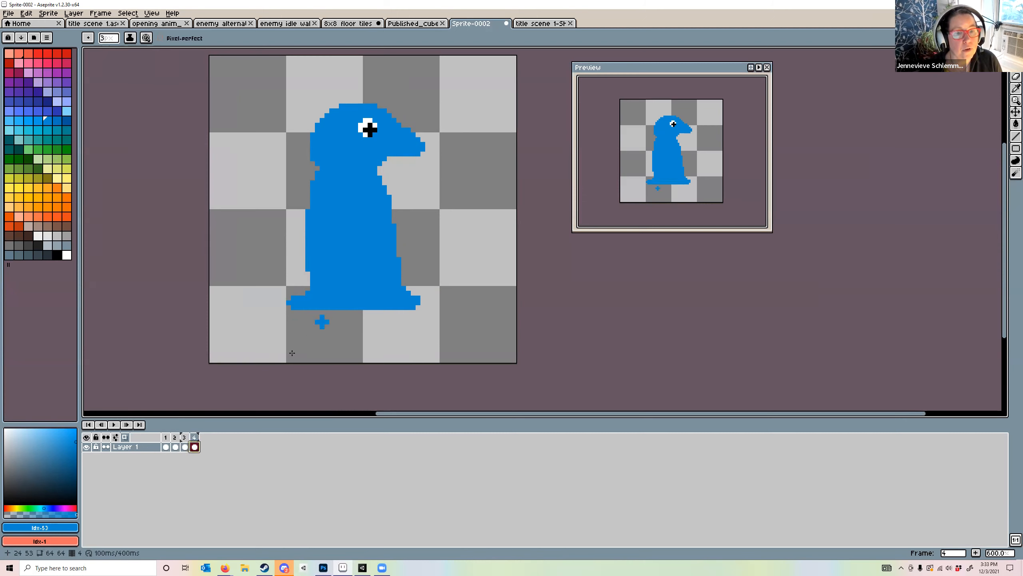
{"action": "key", "text": "v"}
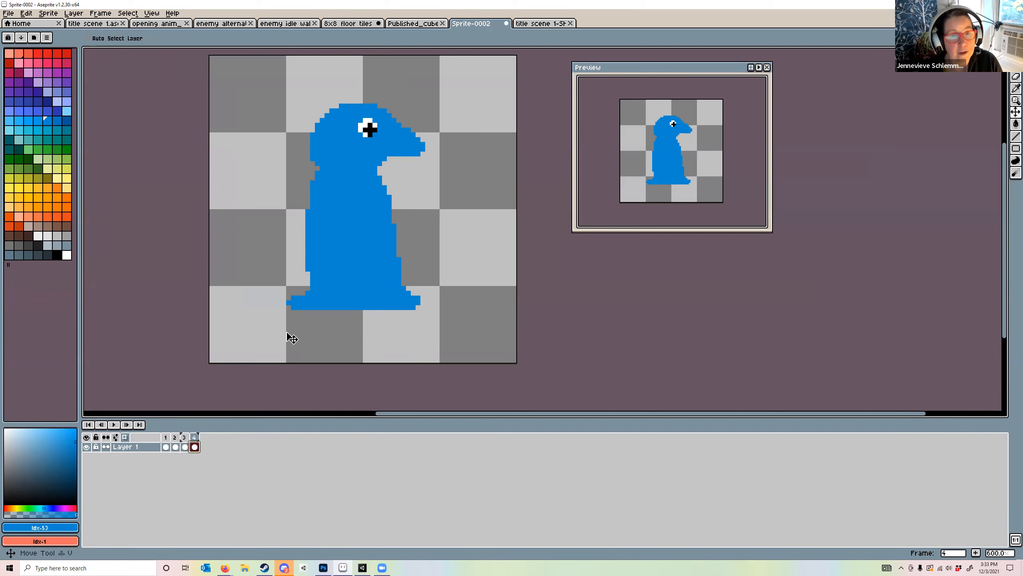
{"action": "left_click_drag", "start_coordinate": [354, 238], "coordinate": [357, 220]}
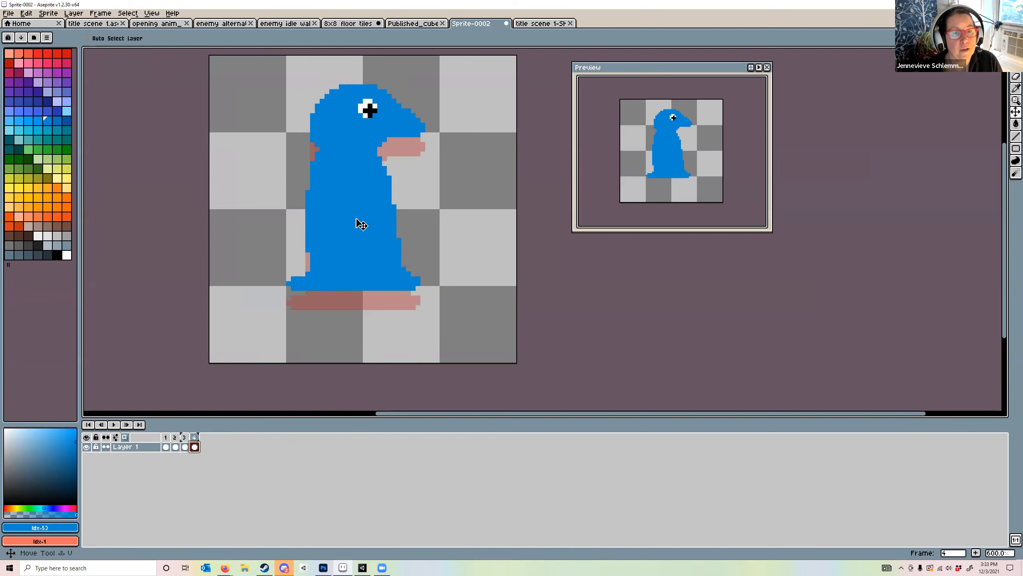
Play the four-frame animation once with onion skinning off and once with it turned back on
{"action": "left_click", "coordinate": [115, 437]}
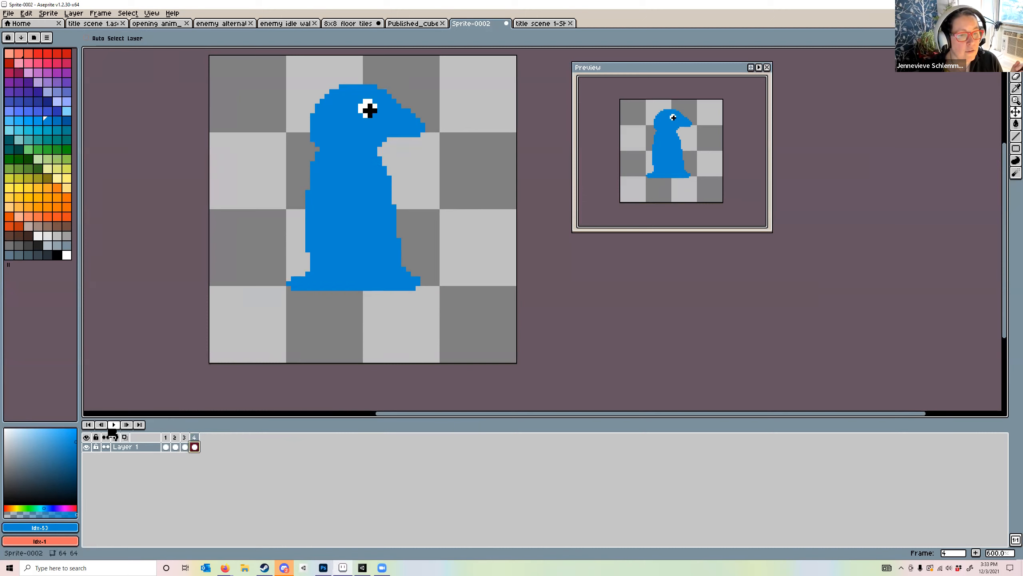
{"action": "left_click", "coordinate": [115, 425]}
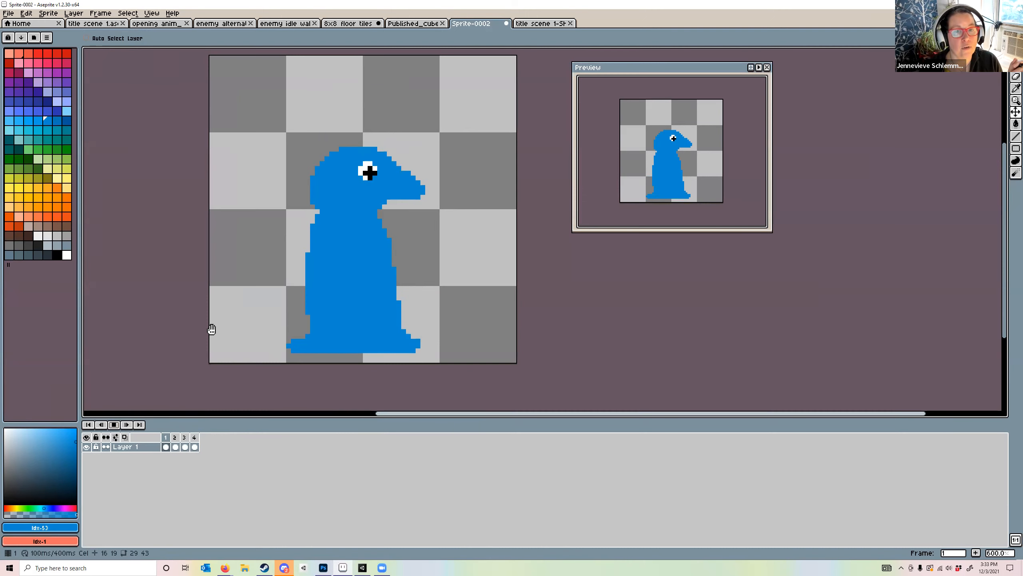
{"action": "left_click", "coordinate": [114, 424]}
{"action": "left_click", "coordinate": [116, 437]}
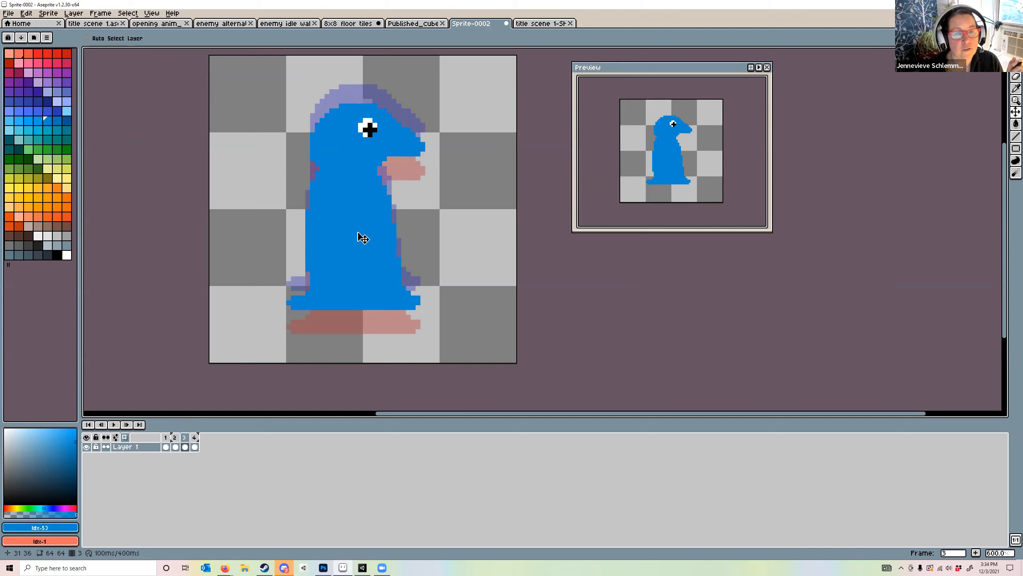
{"action": "left_click", "coordinate": [113, 425]}
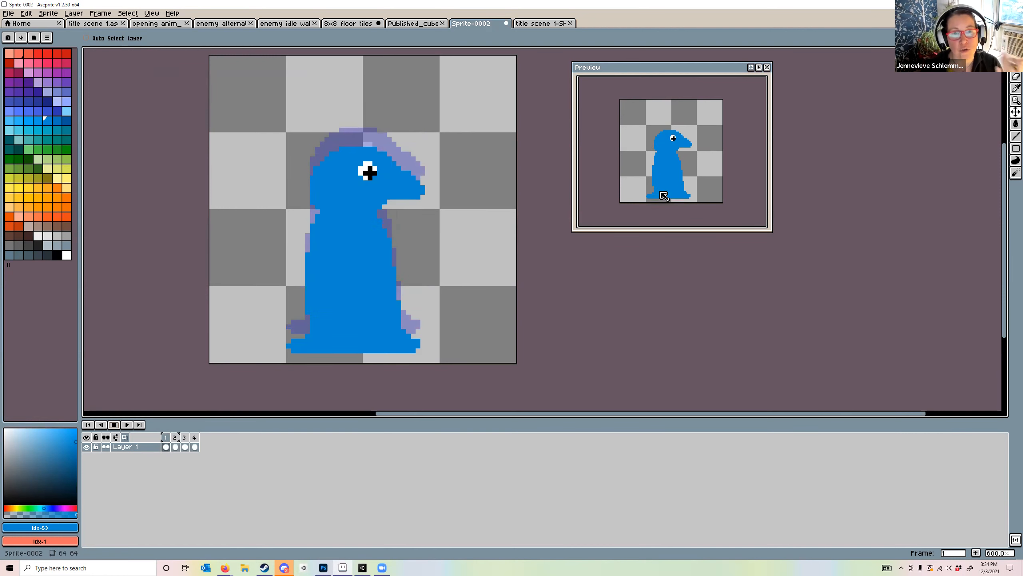
Stop the playback and set the onion skin opacity to 94 and its opacity step to 37
{"action": "left_click", "coordinate": [116, 424]}
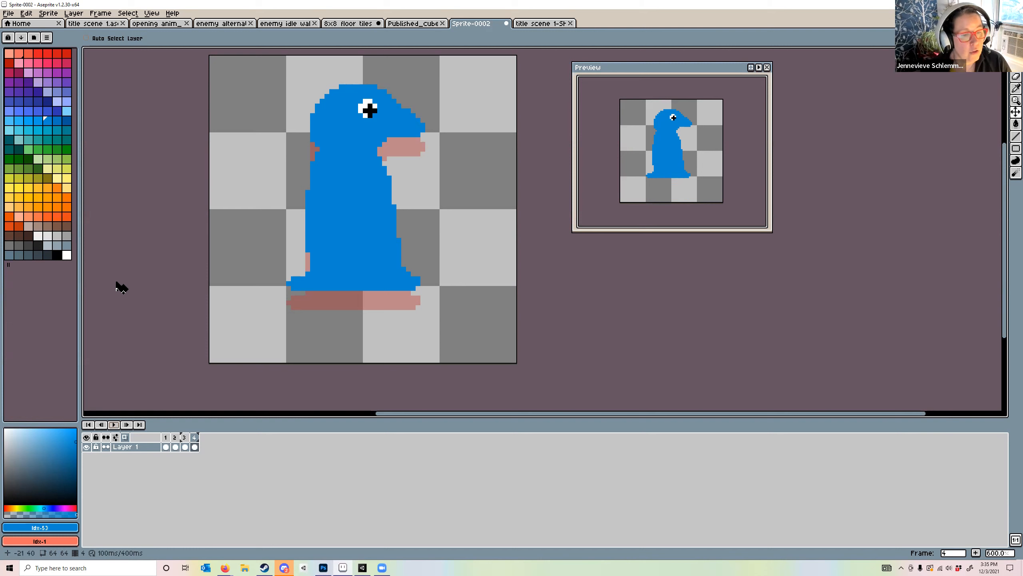
{"action": "left_click", "coordinate": [116, 437]}
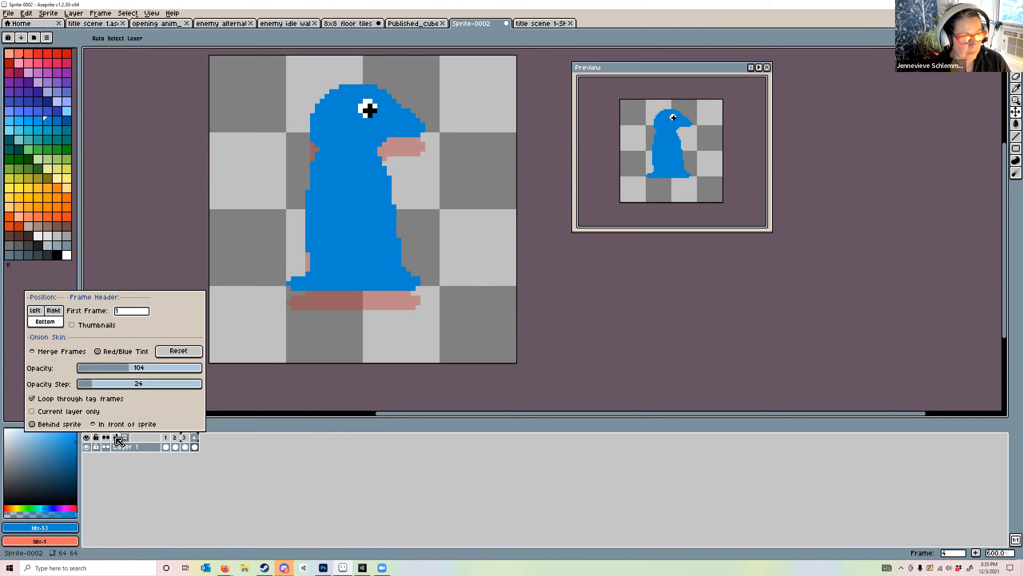
{"action": "left_click_drag", "start_coordinate": [133, 374], "coordinate": [101, 392]}
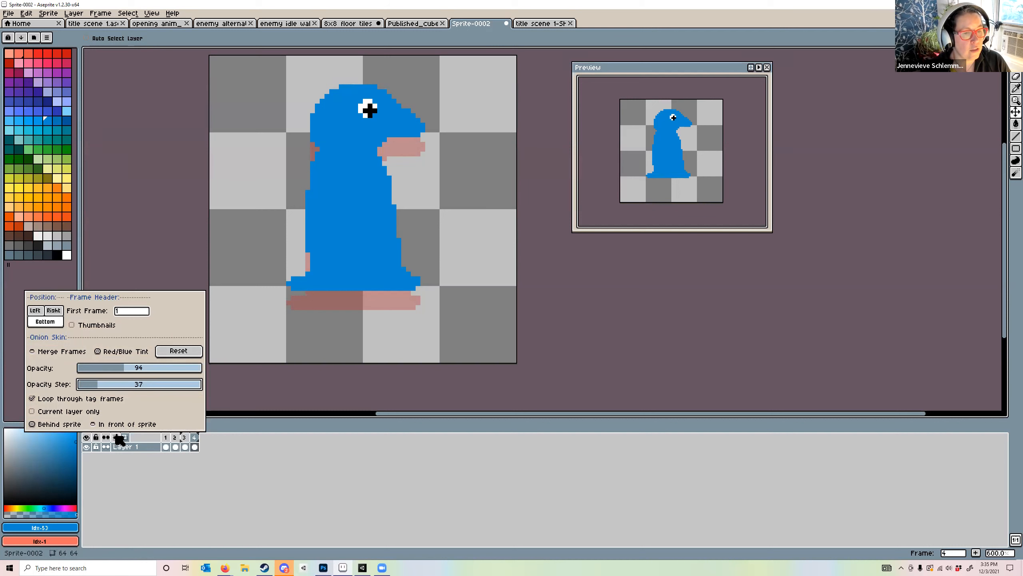
Try the timeline's Left and Right position options, and return it to Bottom
{"action": "left_click", "coordinate": [42, 311]}
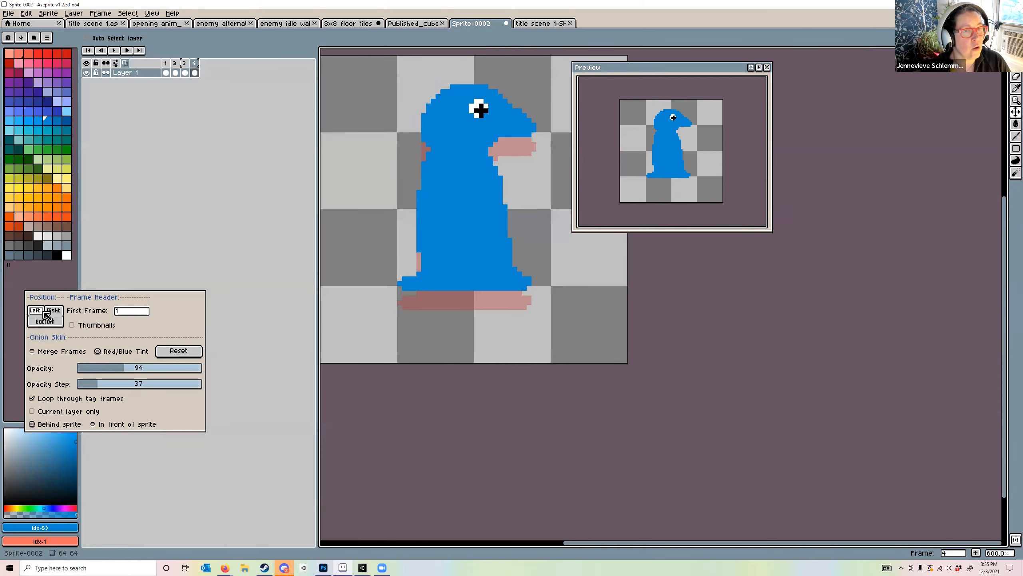
{"action": "left_click", "coordinate": [52, 310]}
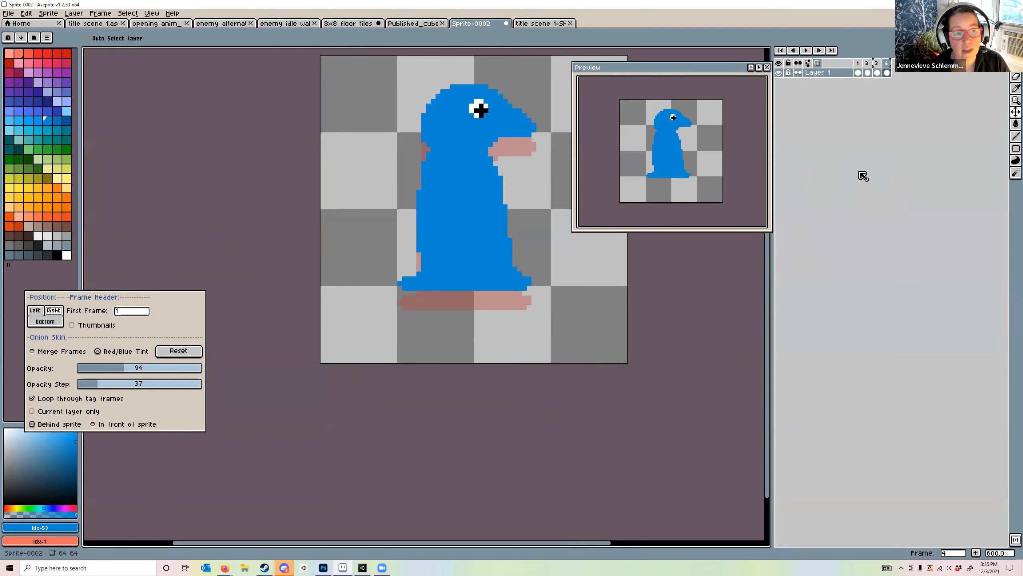
{"action": "left_click", "coordinate": [62, 326]}
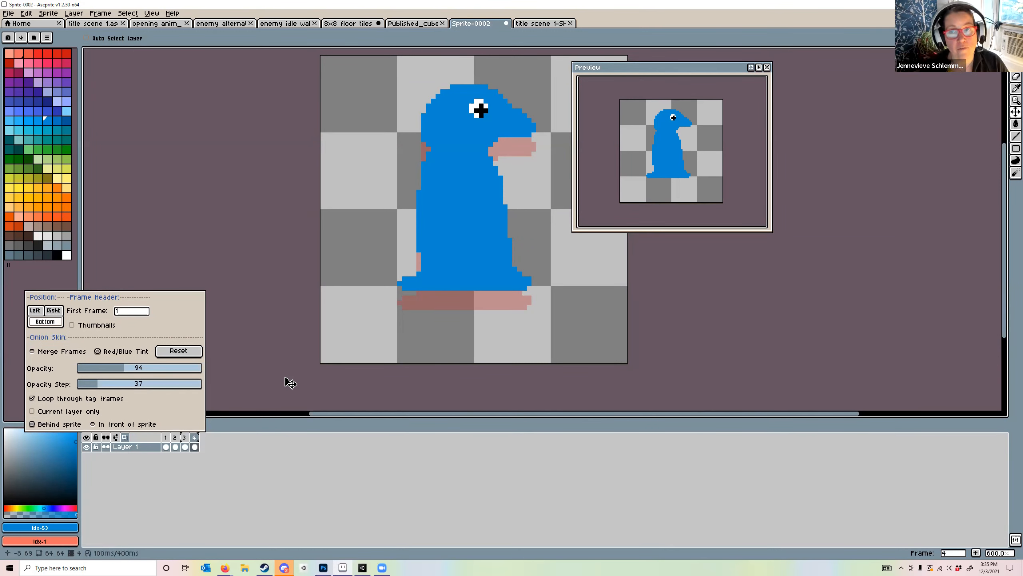
Move the Preview window clear of the sprite canvas and close the timeline settings
{"action": "left_click_drag", "start_coordinate": [652, 73], "coordinate": [726, 88]}
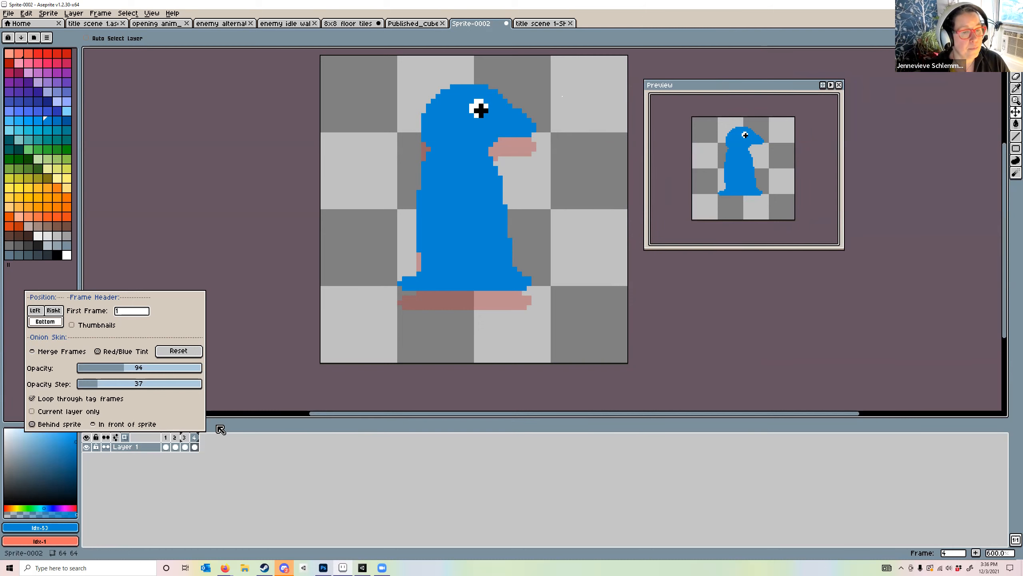
{"action": "left_click", "coordinate": [116, 437]}
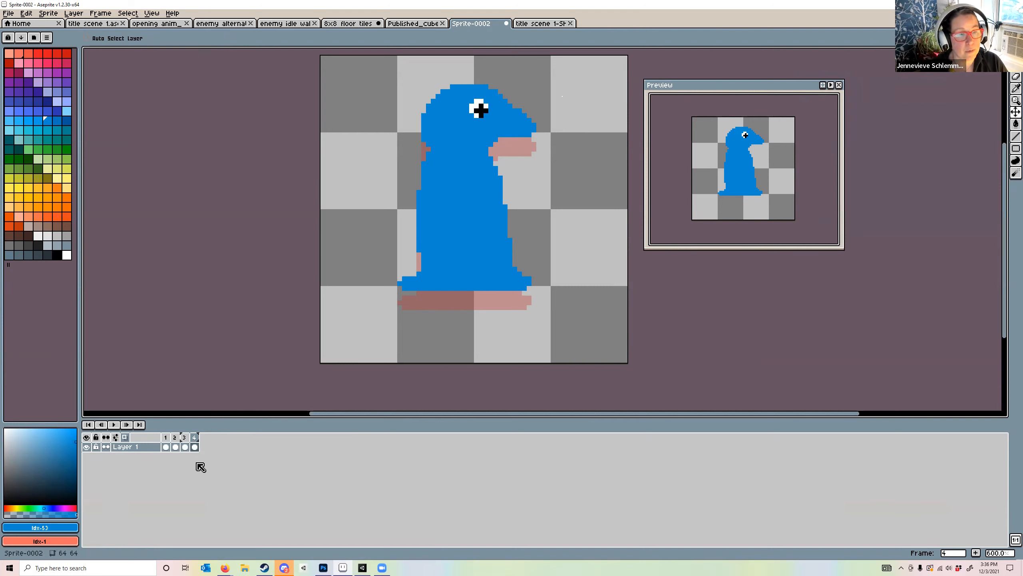
Turn off onion skinning and play the four-frame animation, stopping it on frame 4
{"action": "left_click", "coordinate": [125, 438]}
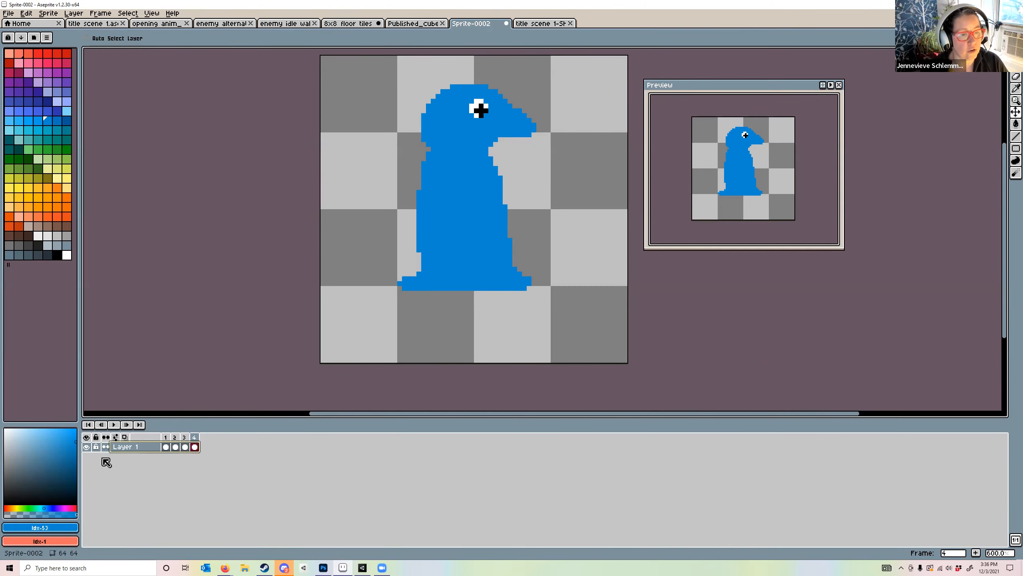
{"action": "right_click", "coordinate": [145, 451]}
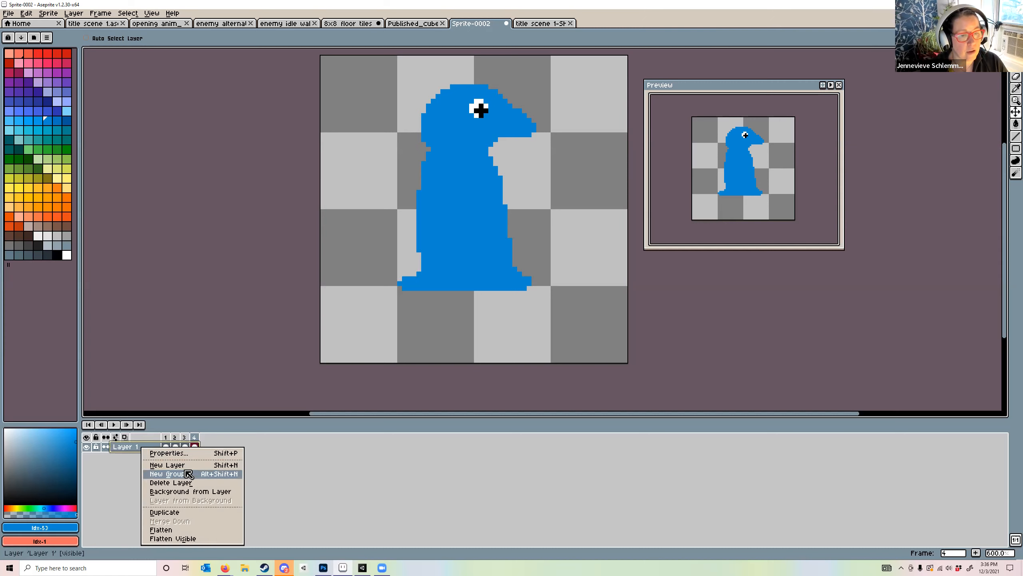
{"action": "left_click", "coordinate": [104, 469]}
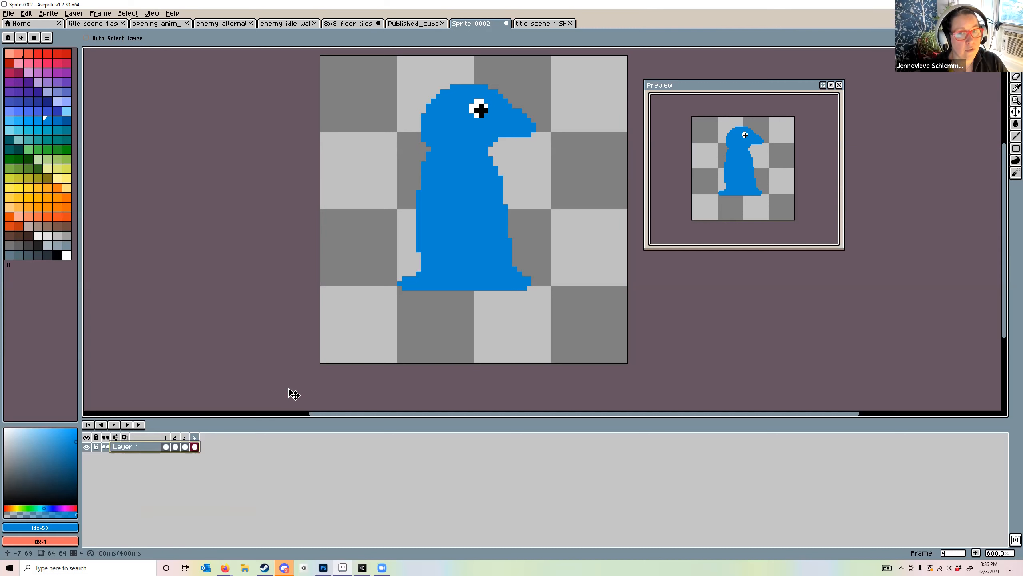
{"action": "left_click", "coordinate": [113, 425]}
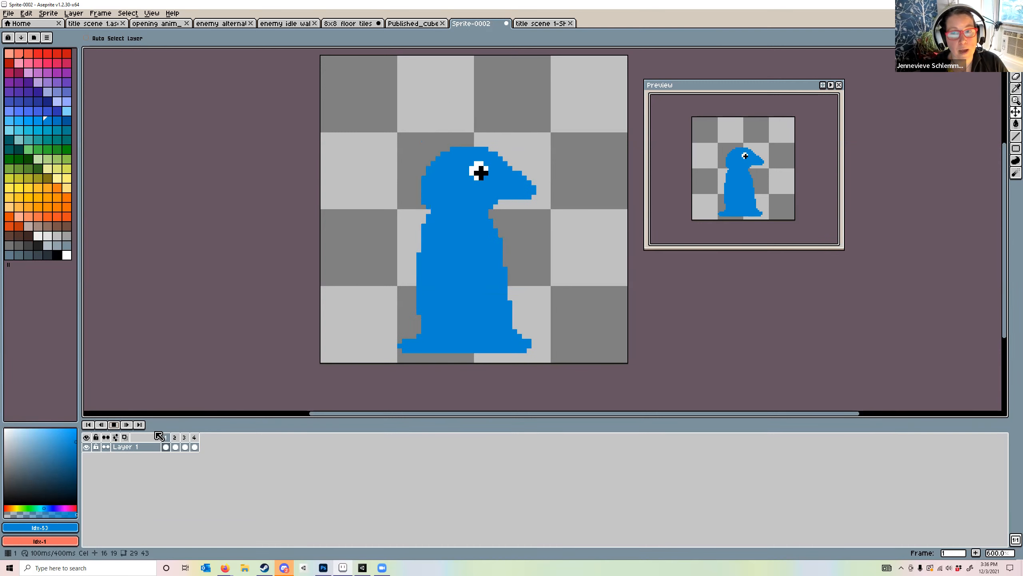
{"action": "left_click", "coordinate": [113, 426]}
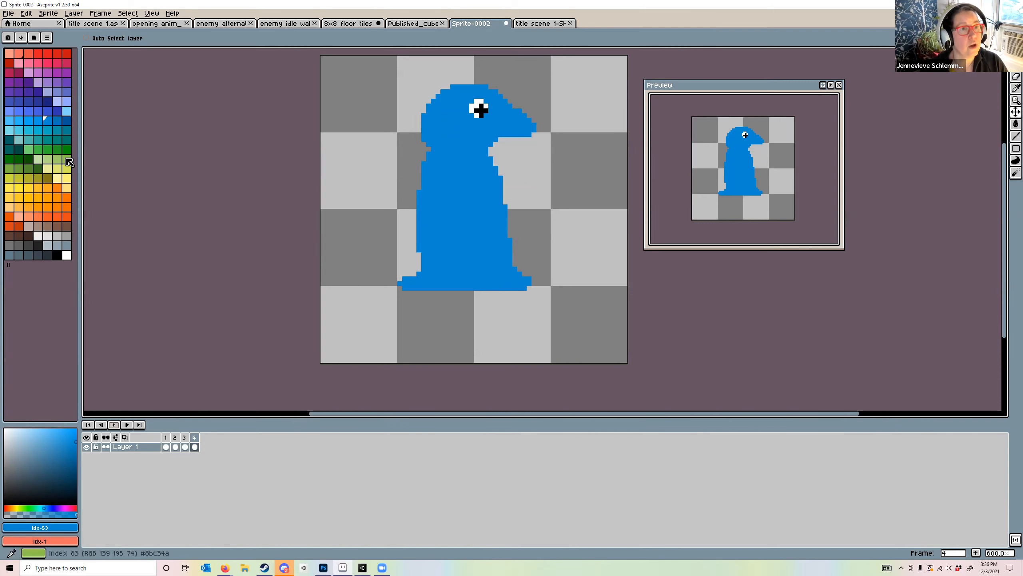
Export the four frames as a Horizontal Strip sprite sheet that opens as a new sprite
{"action": "left_click", "coordinate": [8, 14]}
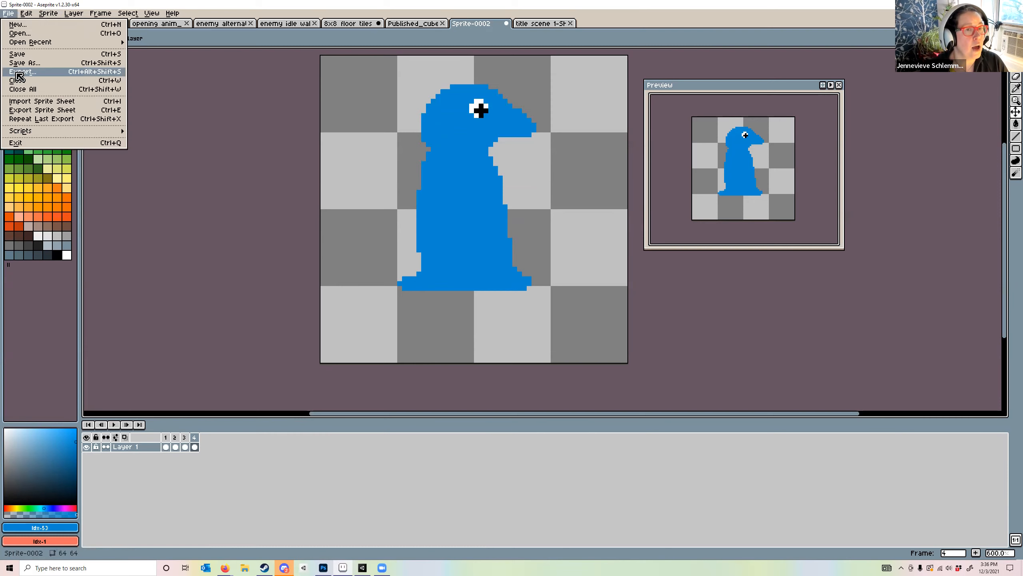
{"action": "left_click", "coordinate": [29, 110]}
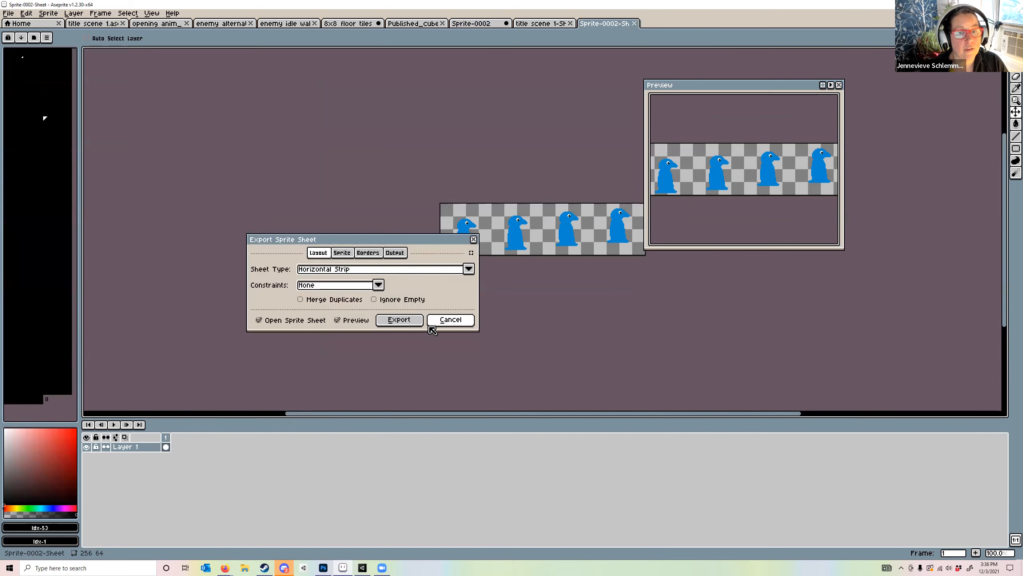
{"action": "left_click", "coordinate": [406, 320]}
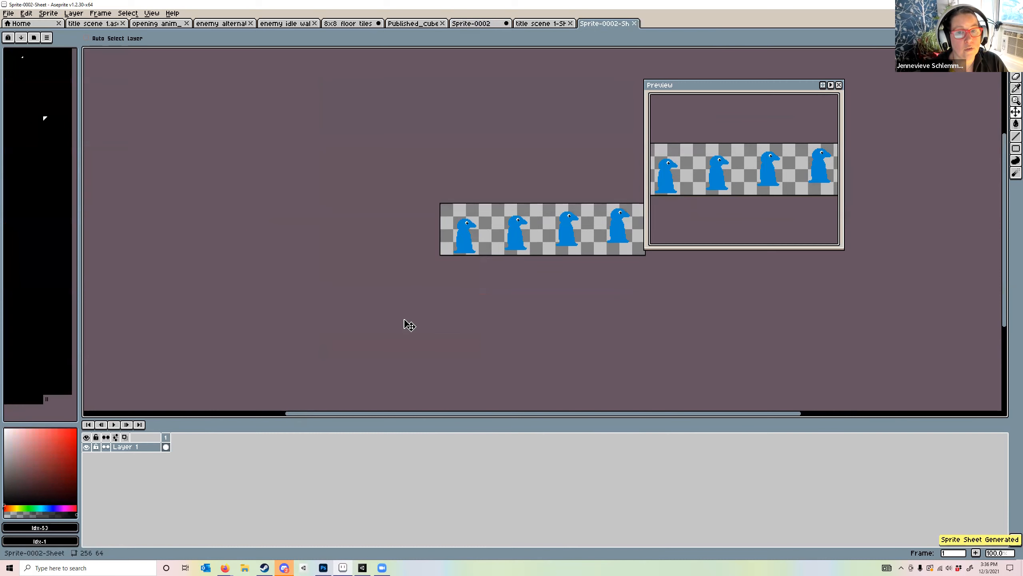
Review the sheet type choices and export the generated strip again as a Horizontal Strip sprite sheet
{"action": "left_click", "coordinate": [10, 14]}
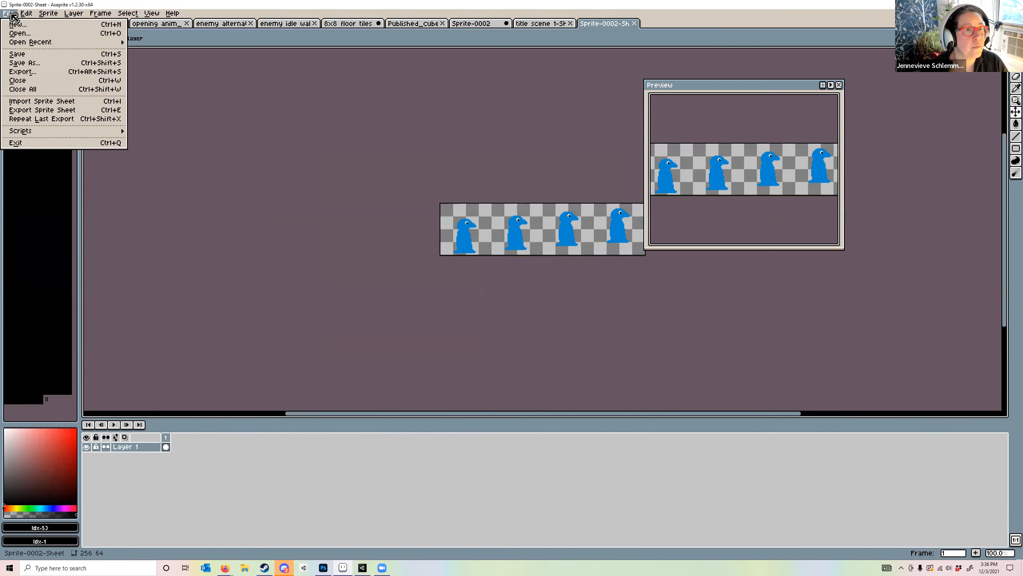
{"action": "left_click", "coordinate": [28, 111]}
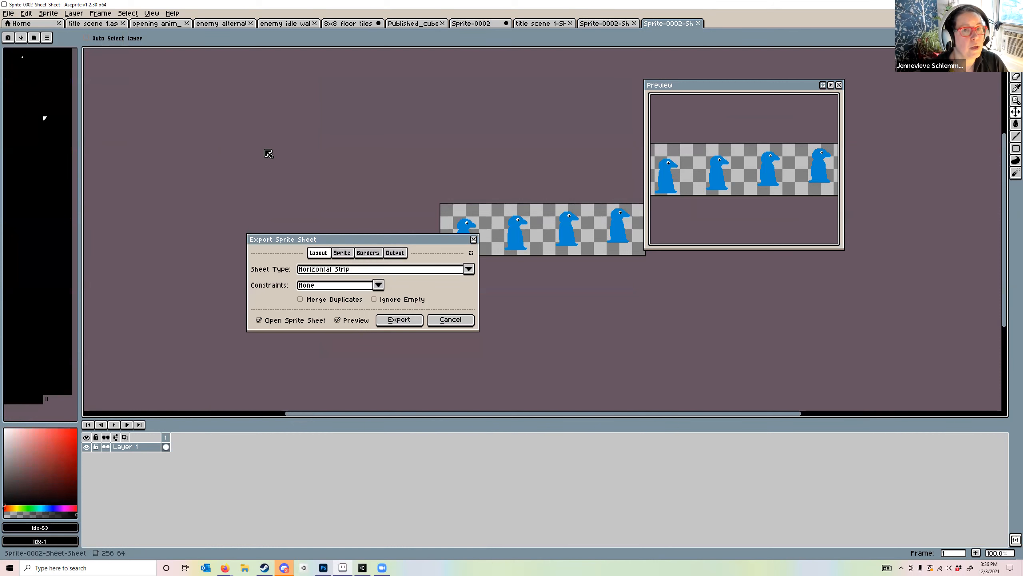
{"action": "left_click", "coordinate": [366, 270]}
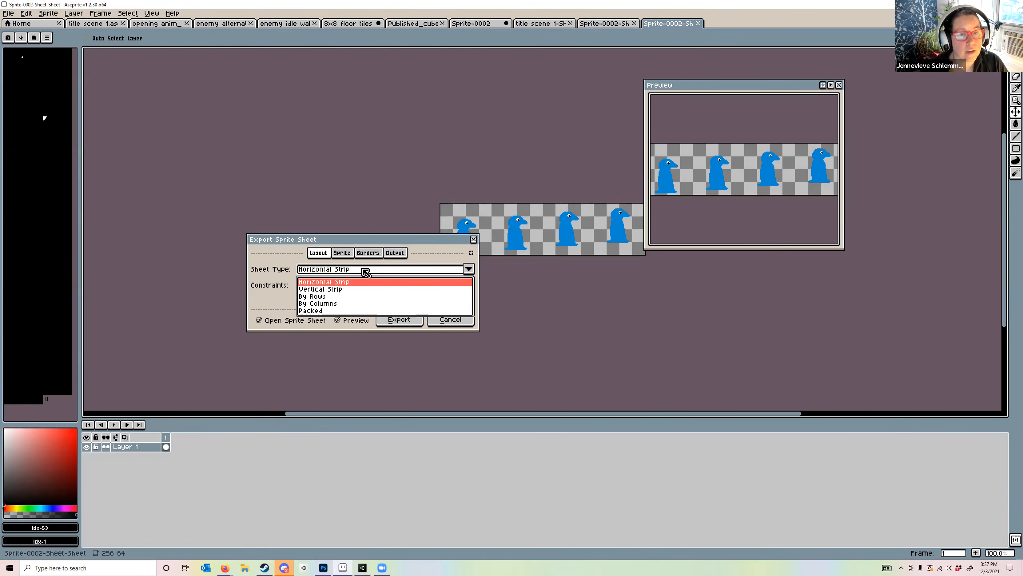
{"action": "left_click", "coordinate": [365, 272]}
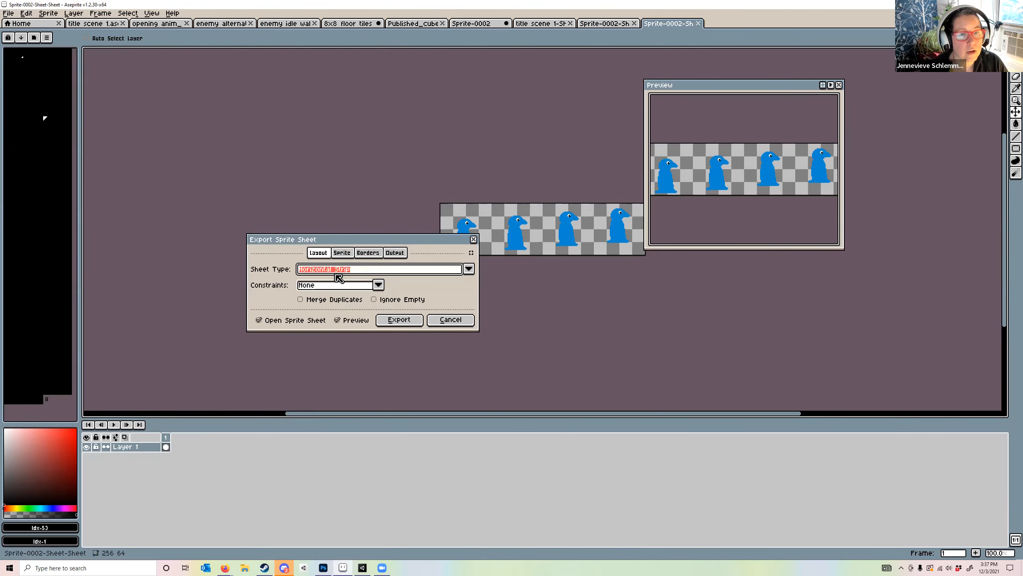
{"action": "left_click", "coordinate": [408, 321]}
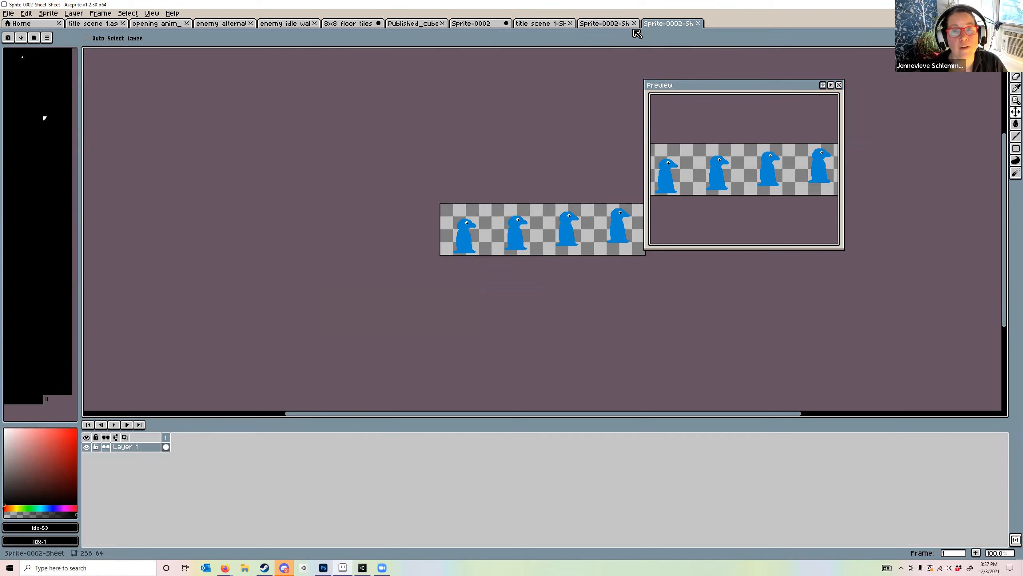
Start saving the exported sprite sheet as a new file in the Cube folder, with png files as the file type
{"action": "left_click", "coordinate": [8, 16]}
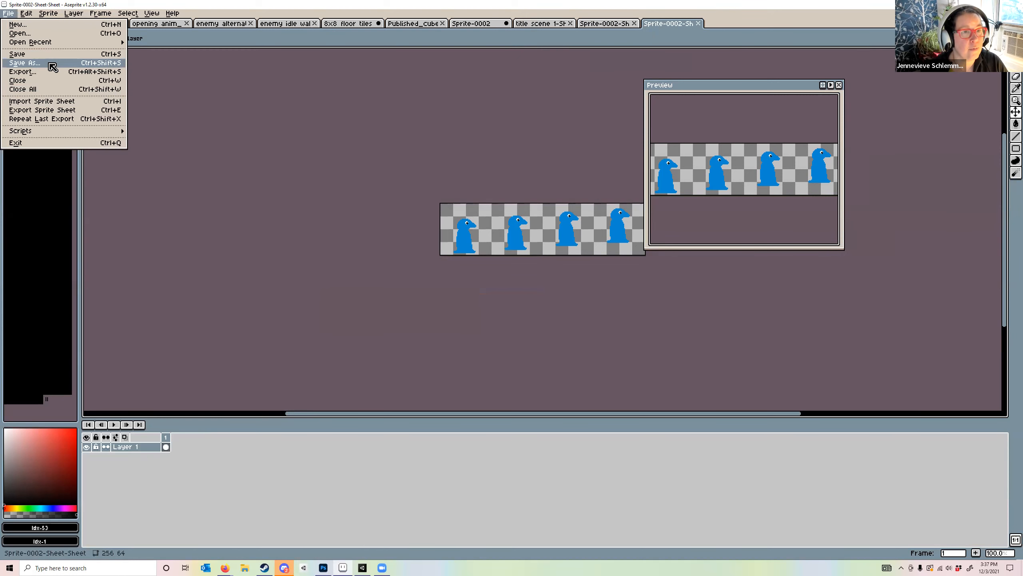
{"action": "left_click", "coordinate": [24, 63]}
{"action": "left_click", "coordinate": [153, 521]}
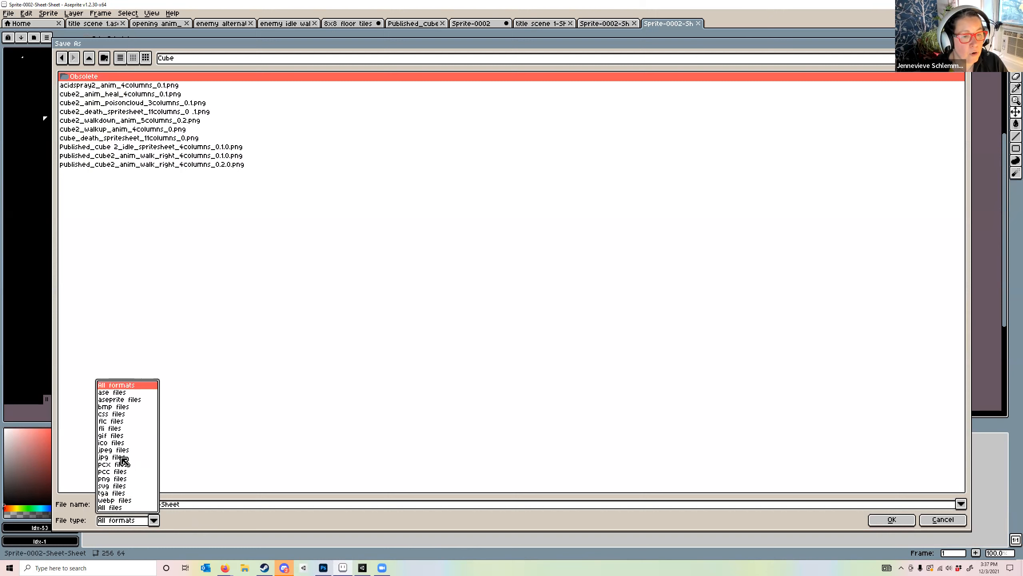
{"action": "left_click", "coordinate": [120, 479]}
Enter "ugly penguin sprite sheet_idle_4frames" as the name of the PNG file
{"action": "left_click", "coordinate": [224, 507]}
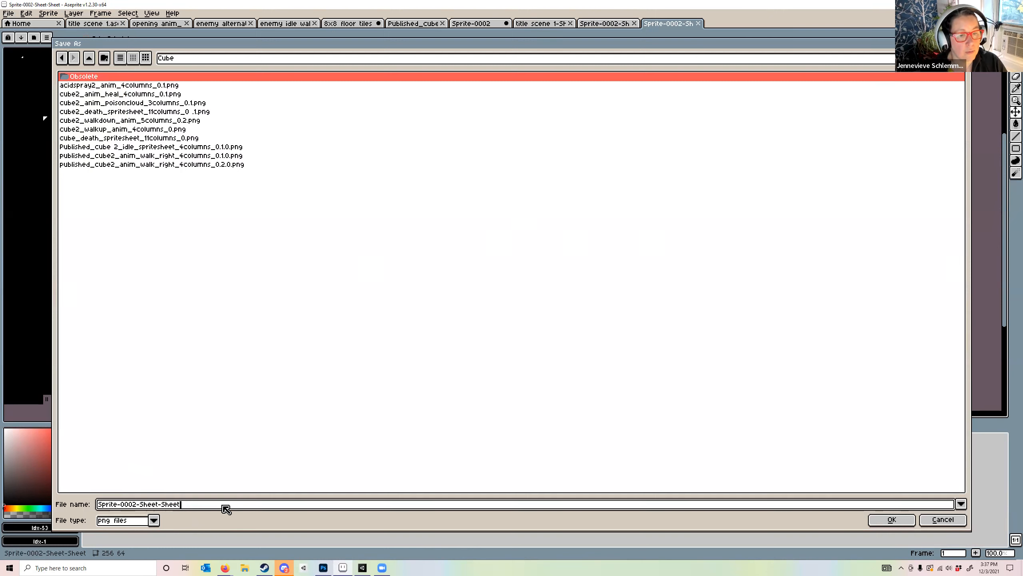
{"action": "type", "text": "="}
{"action": "key", "text": "BackSpace"}
{"action": "key", "text": "BackSpace"}
{"action": "key", "text": "BackSpace"}
{"action": "key", "text": "BackSpace"}
{"action": "key", "text": "BackSpace"}
{"action": "key", "text": "BackSpace"}
{"action": "key", "text": "BackSpace"}
{"action": "key", "text": "BackSpace"}
{"action": "key", "text": "BackSpace"}
{"action": "key", "text": "BackSpace"}
{"action": "key", "text": "BackSpace"}
{"action": "key", "text": "BackSpace"}
{"action": "key", "text": "BackSpace"}
{"action": "key", "text": "BackSpace"}
{"action": "key", "text": "BackSpace"}
{"action": "key", "text": "BackSpace"}
{"action": "key", "text": "BackSpace"}
{"action": "key", "text": "BackSpace"}
{"action": "key", "text": "BackSpace"}
{"action": "key", "text": "BackSpace"}
{"action": "type", "text": "u"}
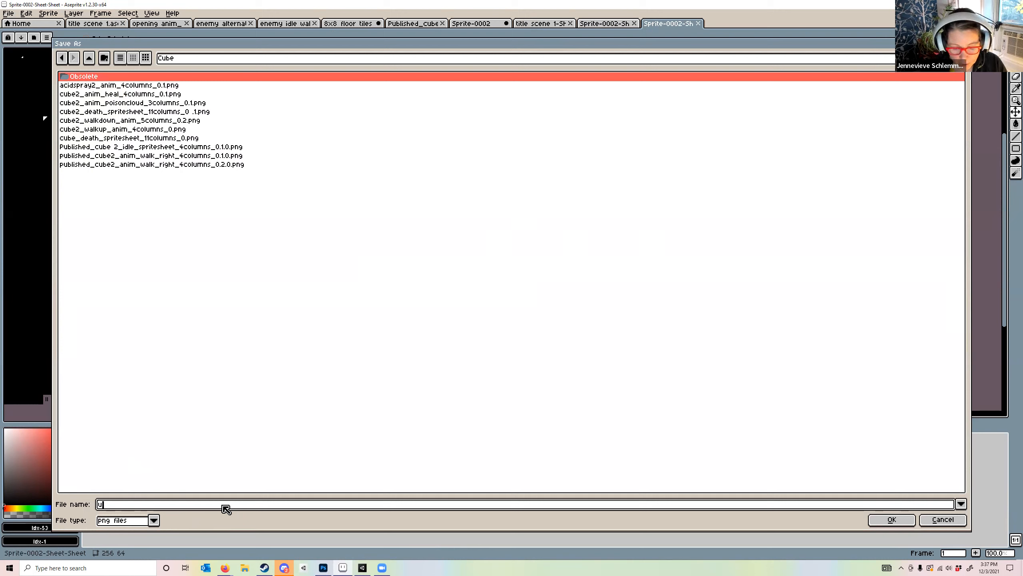
{"action": "type", "text": "gly penguin sprite sheet"}
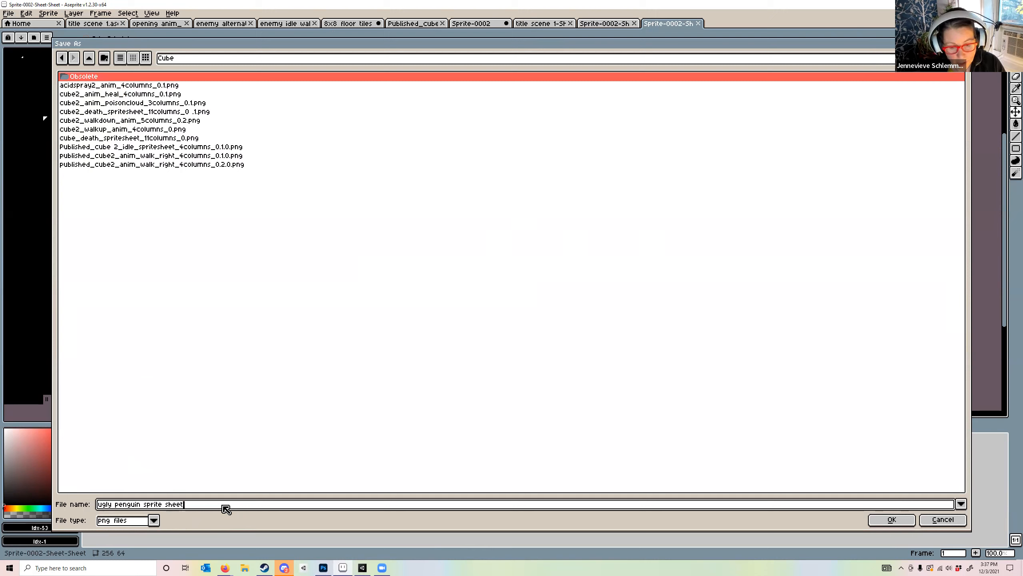
{"action": "type", "text": "_"}
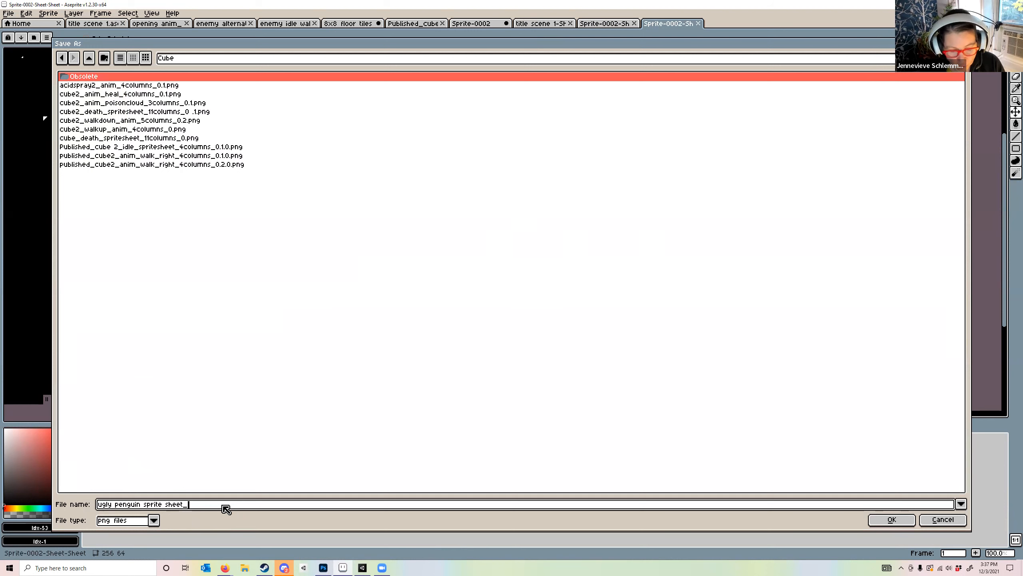
{"action": "type", "text": "jenn"}
{"action": "key", "text": "BackSpace"}
{"action": "key", "text": "BackSpace"}
{"action": "key", "text": "BackSpace"}
{"action": "key", "text": "BackSpace"}
{"action": "type", "text": "idle"}
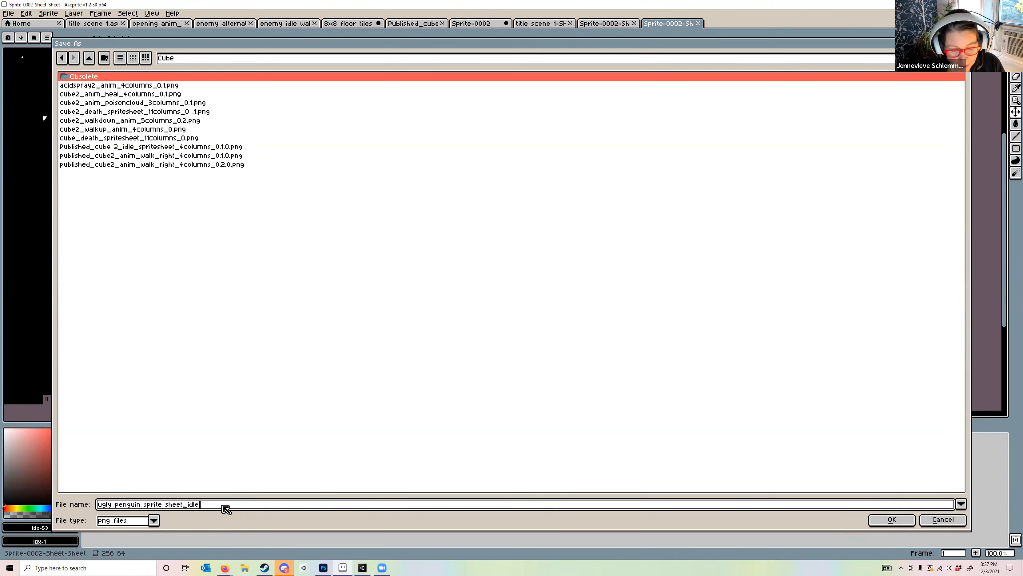
{"action": "type", "text": "_"}
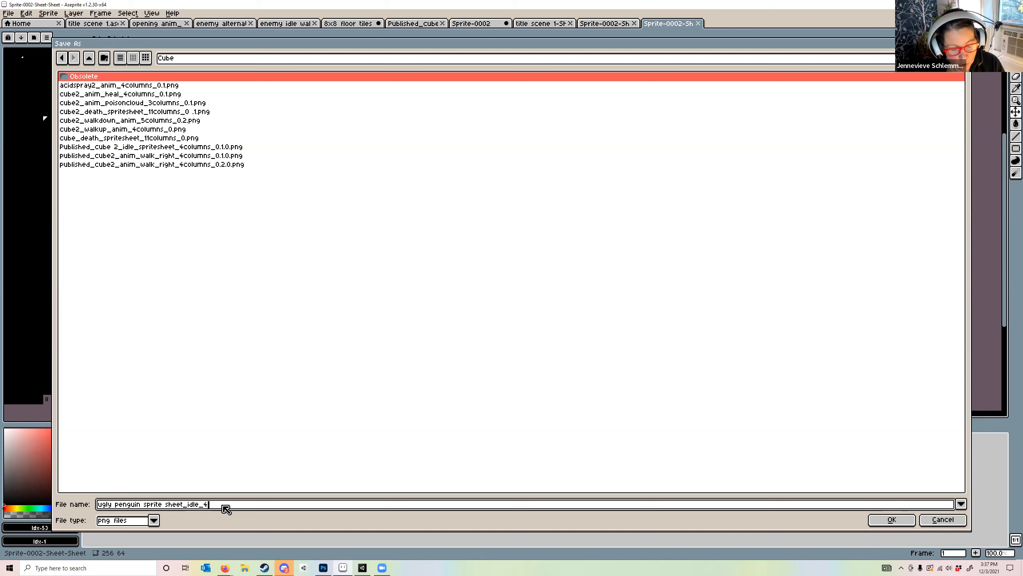
{"action": "type", "text": "4frames"}
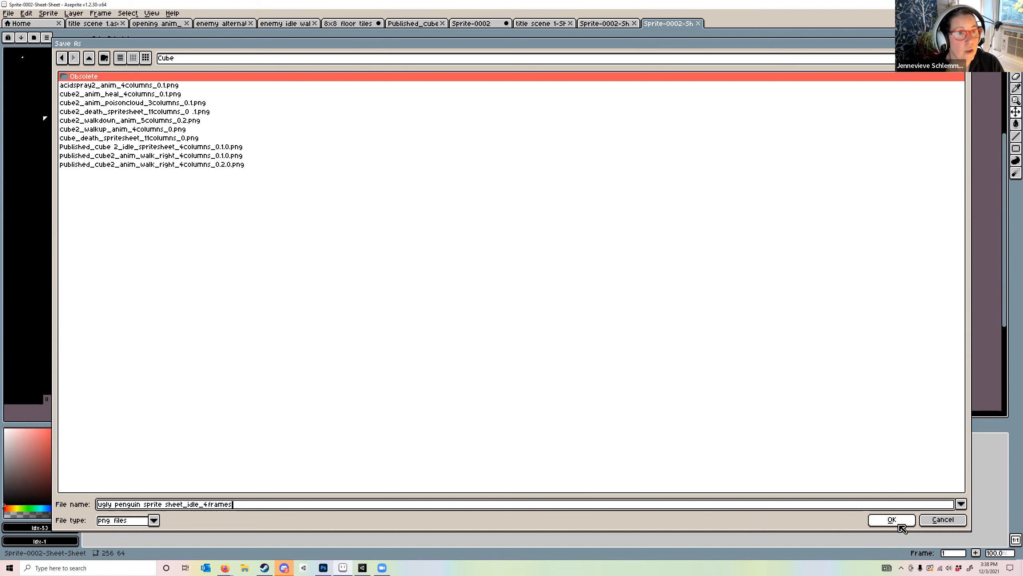
{"action": "left_click", "coordinate": [616, 343]}
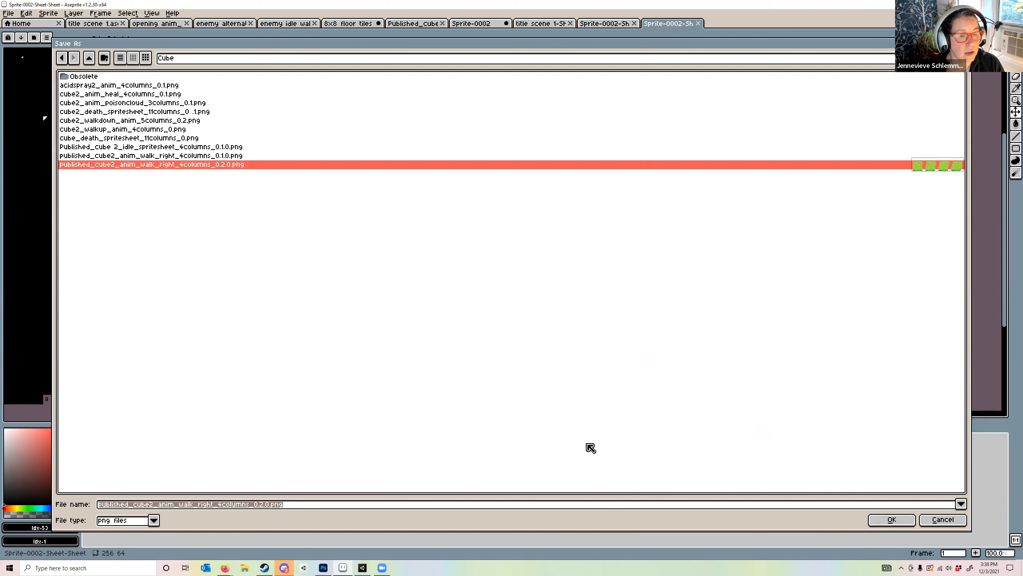
{"action": "left_click", "coordinate": [109, 78]}
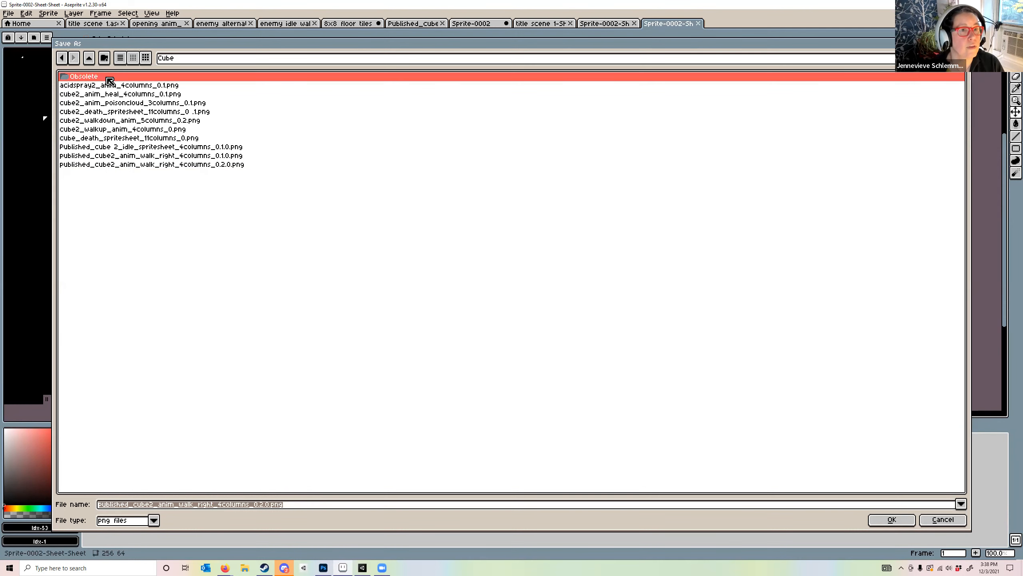
Name the file "ugly penguin sprite sheet" and save it as a PNG in the Cube folder
{"action": "left_click", "coordinate": [301, 507]}
{"action": "key", "text": "ctrl+a"}
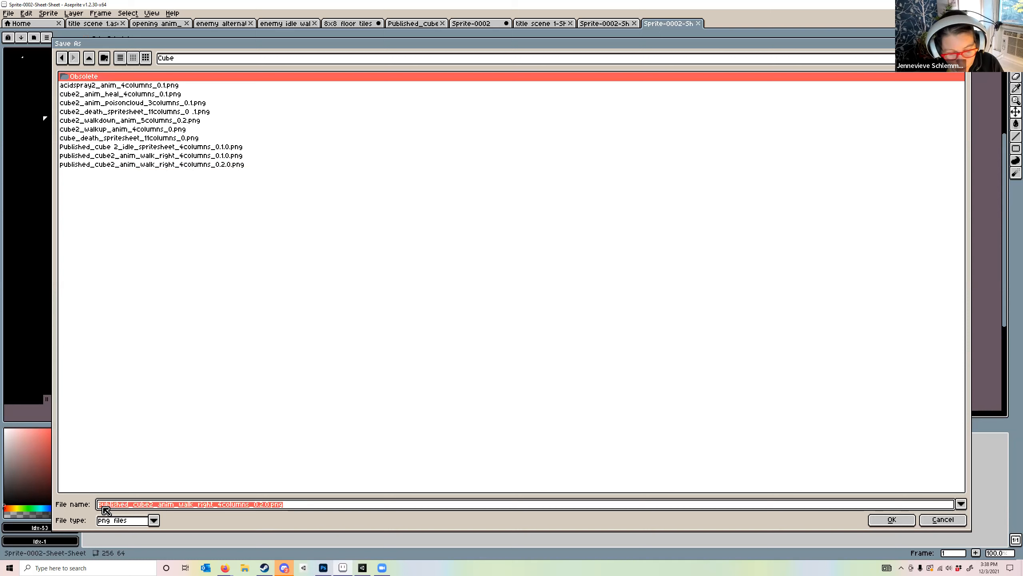
{"action": "type", "text": "uak"}
{"action": "key", "text": "BackSpace"}
{"action": "type", "text": "ly "}
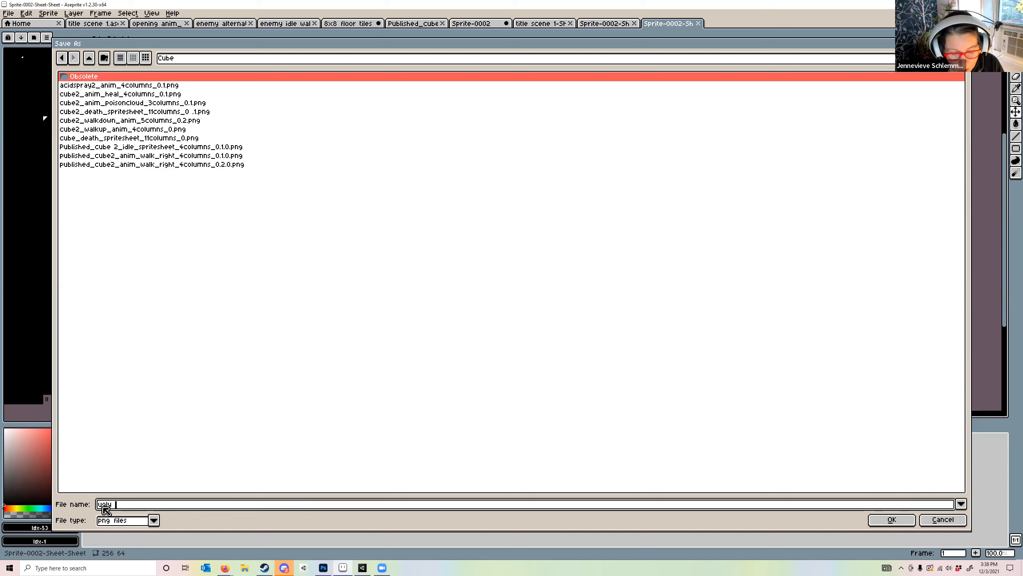
{"action": "type", "text": "penguin sprite sheet"}
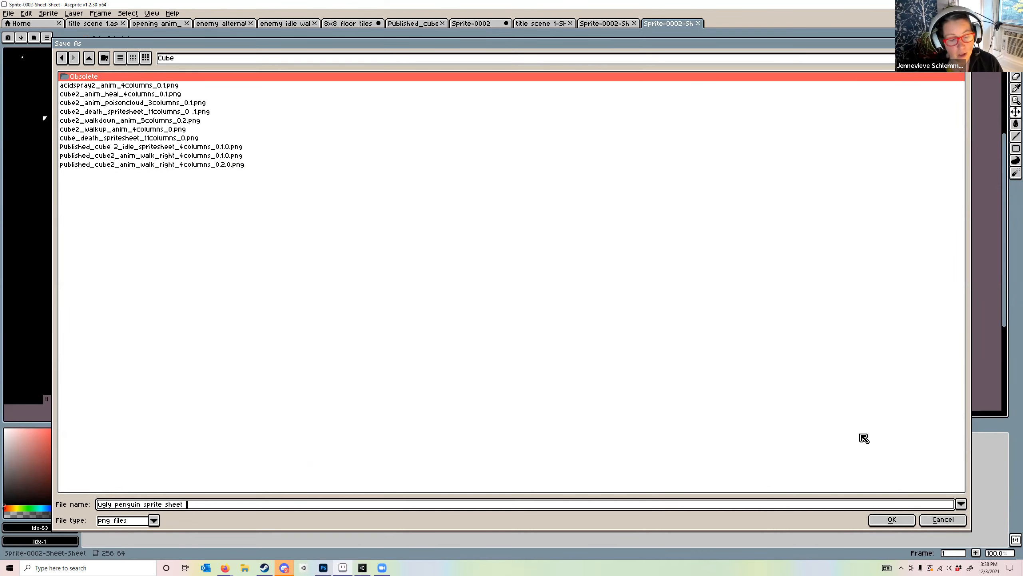
{"action": "left_click", "coordinate": [891, 519]}
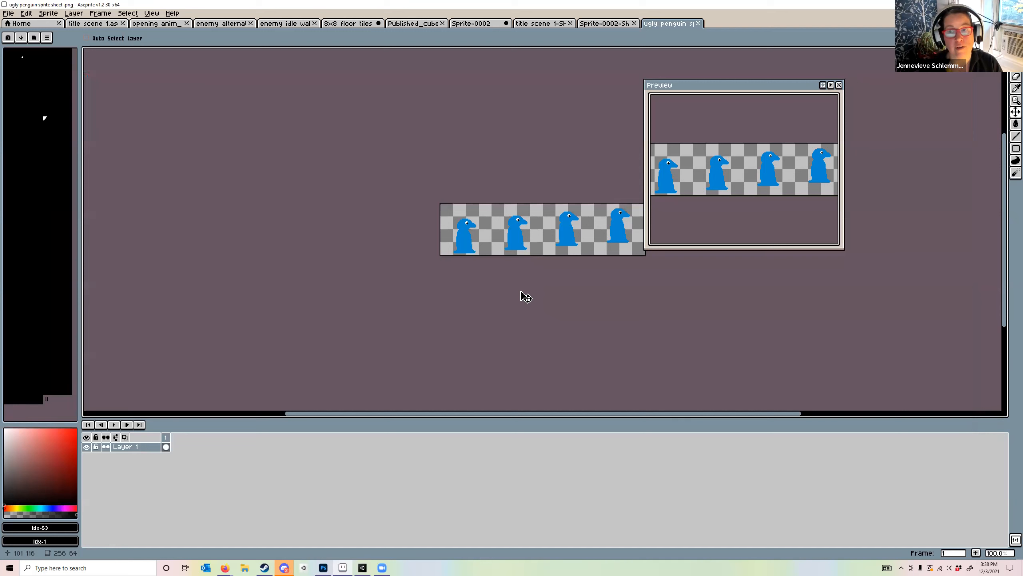
Move the preview window clear of the penguin sprite sheet and examine its four frames enlarged on the canvas
{"action": "left_click_drag", "start_coordinate": [706, 89], "coordinate": [775, 107]}
{"action": "scroll", "coordinate": [618, 194], "scroll_direction": "down", "scroll_amount": 2}
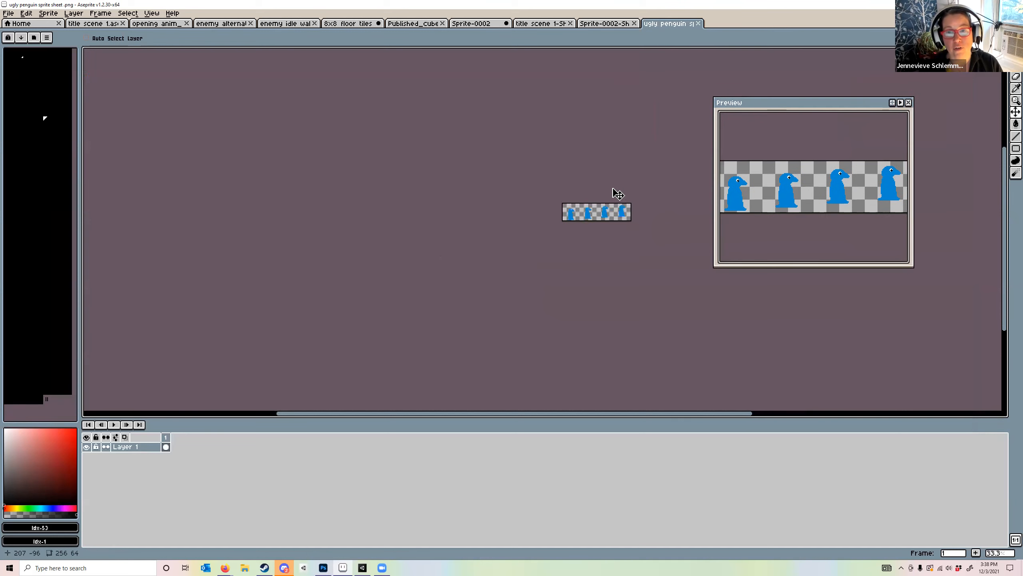
{"action": "scroll", "coordinate": [614, 192], "scroll_direction": "up", "scroll_amount": 4}
{"action": "scroll", "coordinate": [612, 198], "scroll_direction": "down", "scroll_amount": 1}
{"action": "left_click_drag", "start_coordinate": [612, 199], "coordinate": [532, 198]}
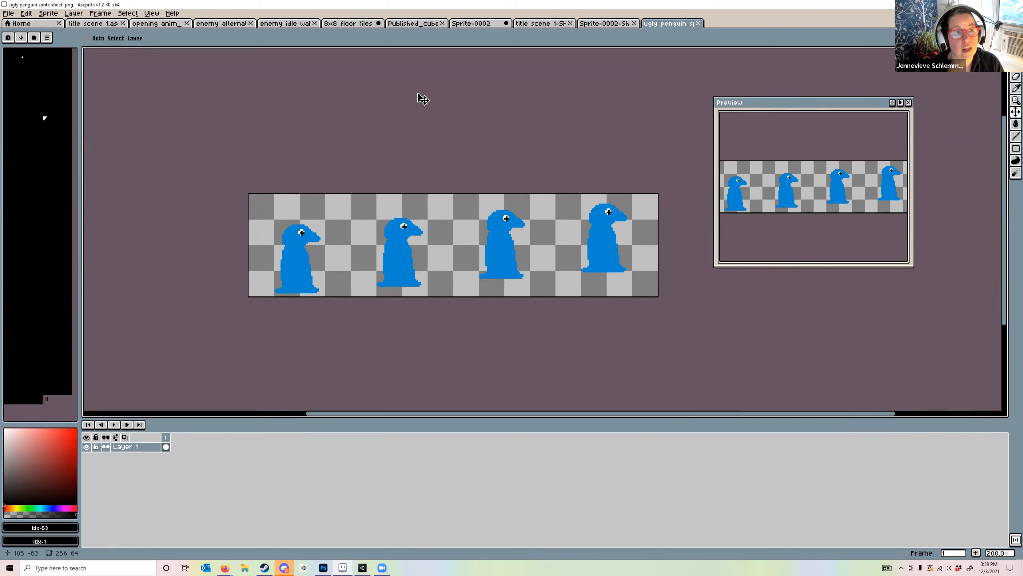
{"action": "left_click", "coordinate": [56, 260]}
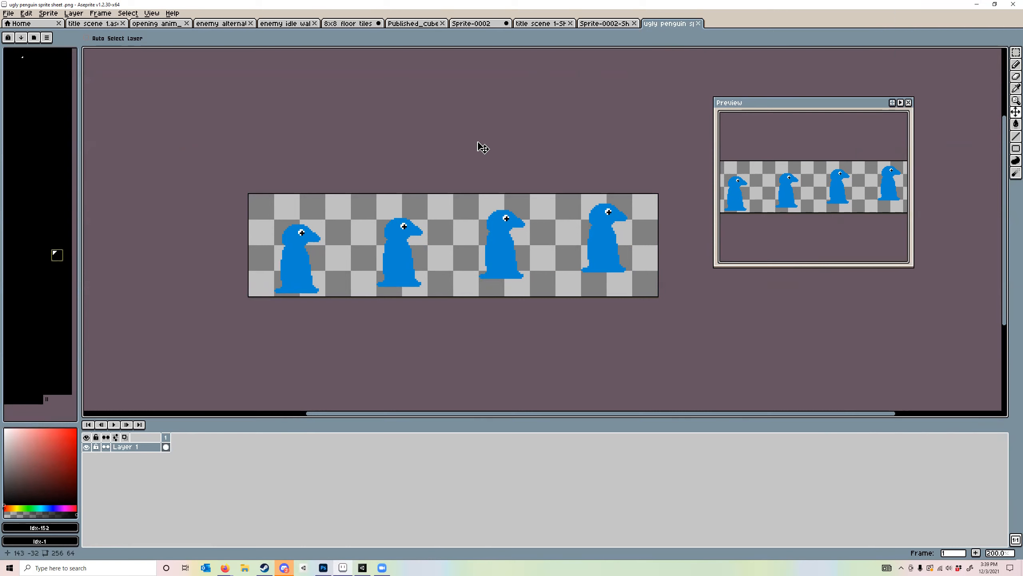
Look through the other open sprites, switch to "enemy idle walk attack side view", and play its idle animation
{"action": "left_click", "coordinate": [519, 23]}
{"action": "left_click", "coordinate": [409, 24]}
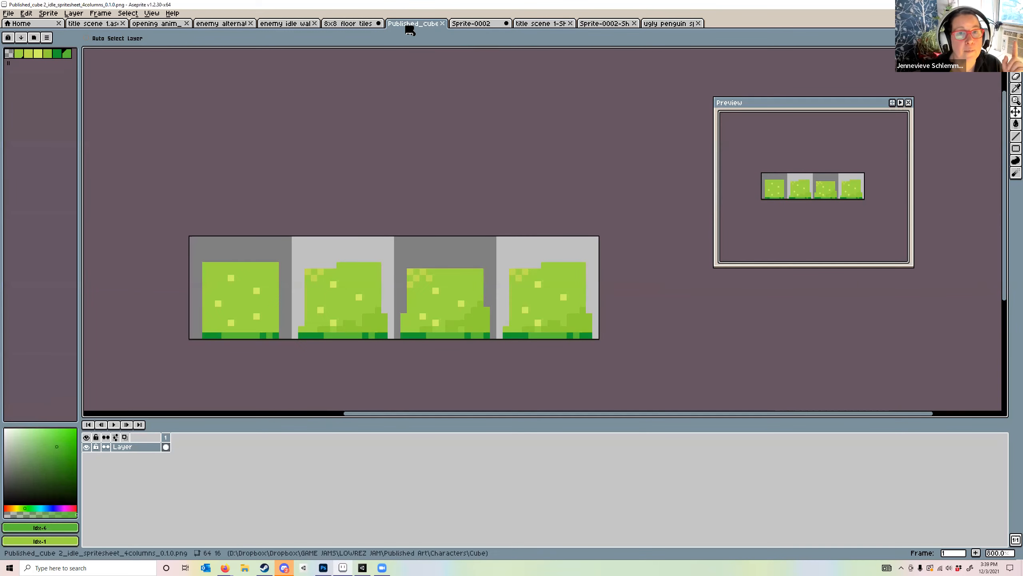
{"action": "left_click", "coordinate": [344, 25]}
{"action": "left_click", "coordinate": [298, 25]}
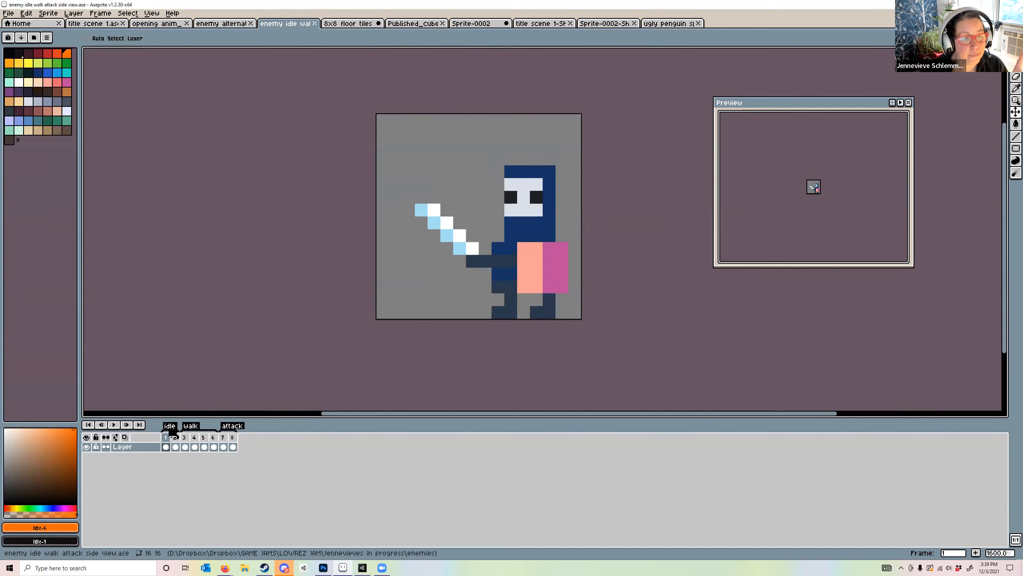
{"action": "left_click", "coordinate": [114, 424]}
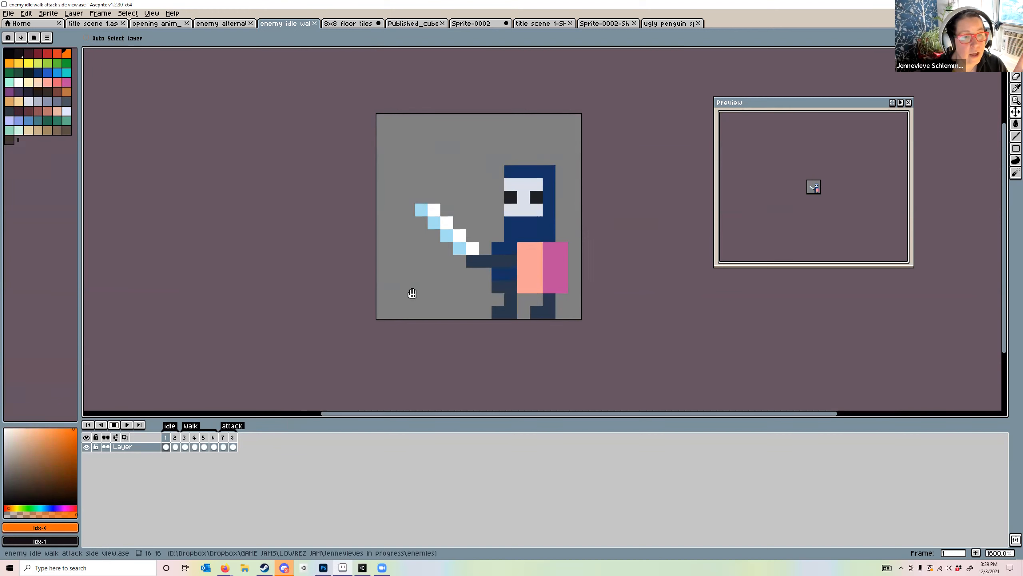
Check the properties of the walk tag without changing them and play the walk animation
{"action": "double_click", "coordinate": [192, 430]}
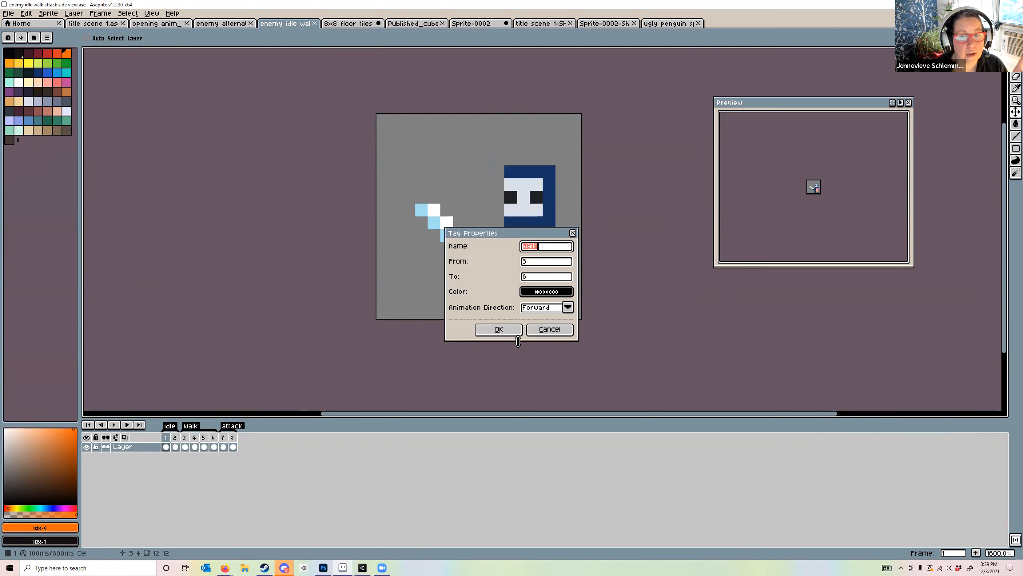
{"action": "key", "text": "Return"}
{"action": "left_click", "coordinate": [114, 425]}
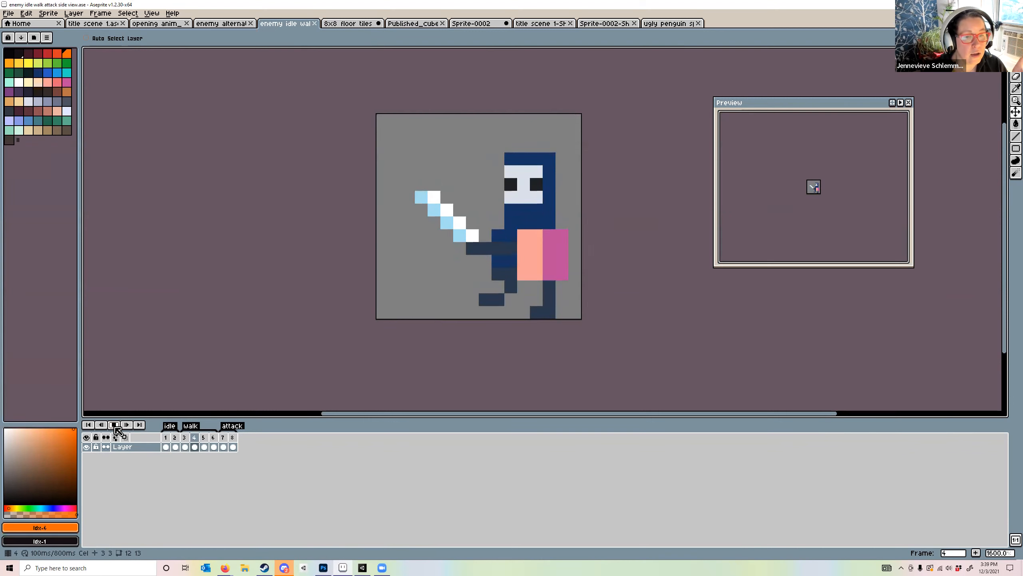
Play the enemy's attack animation on frames 7 and 8, and stop the playback
{"action": "left_click", "coordinate": [212, 443]}
{"action": "left_click", "coordinate": [222, 443]}
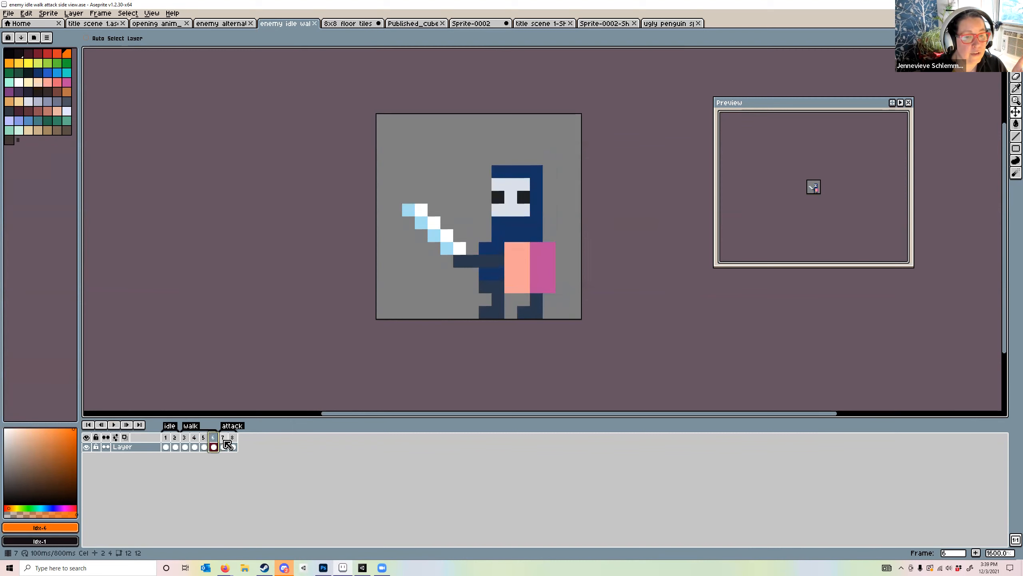
{"action": "left_click", "coordinate": [115, 425]}
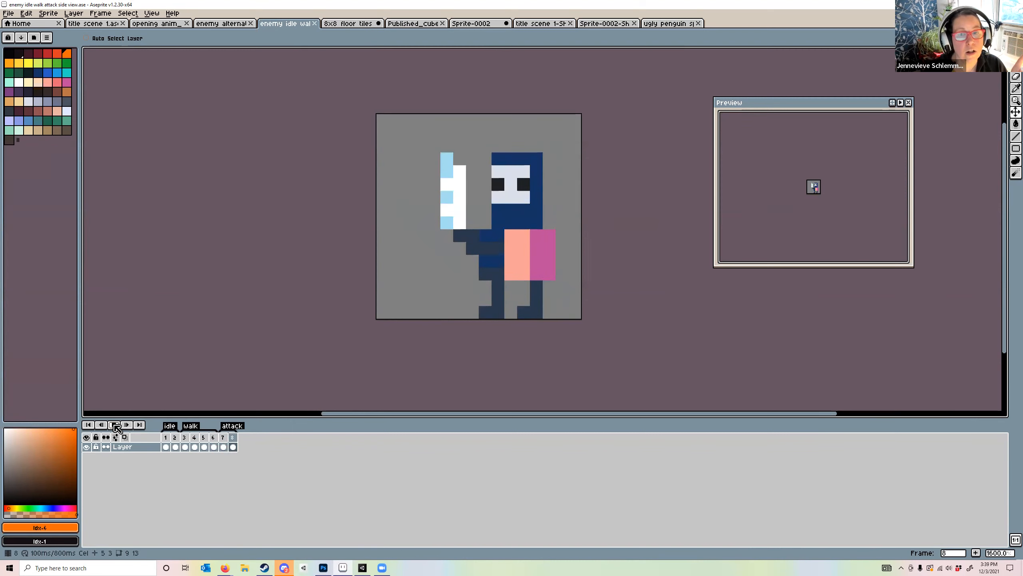
{"action": "left_click", "coordinate": [116, 425]}
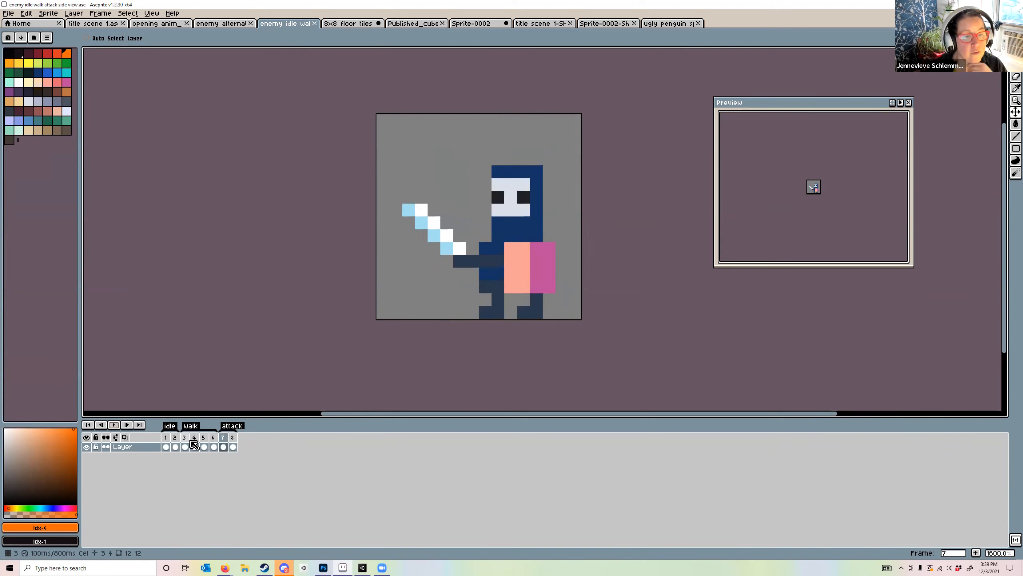
Show where New Tag is offered among frame 1's options, close them without changes, and view the enemy sprite up close
{"action": "left_click", "coordinate": [166, 438]}
{"action": "left_click", "coordinate": [185, 445]}
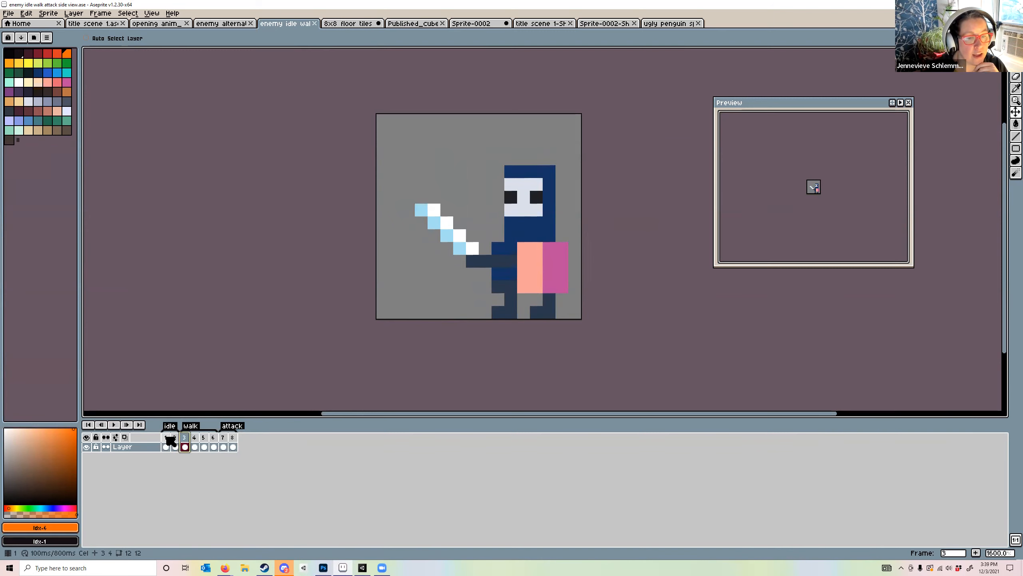
{"action": "right_click", "coordinate": [166, 437]}
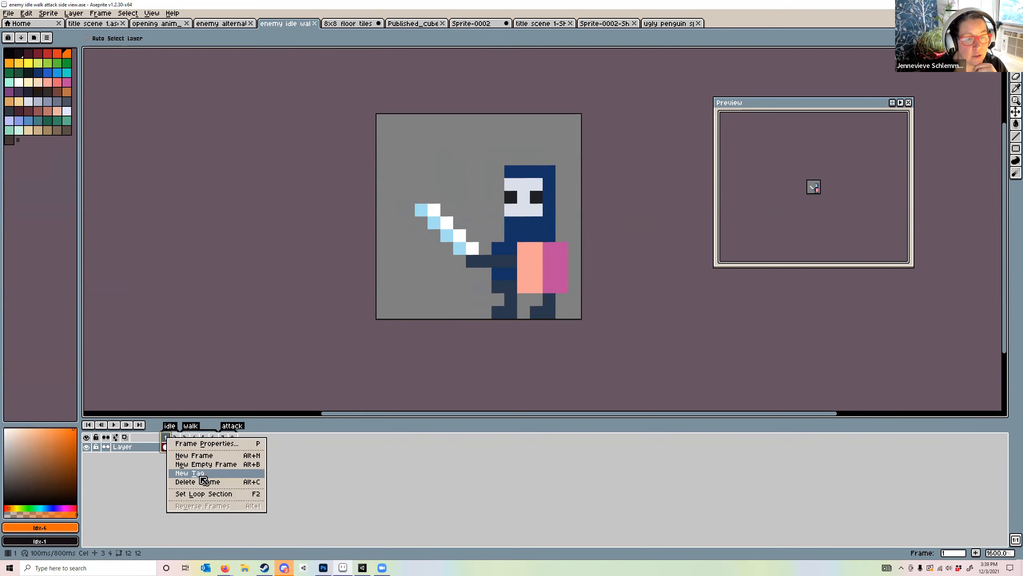
{"action": "left_click", "coordinate": [292, 476]}
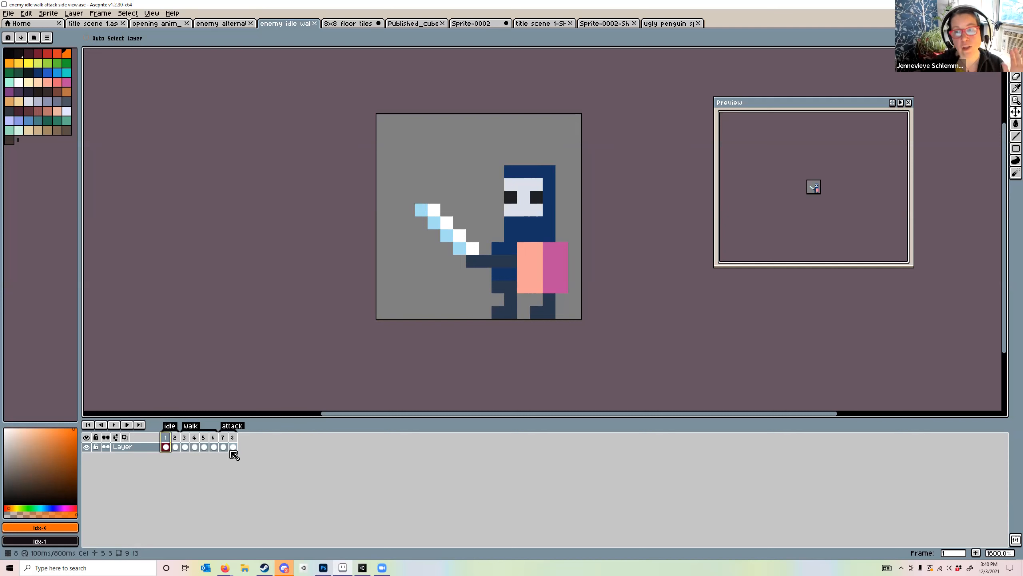
{"action": "scroll", "coordinate": [499, 310], "scroll_direction": "up", "scroll_amount": 1}
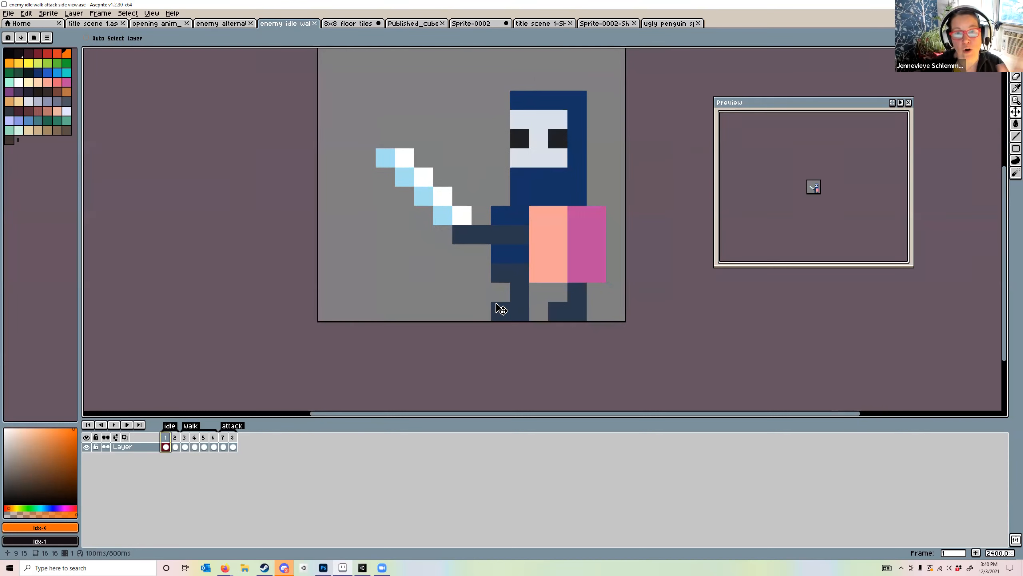
{"action": "scroll", "coordinate": [495, 306], "scroll_direction": "down", "scroll_amount": 1}
{"action": "scroll", "coordinate": [498, 317], "scroll_direction": "up", "scroll_amount": 1}
{"action": "scroll", "coordinate": [497, 322], "scroll_direction": "down", "scroll_amount": 1}
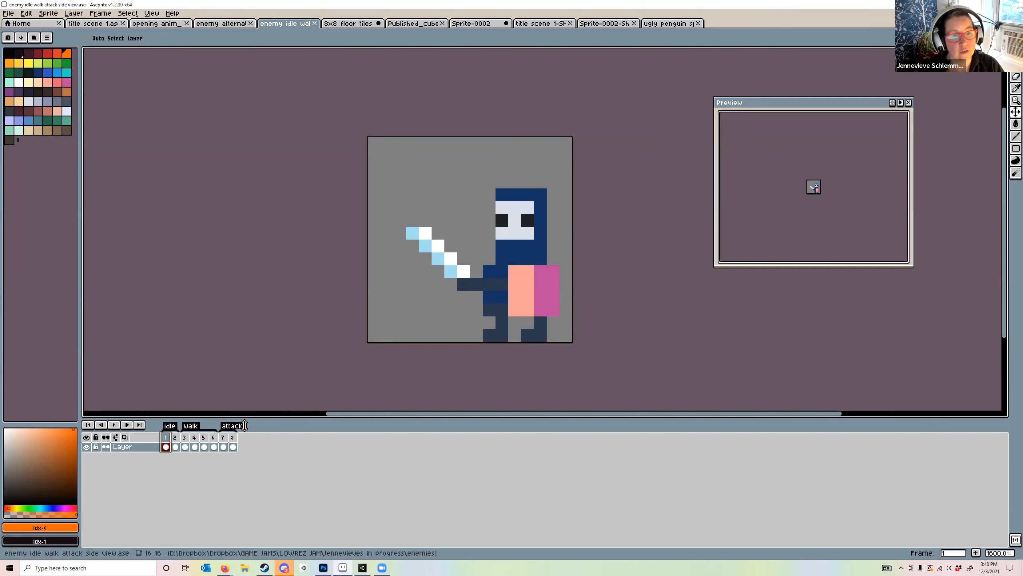
Try moving the cel of frame 1 onto frame 2, and undo the move
{"action": "left_click", "coordinate": [174, 447]}
{"action": "left_click", "coordinate": [165, 447]}
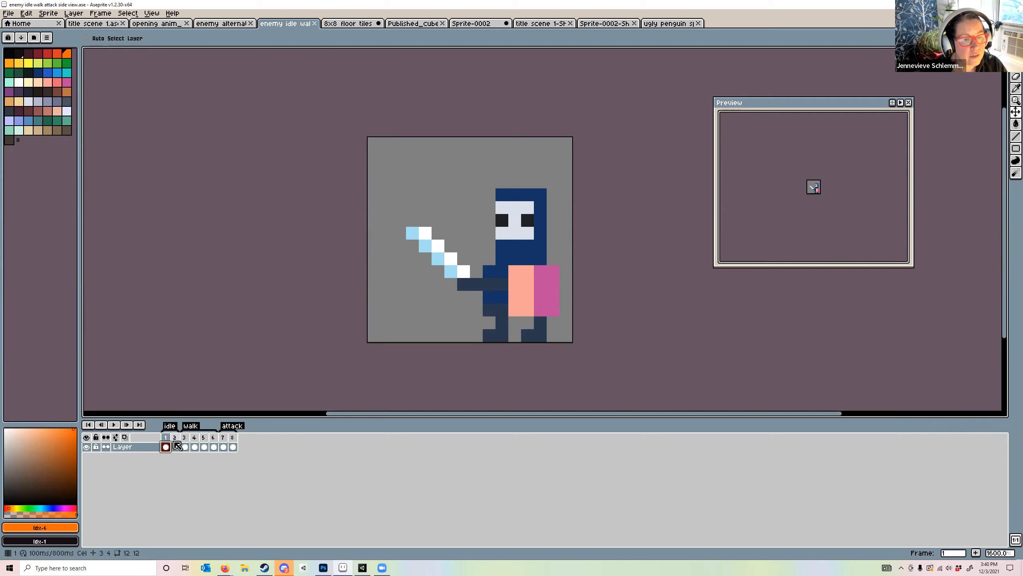
{"action": "key", "text": "Right"}
{"action": "left_click", "coordinate": [166, 447]}
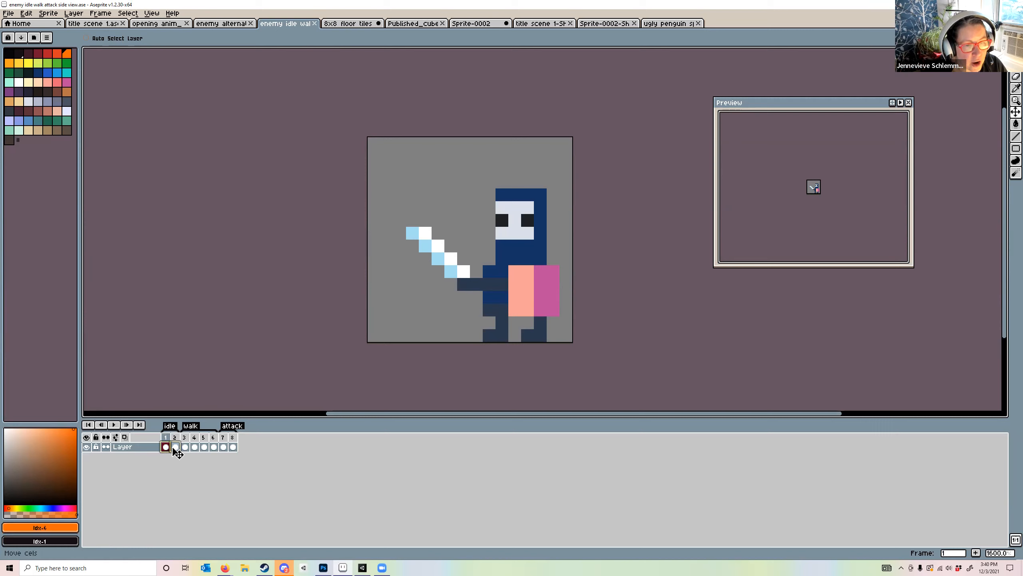
{"action": "left_click", "coordinate": [177, 449]}
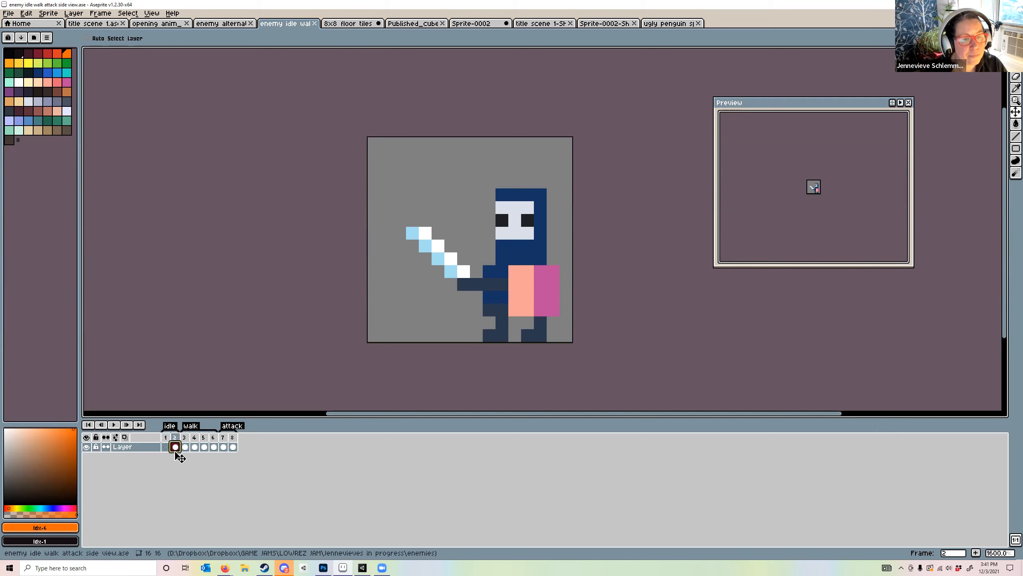
{"action": "key", "text": "ctrl+z"}
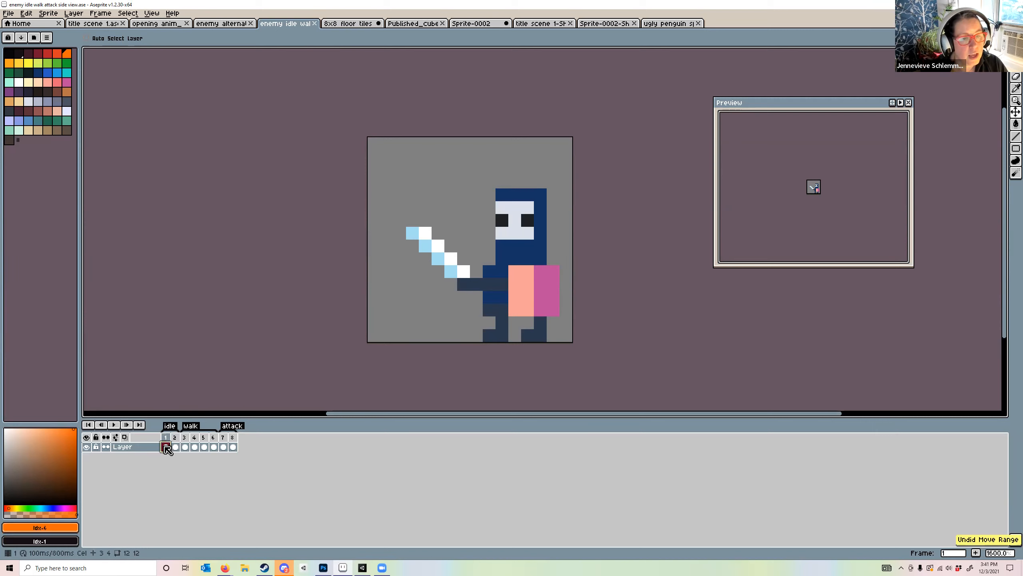
Compare the enemy's poses in the two idle frames, 1 and 2
{"action": "left_click", "coordinate": [179, 448]}
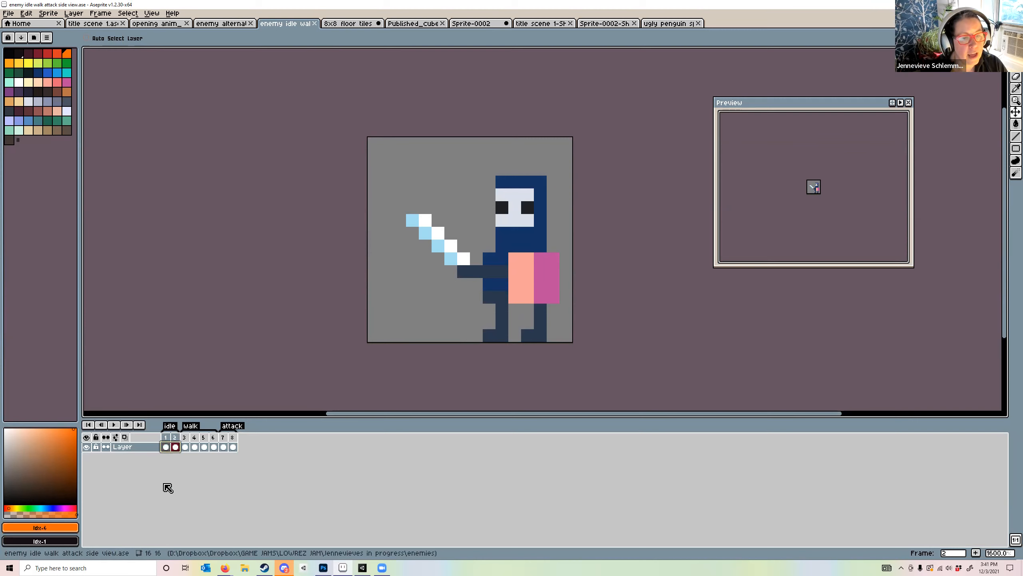
{"action": "key", "text": "ctrl"}
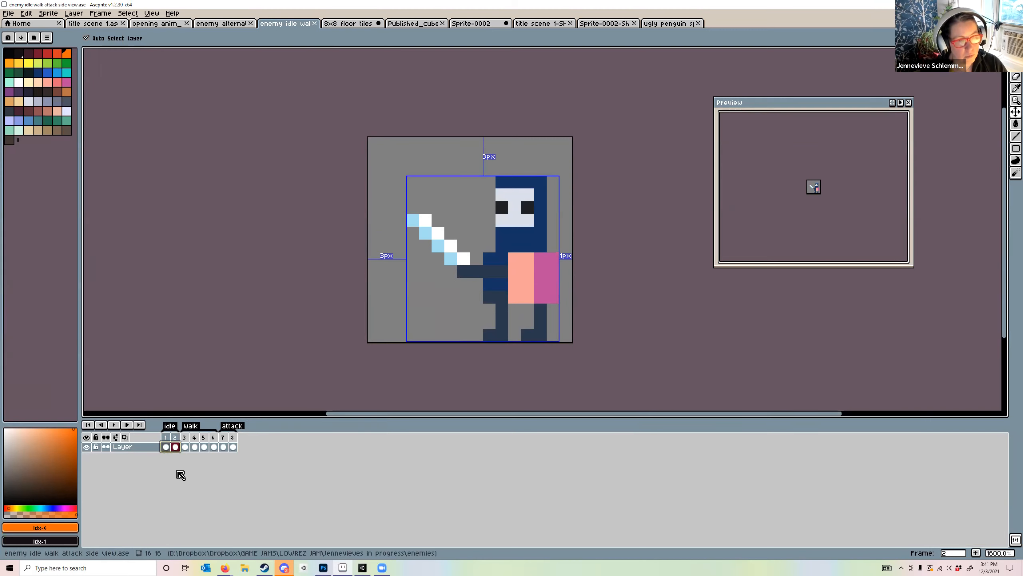
{"action": "left_click", "coordinate": [166, 446]}
{"action": "left_click", "coordinate": [176, 446]}
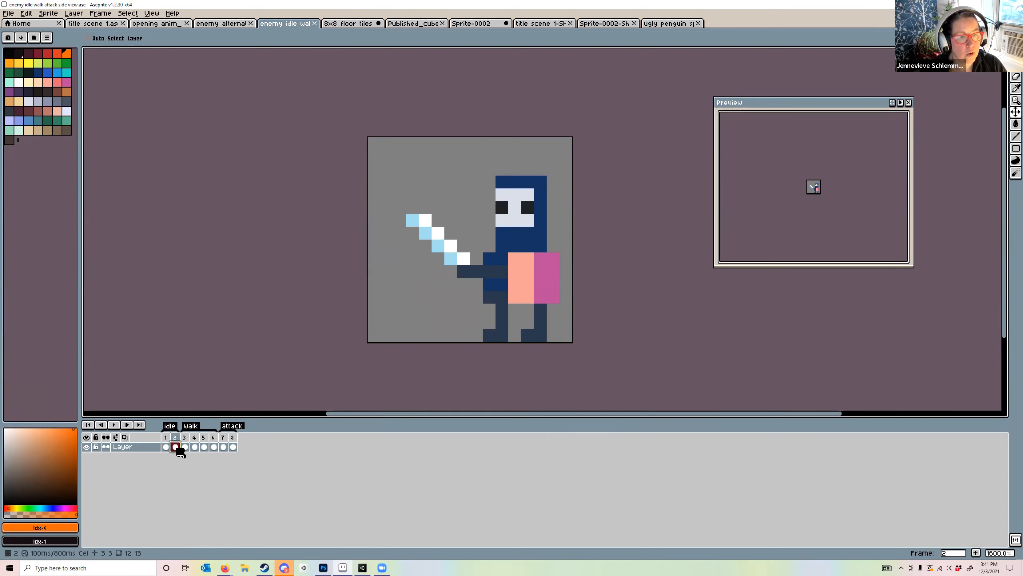
{"action": "left_click", "coordinate": [166, 447]}
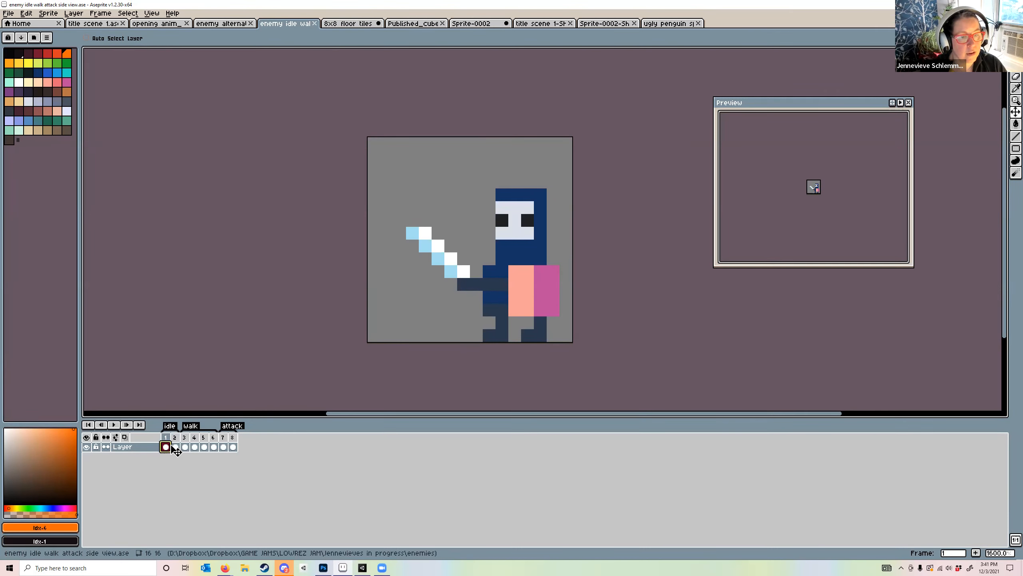
Add a new layer, try placing it beneath the enemy's layer, and undo both changes
{"action": "right_click", "coordinate": [147, 450]}
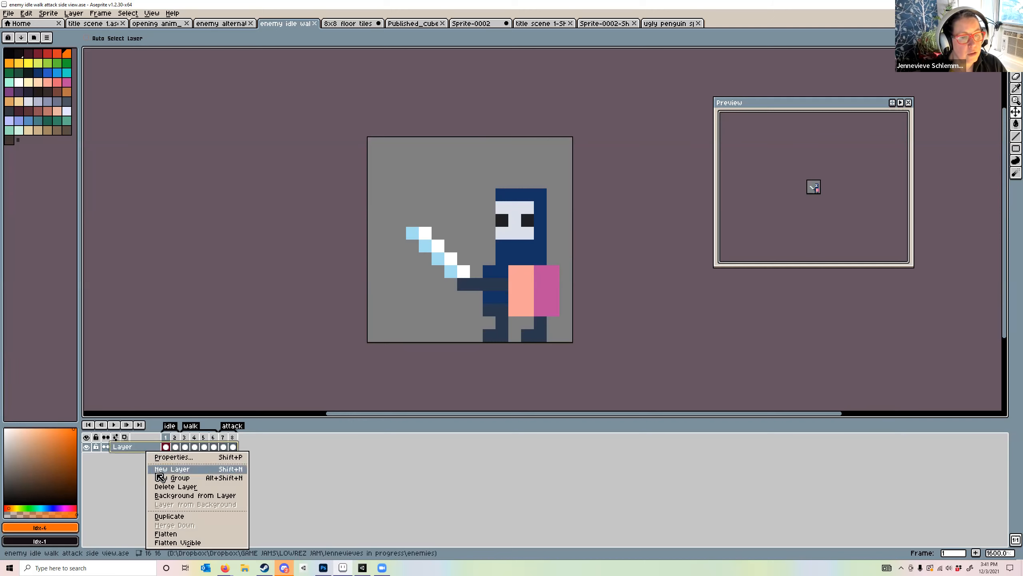
{"action": "left_click", "coordinate": [157, 470]}
{"action": "left_click", "coordinate": [133, 456]}
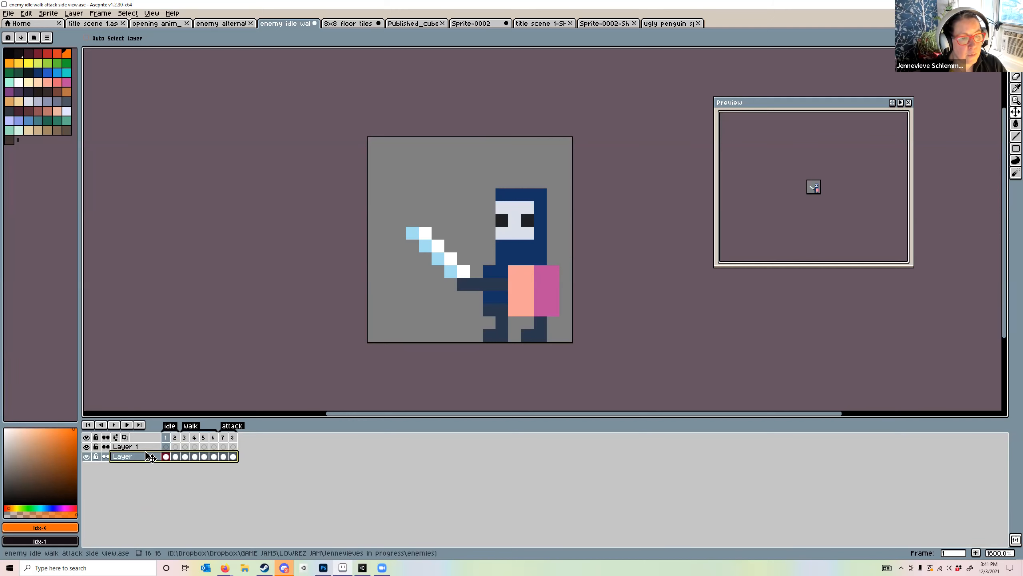
{"action": "mouse_move", "coordinate": [150, 456]}
{"action": "left_mouse_down"}
{"action": "mouse_move", "coordinate": [149, 444]}
{"action": "mouse_move", "coordinate": [156, 472]}
{"action": "mouse_move", "coordinate": [152, 441]}
{"action": "mouse_move", "coordinate": [153, 459]}
{"action": "left_mouse_up"}
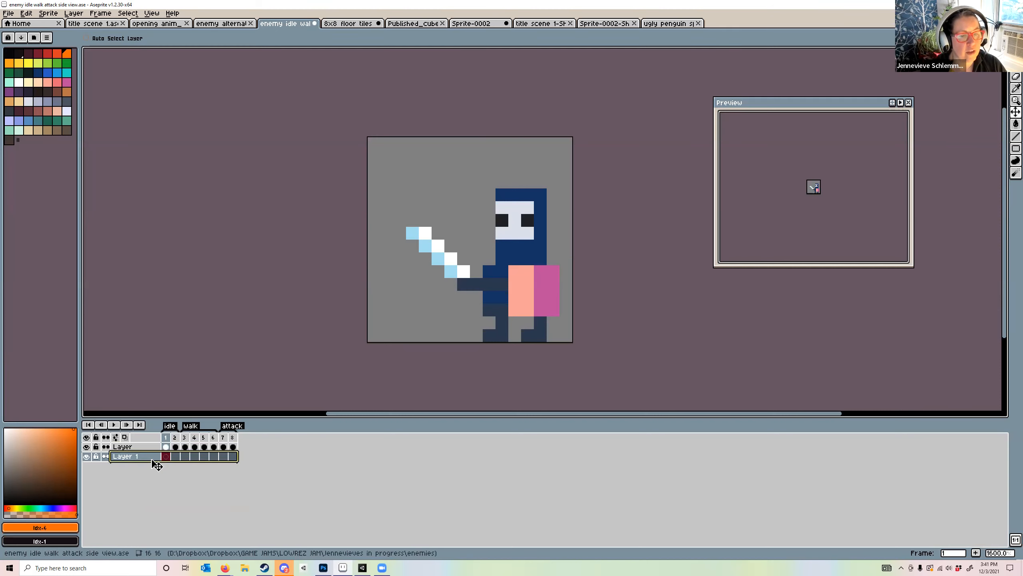
{"action": "left_click", "coordinate": [153, 447]}
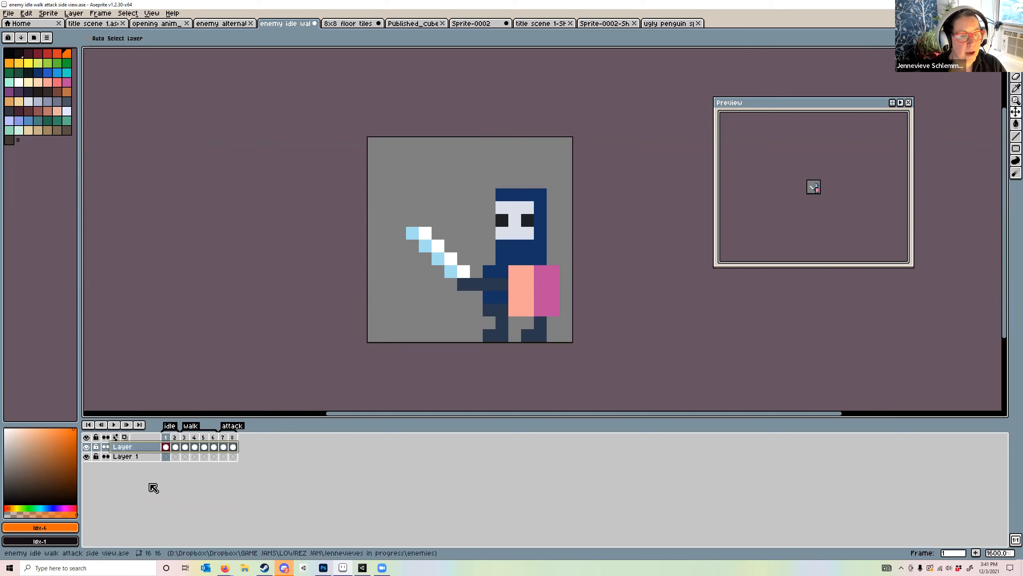
{"action": "key", "text": "ctrl+z"}
{"action": "key", "text": "ctrl+z"}
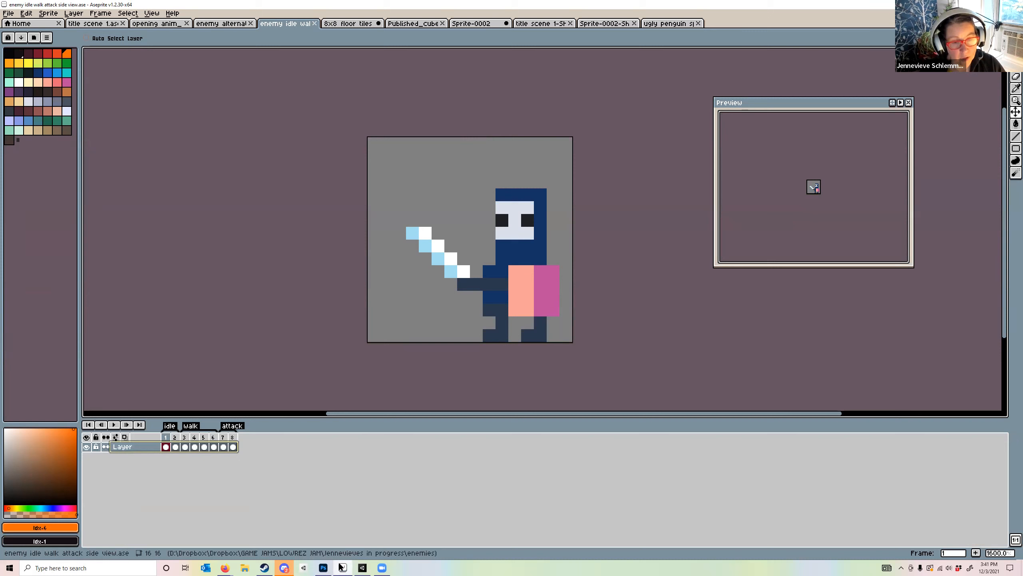
Switch to the "cube test" project in Unity
{"action": "mouse_move", "coordinate": [362, 568]}
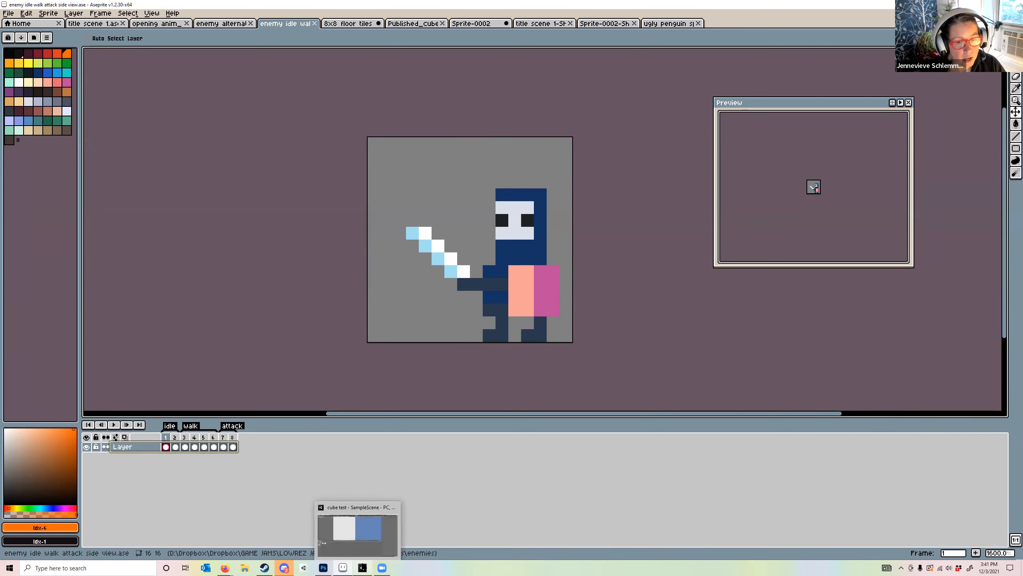
{"action": "left_click", "coordinate": [358, 528]}
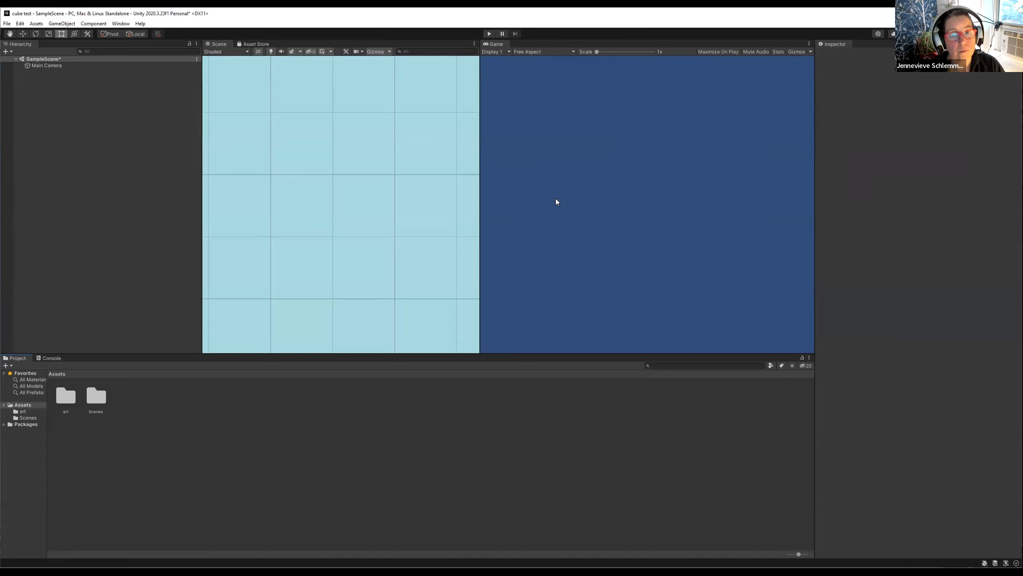
{"action": "scroll", "coordinate": [426, 200], "scroll_direction": "down", "scroll_amount": 1}
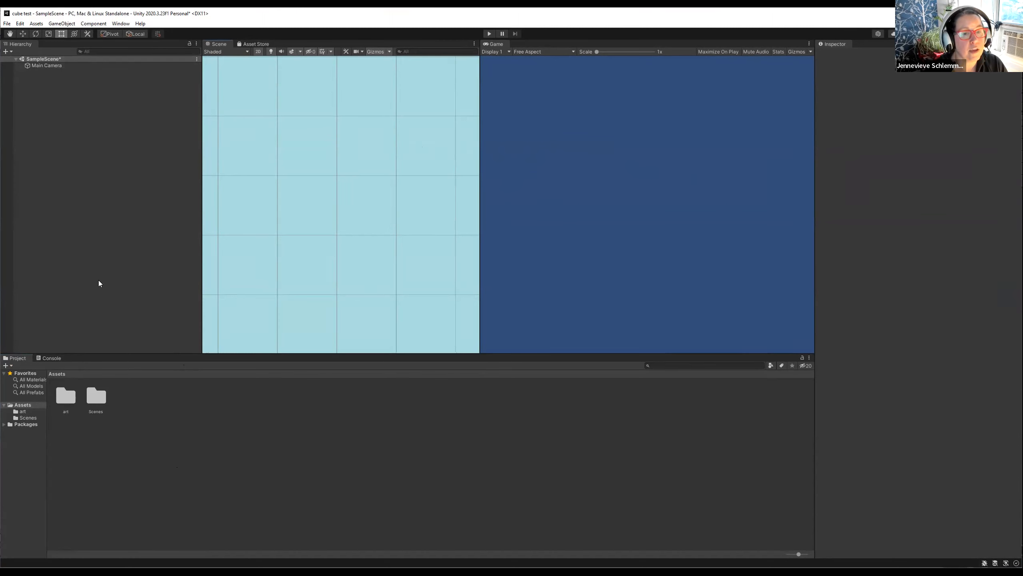
{"action": "right_click", "coordinate": [143, 463]}
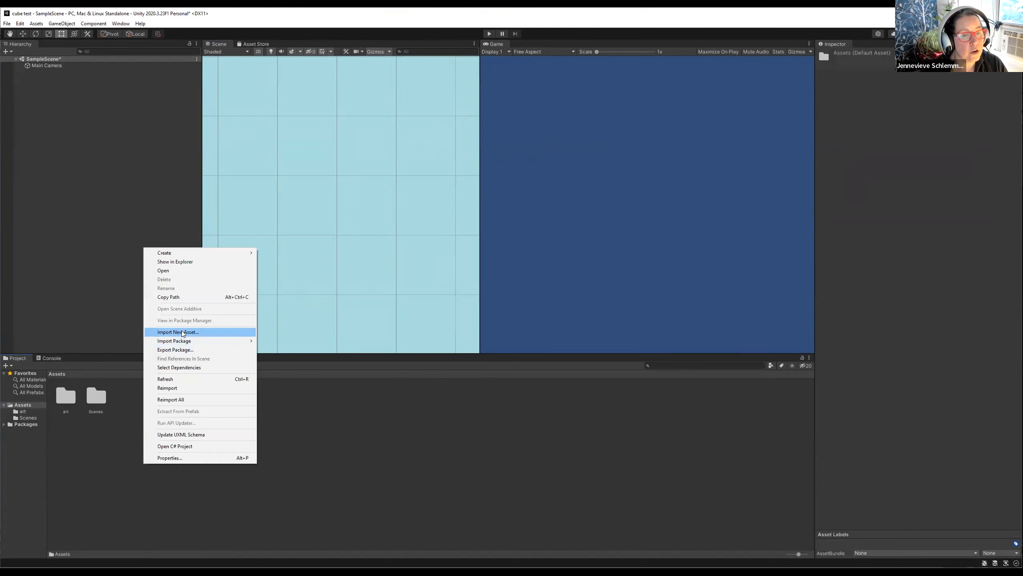
{"action": "left_click", "coordinate": [96, 497]}
{"action": "left_click", "coordinate": [55, 374]}
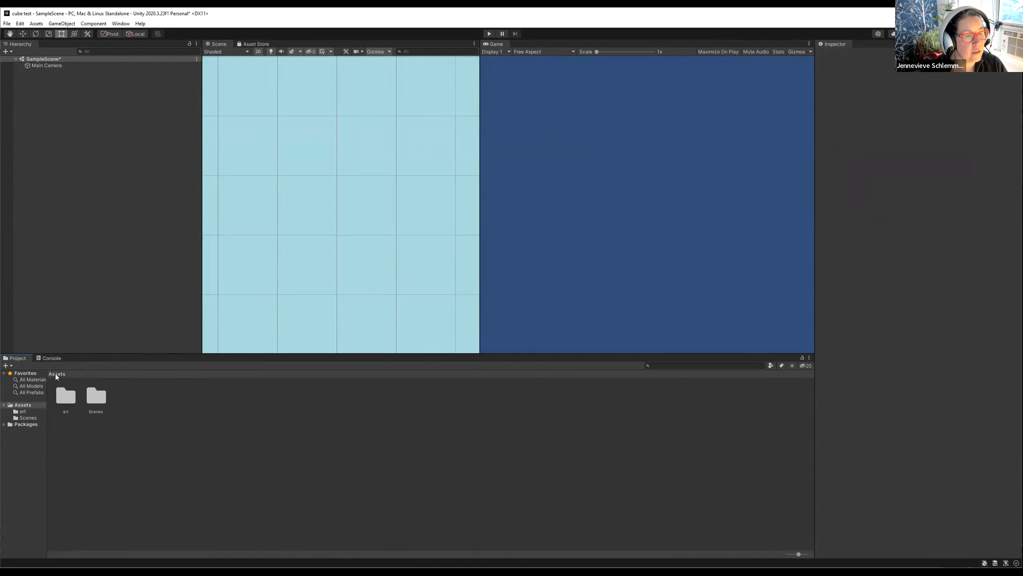
{"action": "right_click", "coordinate": [22, 406]}
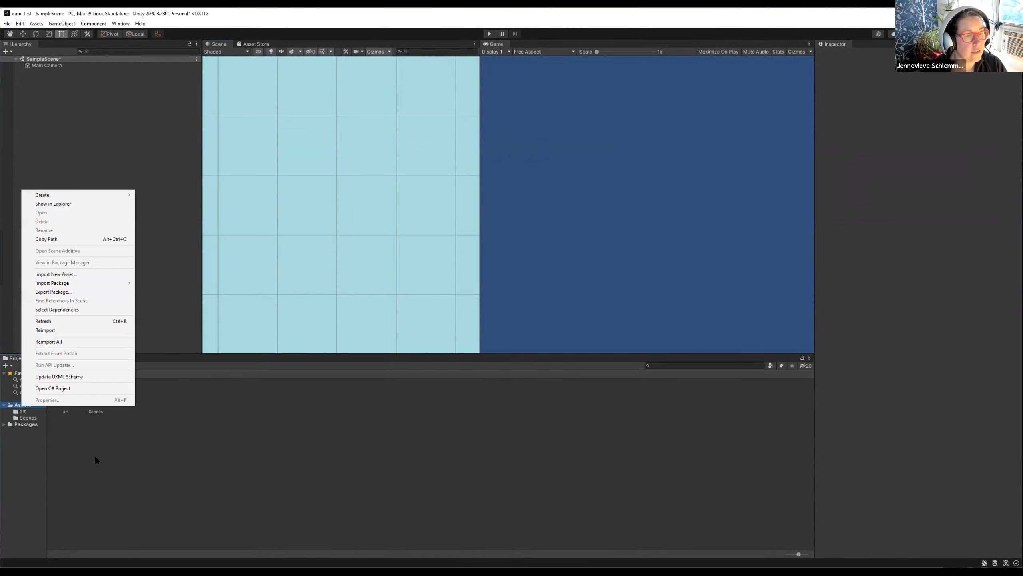
{"action": "left_click", "coordinate": [22, 412]}
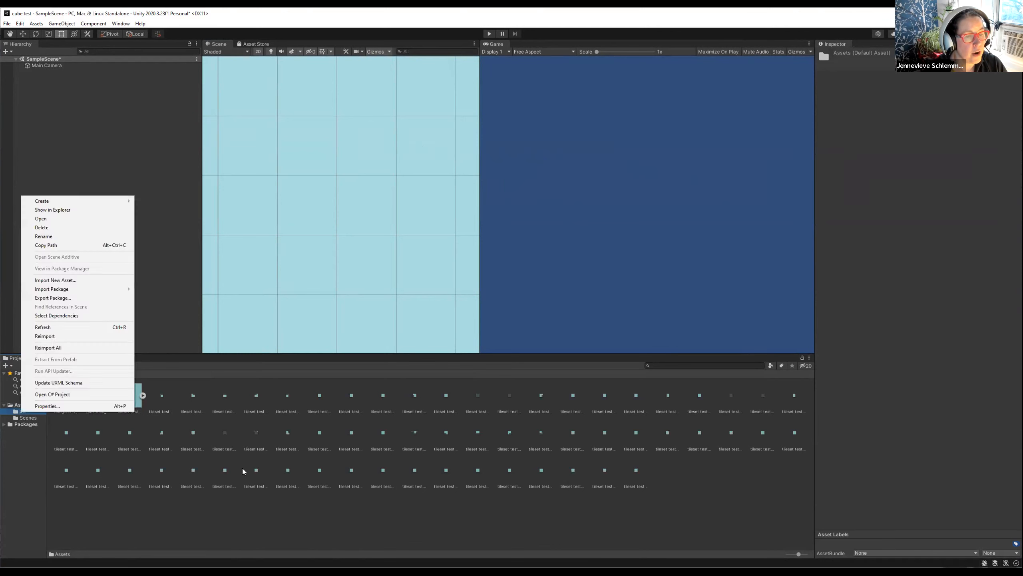
{"action": "left_click", "coordinate": [32, 404]}
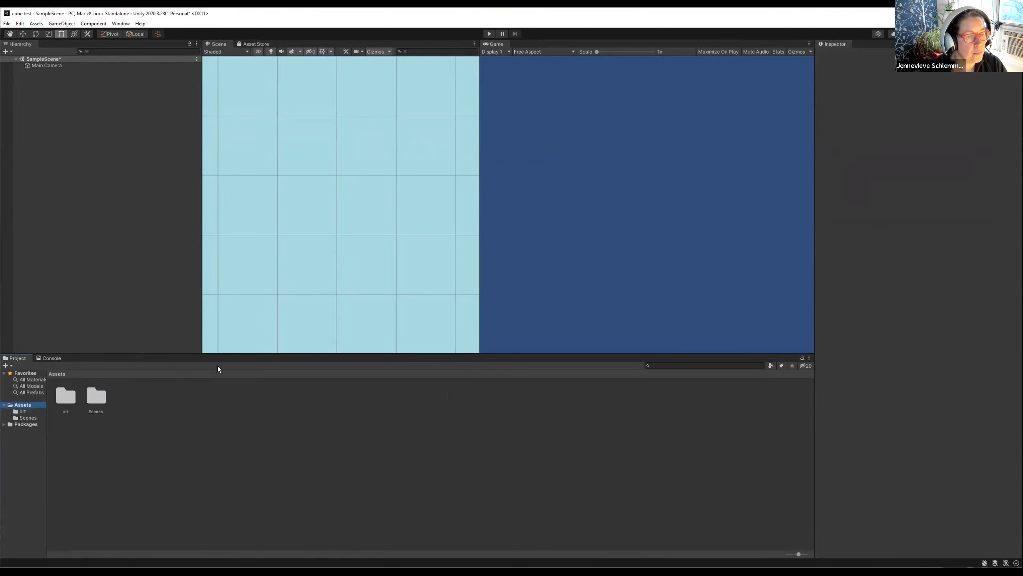
Import the ugly penguin sprite sheet PNG into Assets from GAME JAMS > LOWREZ JAM > Published Art > Characters > Cube
{"action": "right_click", "coordinate": [160, 444]}
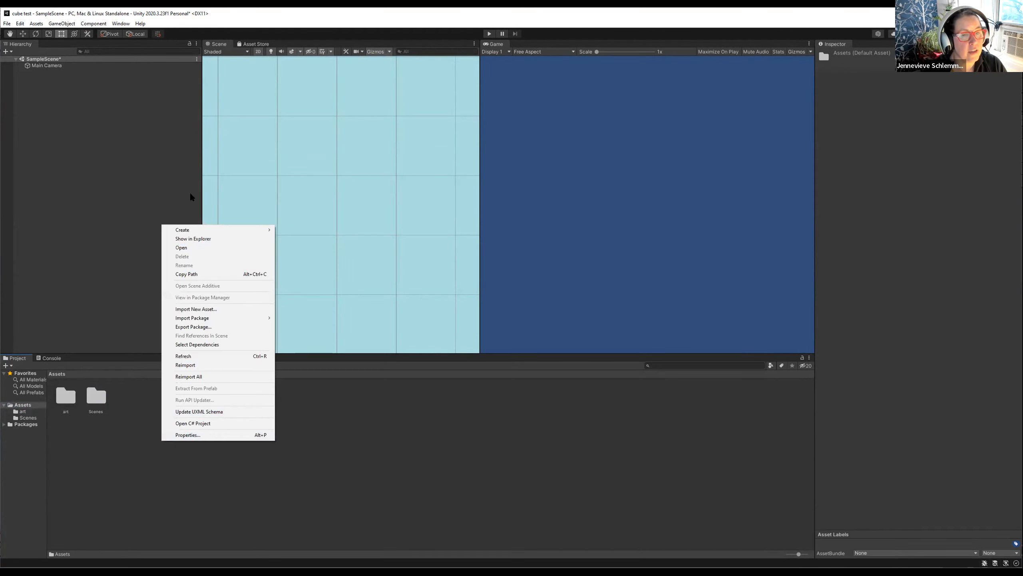
{"action": "left_click", "coordinate": [201, 310]}
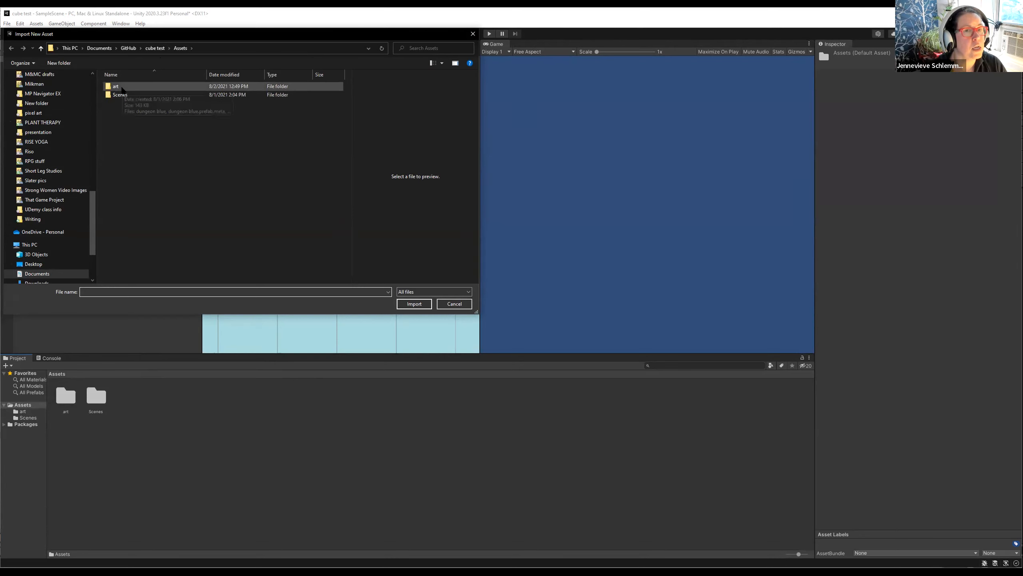
{"action": "scroll", "coordinate": [38, 190], "scroll_direction": "up", "scroll_amount": 5}
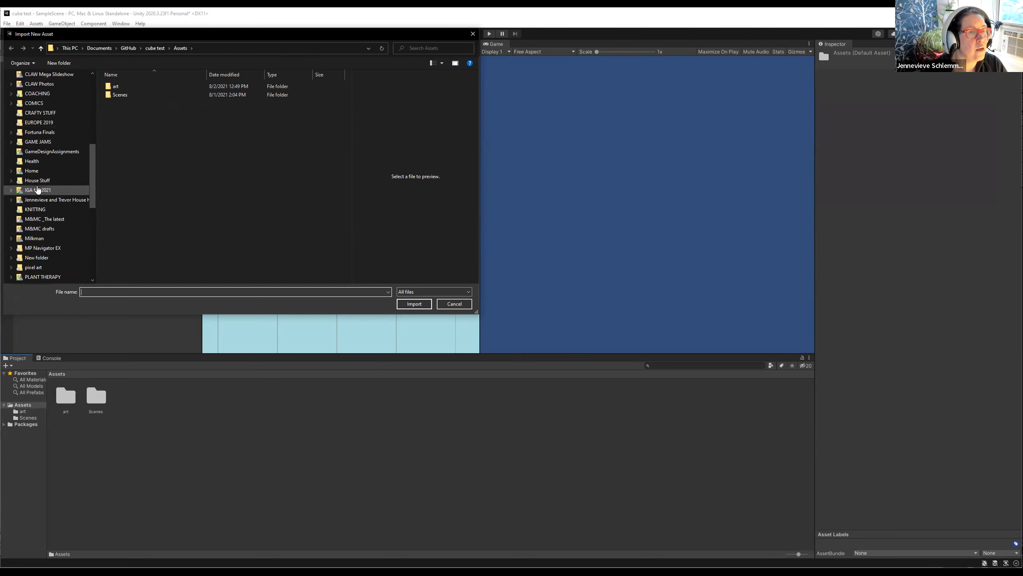
{"action": "left_click", "coordinate": [60, 143]}
{"action": "double_click", "coordinate": [128, 111]}
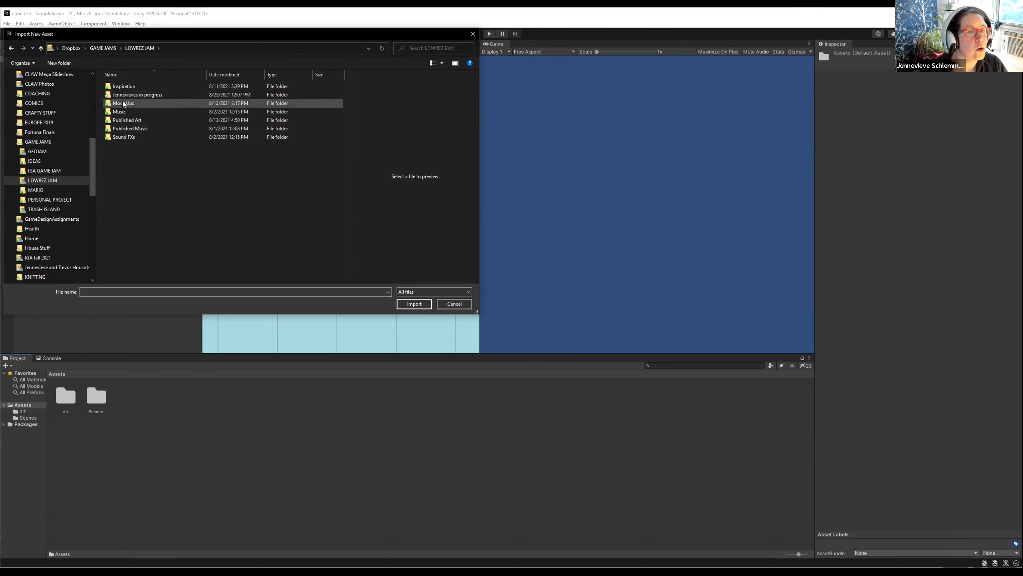
{"action": "double_click", "coordinate": [120, 120]}
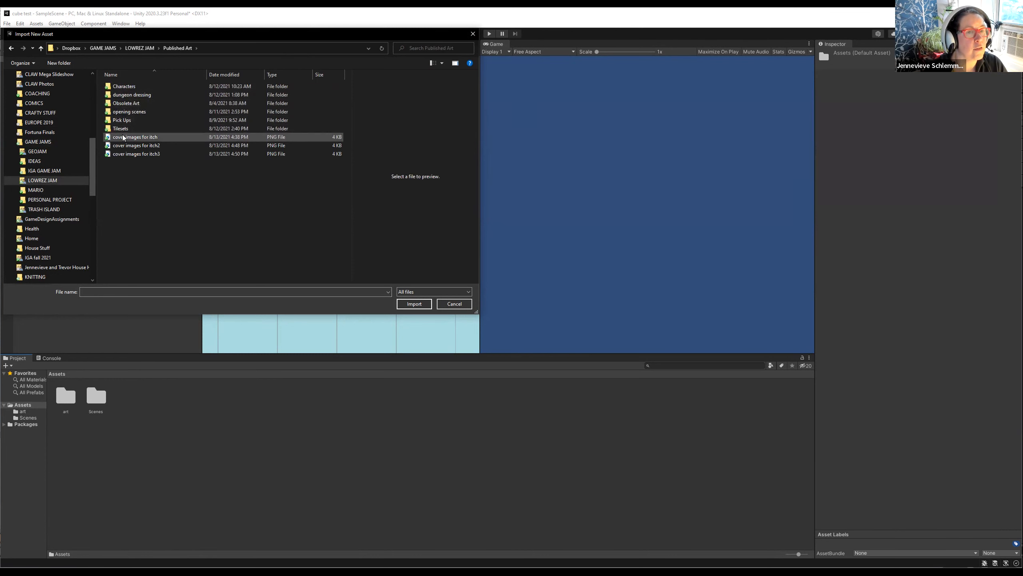
{"action": "double_click", "coordinate": [123, 87]}
{"action": "left_click", "coordinate": [127, 97]}
{"action": "double_click", "coordinate": [127, 97]}
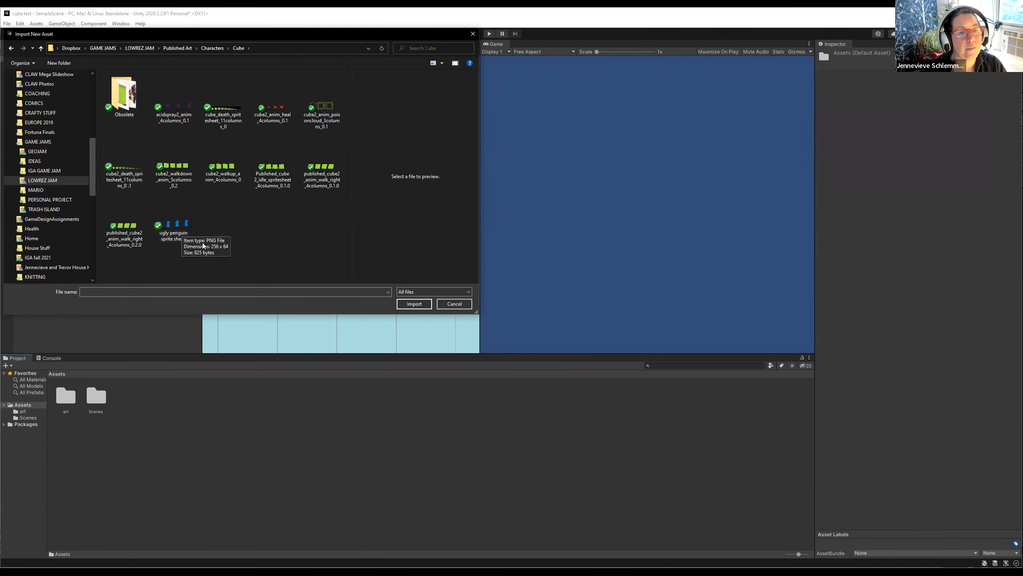
{"action": "left_click", "coordinate": [171, 233]}
{"action": "left_click", "coordinate": [410, 304]}
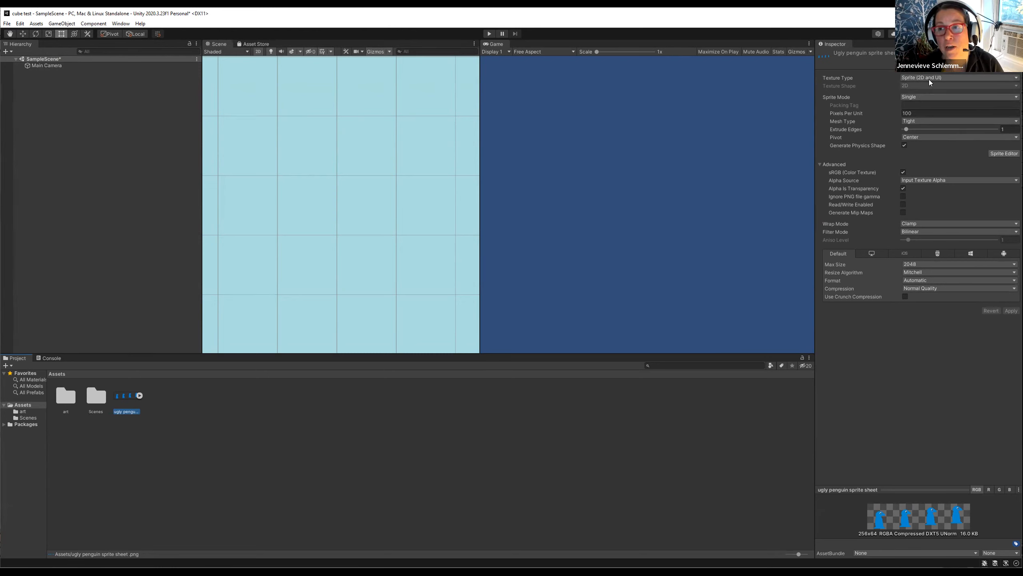
Set the penguin sprite sheet's Sprite Mode to Multiple and its Pixels Per Unit to 64
{"action": "left_click", "coordinate": [907, 98]}
{"action": "left_click", "coordinate": [912, 111]}
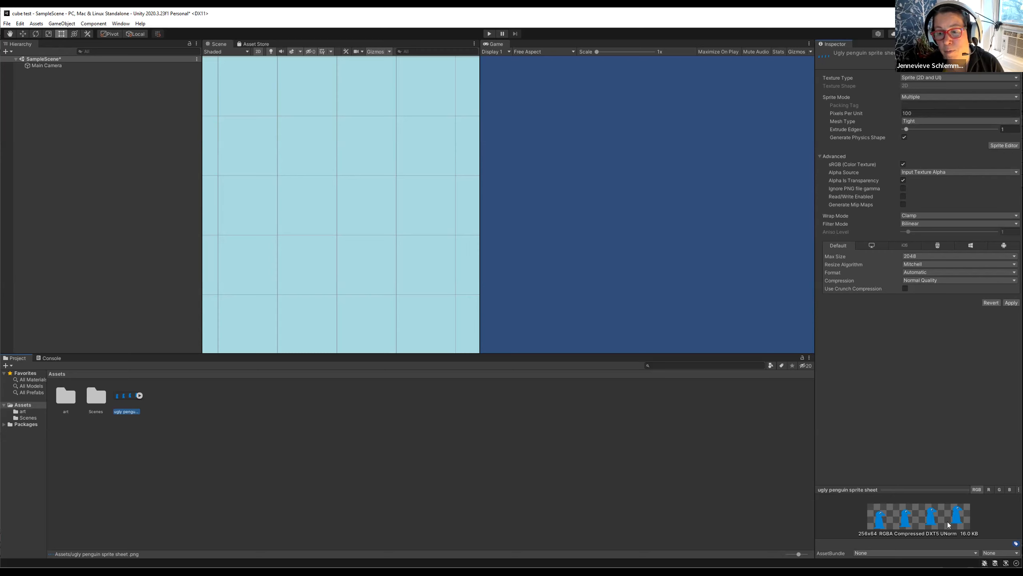
{"action": "left_click", "coordinate": [924, 114]}
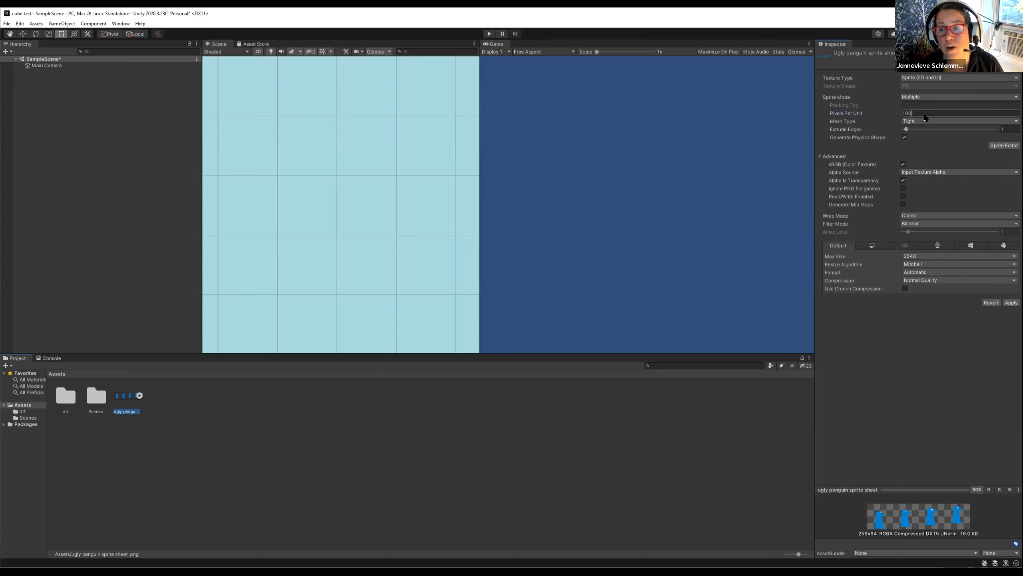
{"action": "left_click", "coordinate": [872, 116]}
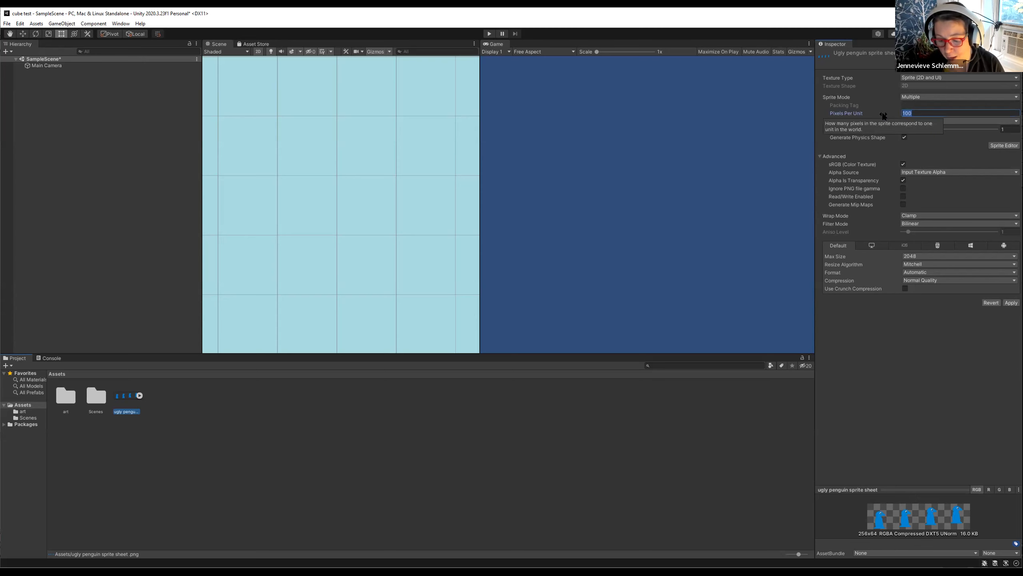
{"action": "type", "text": "64"}
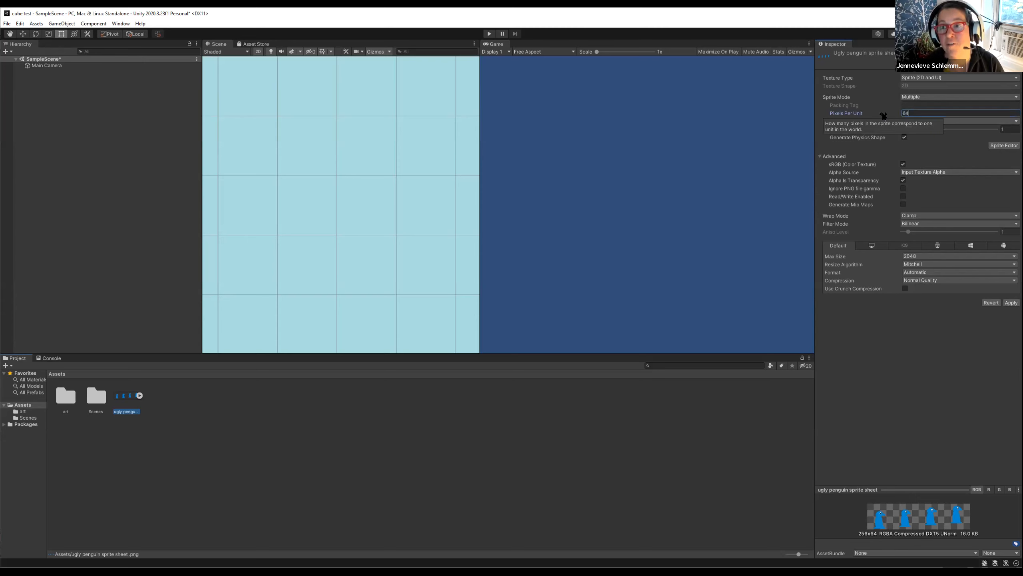
Set the sprite sheet's Filter Mode to Point (no filter) and Compression to None, and apply the import settings
{"action": "left_click", "coordinate": [944, 153]}
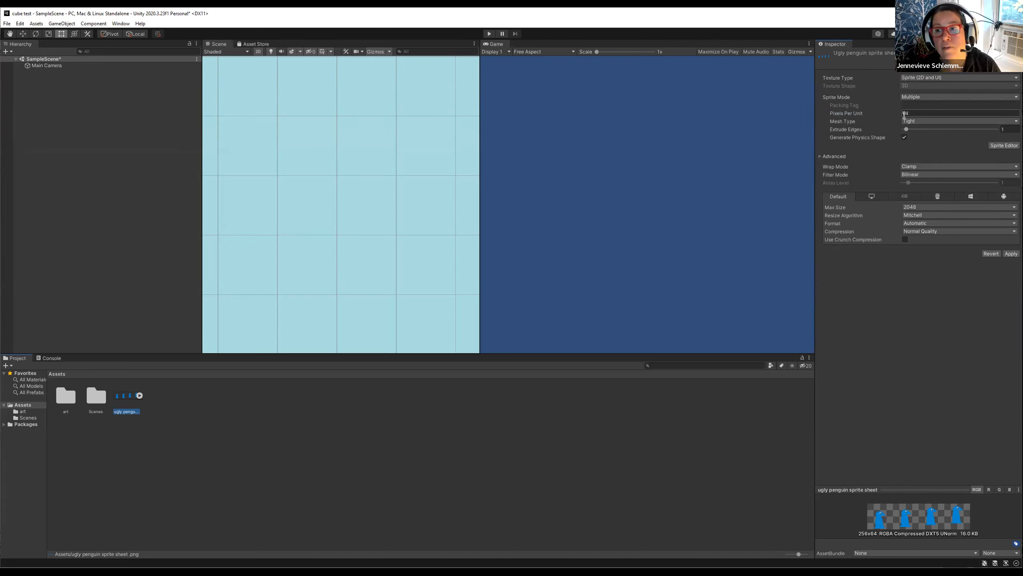
{"action": "left_click", "coordinate": [905, 174]}
{"action": "left_click", "coordinate": [905, 181]}
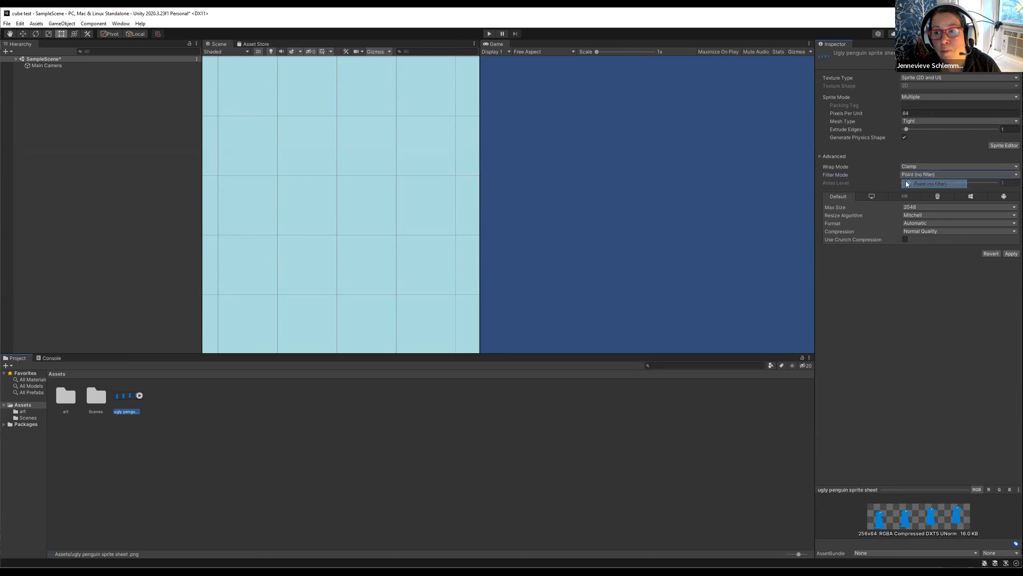
{"action": "left_click", "coordinate": [913, 231]}
{"action": "left_click", "coordinate": [909, 238]}
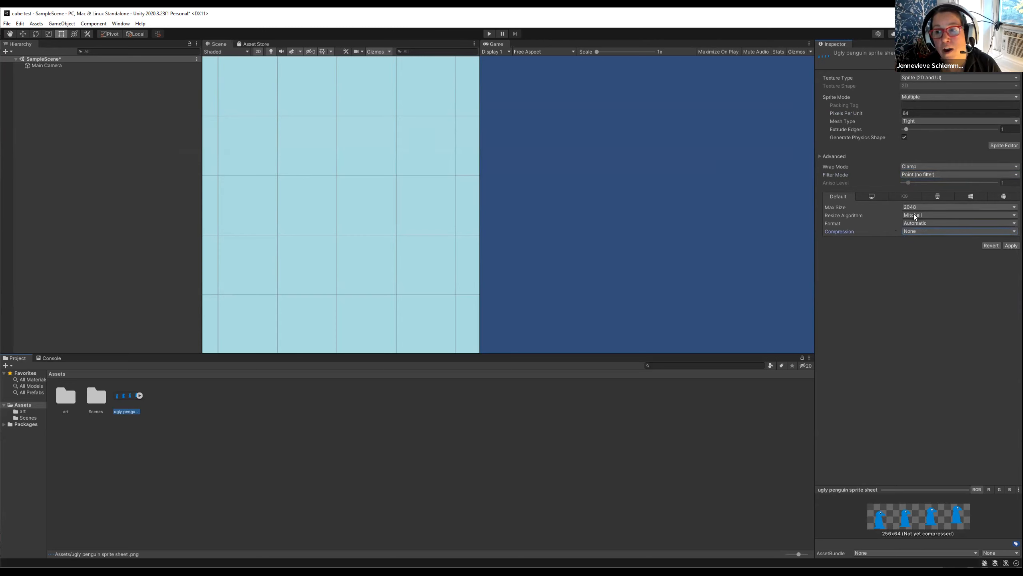
{"action": "left_click", "coordinate": [1007, 246]}
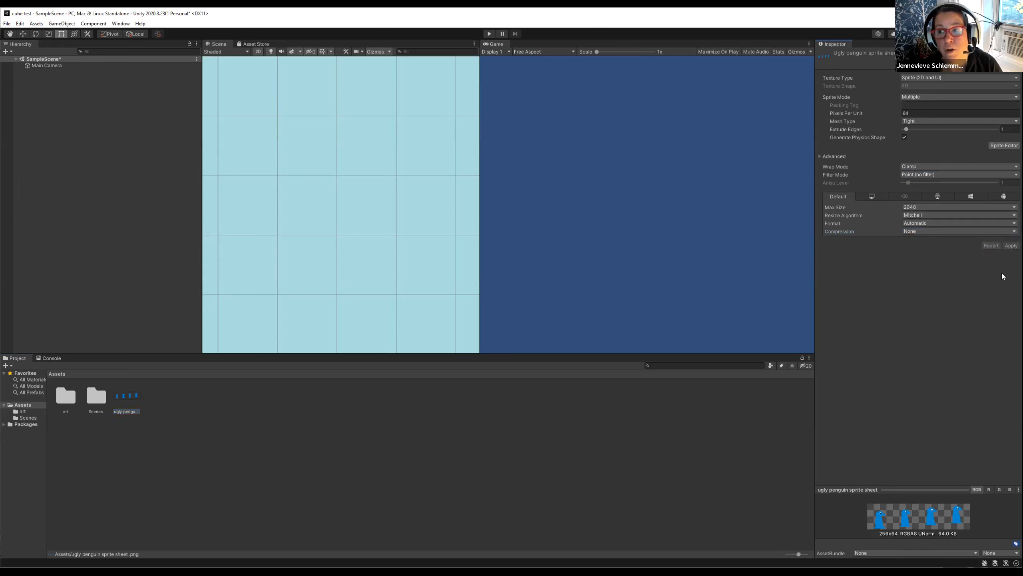
Slice the penguin sheet in the Sprite Editor by cell count into 4 columns and 1 row, and apply the slicing
{"action": "left_click", "coordinate": [994, 145]}
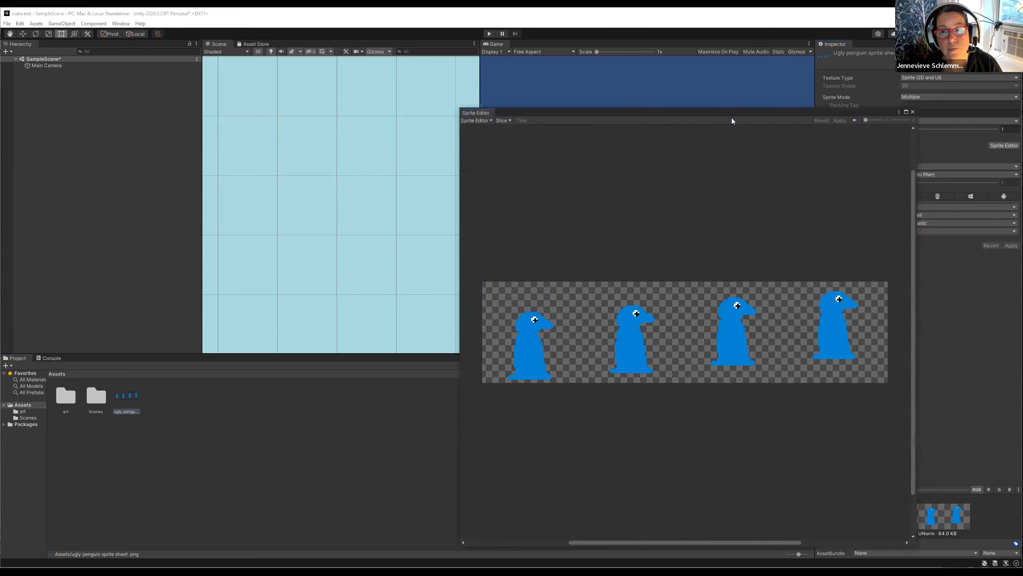
{"action": "left_click_drag", "start_coordinate": [478, 112], "coordinate": [343, 87]}
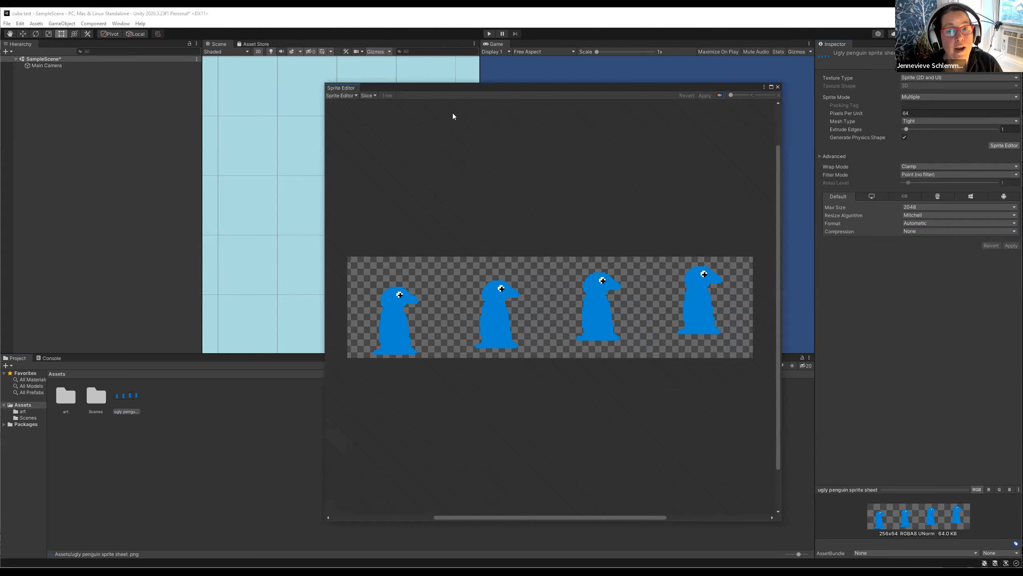
{"action": "left_click", "coordinate": [368, 96]}
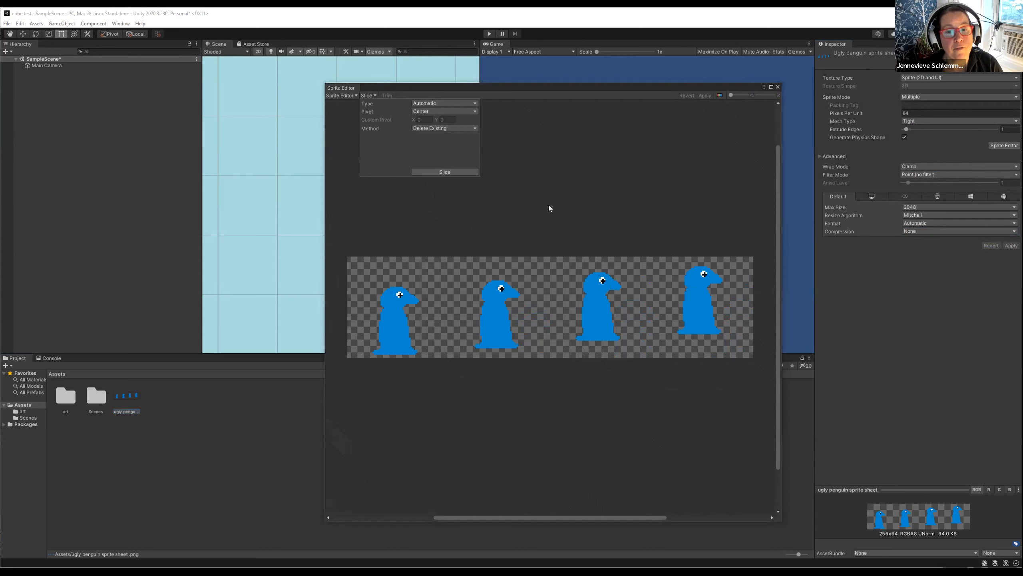
{"action": "left_click", "coordinate": [441, 103]}
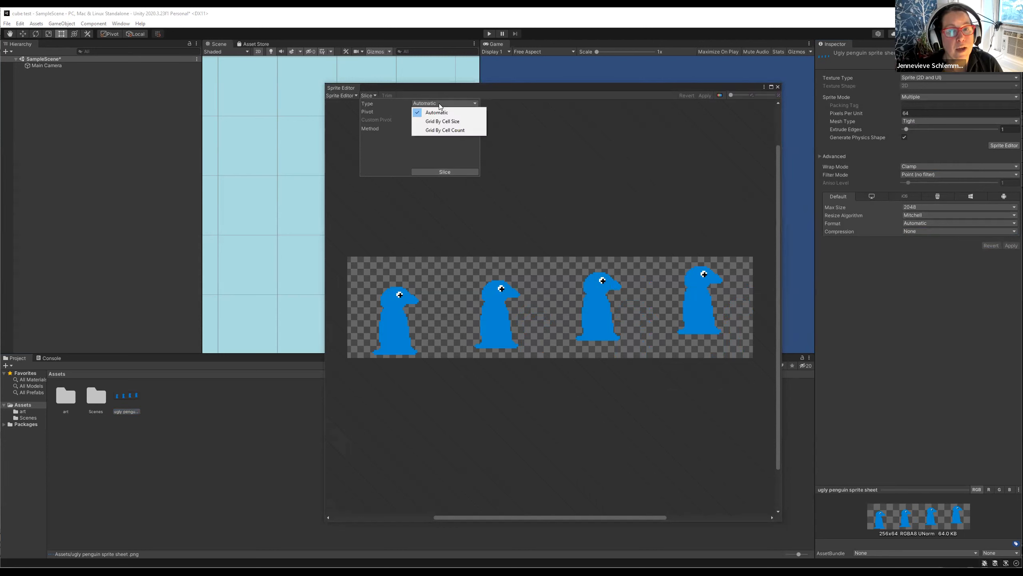
{"action": "left_click", "coordinate": [439, 130]}
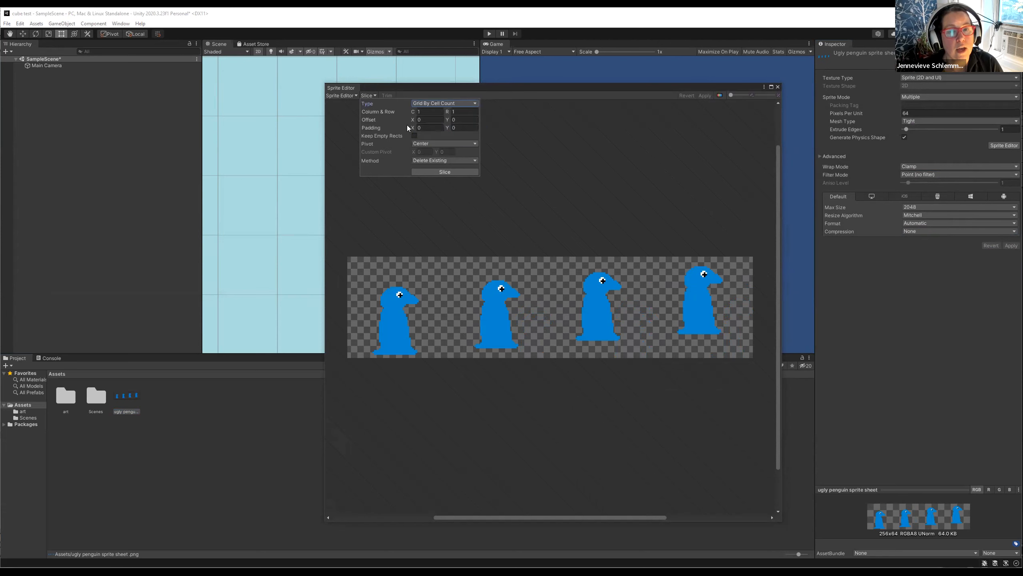
{"action": "left_click", "coordinate": [417, 112]}
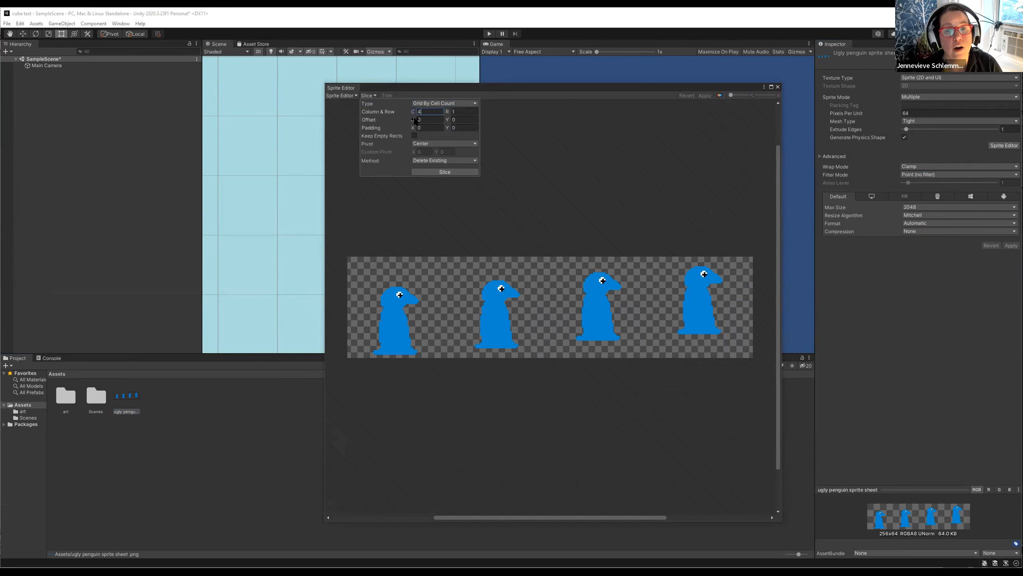
{"action": "left_click", "coordinate": [431, 173]}
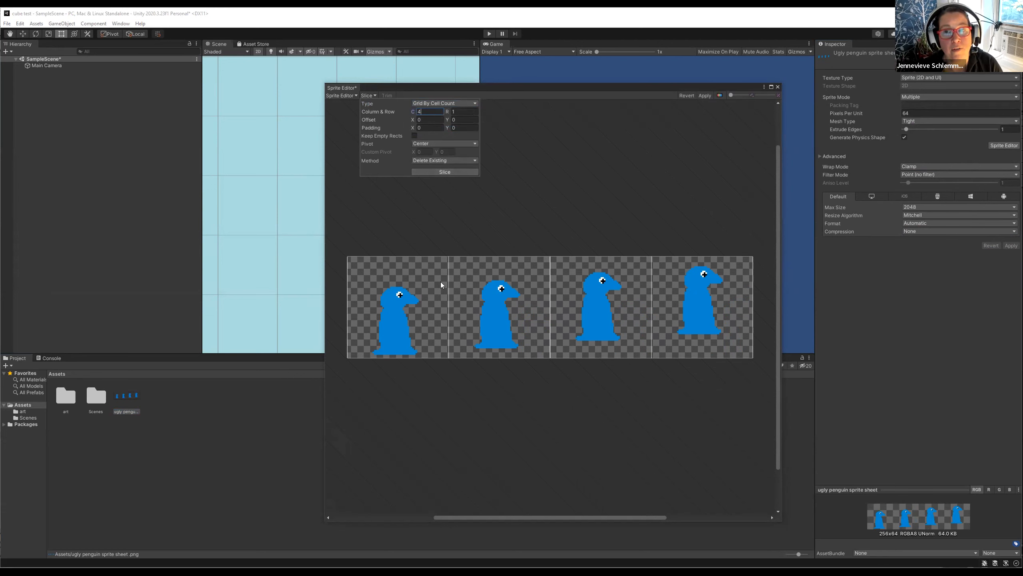
{"action": "left_click", "coordinate": [705, 96]}
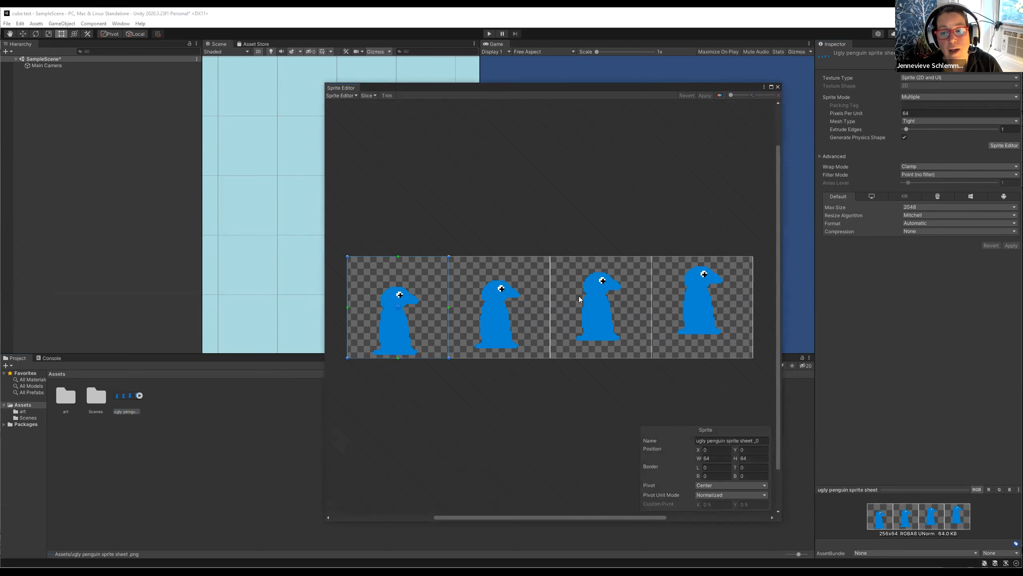
{"action": "left_click", "coordinate": [778, 87]}
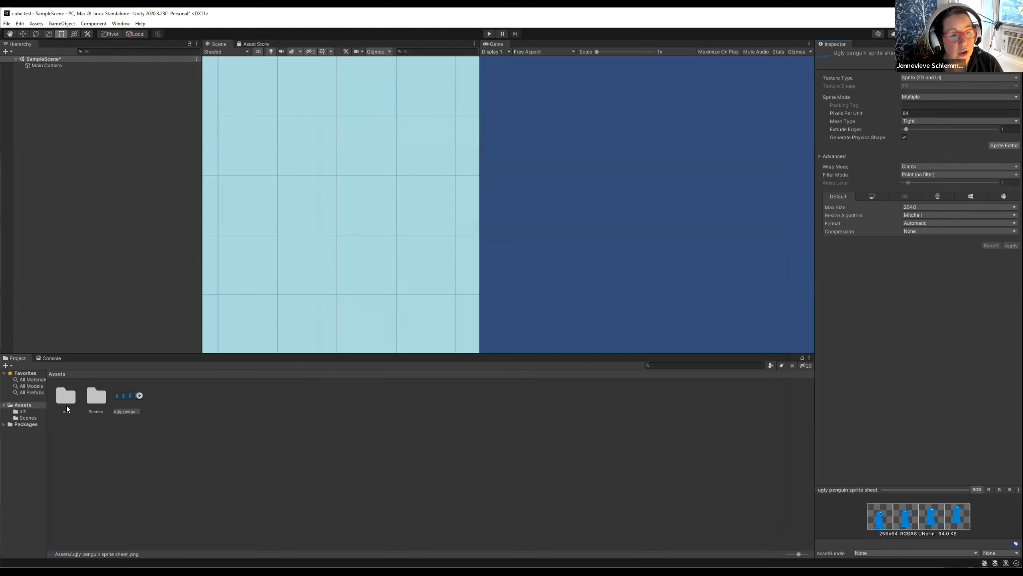
Place the sliced penguin sprite sheet in the scene and save the resulting animation as "Ugly penguin anim" in Assets
{"action": "left_click", "coordinate": [140, 395]}
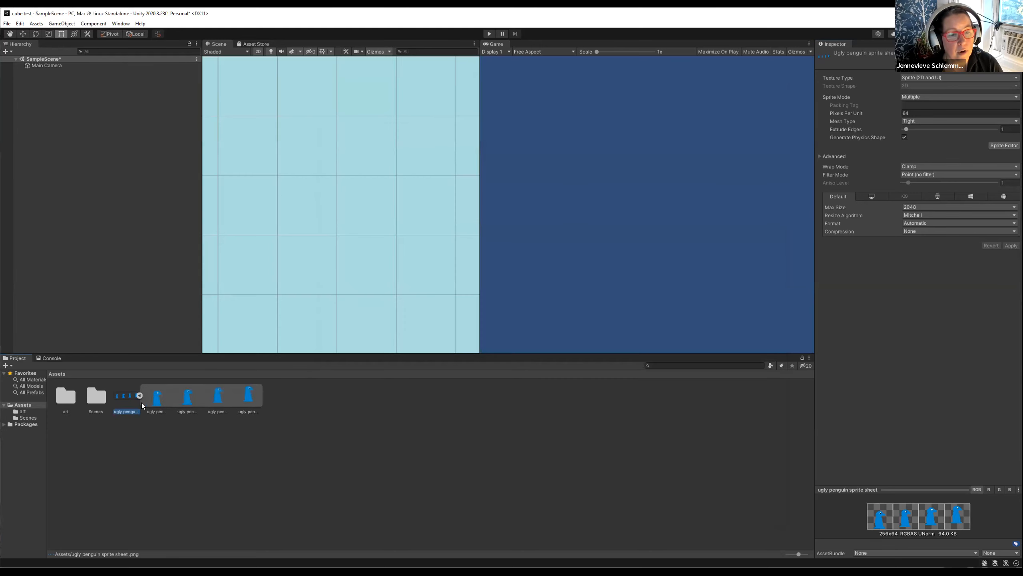
{"action": "left_click", "coordinate": [140, 394]}
{"action": "left_click_drag", "start_coordinate": [125, 398], "coordinate": [315, 186]}
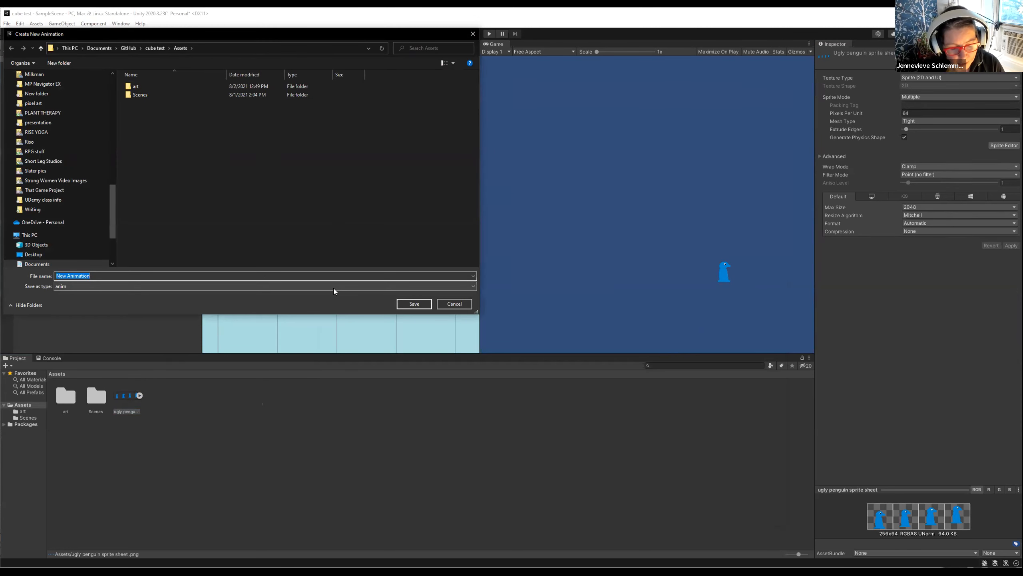
{"action": "type", "text": "Ugly pen"}
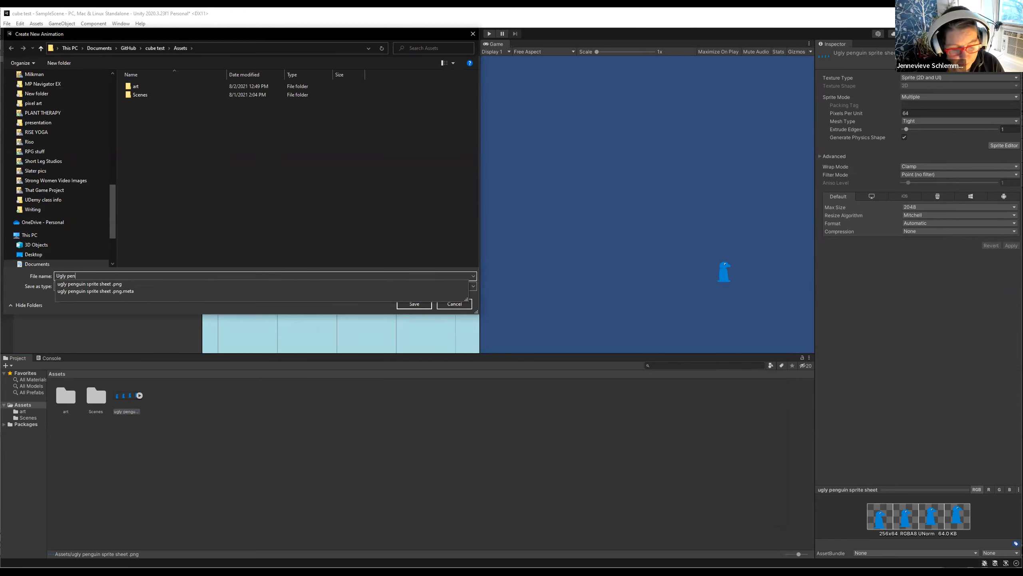
{"action": "type", "text": "guin anim"}
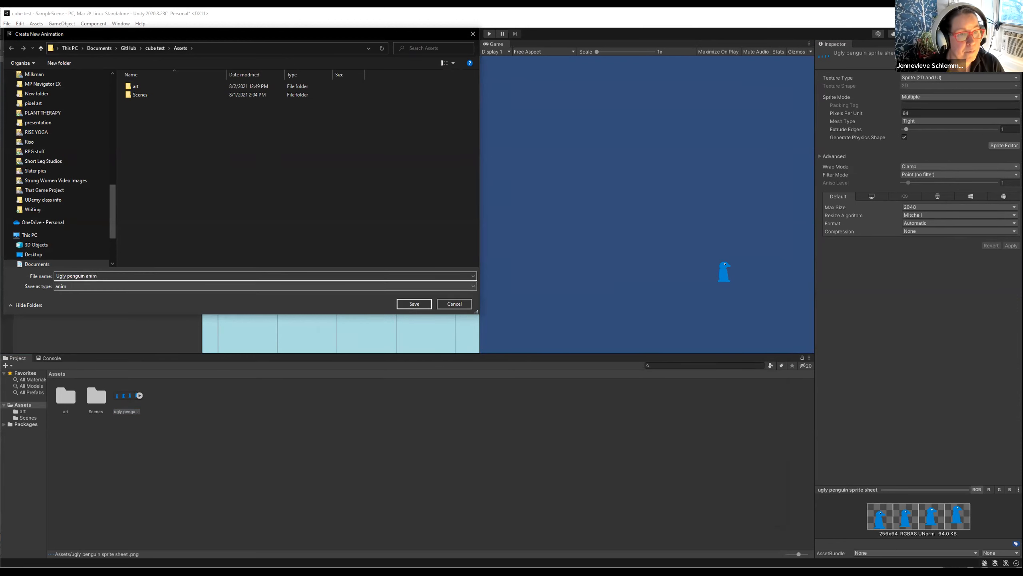
{"action": "left_click", "coordinate": [407, 306]}
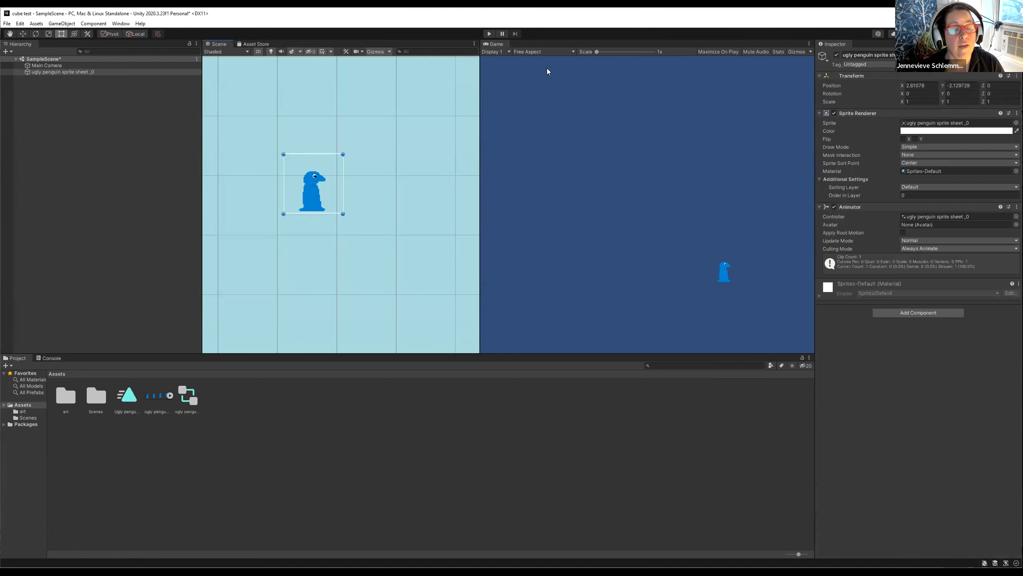
Run the scene to check the penguin's animation, and stop playback
{"action": "left_click", "coordinate": [490, 34]}
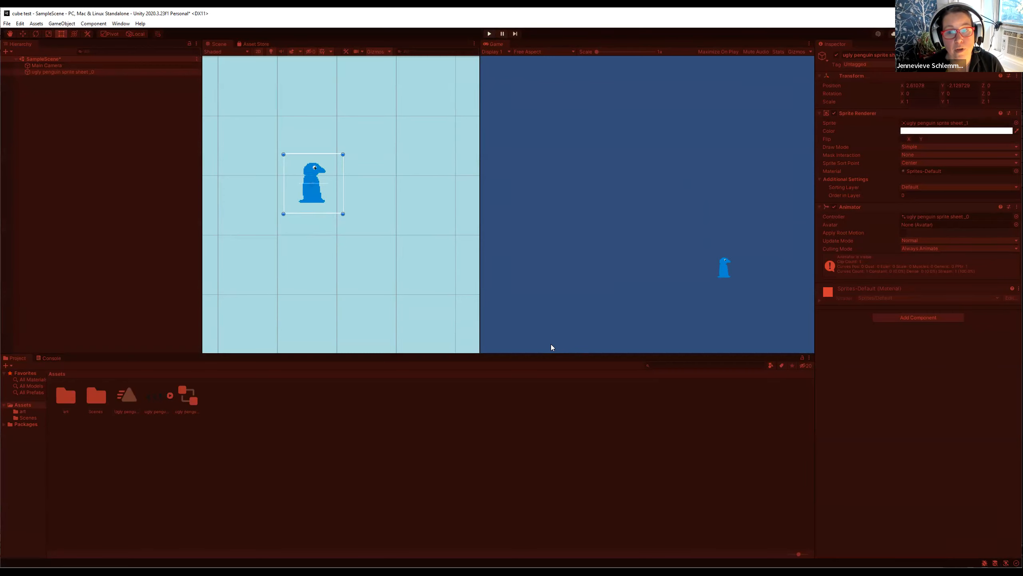
{"action": "left_click", "coordinate": [490, 33]}
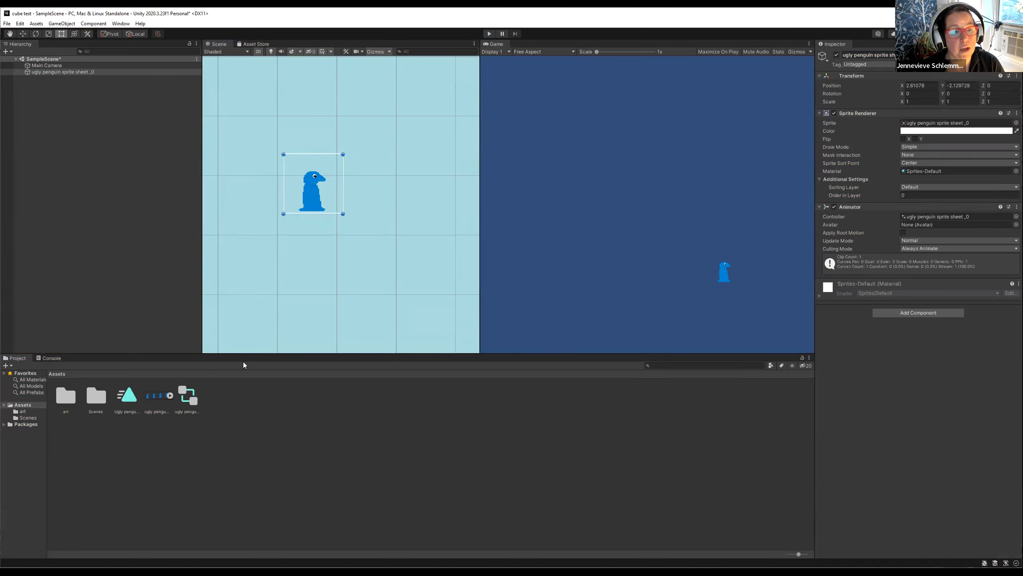
Open the Ugly penguin anim clip and move its sprite keyframes at 0:01 and 0:03 to 0:02 and 0:04
{"action": "left_click", "coordinate": [128, 397]}
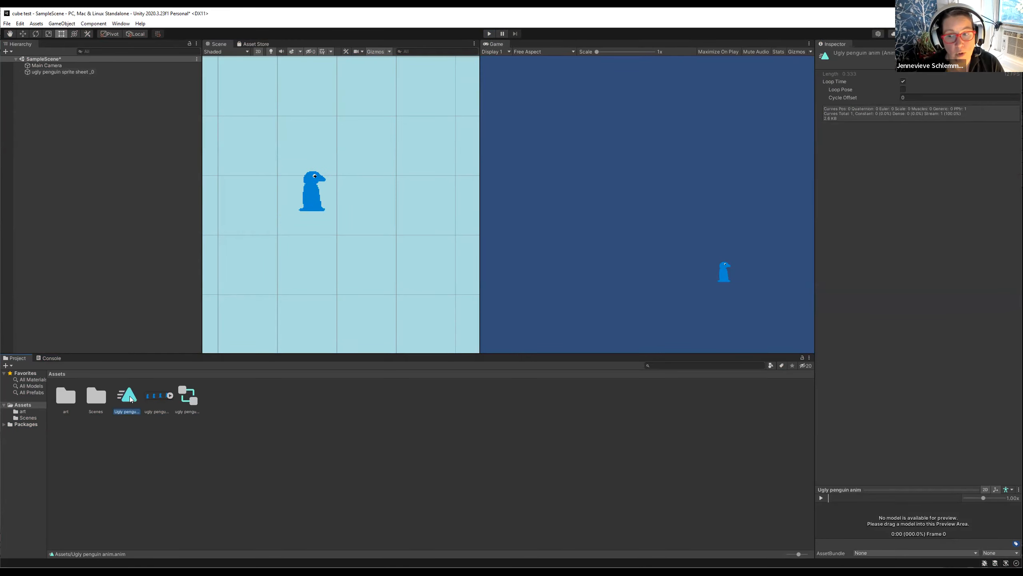
{"action": "double_click", "coordinate": [129, 396]}
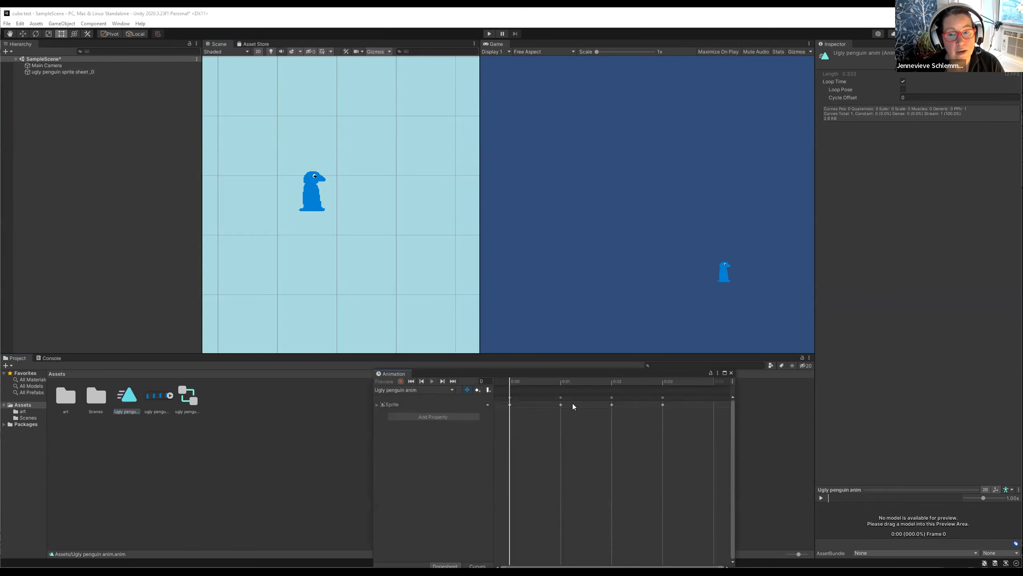
{"action": "left_click", "coordinate": [560, 404]}
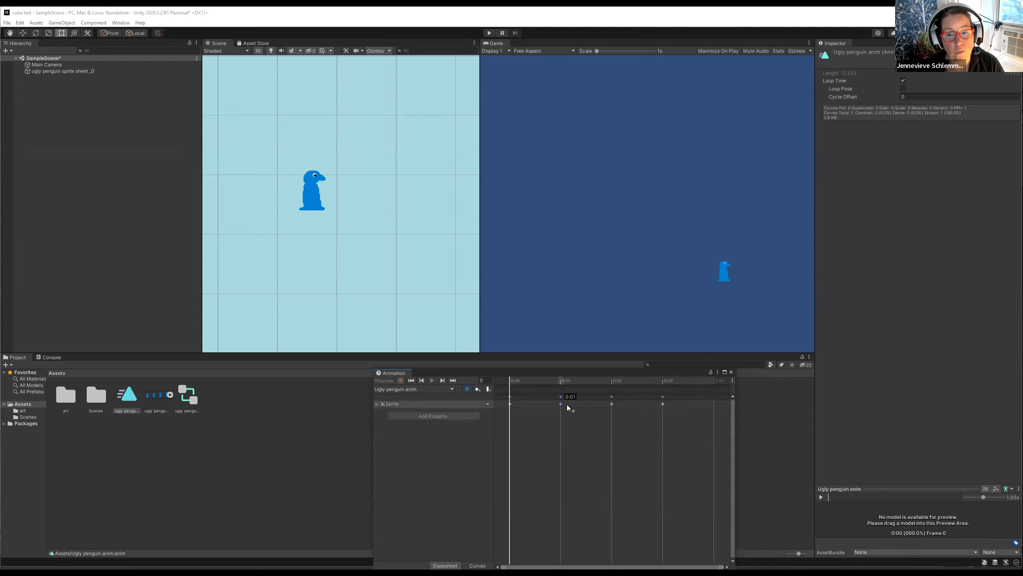
{"action": "left_click_drag", "start_coordinate": [664, 403], "coordinate": [707, 403]}
{"action": "left_click_drag", "start_coordinate": [597, 567], "coordinate": [554, 566]}
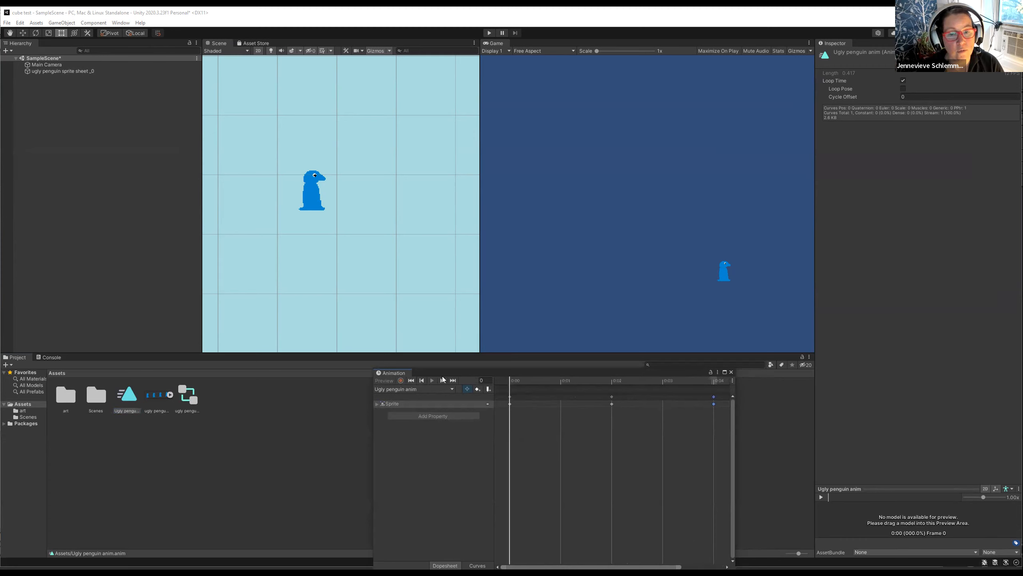
{"action": "left_click", "coordinate": [611, 397]}
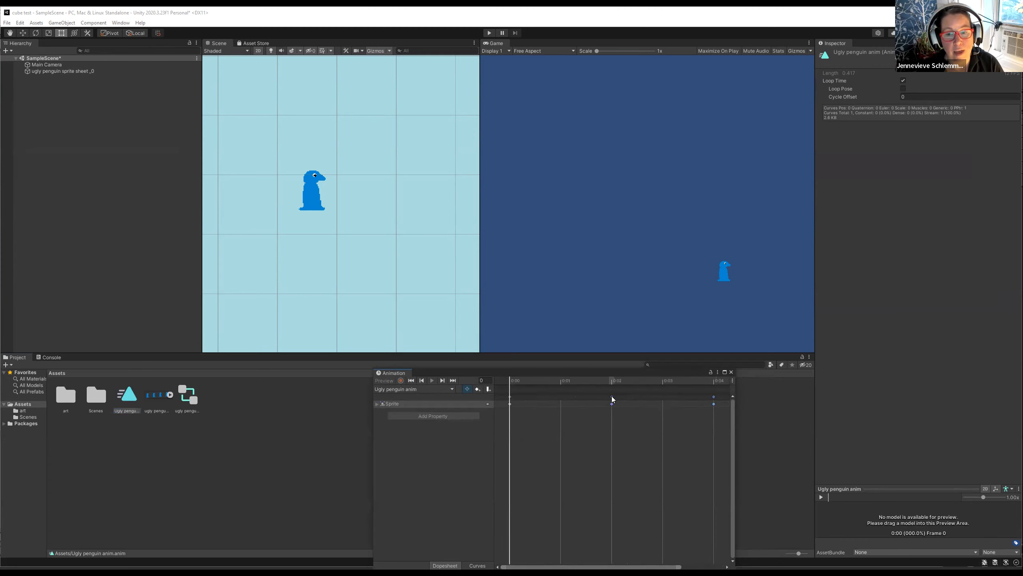
Move the penguin sprite up and to the right in the scene, to about X 3.0, Y -1.67
{"action": "left_click", "coordinate": [309, 191]}
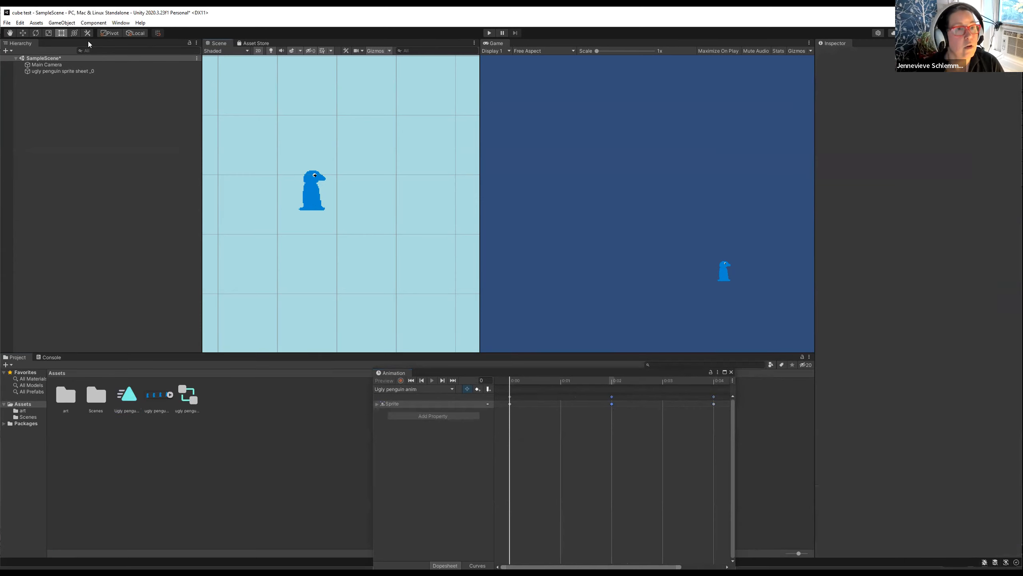
{"action": "left_click", "coordinate": [22, 33]}
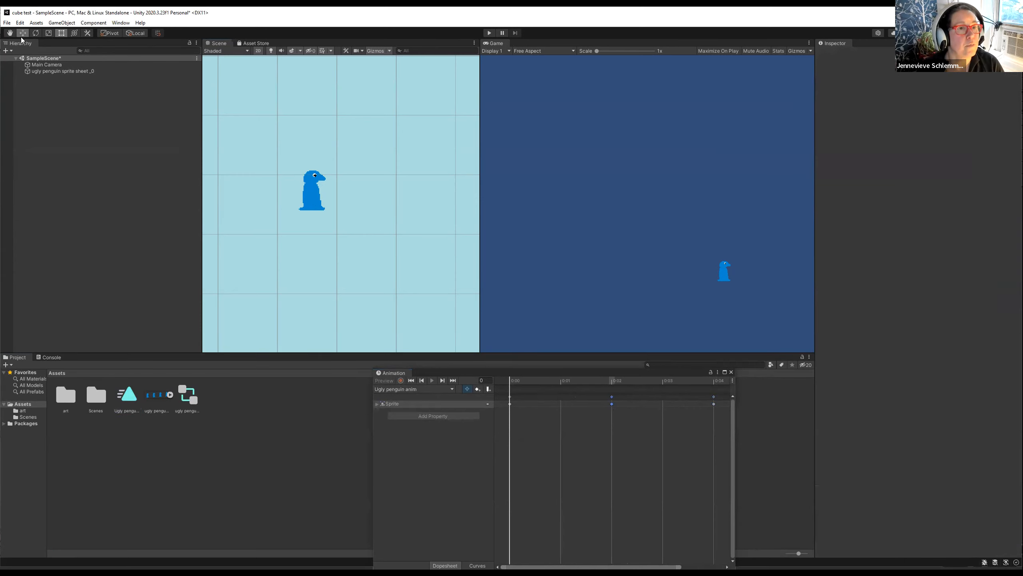
{"action": "left_click", "coordinate": [315, 203]}
{"action": "left_click_drag", "start_coordinate": [321, 181], "coordinate": [343, 154]}
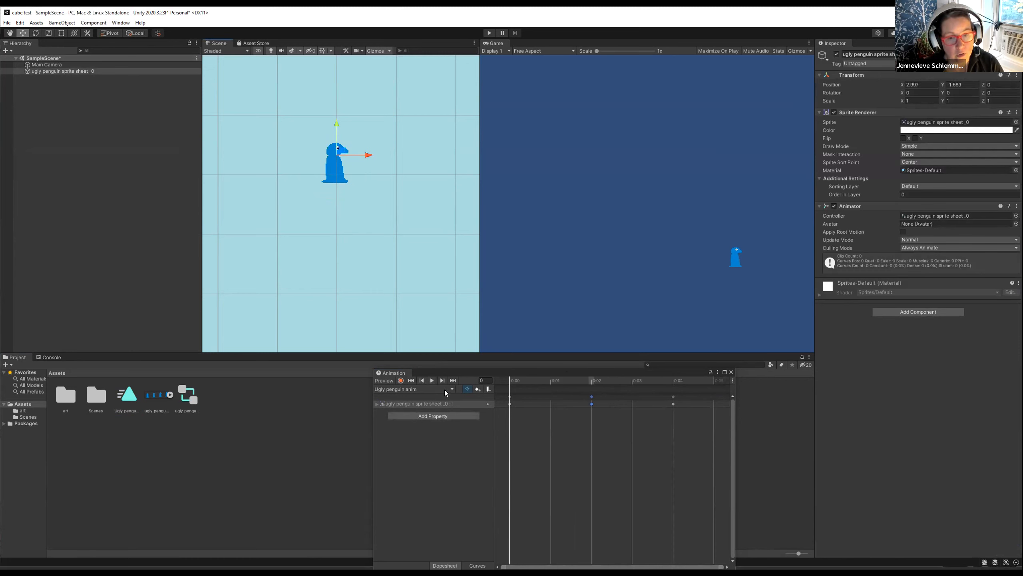
Record a position keyframe at 0:03 that moves the penguin to about X 4.08, Y -1.62, and preview the clip
{"action": "left_click", "coordinate": [430, 379]}
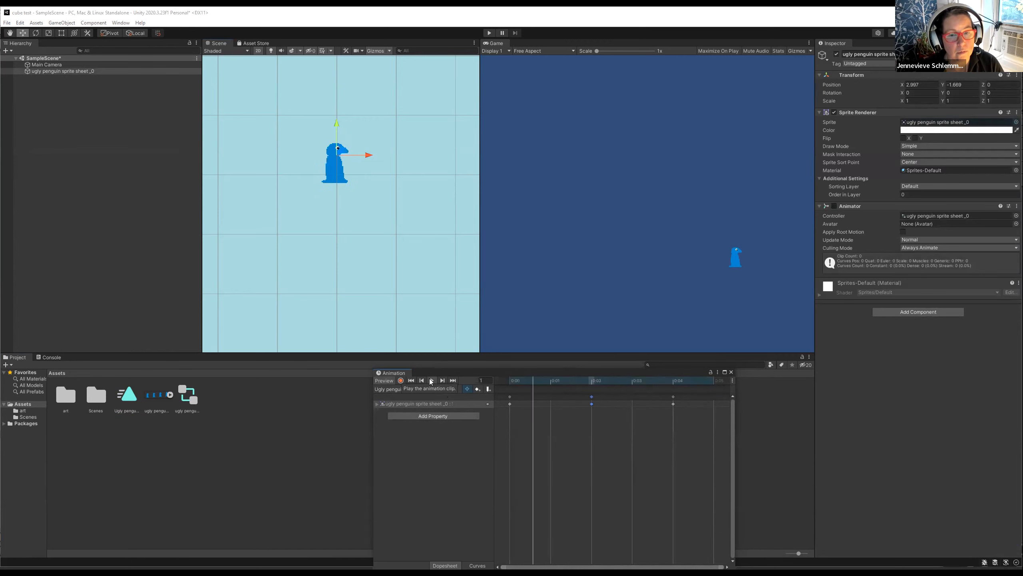
{"action": "left_click", "coordinate": [401, 380]}
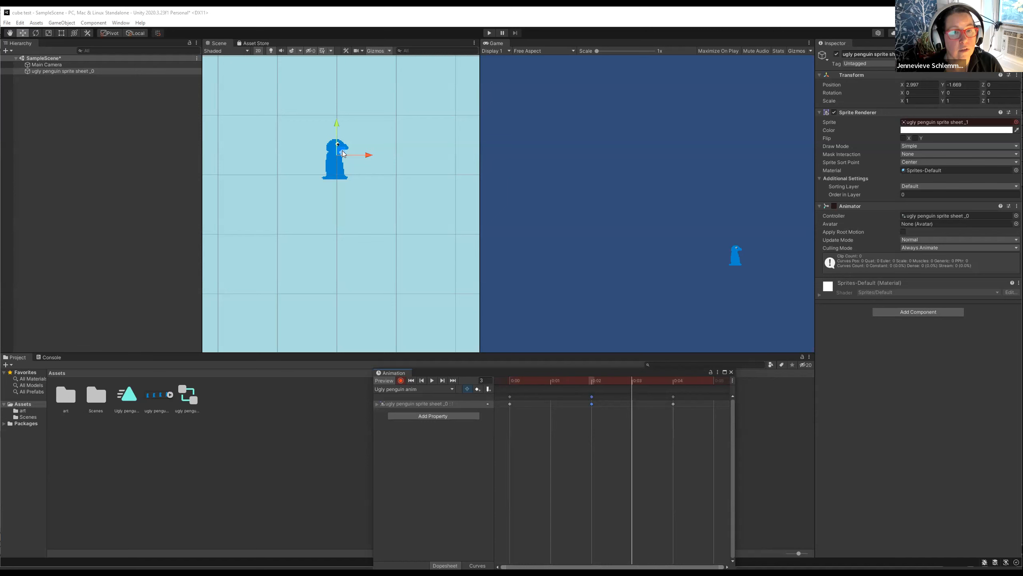
{"action": "left_click_drag", "start_coordinate": [340, 151], "coordinate": [403, 149]}
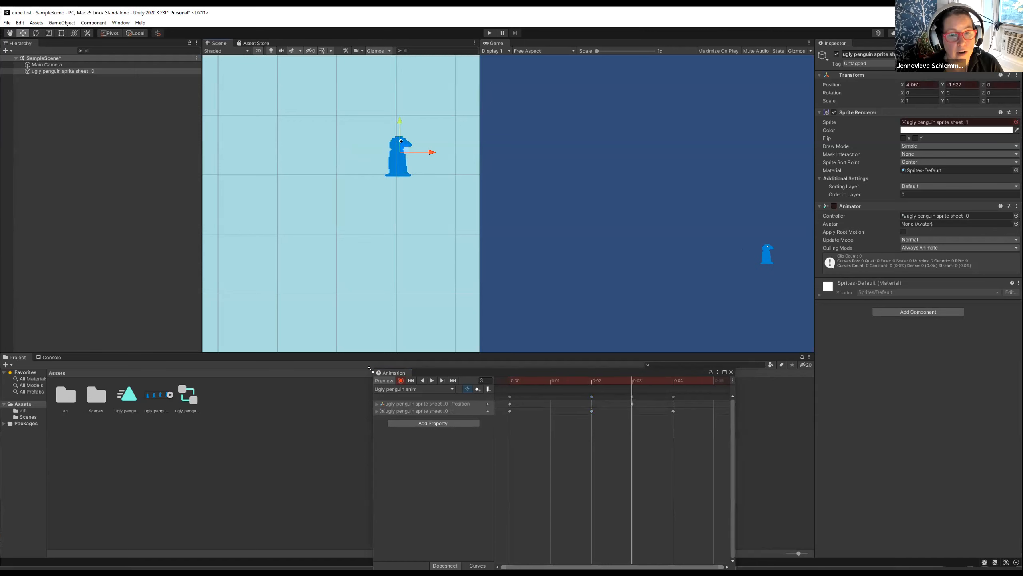
{"action": "left_click", "coordinate": [400, 381]}
{"action": "left_click", "coordinate": [431, 381]}
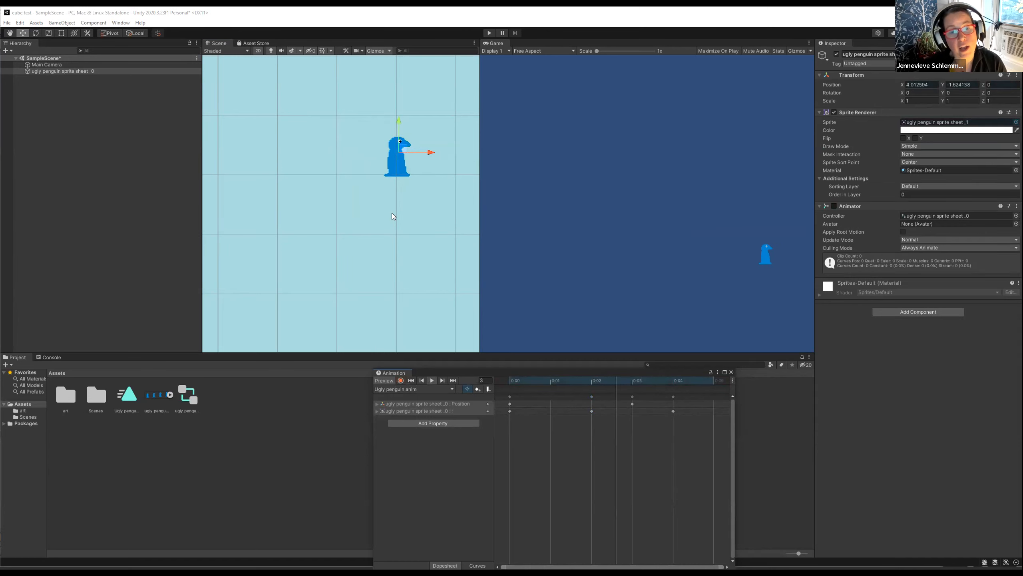
Move the clip's last sprite keyframe to 0:05 and close the animation editor
{"action": "left_click", "coordinate": [452, 159]}
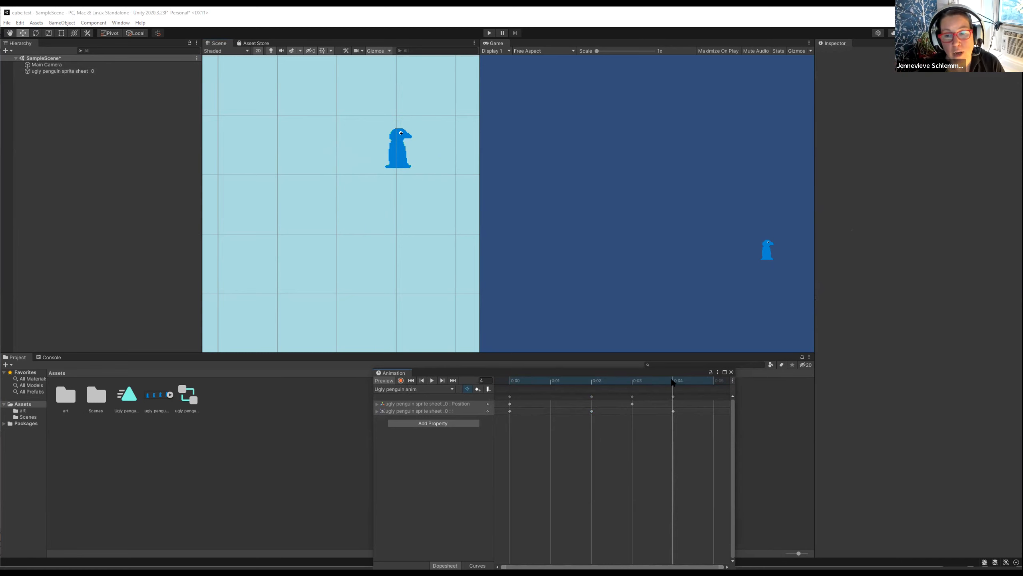
{"action": "left_click", "coordinate": [673, 411]}
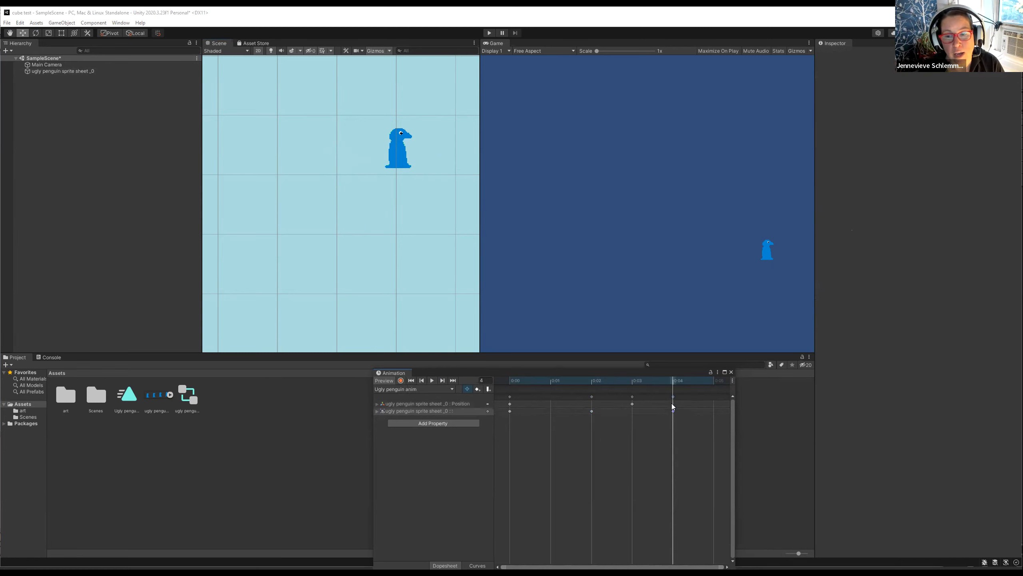
{"action": "key", "text": "."}
{"action": "left_click_drag", "start_coordinate": [674, 399], "coordinate": [713, 407]}
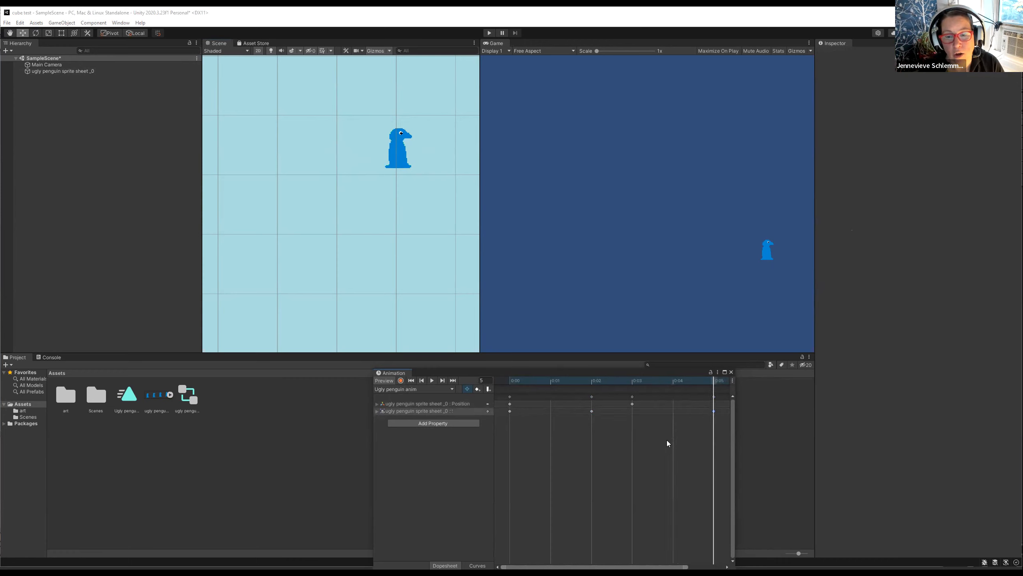
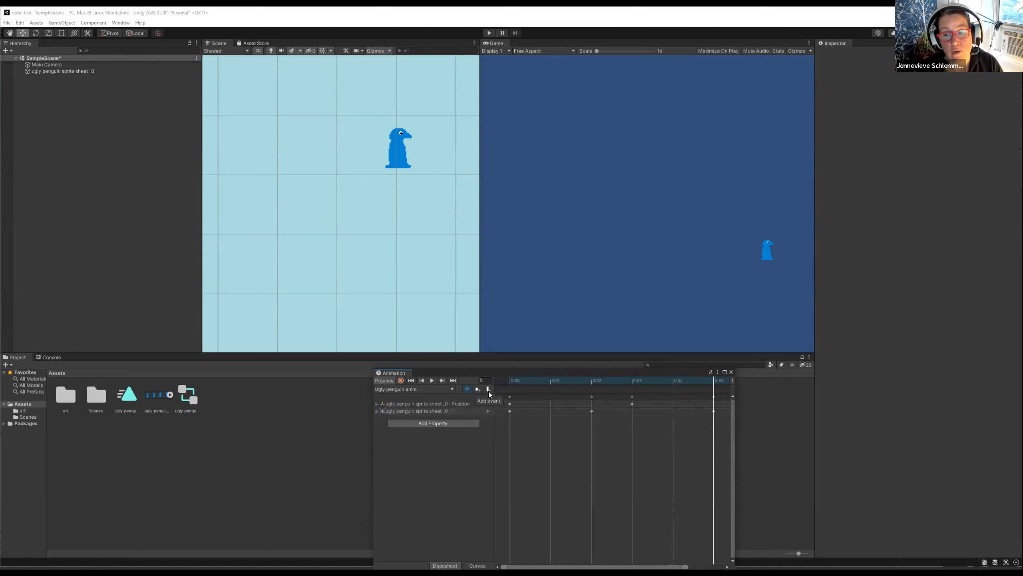
{"action": "left_click", "coordinate": [731, 372]}
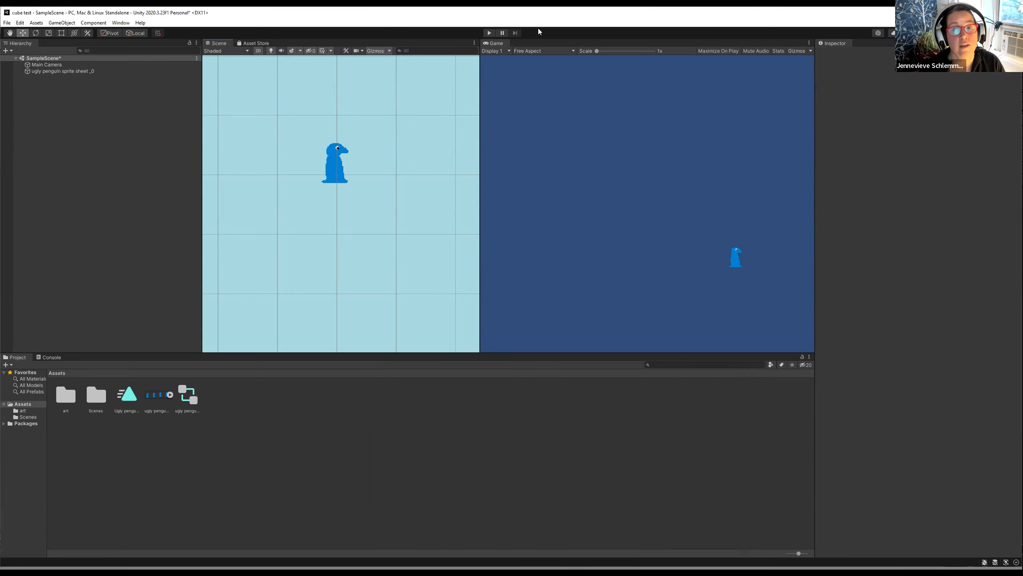
Run the scene again to check the edited penguin clip, and stop playback
{"action": "left_click", "coordinate": [489, 33]}
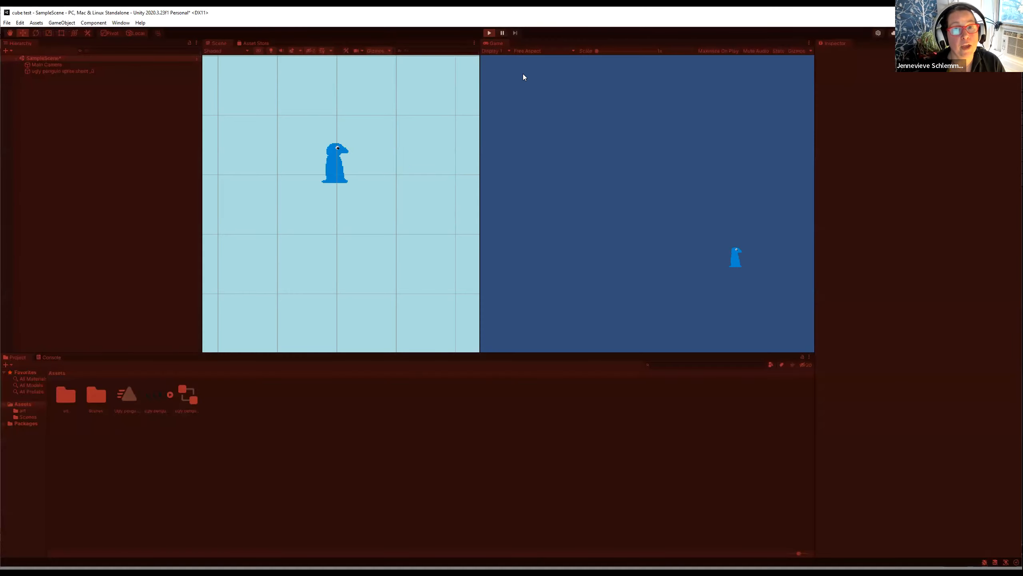
{"action": "left_click", "coordinate": [488, 32]}
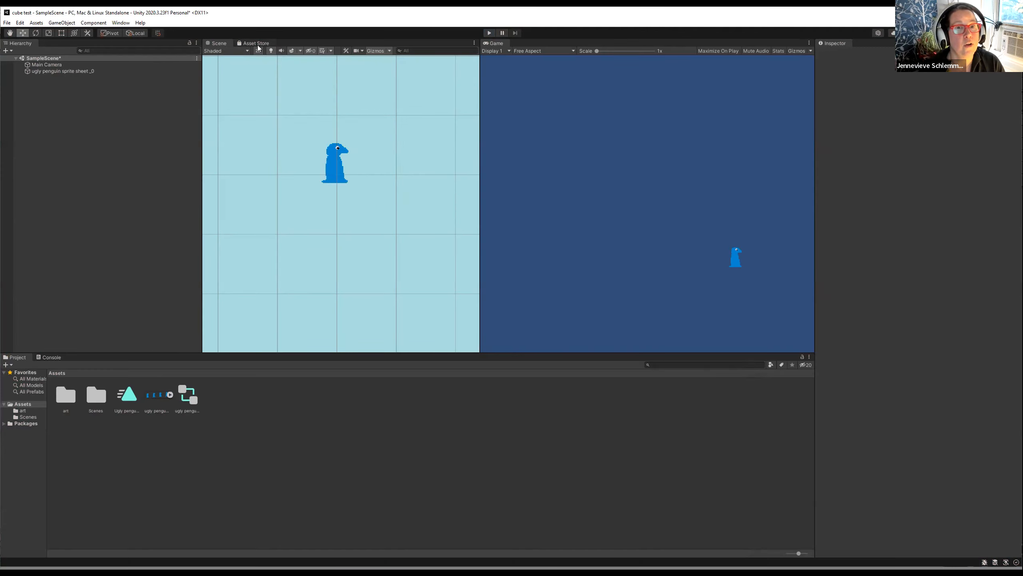
Open the Animator and display the state graph of the ugly penguin sprite sheet_0 controller
{"action": "left_click", "coordinate": [129, 22]}
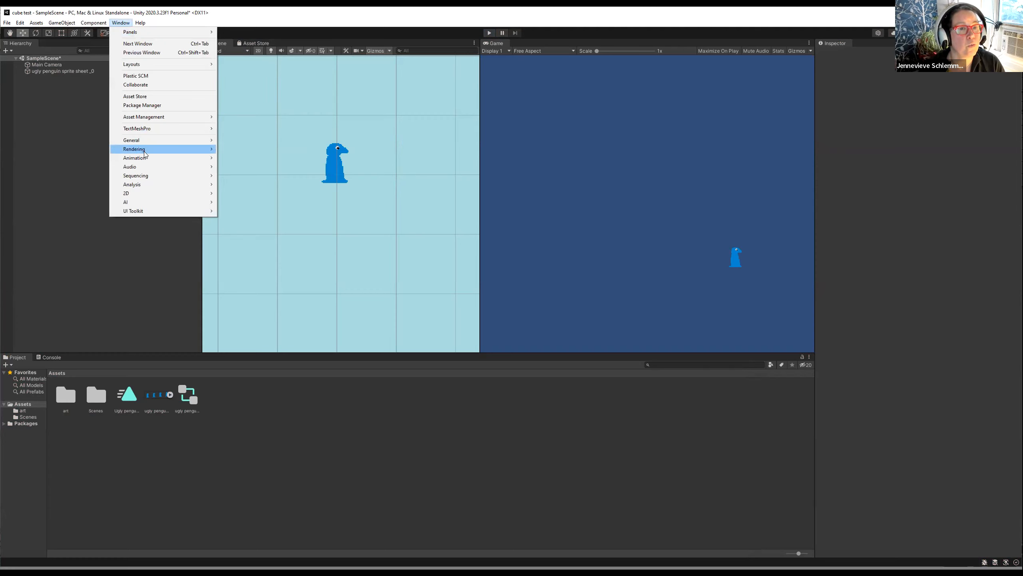
{"action": "mouse_move", "coordinate": [145, 157]}
{"action": "left_click", "coordinate": [239, 166]}
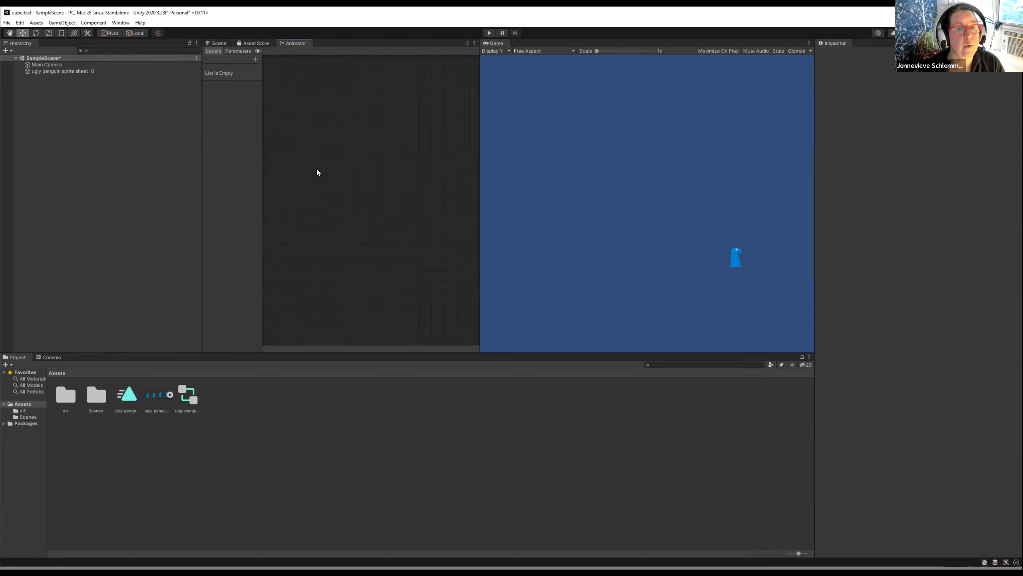
{"action": "scroll", "coordinate": [345, 180], "scroll_direction": "up", "scroll_amount": 5}
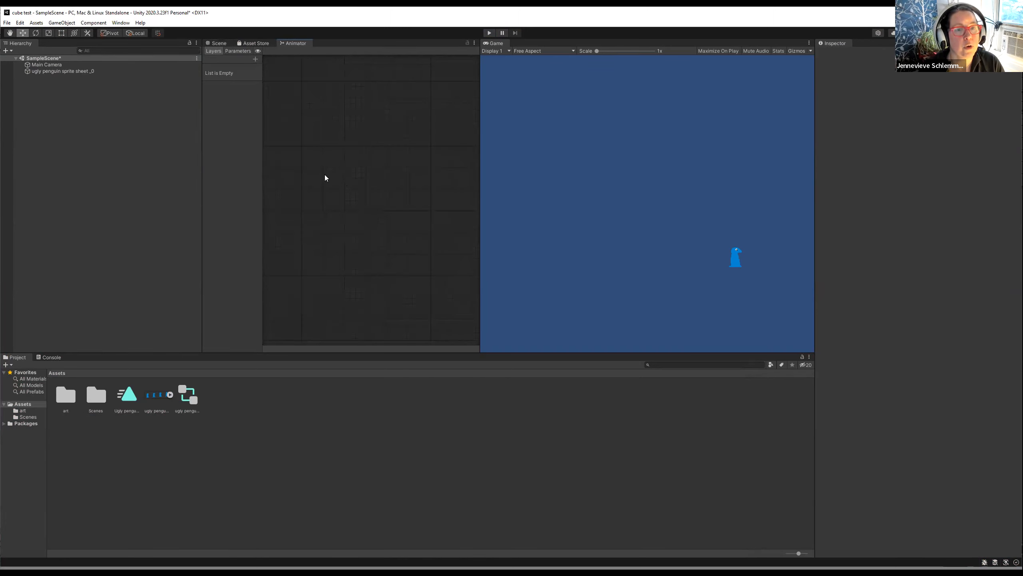
{"action": "left_click", "coordinate": [190, 393]}
{"action": "scroll", "coordinate": [342, 226], "scroll_direction": "up", "scroll_amount": 2}
{"action": "left_click_drag", "start_coordinate": [332, 228], "coordinate": [371, 213]}
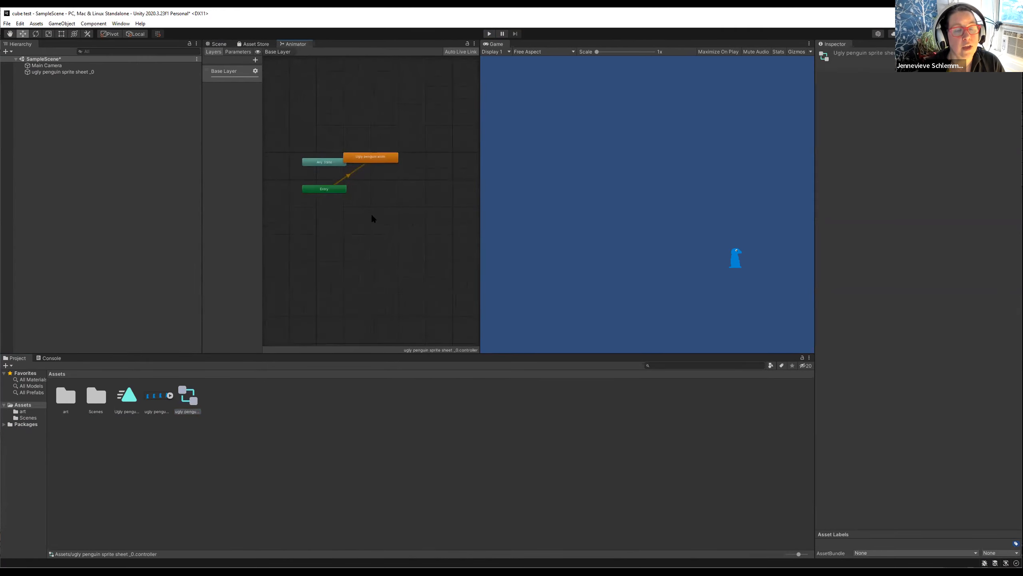
Arrange the state graph with the Ugly penguin anim state below Entry and the Exit node closer to them
{"action": "left_click_drag", "start_coordinate": [366, 157], "coordinate": [315, 225]}
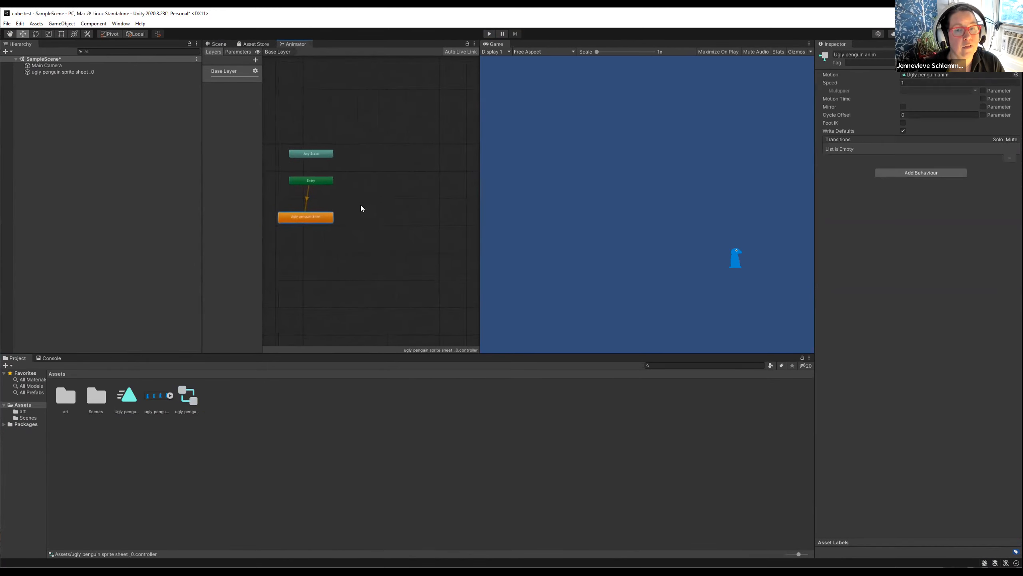
{"action": "left_click_drag", "start_coordinate": [391, 207], "coordinate": [339, 204]}
{"action": "left_click_drag", "start_coordinate": [446, 188], "coordinate": [302, 187]}
{"action": "left_click_drag", "start_coordinate": [329, 186], "coordinate": [408, 195]}
{"action": "scroll", "coordinate": [394, 193], "scroll_direction": "down", "scroll_amount": 2}
{"action": "left_click", "coordinate": [337, 176]}
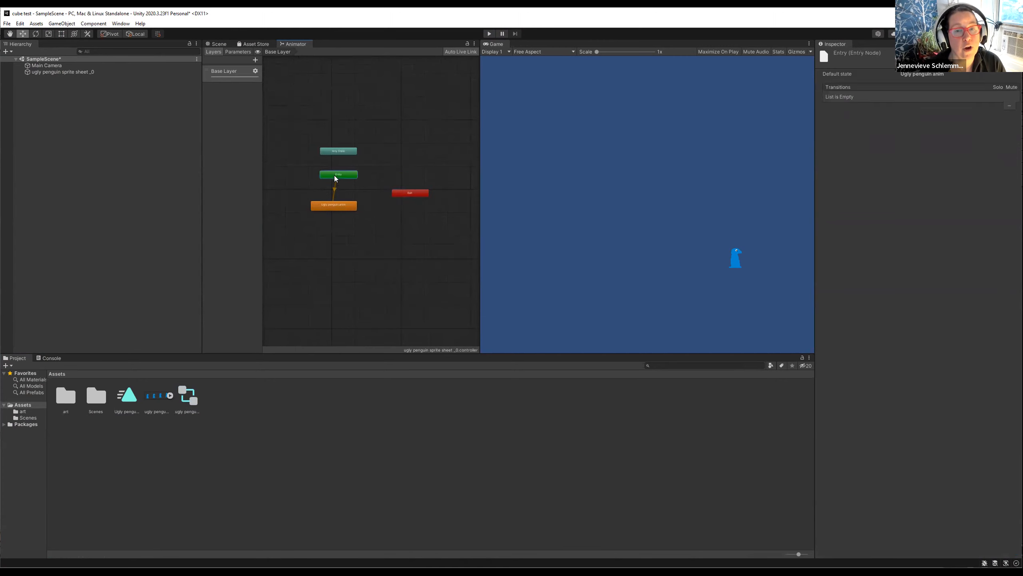
{"action": "left_click_drag", "start_coordinate": [329, 204], "coordinate": [331, 233]}
{"action": "left_click", "coordinate": [330, 203]}
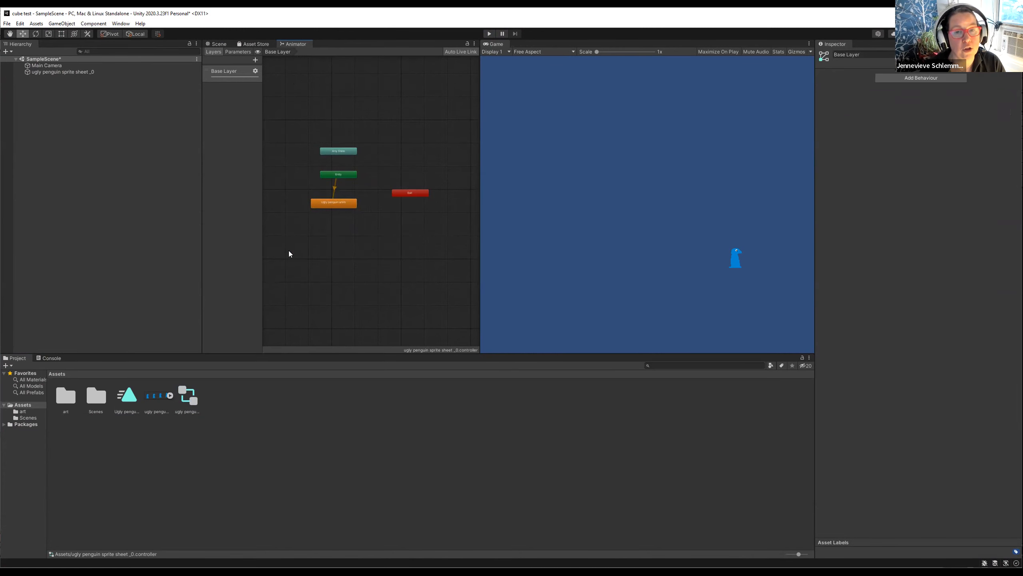
{"action": "scroll", "coordinate": [428, 198], "scroll_direction": "down", "scroll_amount": 2}
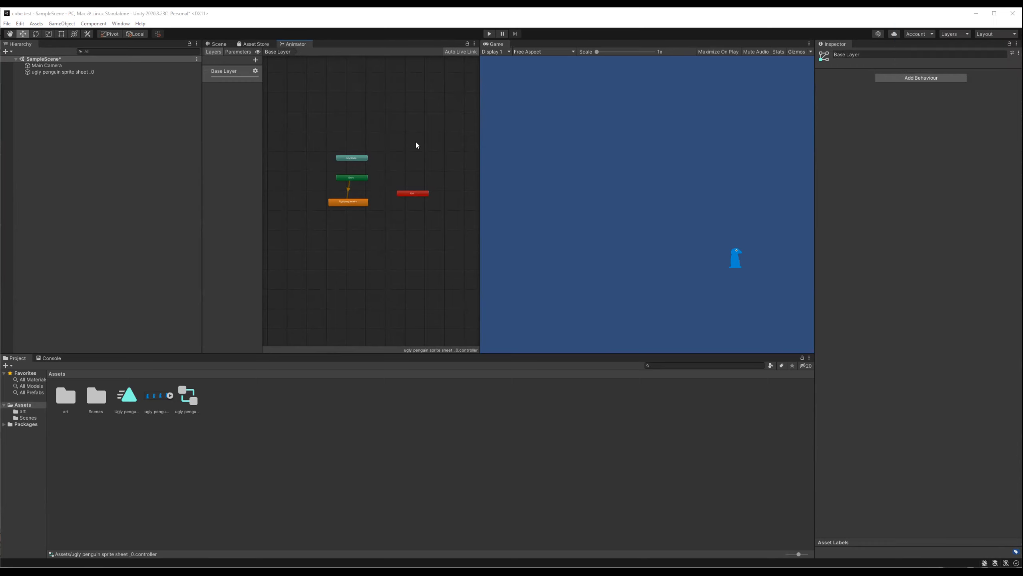
{"action": "scroll", "coordinate": [391, 152], "scroll_direction": "up", "scroll_amount": 3}
{"action": "scroll", "coordinate": [390, 153], "scroll_direction": "down", "scroll_amount": 4}
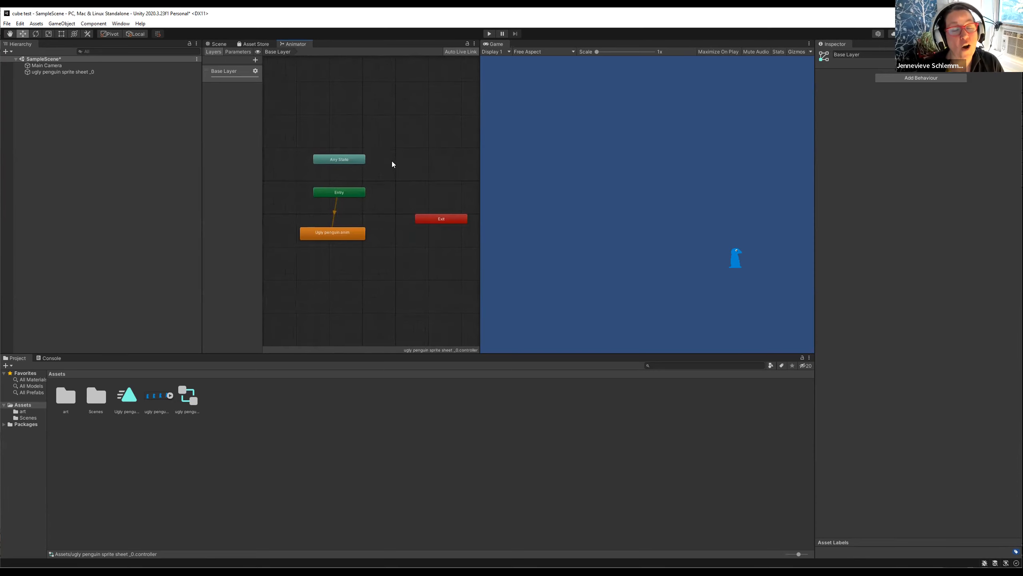
{"action": "scroll", "coordinate": [391, 167], "scroll_direction": "up", "scroll_amount": 2}
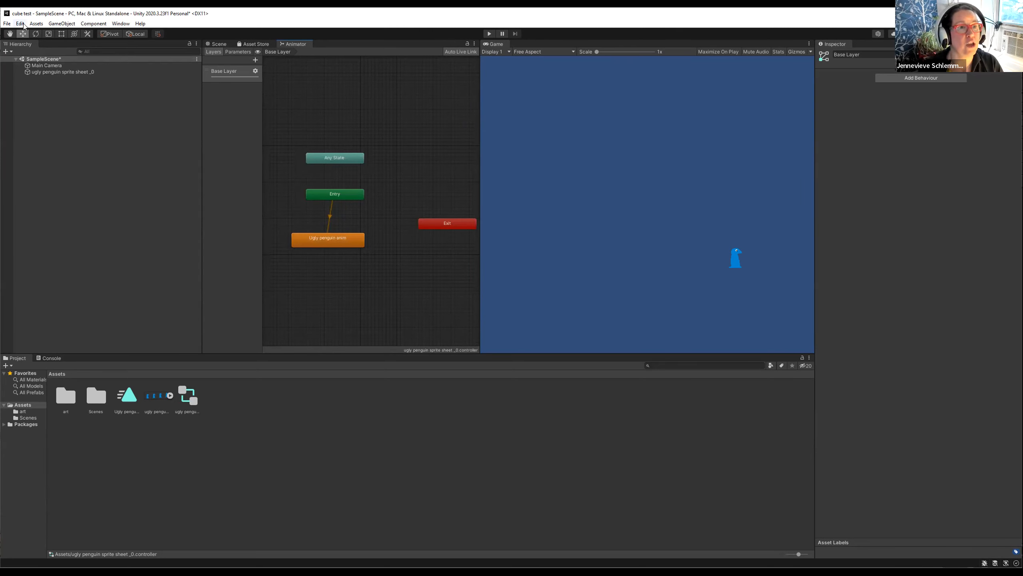
Import the 5_floor_tileset_8x8 cell size_0.1 image into Assets from GAME JAMS > LOWREZ JAM > Published Art > Tilesets
{"action": "right_click", "coordinate": [174, 461]}
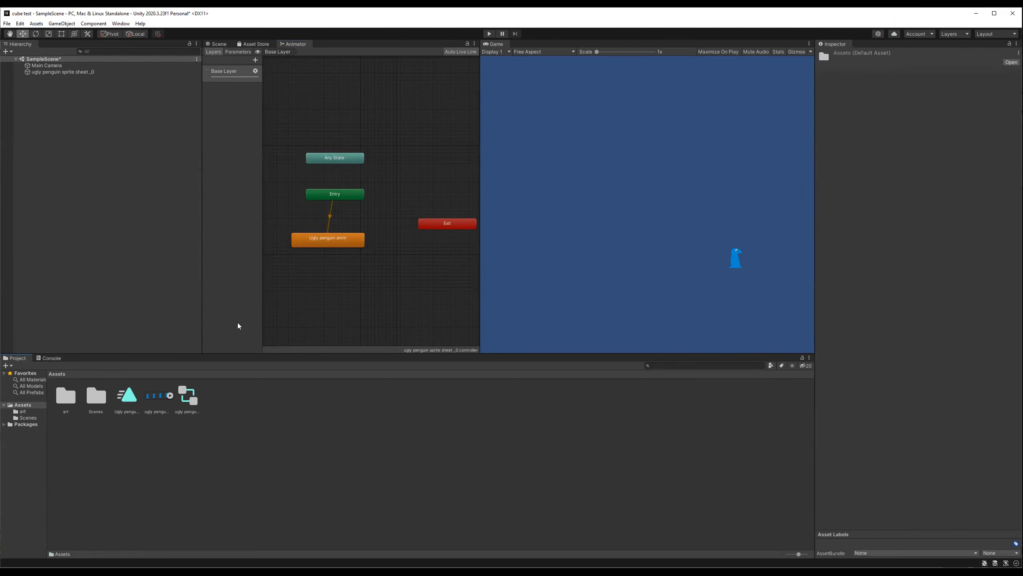
{"action": "left_click", "coordinate": [227, 331]}
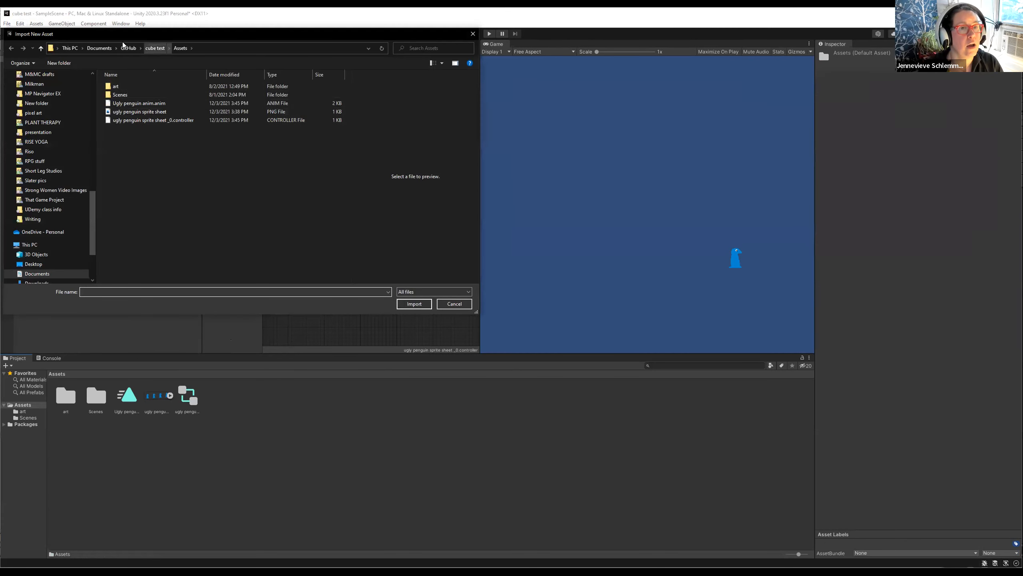
{"action": "scroll", "coordinate": [35, 171], "scroll_direction": "up", "scroll_amount": 3}
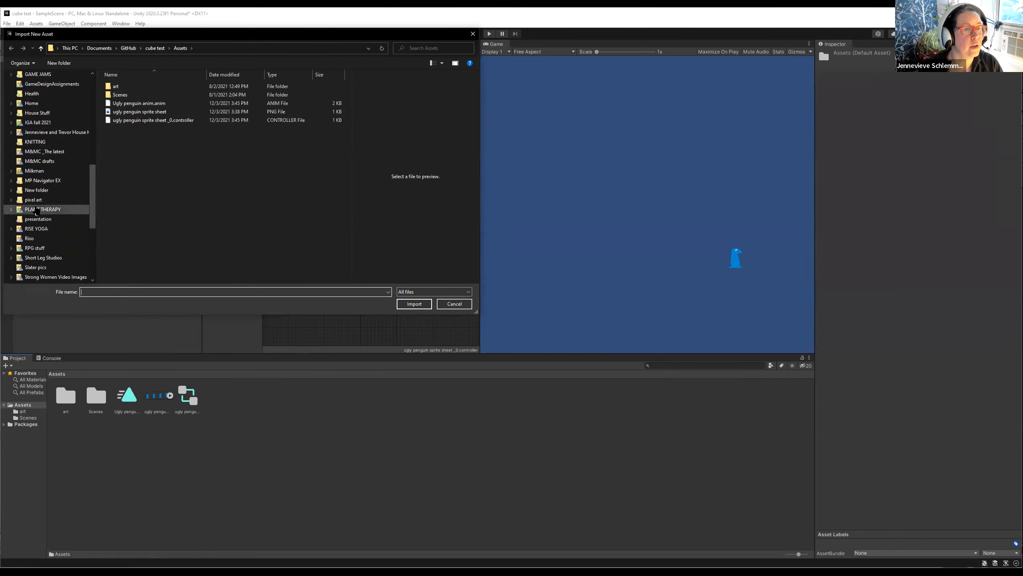
{"action": "scroll", "coordinate": [39, 121], "scroll_direction": "up", "scroll_amount": 1}
{"action": "left_click", "coordinate": [38, 103]}
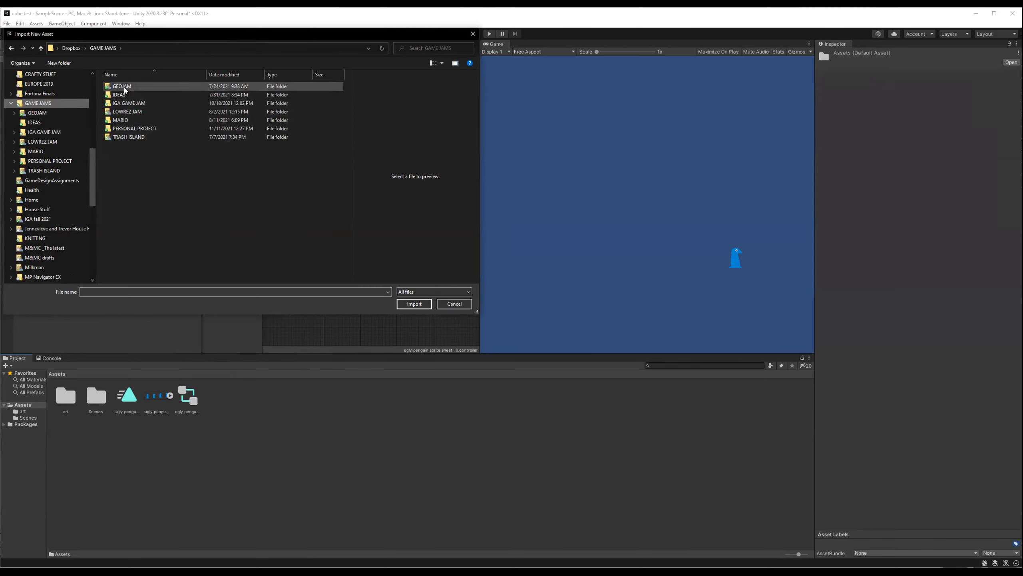
{"action": "double_click", "coordinate": [125, 111]}
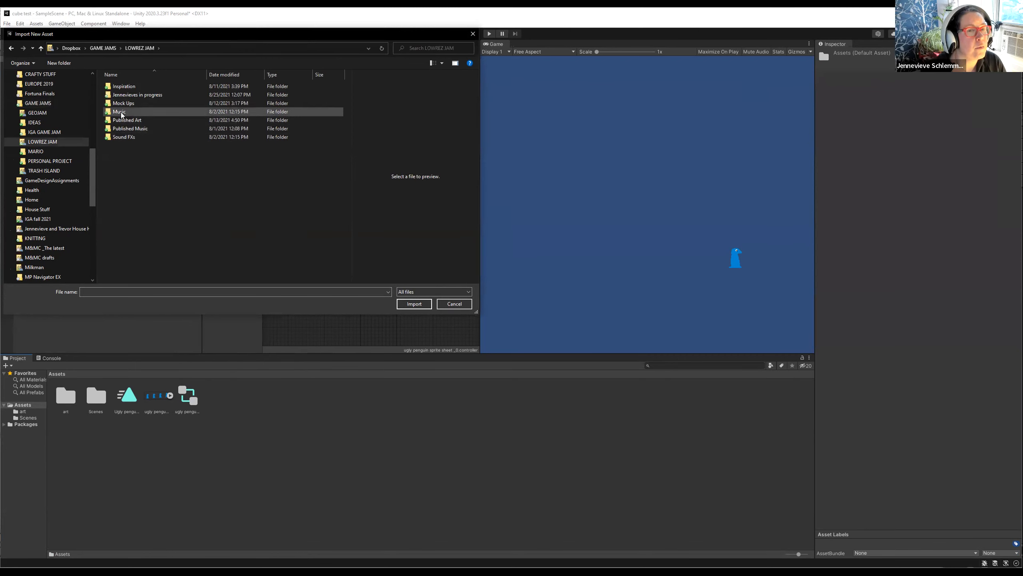
{"action": "double_click", "coordinate": [120, 120]}
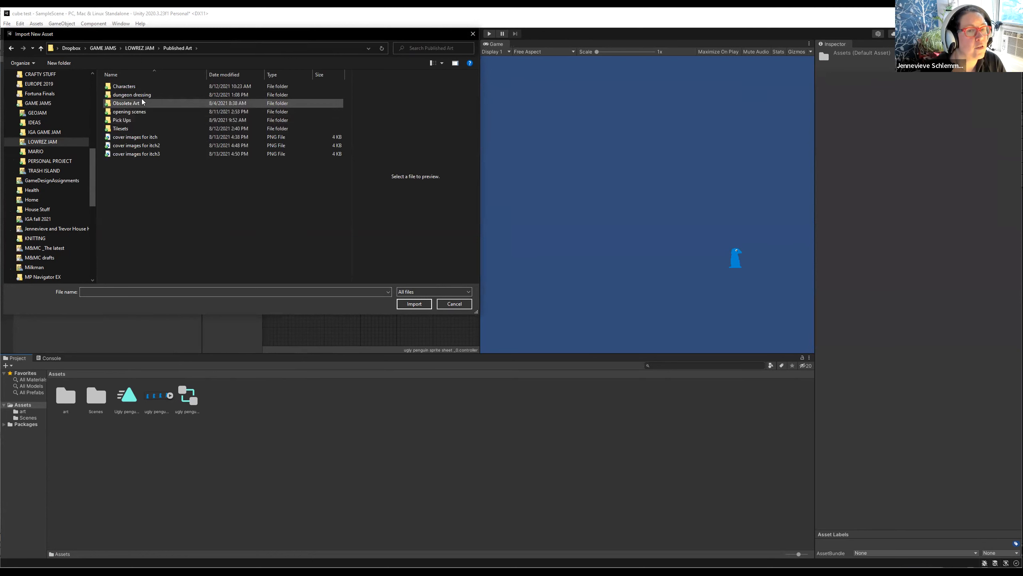
{"action": "double_click", "coordinate": [121, 128]}
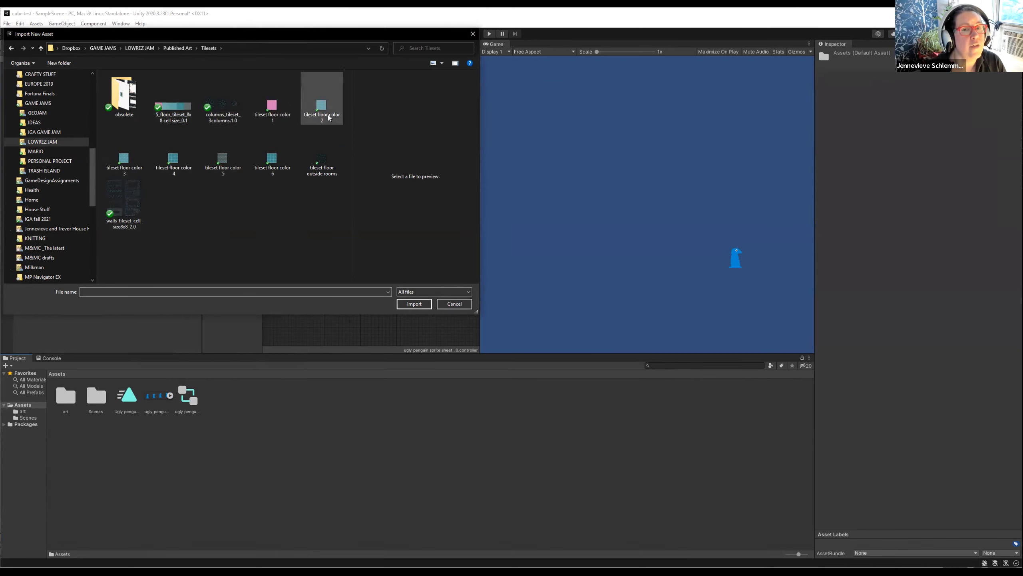
{"action": "double_click", "coordinate": [181, 109]}
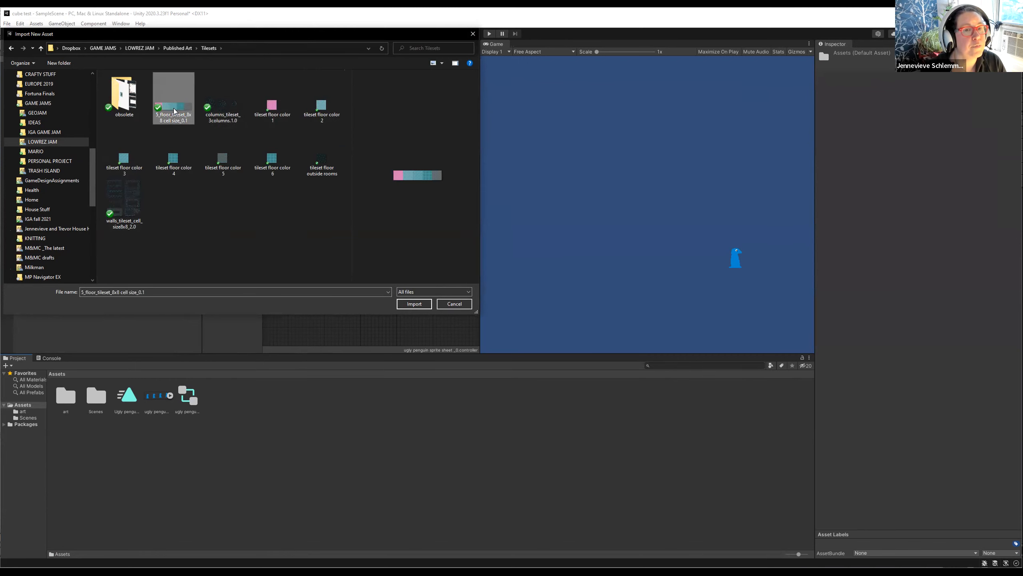
Return to the Scene view and create an empty game object in the Hierarchy, keeping its default name
{"action": "left_click", "coordinate": [216, 44]}
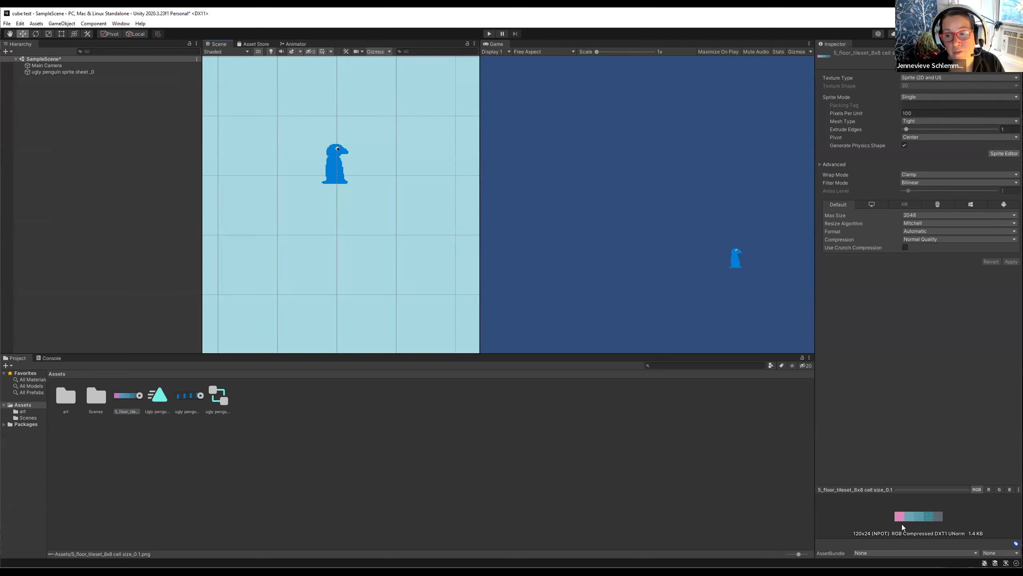
{"action": "left_click", "coordinate": [20, 24]}
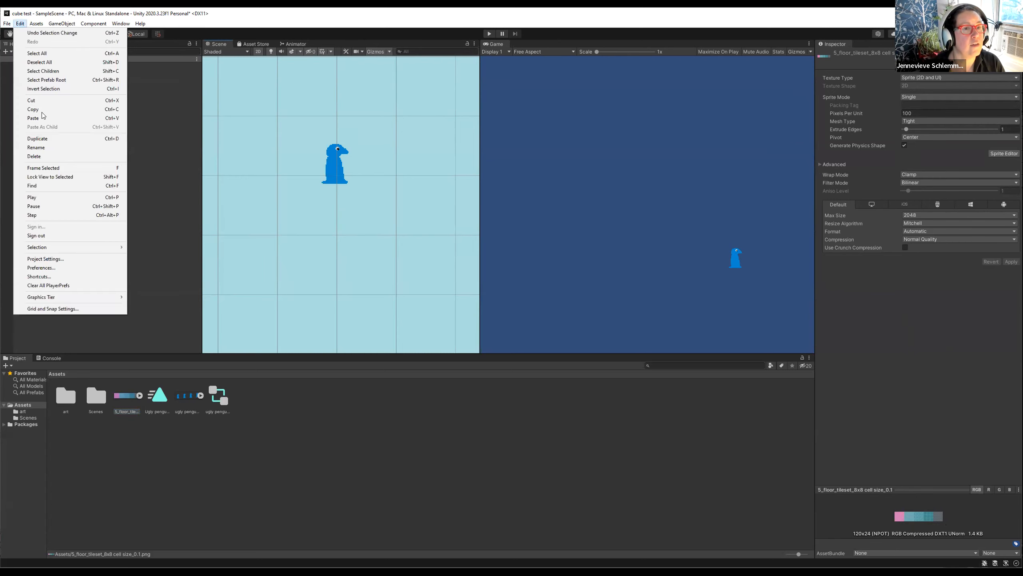
{"action": "left_click", "coordinate": [67, 115]}
{"action": "right_click", "coordinate": [67, 114]}
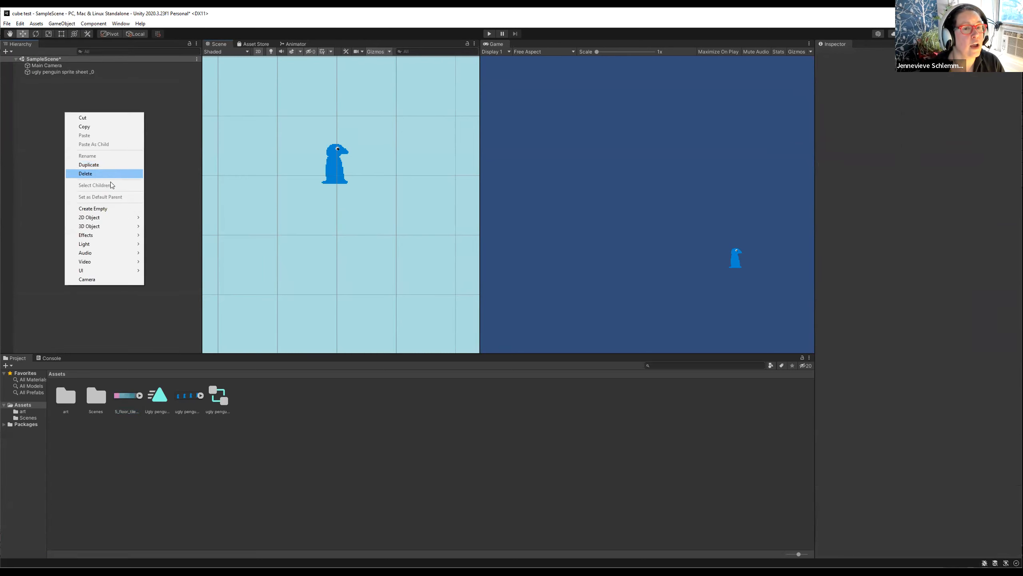
{"action": "left_click", "coordinate": [108, 209]}
{"action": "key", "text": "Return"}
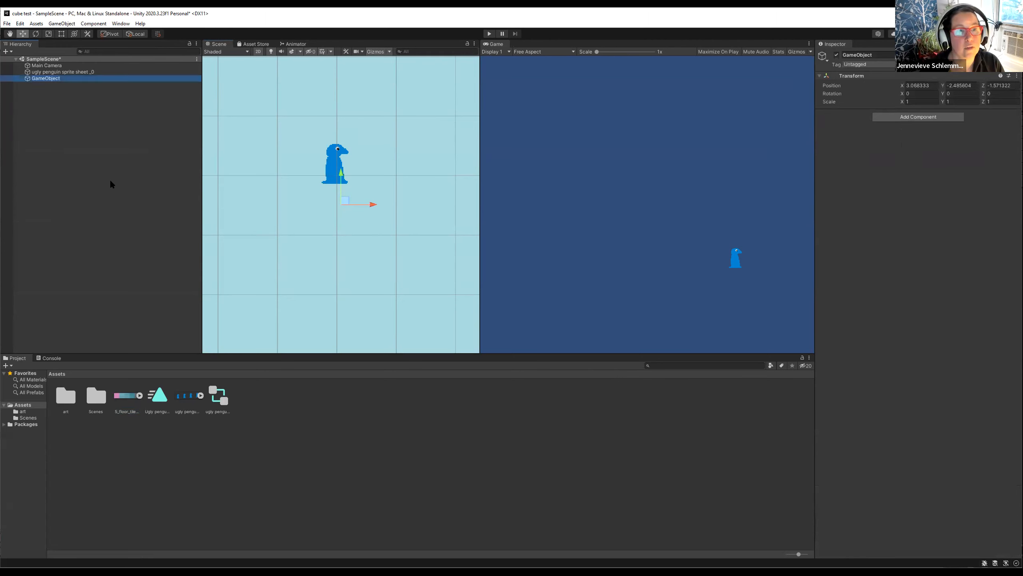
Add a rectangular 2D Tilemap to the scene and open the Tile Palette for it
{"action": "right_click", "coordinate": [109, 180]}
{"action": "mouse_move", "coordinate": [145, 286]}
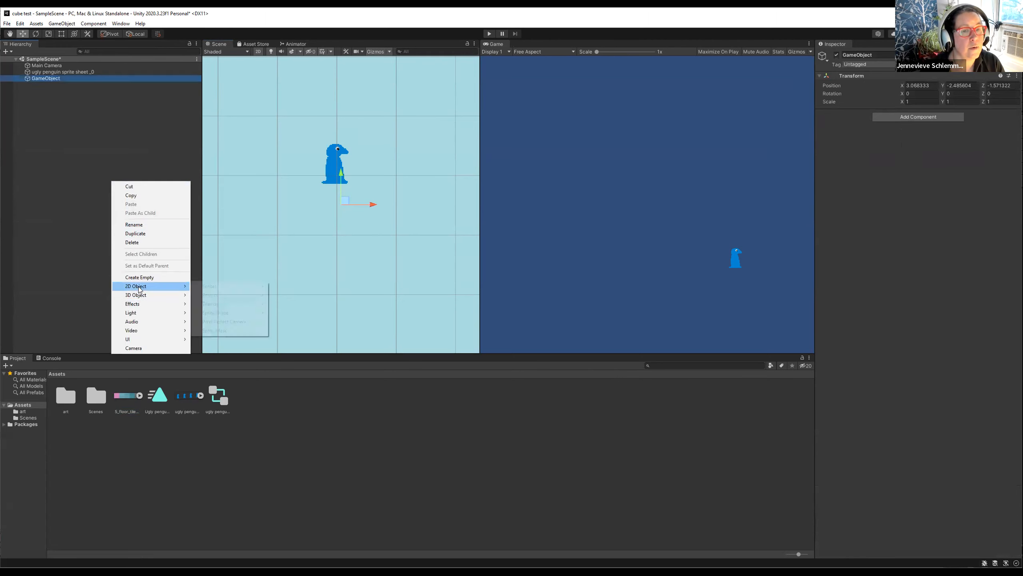
{"action": "mouse_move", "coordinate": [238, 309]}
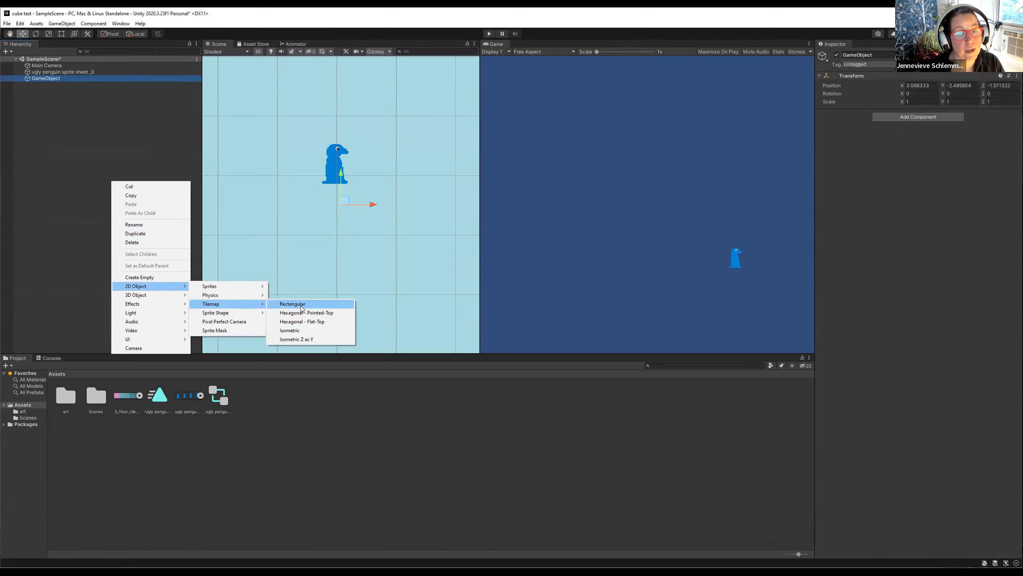
{"action": "left_click", "coordinate": [302, 304]}
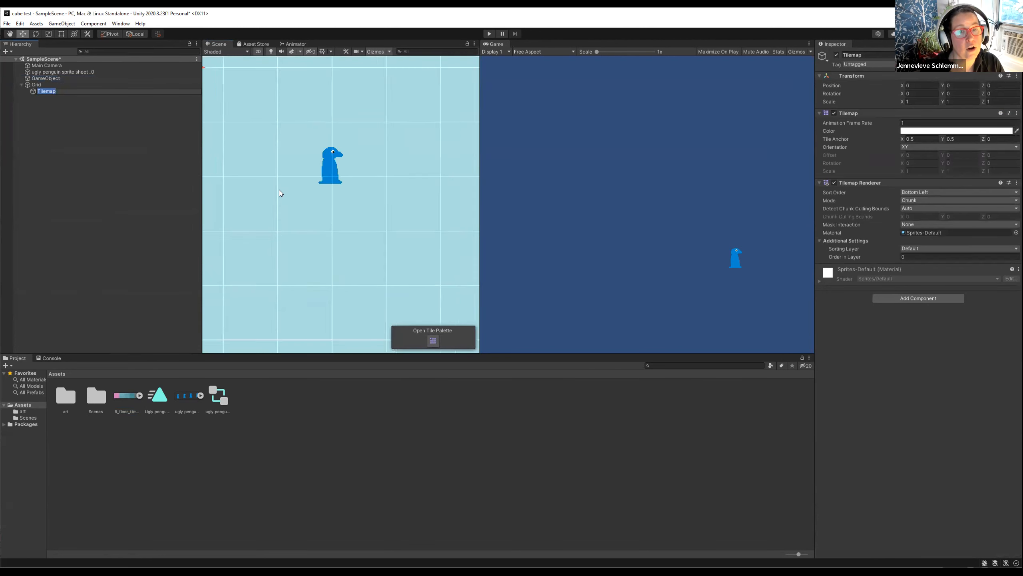
{"action": "left_click", "coordinate": [428, 340]}
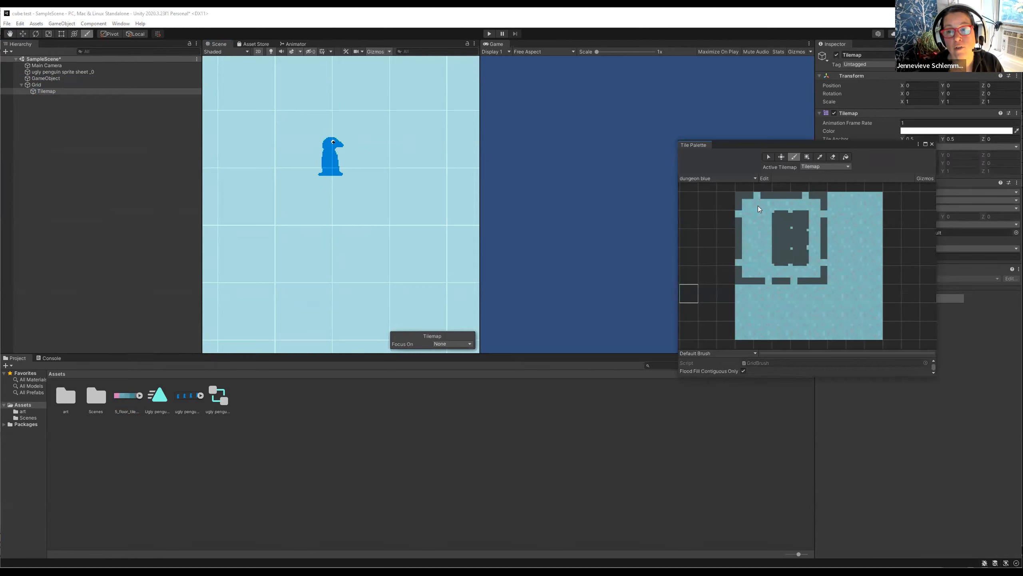
Pick the upper-left wall corner block from the dungeon blue palette and paint several copies beside the penguin
{"action": "left_click_drag", "start_coordinate": [745, 199], "coordinate": [703, 214]}
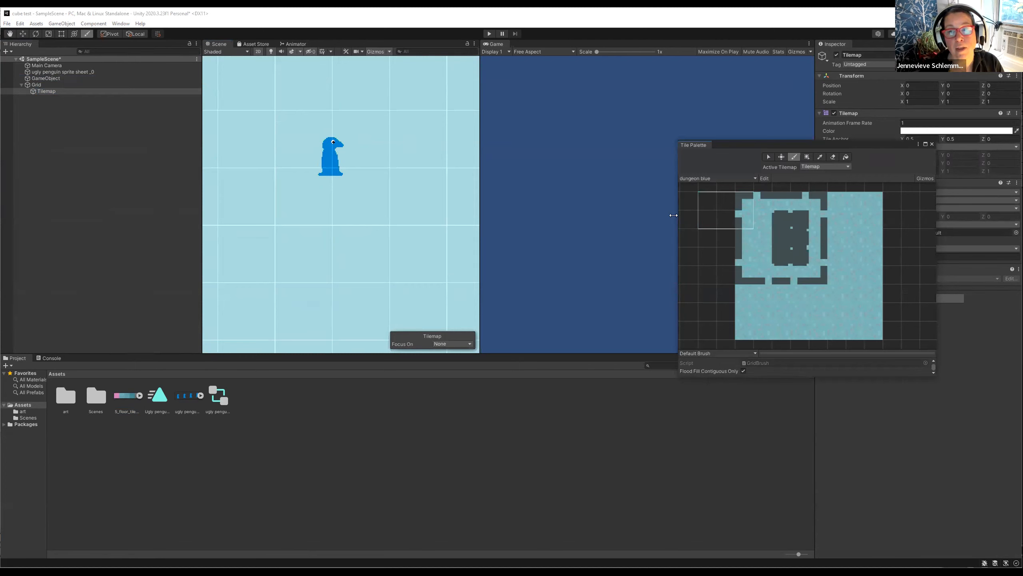
{"action": "scroll", "coordinate": [409, 207], "scroll_direction": "down", "scroll_amount": 5}
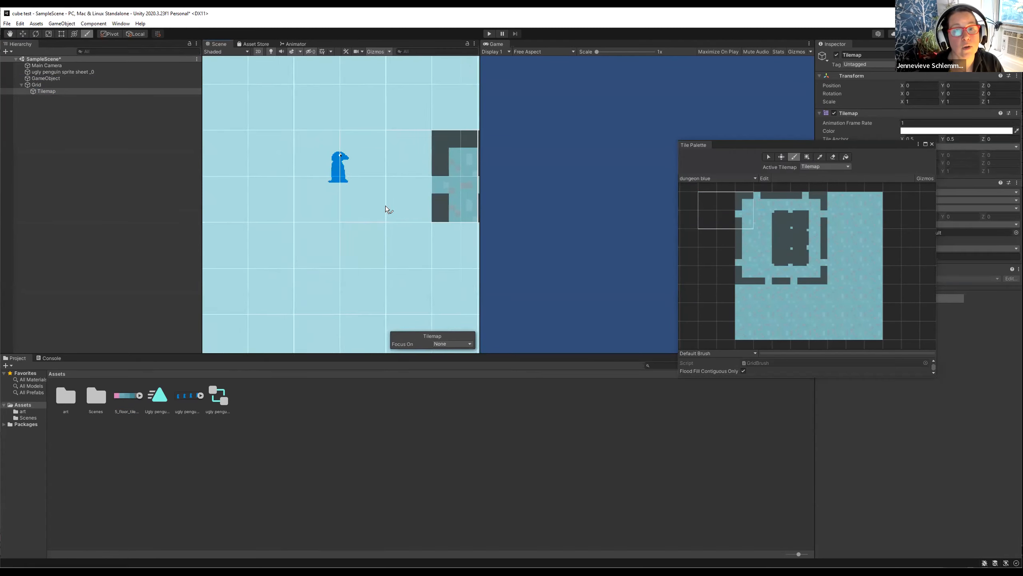
{"action": "left_click", "coordinate": [440, 184]}
{"action": "left_click", "coordinate": [426, 138]}
{"action": "left_click_drag", "start_coordinate": [400, 141], "coordinate": [90, 160]}
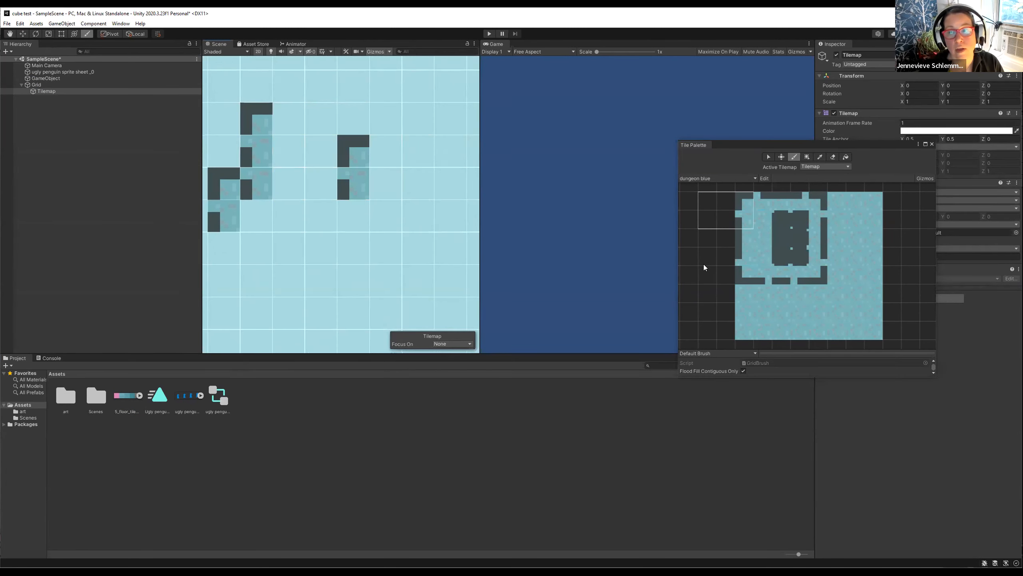
Pick the palette block spanning the side wall, floor and dark inner room, and paint it in a vertical run below the corner pieces
{"action": "left_click_drag", "start_coordinate": [746, 241], "coordinate": [772, 260]}
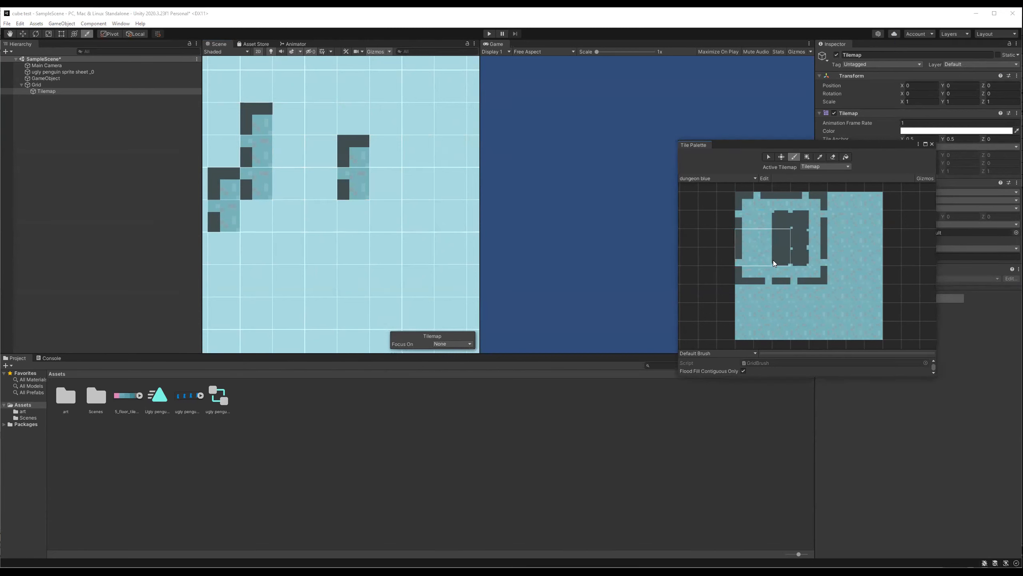
{"action": "left_click", "coordinate": [426, 225]}
{"action": "left_click", "coordinate": [424, 269]}
{"action": "left_click_drag", "start_coordinate": [426, 229], "coordinate": [429, 143]}
{"action": "left_click", "coordinate": [424, 238]}
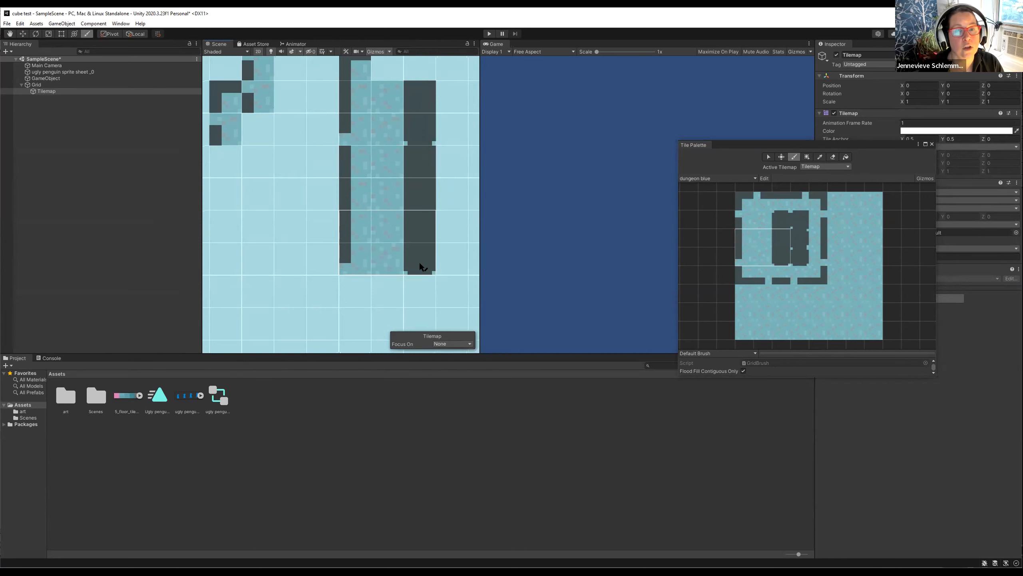
{"action": "left_click_drag", "start_coordinate": [419, 262], "coordinate": [438, 201]}
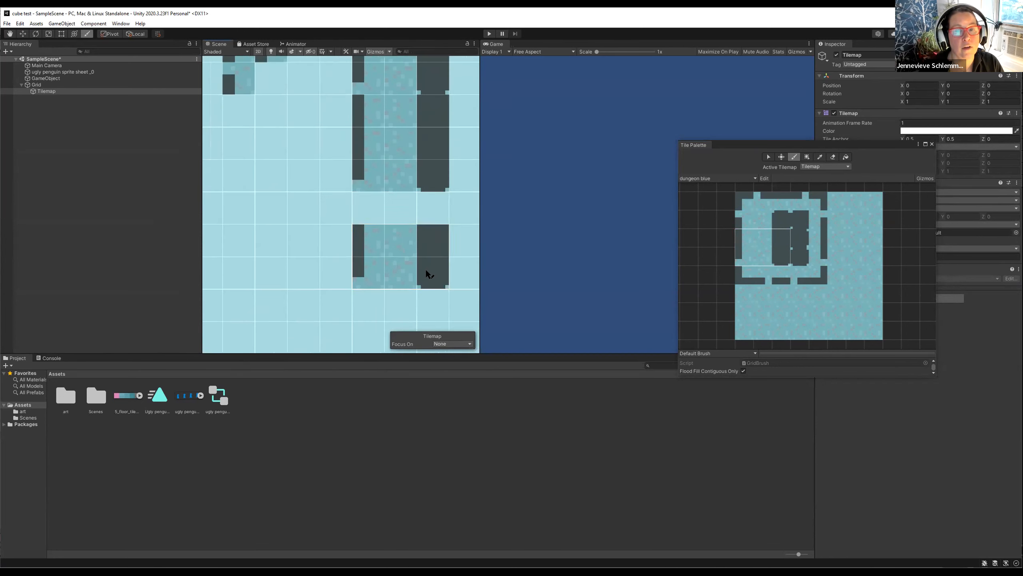
Pick a single plain floor tile from the palette and paint a broad floor area around the wall sections
{"action": "left_click", "coordinate": [756, 259]}
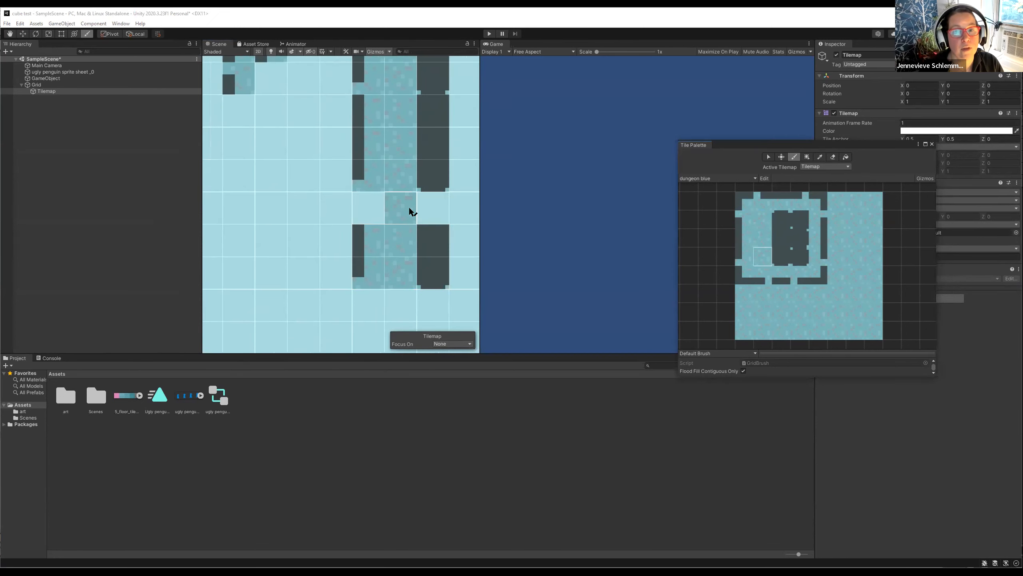
{"action": "mouse_move", "coordinate": [409, 207]}
{"action": "left_mouse_down"}
{"action": "mouse_move", "coordinate": [260, 167]}
{"action": "mouse_move", "coordinate": [315, 143]}
{"action": "mouse_move", "coordinate": [333, 171]}
{"action": "mouse_move", "coordinate": [327, 87]}
{"action": "mouse_move", "coordinate": [245, 116]}
{"action": "mouse_move", "coordinate": [258, 197]}
{"action": "mouse_move", "coordinate": [306, 209]}
{"action": "mouse_move", "coordinate": [281, 242]}
{"action": "mouse_move", "coordinate": [327, 259]}
{"action": "mouse_move", "coordinate": [290, 274]}
{"action": "left_mouse_up"}
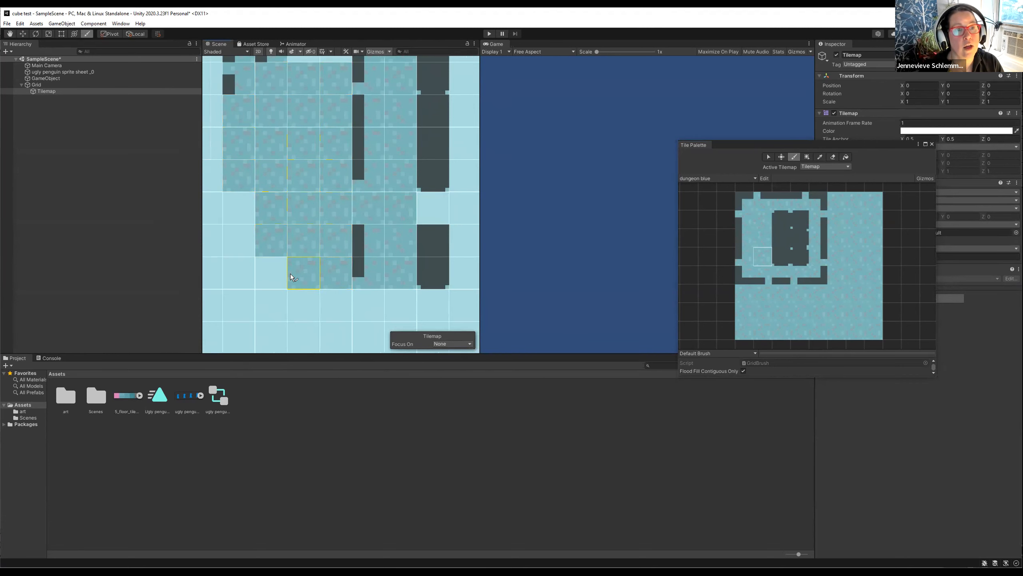
{"action": "scroll", "coordinate": [258, 246], "scroll_direction": "down", "scroll_amount": 3}
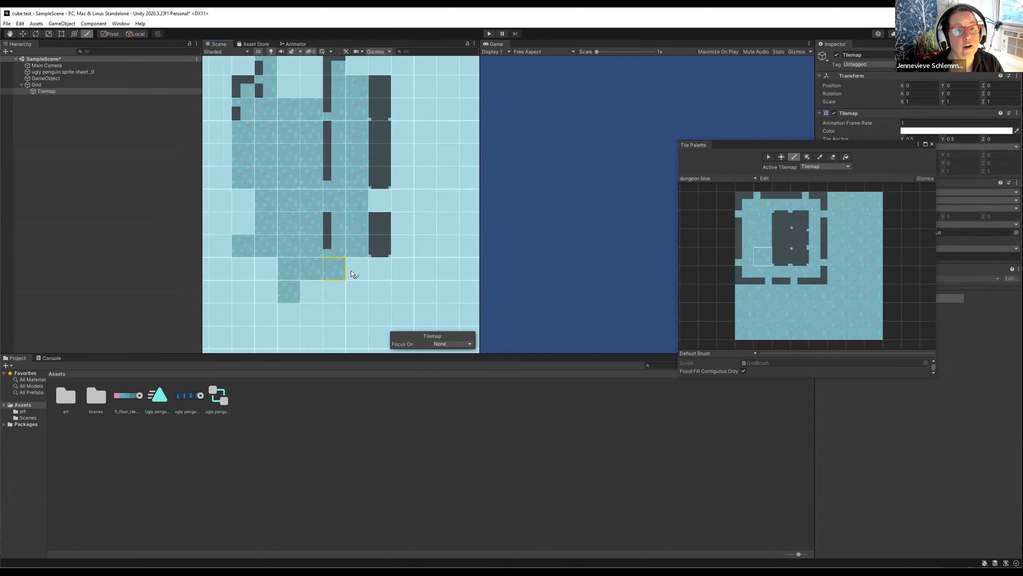
{"action": "scroll", "coordinate": [341, 231], "scroll_direction": "up", "scroll_amount": 4}
{"action": "scroll", "coordinate": [338, 277], "scroll_direction": "up", "scroll_amount": 2}
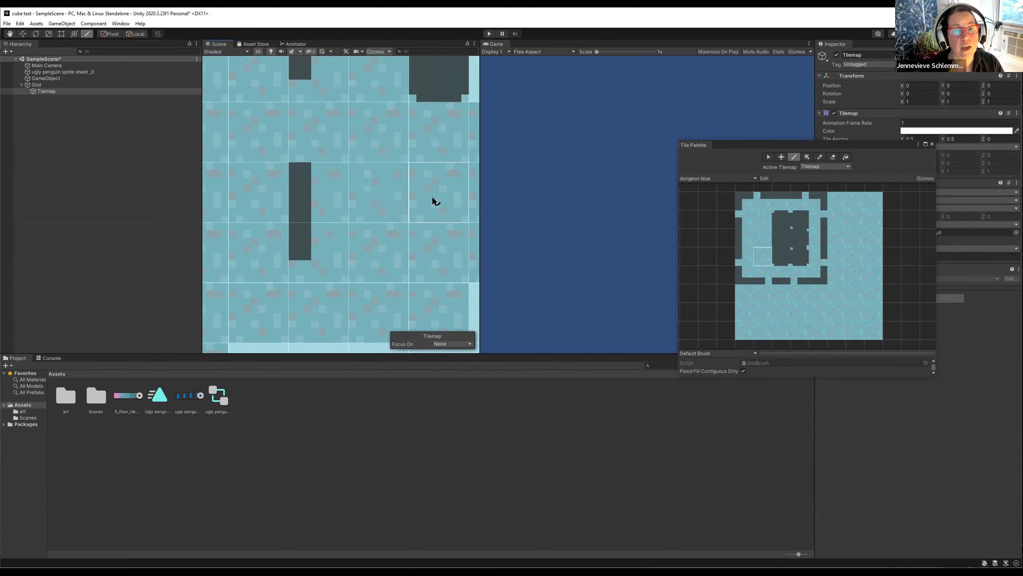
{"action": "scroll", "coordinate": [427, 237], "scroll_direction": "down", "scroll_amount": 4}
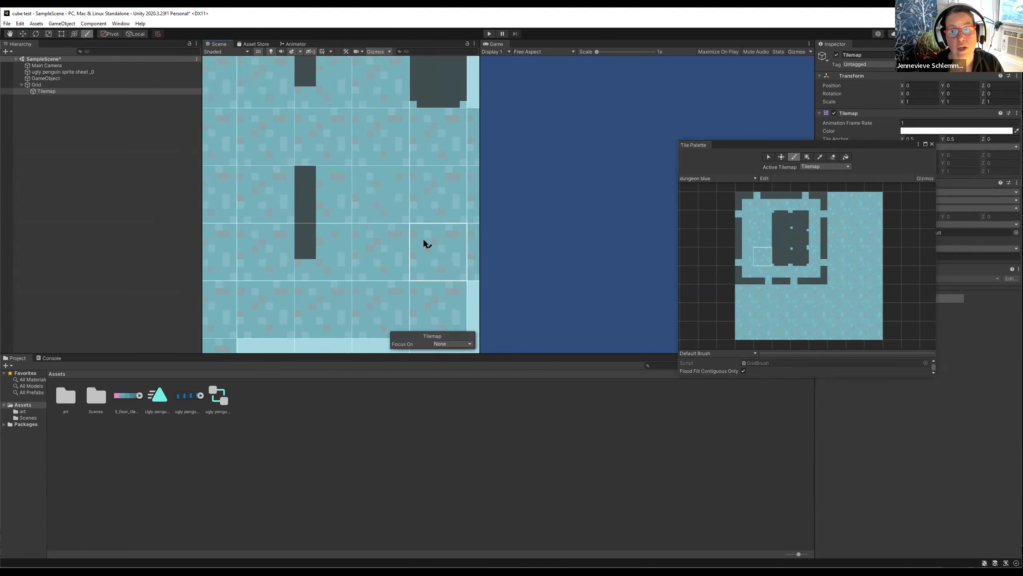
{"action": "scroll", "coordinate": [357, 261], "scroll_direction": "down", "scroll_amount": 1}
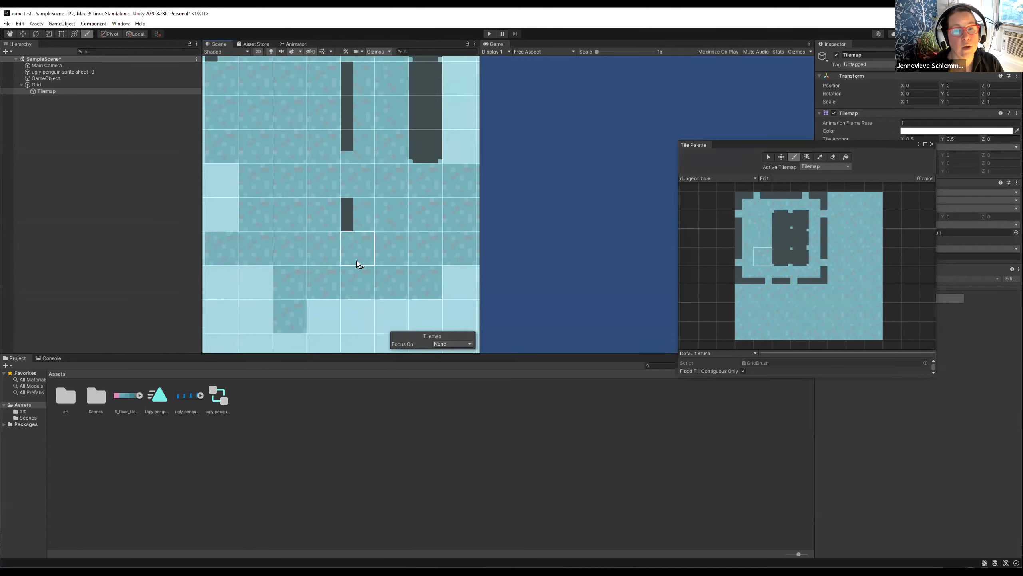
Extend the painted floor along its lower edge, fill the gaps on its left side and widen it further left
{"action": "left_click_drag", "start_coordinate": [321, 299], "coordinate": [347, 311]}
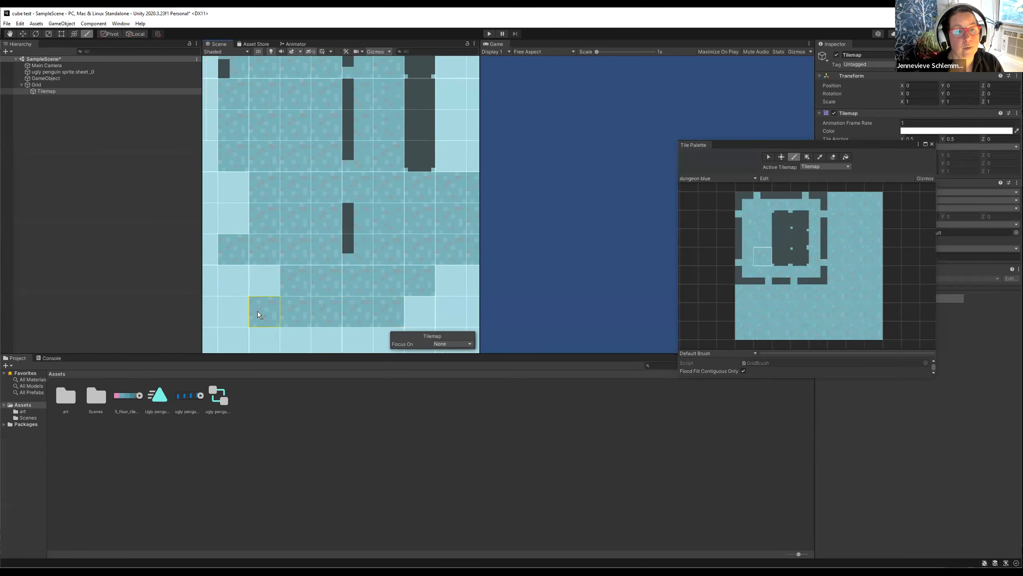
{"action": "mouse_move", "coordinate": [242, 276]}
{"action": "left_mouse_down"}
{"action": "mouse_move", "coordinate": [241, 297]}
{"action": "mouse_move", "coordinate": [235, 185]}
{"action": "left_mouse_up"}
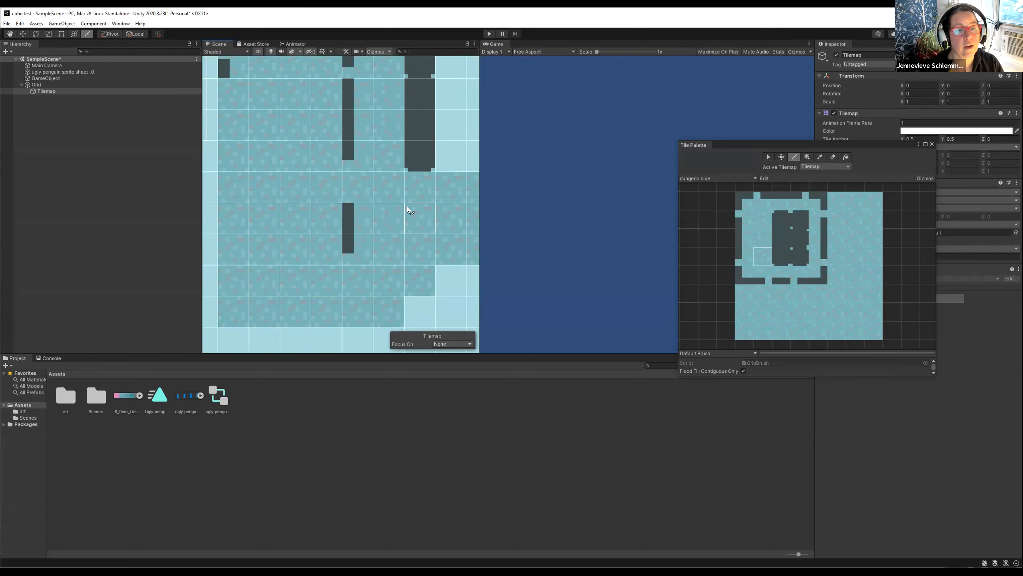
{"action": "scroll", "coordinate": [404, 198], "scroll_direction": "down", "scroll_amount": 1}
{"action": "scroll", "coordinate": [391, 196], "scroll_direction": "down", "scroll_amount": 2}
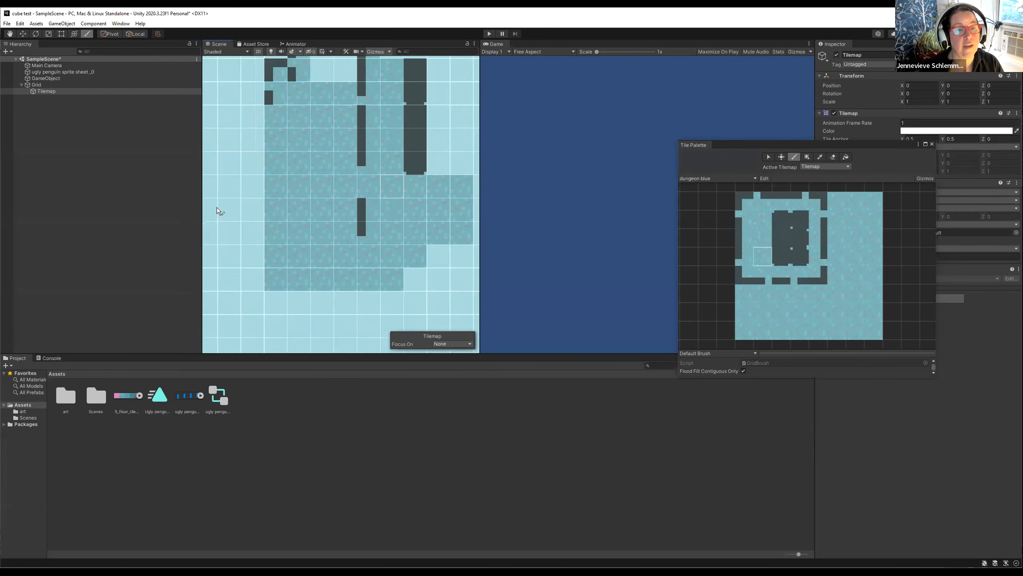
{"action": "left_click_drag", "start_coordinate": [255, 210], "coordinate": [261, 236]}
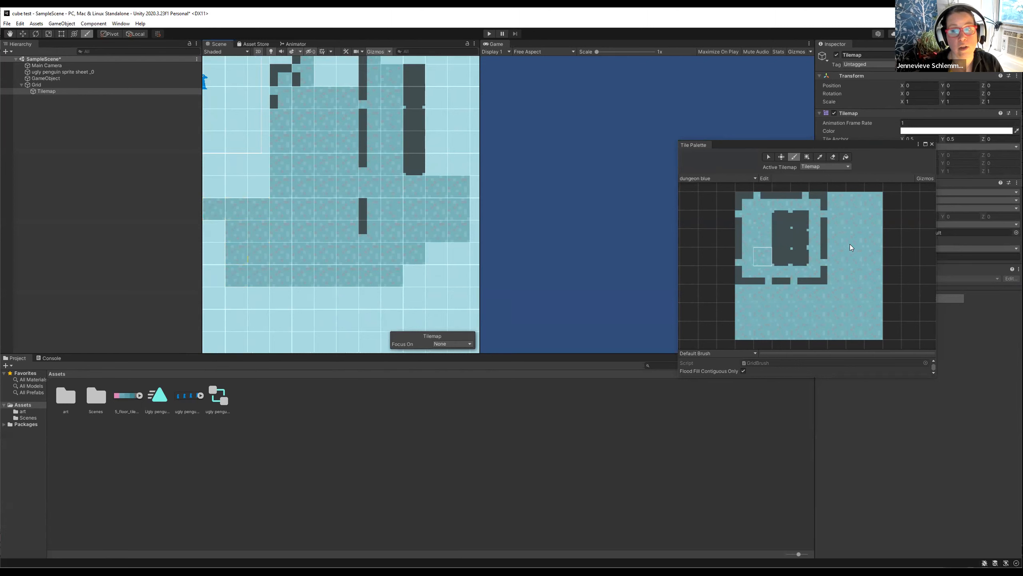
Deselect the Tilemap so that no object is selected in the Hierarchy
{"action": "scroll", "coordinate": [388, 237], "scroll_direction": "down", "scroll_amount": 2}
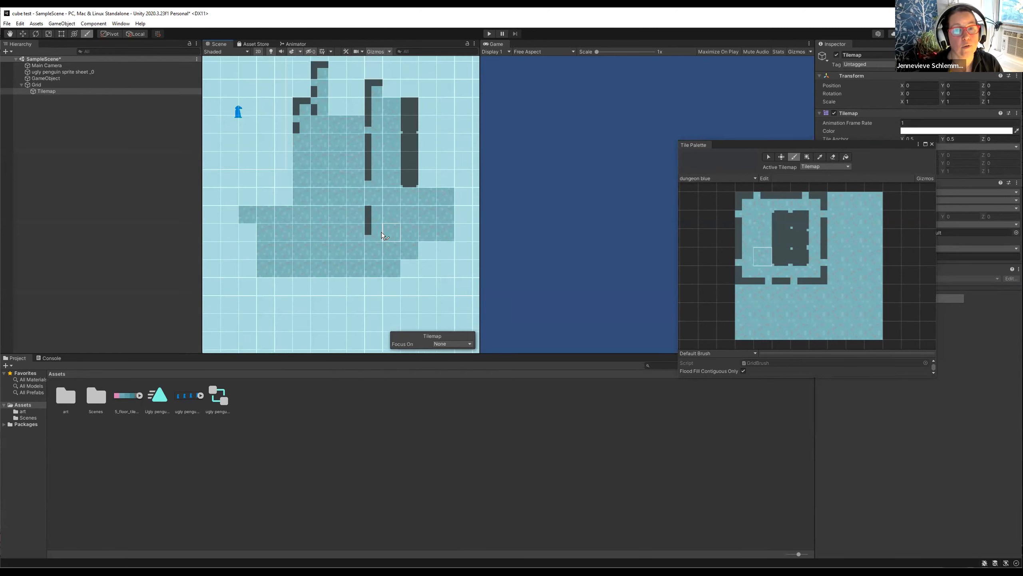
{"action": "left_click", "coordinate": [63, 72]}
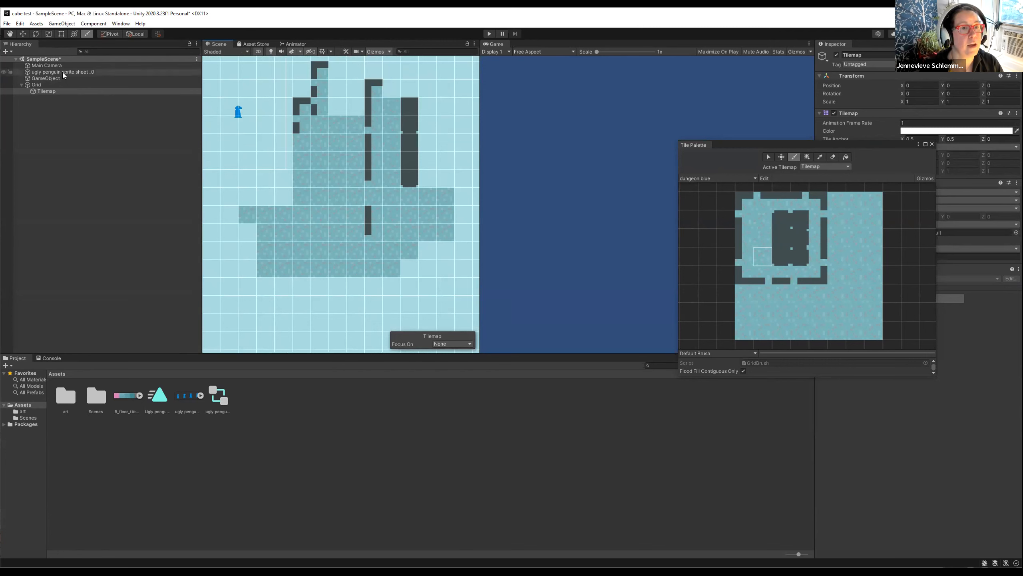
{"action": "left_click", "coordinate": [80, 119]}
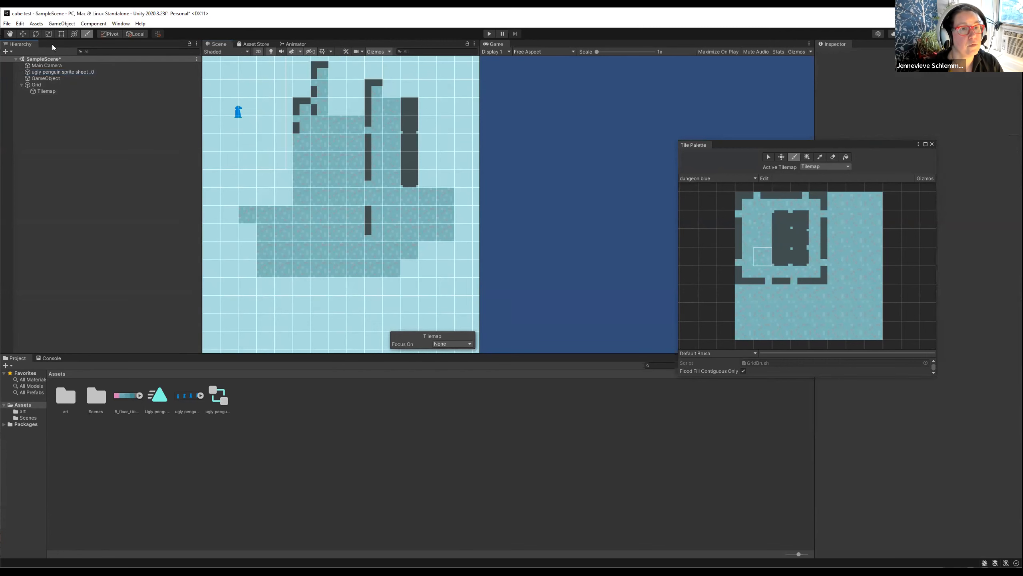
Close the Tile Palette and move the penguin sprite onto the painted floor at about X 7.83, Y -6.59
{"action": "left_click", "coordinate": [932, 144]}
{"action": "left_click", "coordinate": [238, 112]}
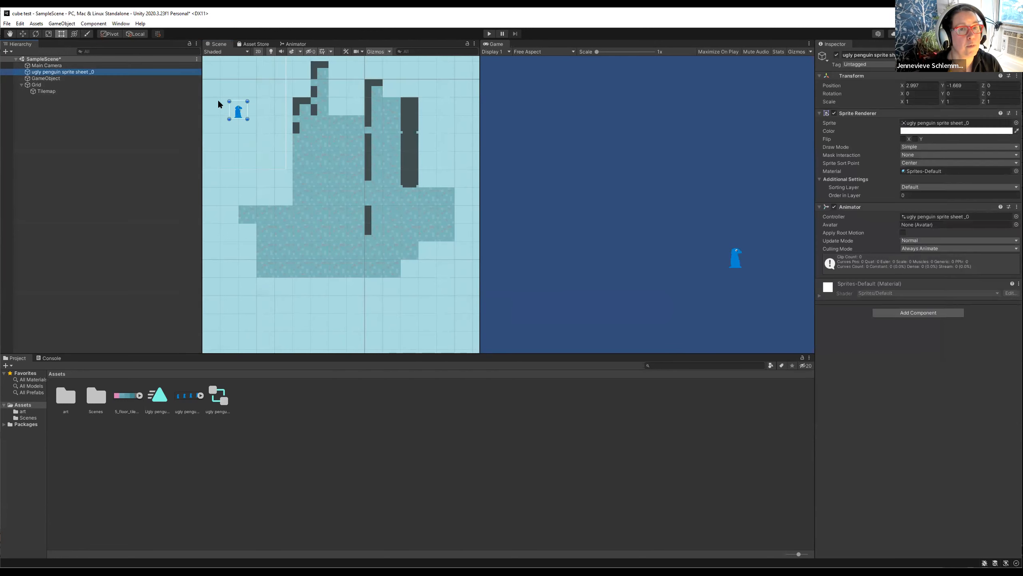
{"action": "left_click", "coordinate": [23, 34]}
{"action": "left_click_drag", "start_coordinate": [241, 106], "coordinate": [326, 201]}
{"action": "scroll", "coordinate": [326, 200], "scroll_direction": "up", "scroll_amount": 6}
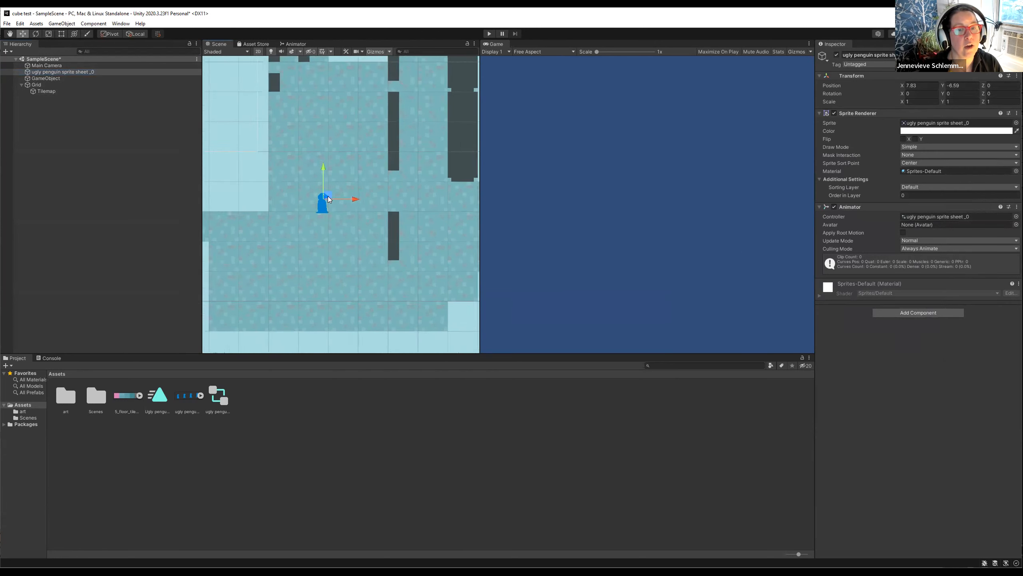
Play the scene to test the penguin on the tilemap, and stop playback
{"action": "left_click", "coordinate": [490, 34]}
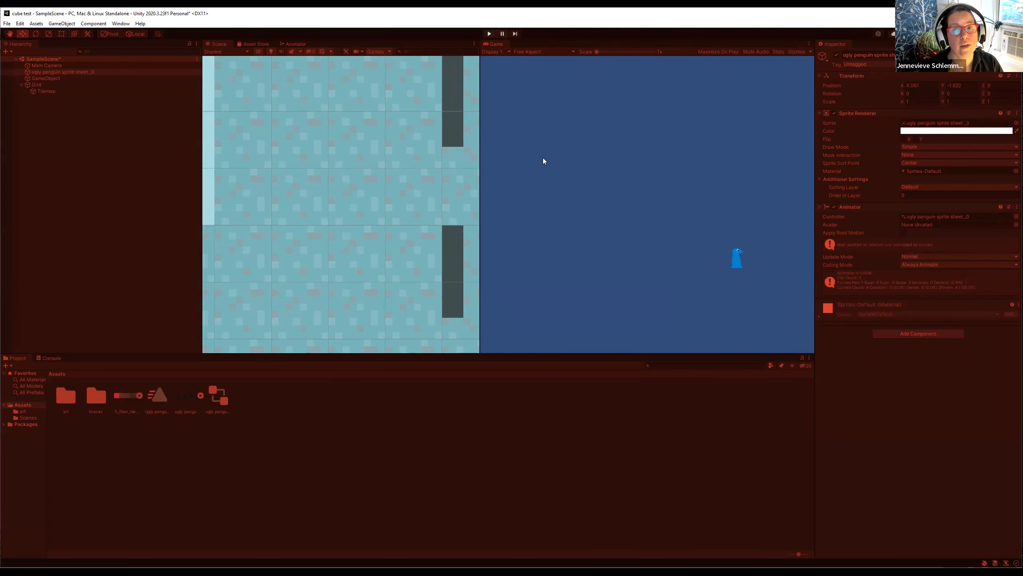
{"action": "left_click", "coordinate": [488, 33]}
{"action": "scroll", "coordinate": [379, 181], "scroll_direction": "down", "scroll_amount": 10}
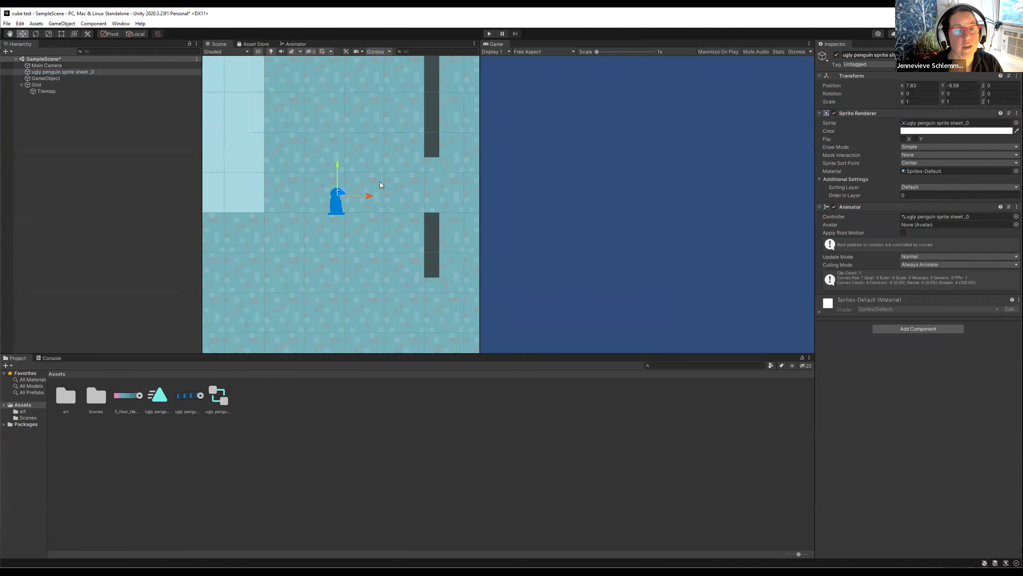
Examine the painted tilemap as a whole and the penguin's size and placement on the floor tiles
{"action": "left_click_drag", "start_coordinate": [296, 148], "coordinate": [314, 158]}
{"action": "scroll", "coordinate": [327, 161], "scroll_direction": "down", "scroll_amount": 5}
{"action": "scroll", "coordinate": [310, 159], "scroll_direction": "down", "scroll_amount": 2}
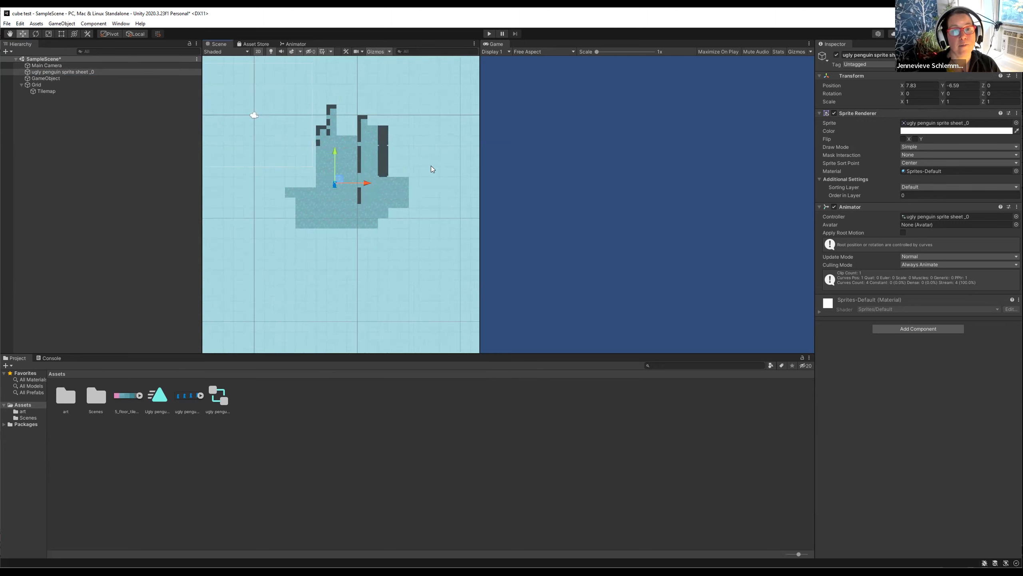
{"action": "scroll", "coordinate": [388, 193], "scroll_direction": "up", "scroll_amount": 10}
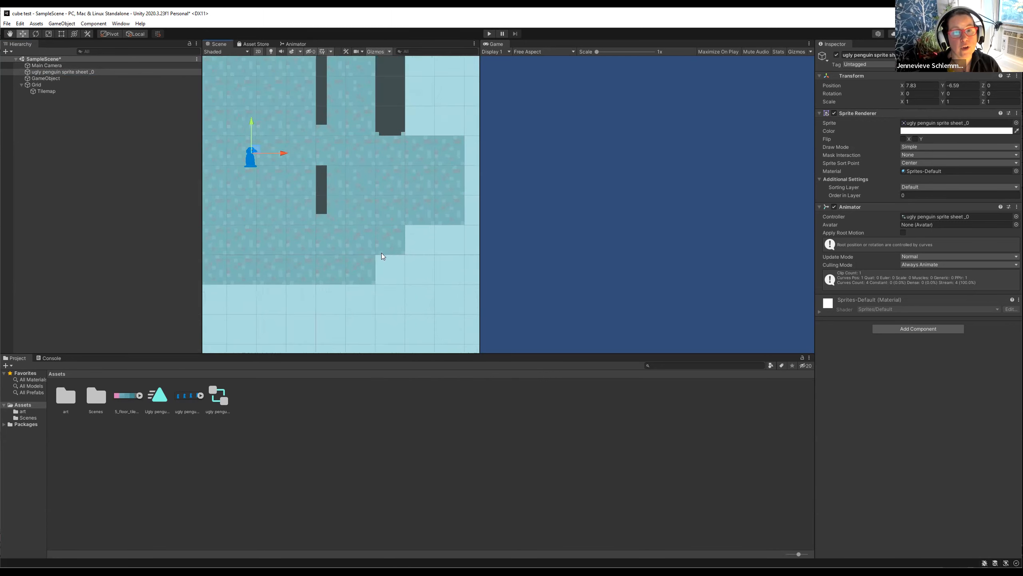
{"action": "scroll", "coordinate": [350, 185], "scroll_direction": "up", "scroll_amount": 8}
{"action": "scroll", "coordinate": [405, 243], "scroll_direction": "down", "scroll_amount": 8}
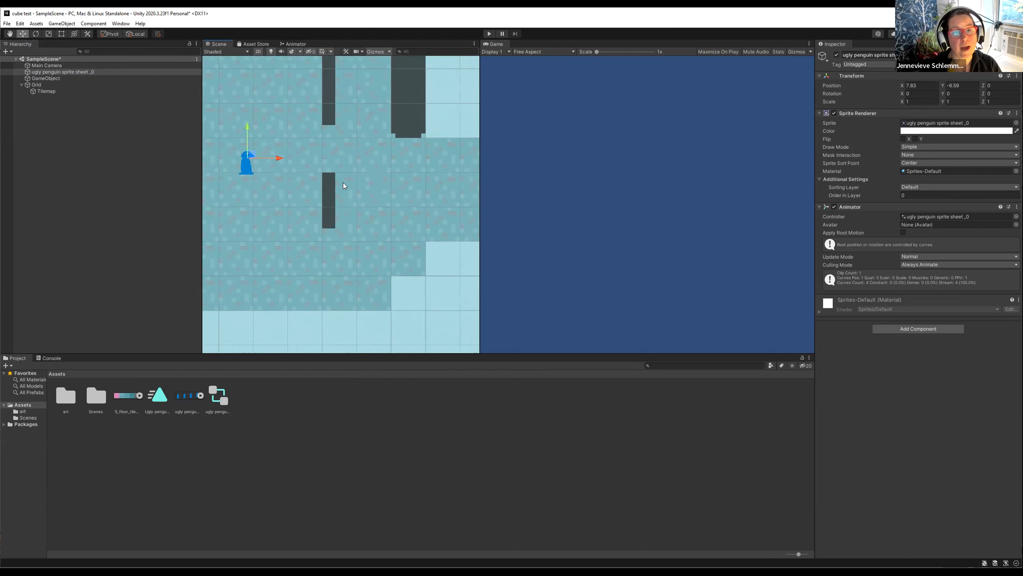
{"action": "scroll", "coordinate": [404, 242], "scroll_direction": "down", "scroll_amount": 4}
{"action": "scroll", "coordinate": [305, 173], "scroll_direction": "up", "scroll_amount": 3}
{"action": "scroll", "coordinate": [315, 191], "scroll_direction": "down", "scroll_amount": 3}
{"action": "scroll", "coordinate": [315, 187], "scroll_direction": "up", "scroll_amount": 3}
{"action": "scroll", "coordinate": [316, 187], "scroll_direction": "down", "scroll_amount": 2}
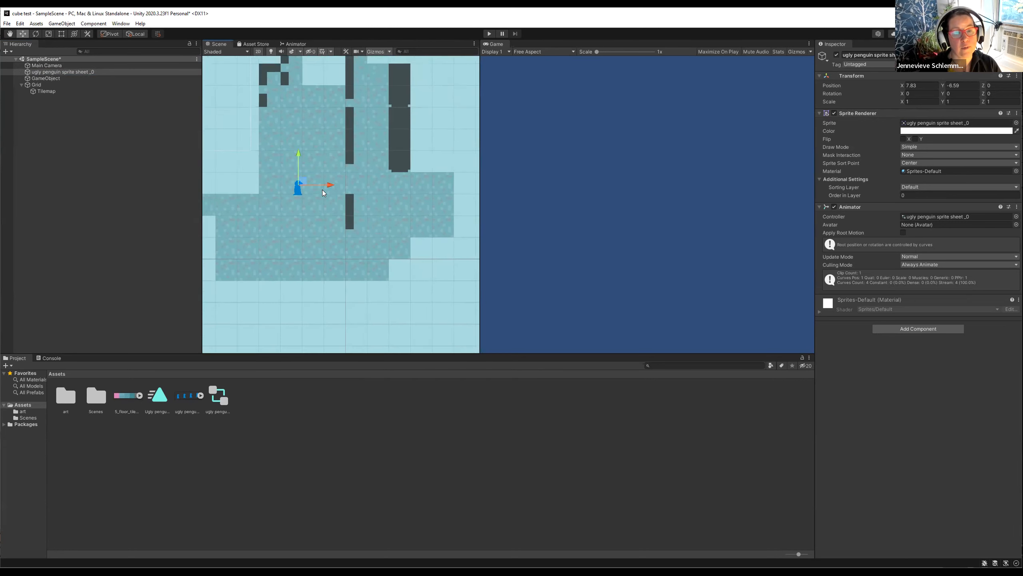
{"action": "scroll", "coordinate": [321, 190], "scroll_direction": "up", "scroll_amount": 1}
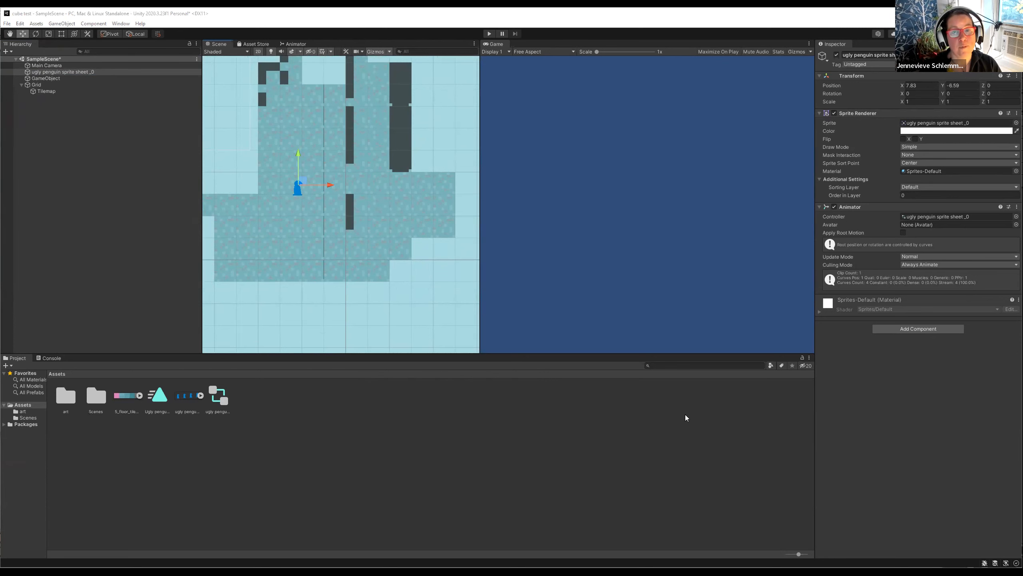
Switch to Aseprite and view the alternate-color enemy sprite sheet and the opening animation sprite sheet along its full length
{"action": "key", "text": "alt+Tab"}
{"action": "scroll", "coordinate": [485, 274], "scroll_direction": "up", "scroll_amount": 1}
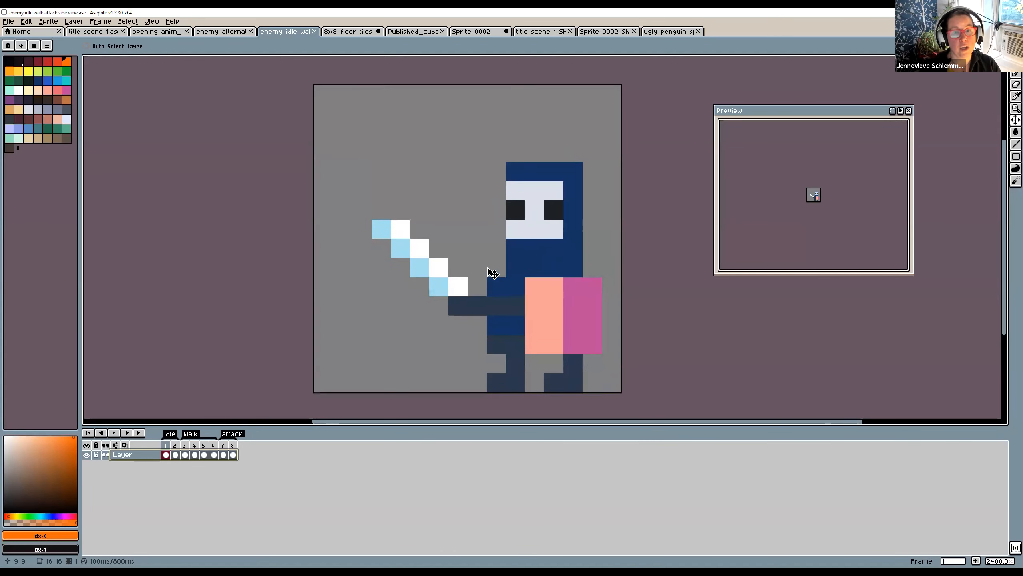
{"action": "left_click", "coordinate": [222, 32]}
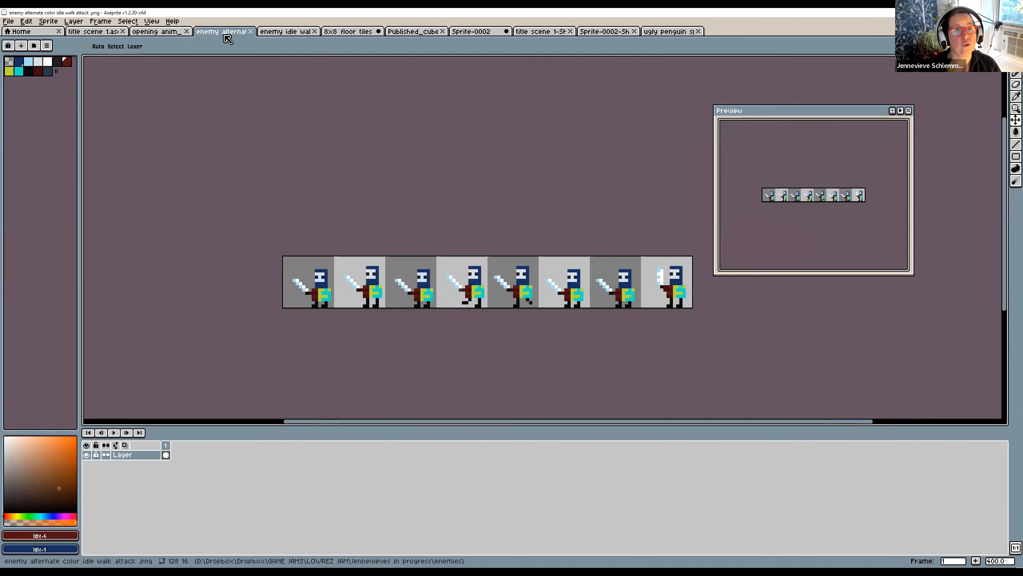
{"action": "left_click", "coordinate": [157, 32]}
{"action": "scroll", "coordinate": [406, 220], "scroll_direction": "up", "scroll_amount": 2}
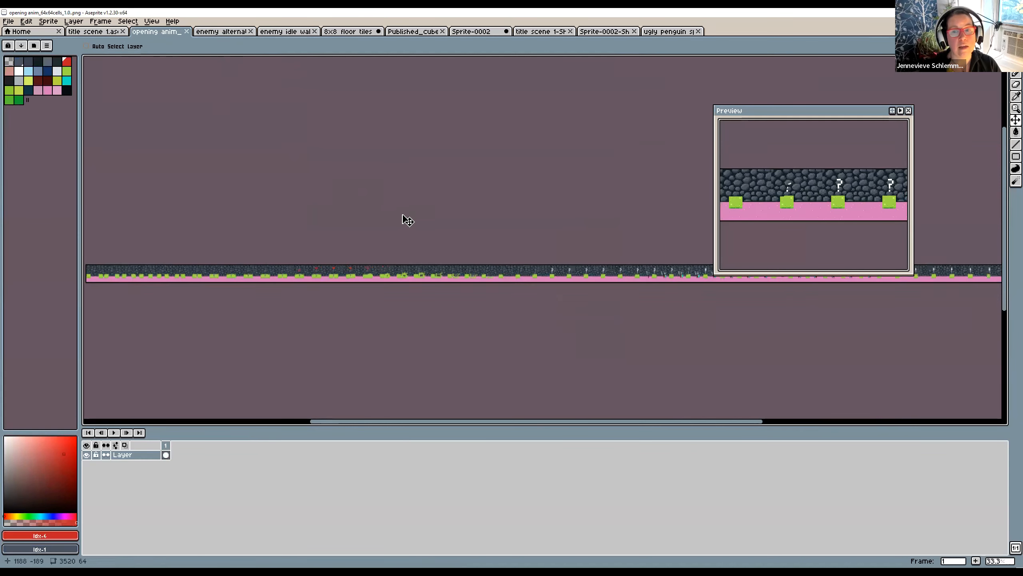
{"action": "scroll", "coordinate": [414, 233], "scroll_direction": "down", "scroll_amount": 3}
{"action": "left_click_drag", "start_coordinate": [414, 233], "coordinate": [417, 269]}
{"action": "scroll", "coordinate": [430, 292], "scroll_direction": "up", "scroll_amount": 1}
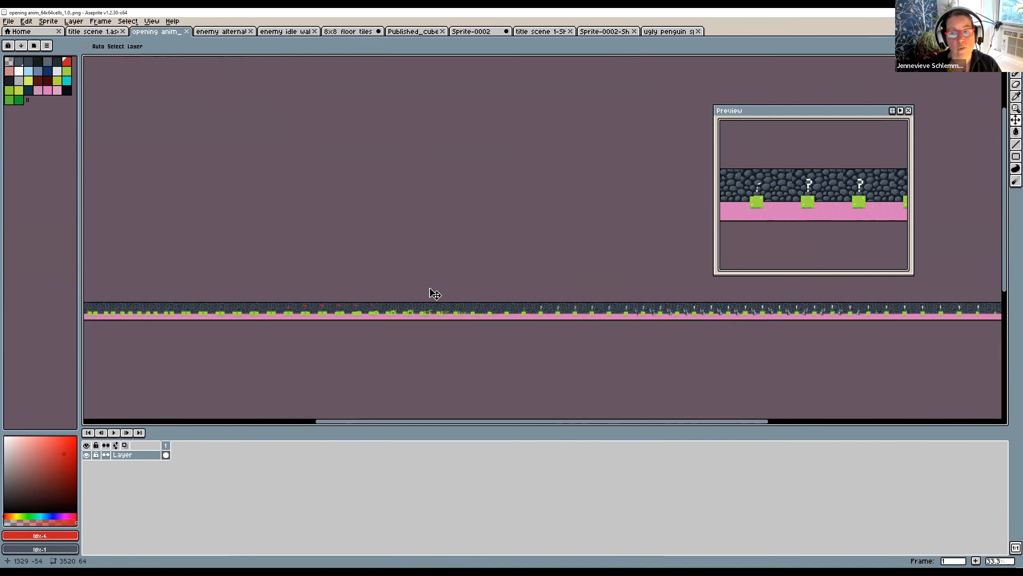
{"action": "scroll", "coordinate": [436, 286], "scroll_direction": "down", "scroll_amount": 1}
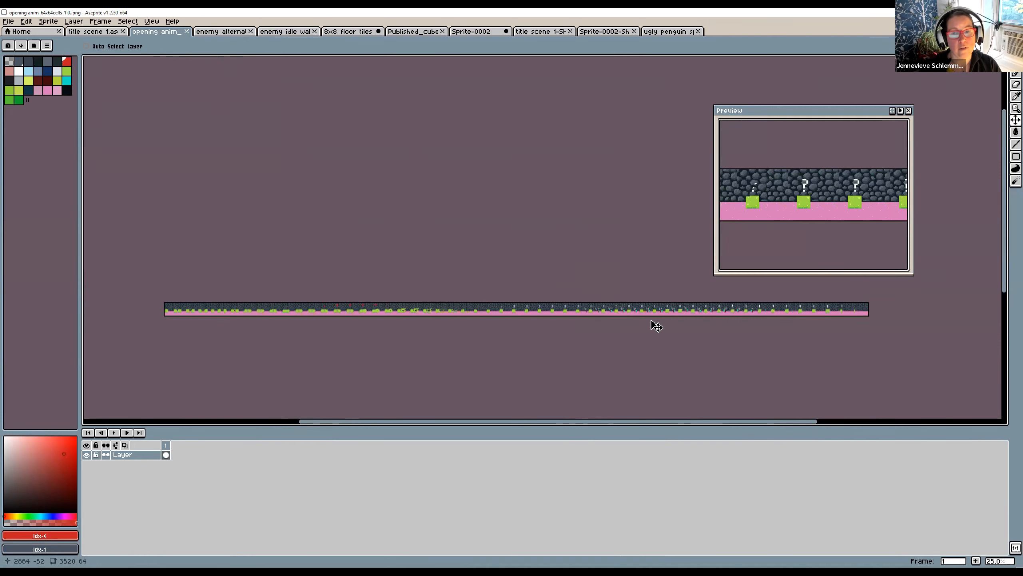
Show the title scene 1.aseprite document and examine its animation frame with the green cube and the knight
{"action": "left_click", "coordinate": [80, 33]}
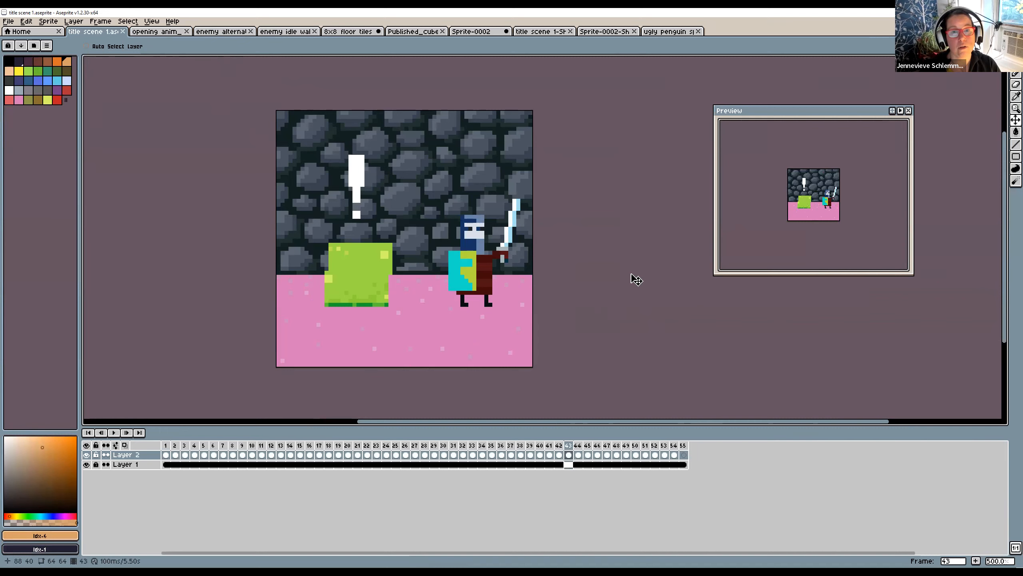
{"action": "scroll", "coordinate": [637, 279], "scroll_direction": "up", "scroll_amount": 2}
{"action": "scroll", "coordinate": [636, 279], "scroll_direction": "down", "scroll_amount": 1}
{"action": "scroll", "coordinate": [636, 280], "scroll_direction": "down", "scroll_amount": 1}
{"action": "scroll", "coordinate": [636, 279], "scroll_direction": "up", "scroll_amount": 1}
{"action": "scroll", "coordinate": [636, 279], "scroll_direction": "down", "scroll_amount": 1}
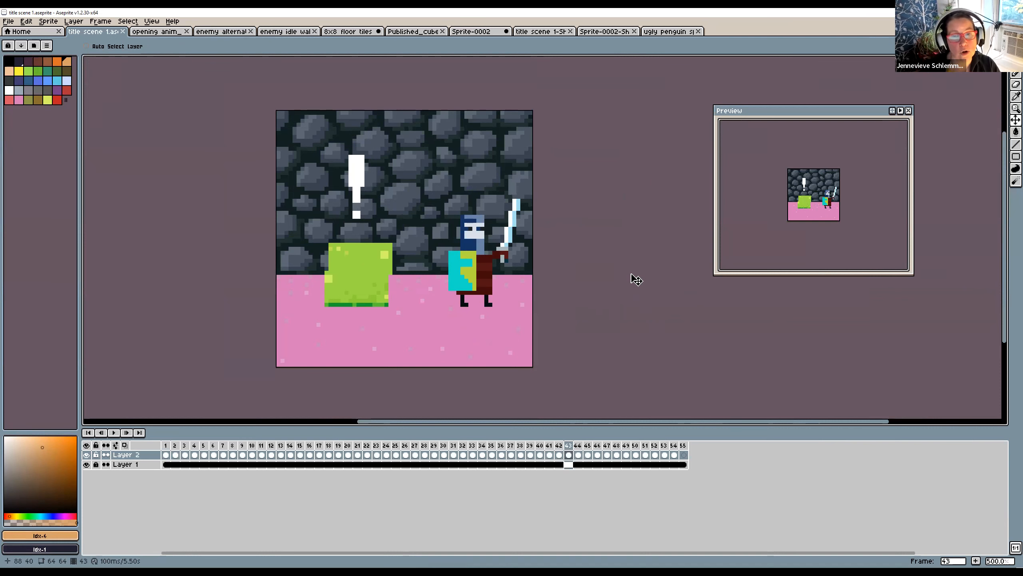
{"action": "scroll", "coordinate": [580, 292], "scroll_direction": "up", "scroll_amount": 1}
{"action": "scroll", "coordinate": [580, 292], "scroll_direction": "down", "scroll_amount": 1}
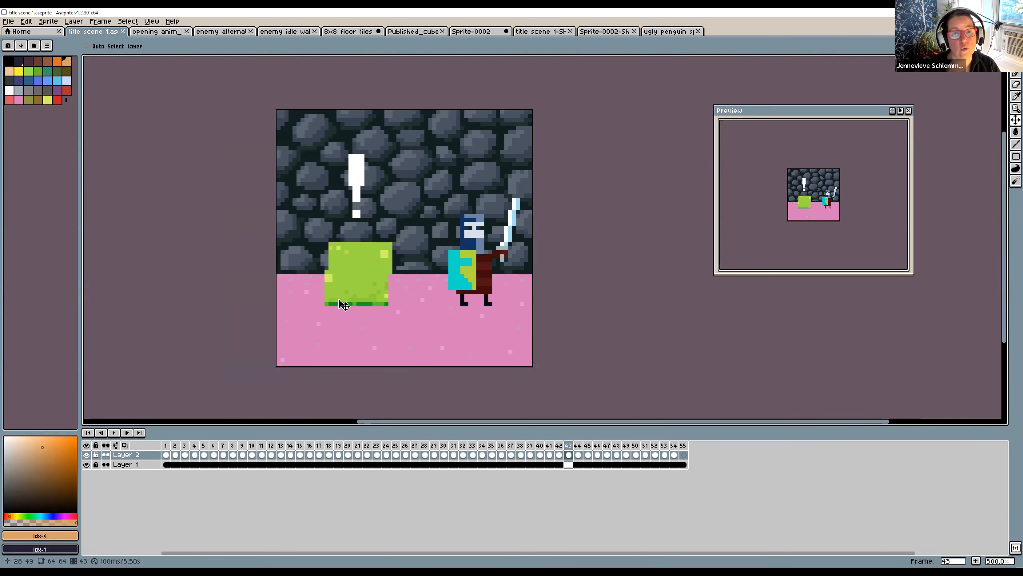
{"action": "left_click_drag", "start_coordinate": [299, 296], "coordinate": [237, 285]}
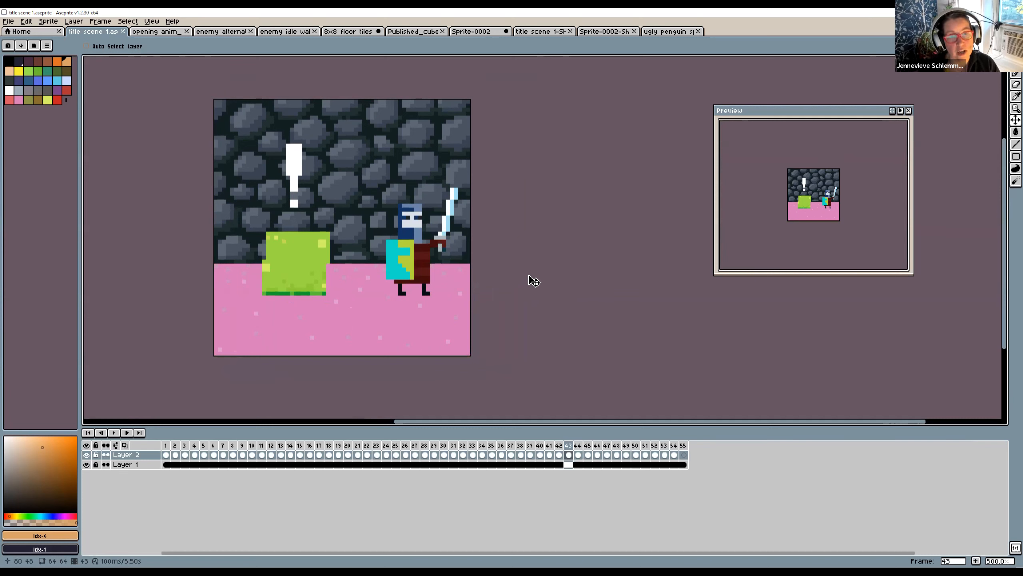
{"action": "scroll", "coordinate": [538, 262], "scroll_direction": "down", "scroll_amount": 1}
{"action": "scroll", "coordinate": [537, 261], "scroll_direction": "up", "scroll_amount": 1}
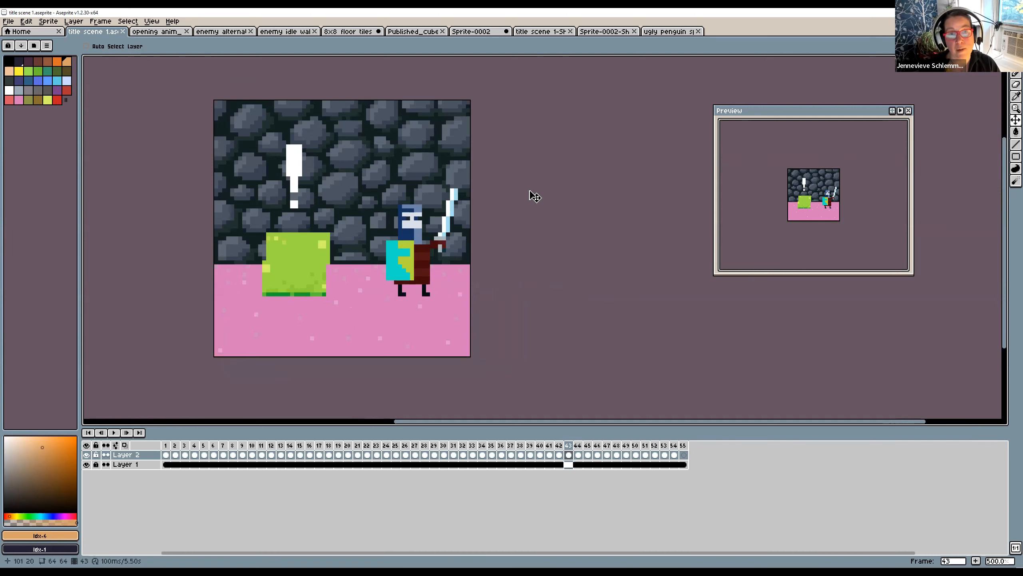
{"action": "scroll", "coordinate": [519, 207], "scroll_direction": "down", "scroll_amount": 2}
{"action": "scroll", "coordinate": [518, 207], "scroll_direction": "up", "scroll_amount": 3}
{"action": "scroll", "coordinate": [517, 209], "scroll_direction": "down", "scroll_amount": 1}
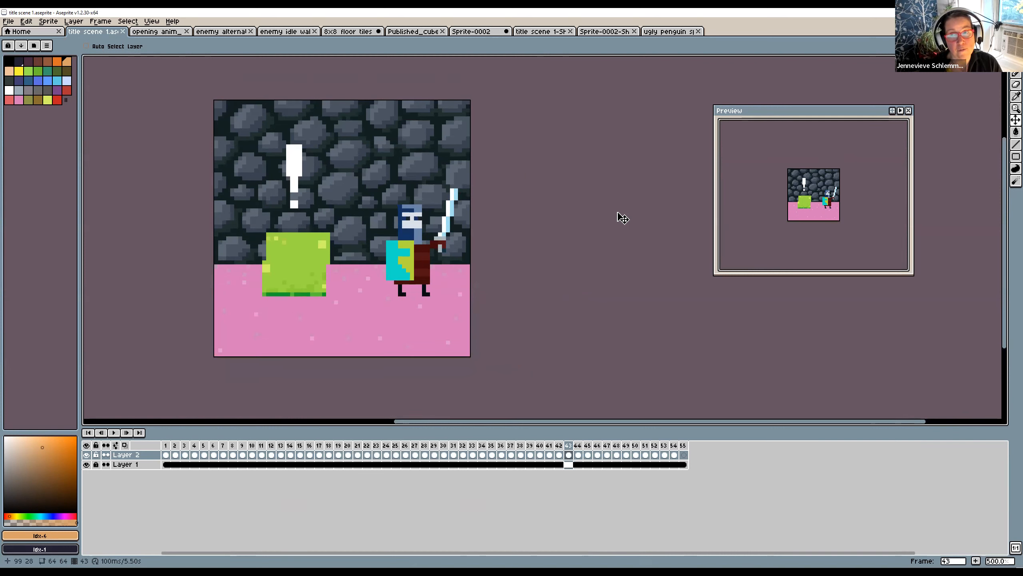
{"action": "scroll", "coordinate": [618, 213], "scroll_direction": "down", "scroll_amount": 1}
{"action": "scroll", "coordinate": [618, 212], "scroll_direction": "up", "scroll_amount": 2}
{"action": "scroll", "coordinate": [618, 213], "scroll_direction": "down", "scroll_amount": 1}
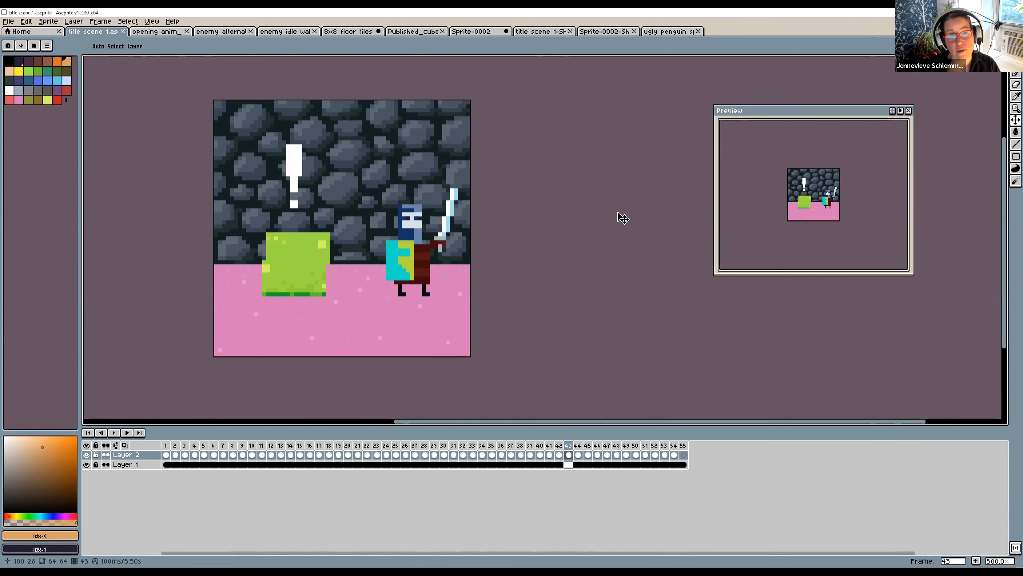
{"action": "scroll", "coordinate": [620, 218], "scroll_direction": "up", "scroll_amount": 1}
{"action": "scroll", "coordinate": [618, 217], "scroll_direction": "down", "scroll_amount": 1}
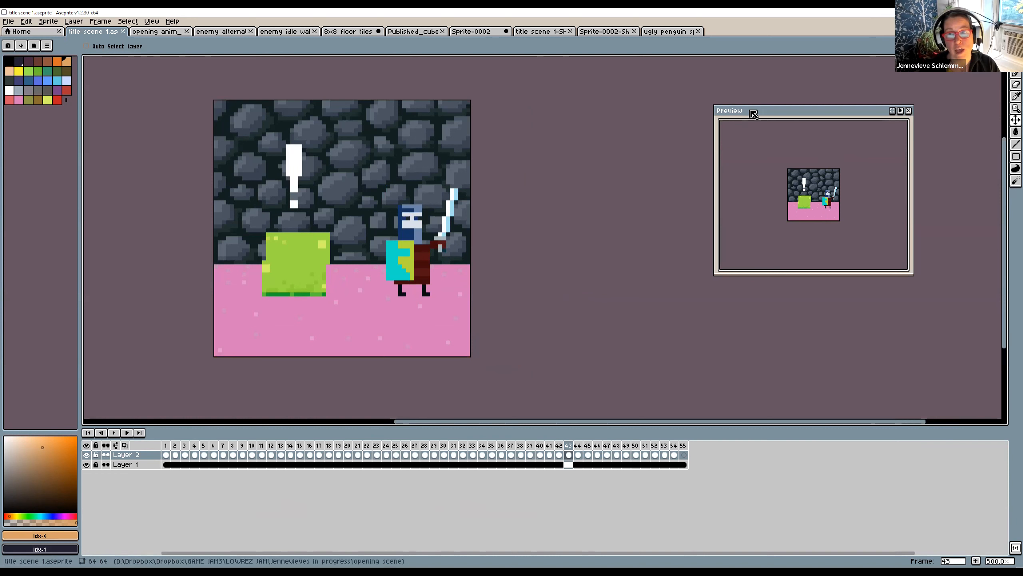
Move the Preview window closer to the title scene's canvas
{"action": "left_click_drag", "start_coordinate": [747, 115], "coordinate": [646, 100]}
{"action": "scroll", "coordinate": [526, 193], "scroll_direction": "up", "scroll_amount": 1}
{"action": "scroll", "coordinate": [526, 193], "scroll_direction": "down", "scroll_amount": 1}
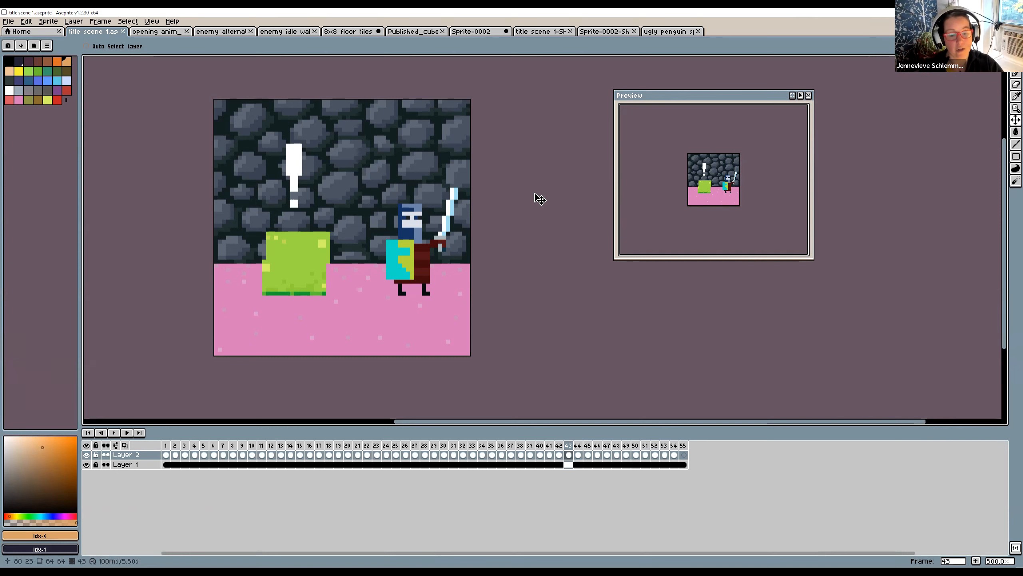
{"action": "scroll", "coordinate": [536, 198], "scroll_direction": "up", "scroll_amount": 2}
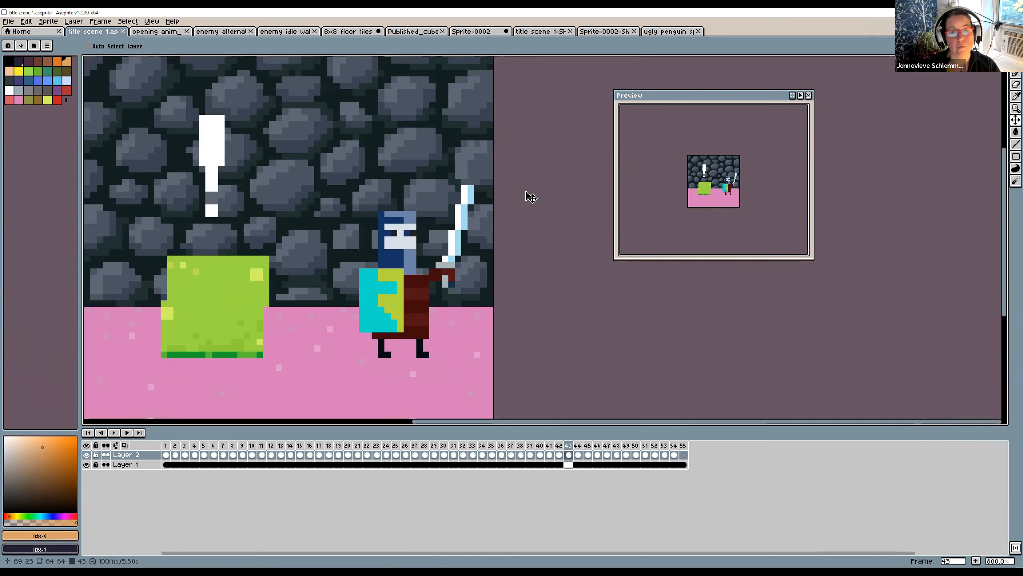
{"action": "scroll", "coordinate": [531, 197], "scroll_direction": "down", "scroll_amount": 2}
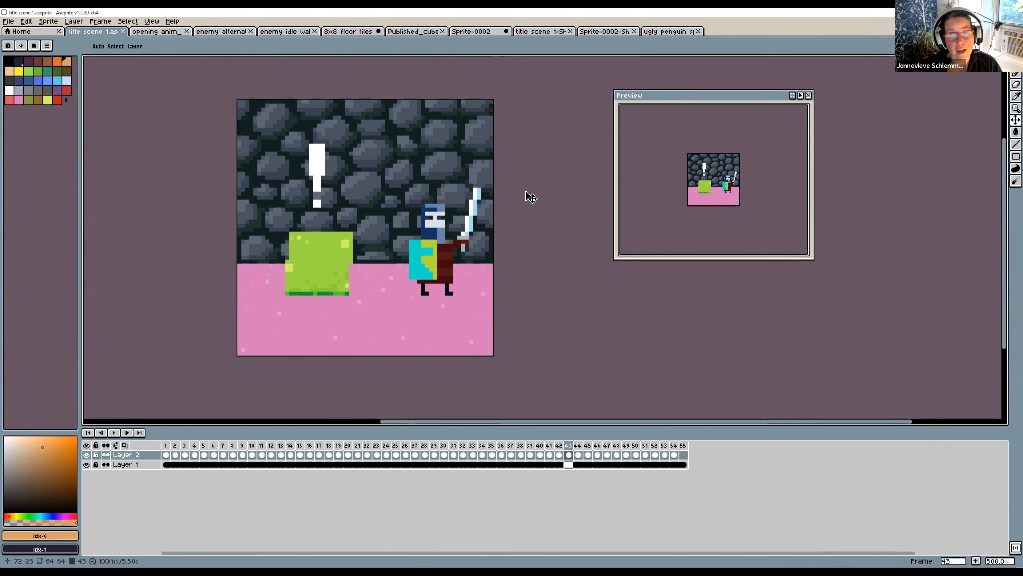
{"action": "scroll", "coordinate": [523, 192], "scroll_direction": "up", "scroll_amount": 1}
{"action": "scroll", "coordinate": [523, 192], "scroll_direction": "down", "scroll_amount": 1}
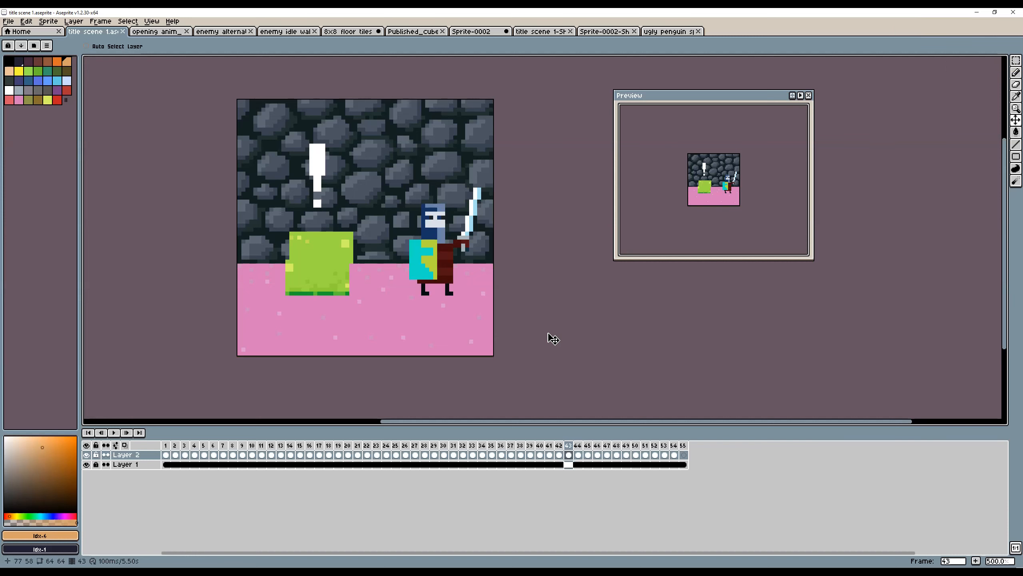
{"action": "scroll", "coordinate": [570, 260], "scroll_direction": "up", "scroll_amount": 1}
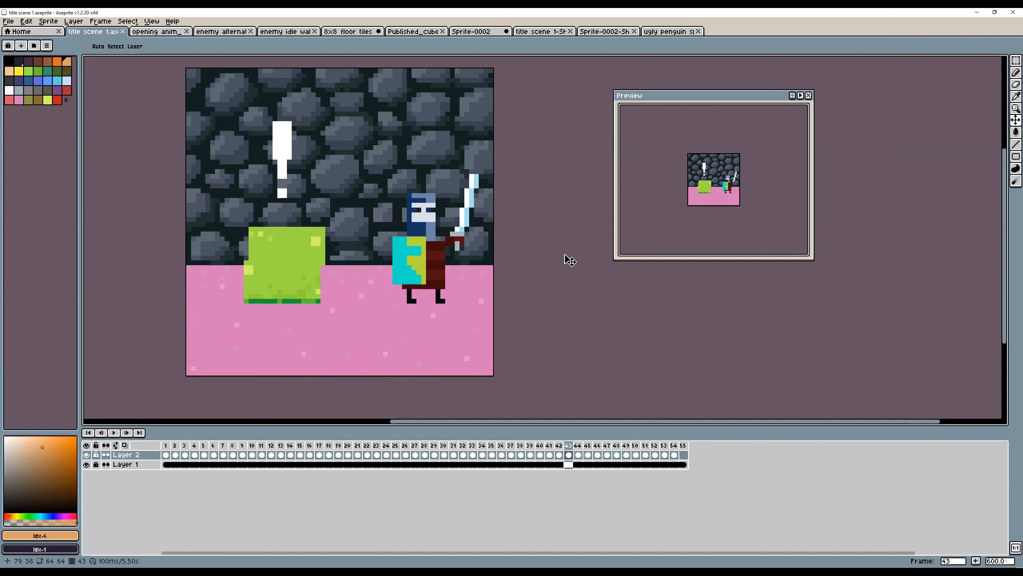
{"action": "scroll", "coordinate": [570, 260], "scroll_direction": "down", "scroll_amount": 1}
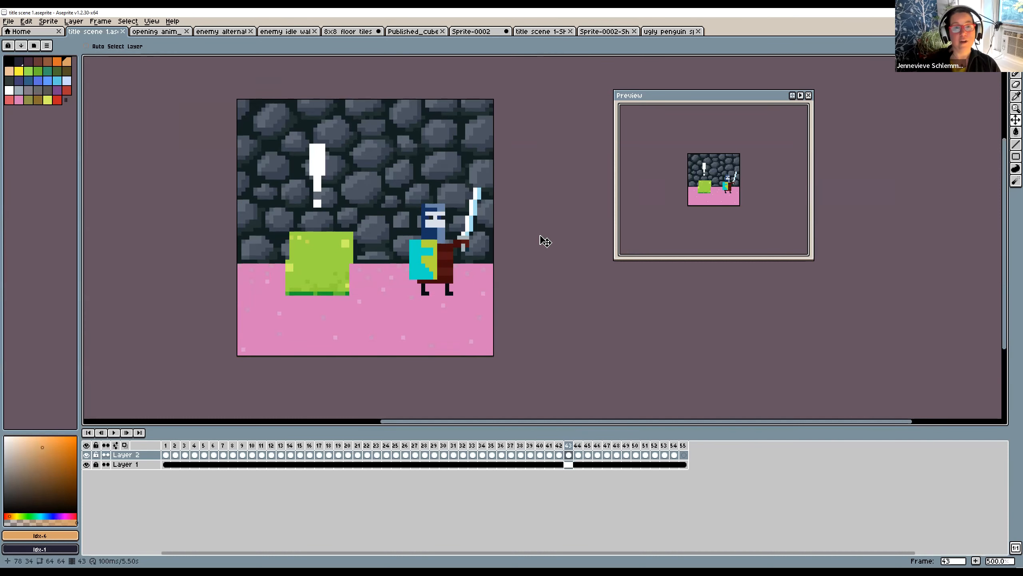
{"action": "scroll", "coordinate": [523, 221], "scroll_direction": "down", "scroll_amount": 1}
{"action": "scroll", "coordinate": [523, 221], "scroll_direction": "up", "scroll_amount": 1}
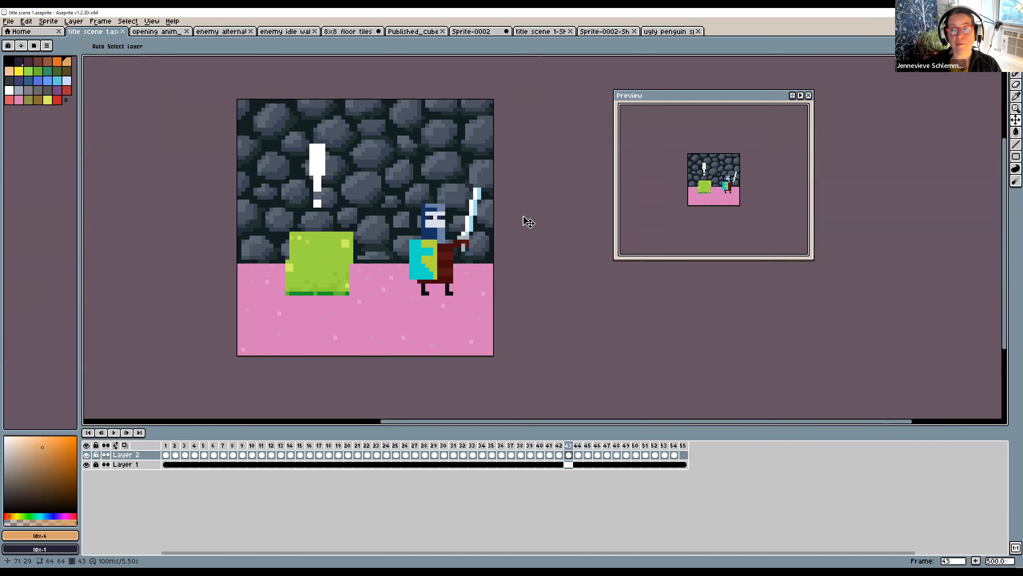